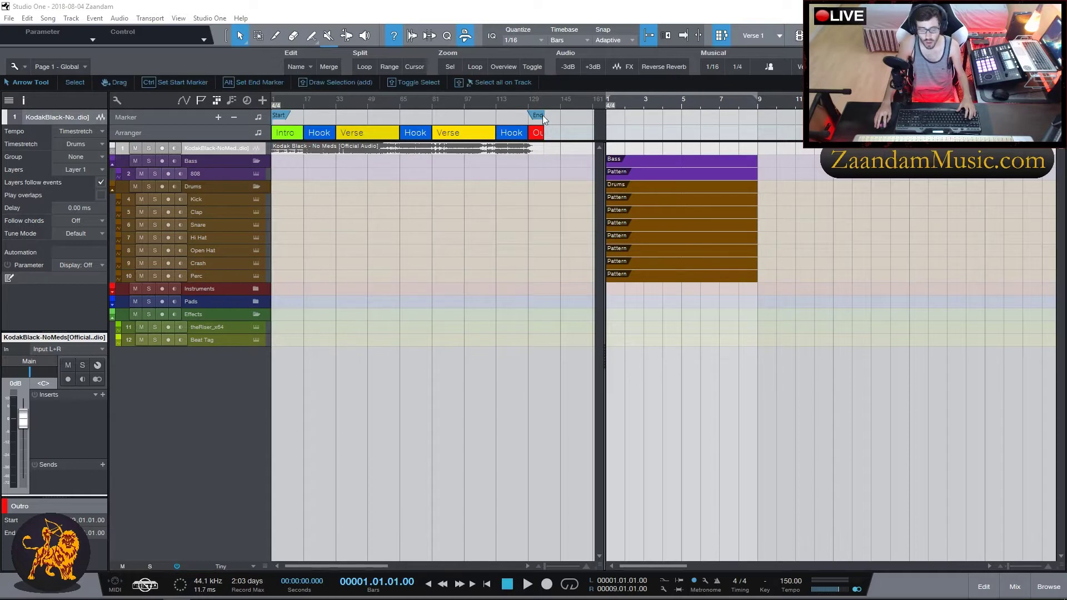
- Remove the KodakBlack-NoMeds audio track from the song
left_click(460, 101)
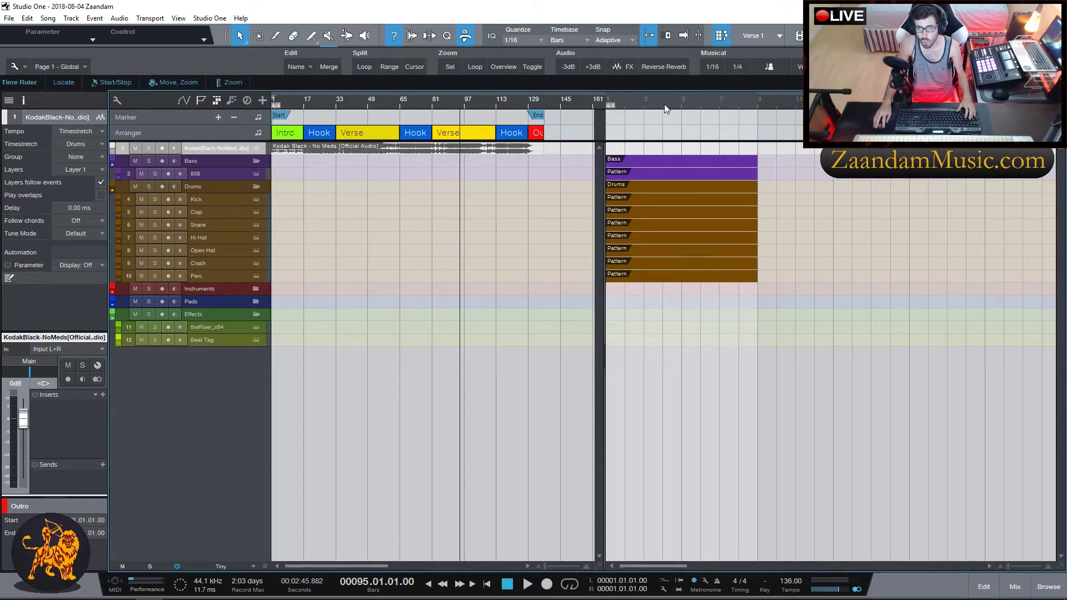
right_click(217, 147)
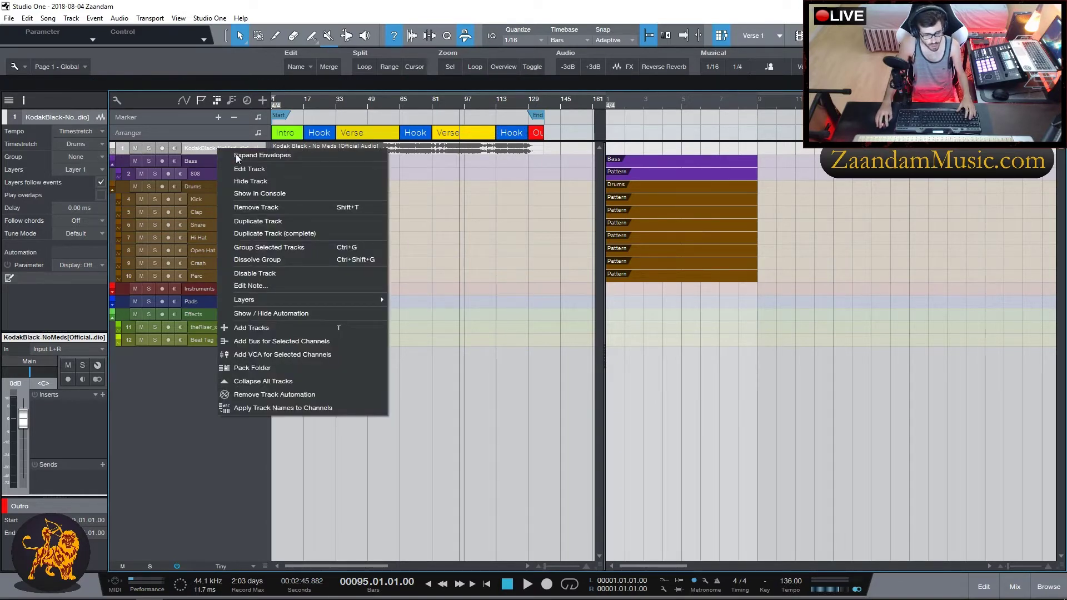
left_click(272, 210)
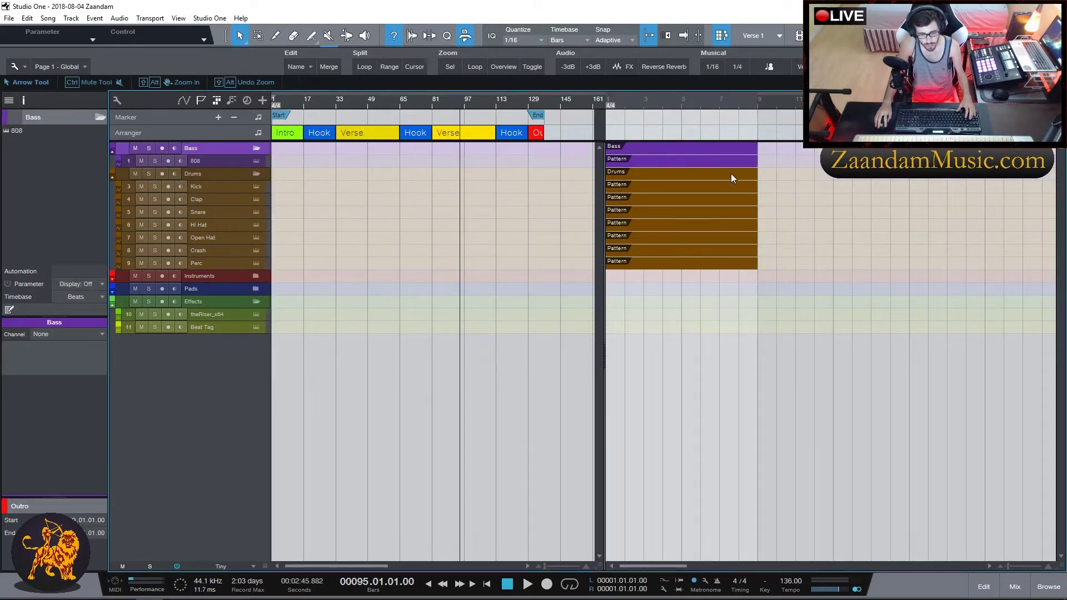
- Widen the scratch pad slightly and return its playback cursor to the start
left_click(645, 101)
left_click_drag(604, 180, 584, 181)
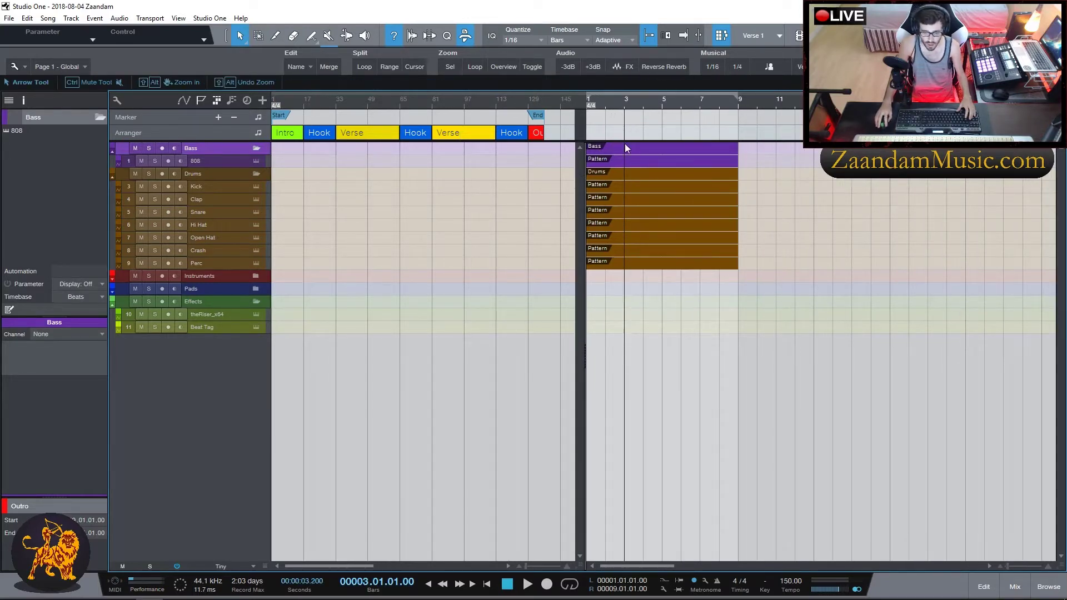
key("Home")
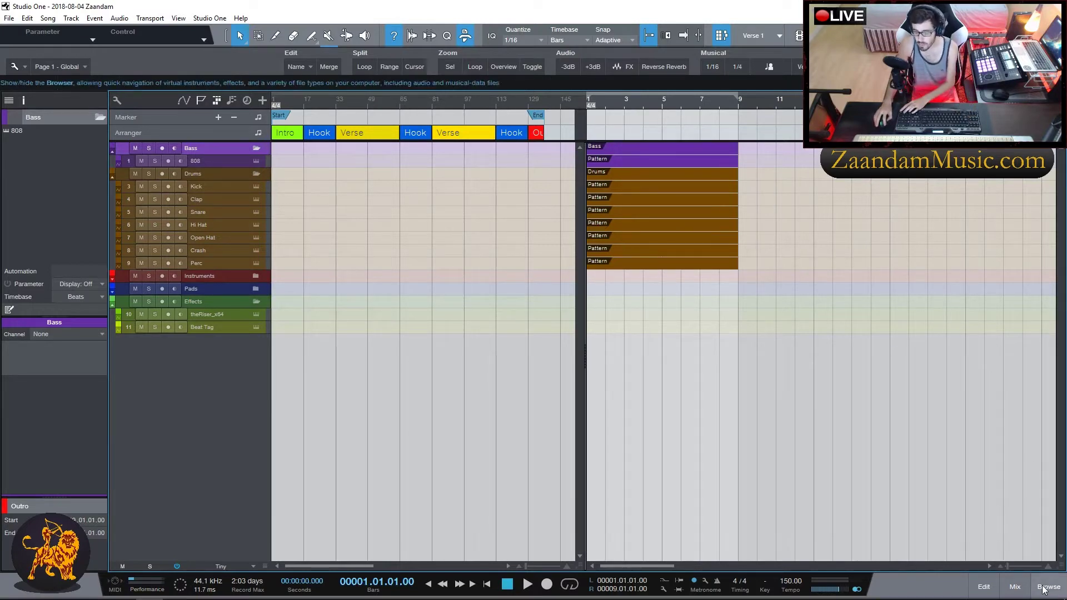
- Show the file browser, collapse the Bloodline kit folder and expand the WavSupply - Nick Mira - Diablo sample pack
key("F5")
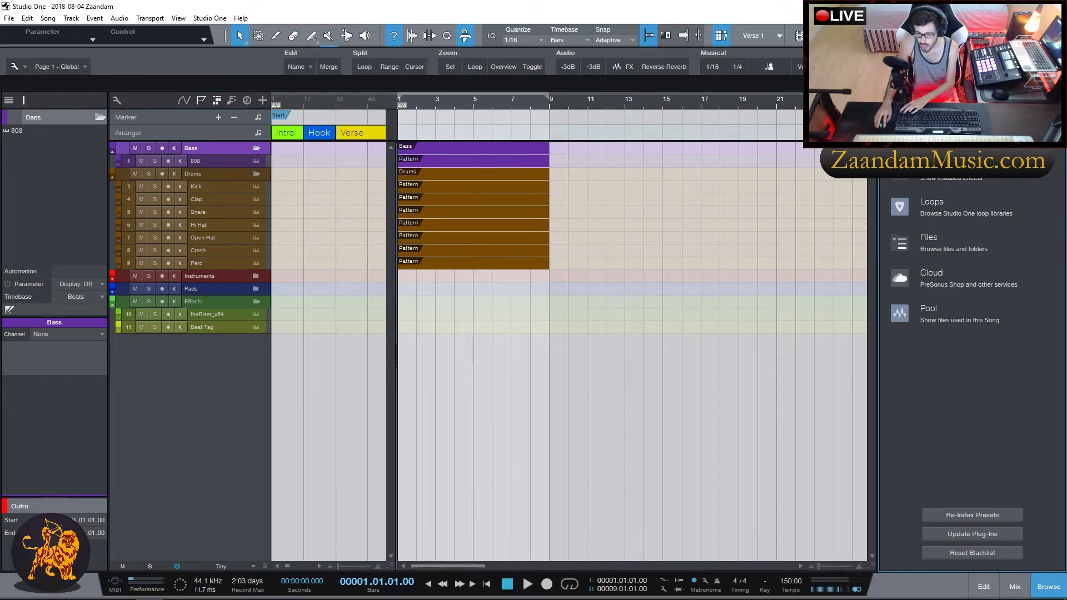
left_click(926, 297)
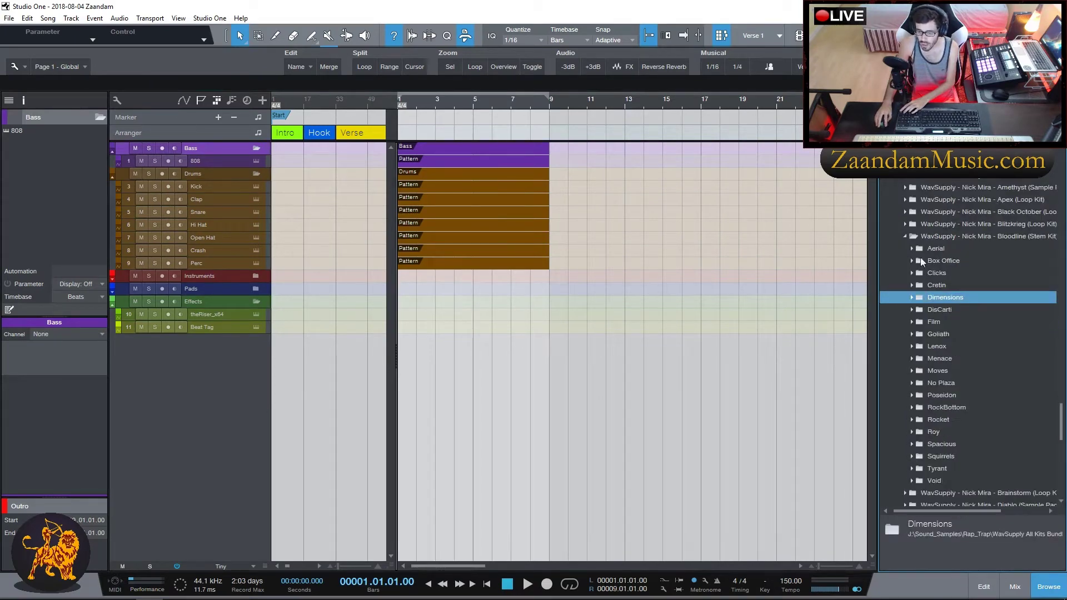
double_click(915, 235)
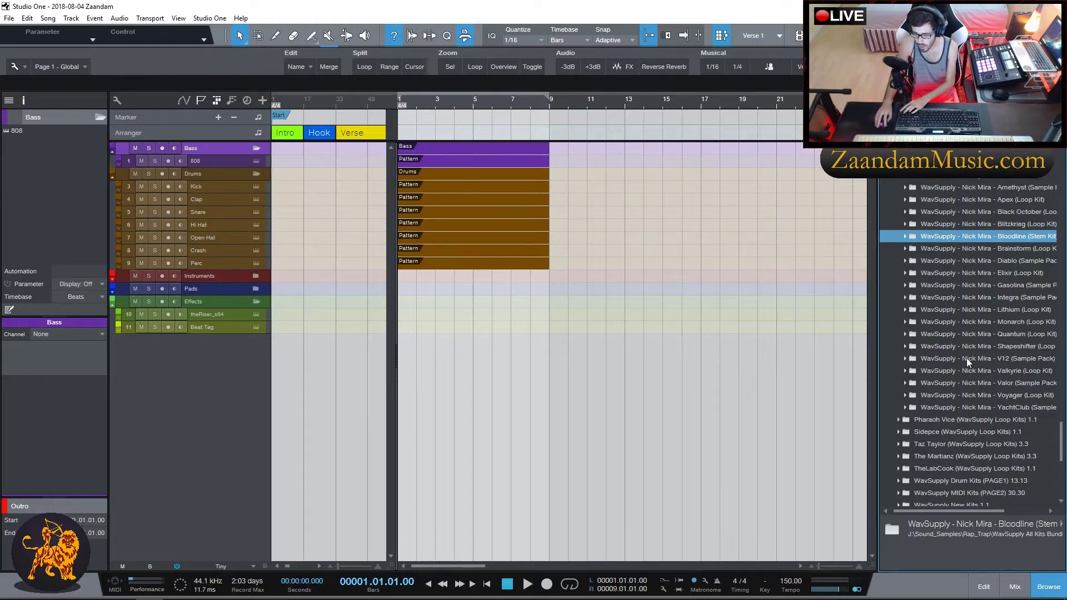
double_click(977, 261)
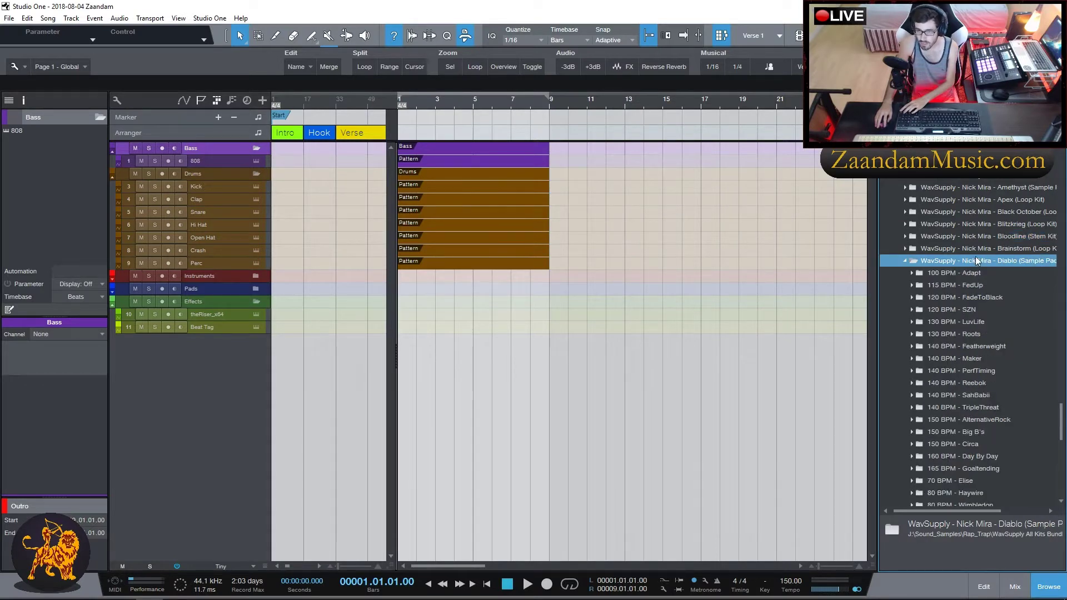
- Audition Adapt 100_Master.wav from the 100 BPM - Adapt folder, then collapse that folder
double_click(949, 273)
left_click(973, 285)
left_click(886, 562)
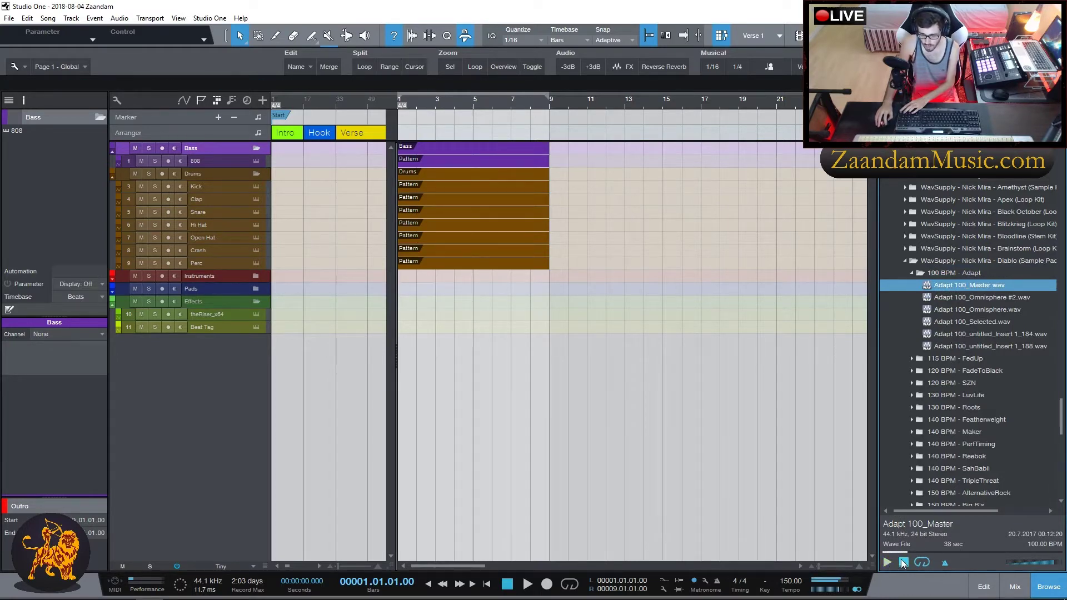
left_click(912, 273)
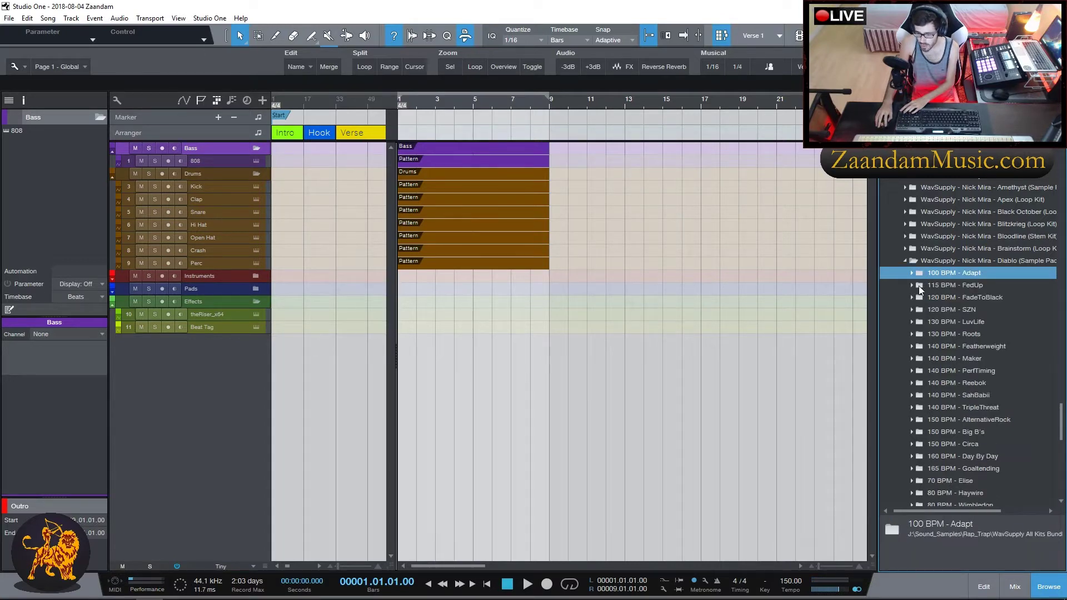
- Audition FedUp 115_Master.wav from the 115 BPM - FedUp folder and collapse that folder
left_click(915, 286)
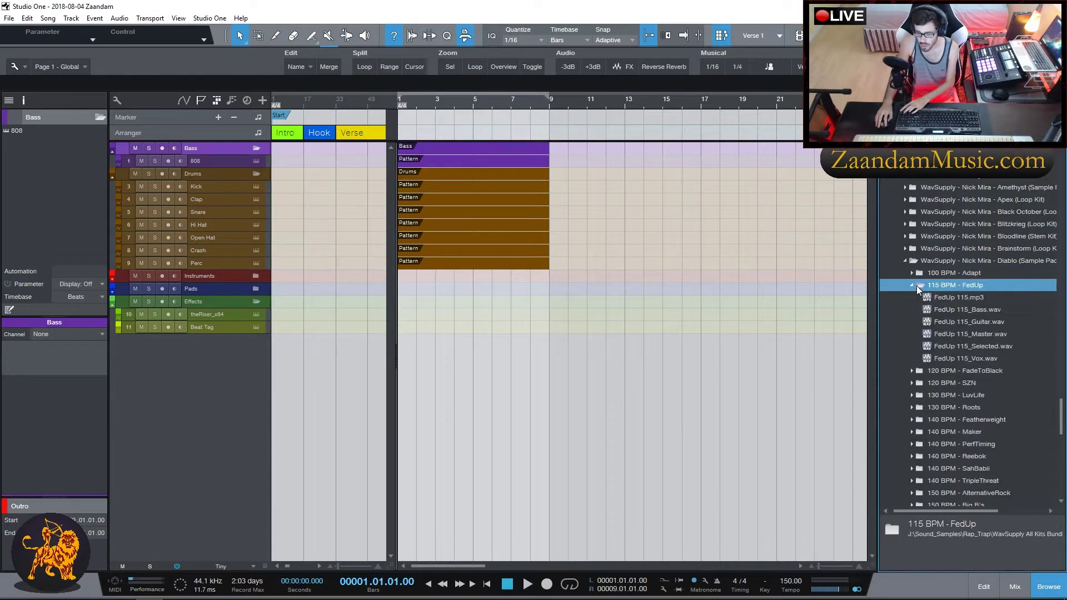
left_click(975, 333)
left_click(886, 562)
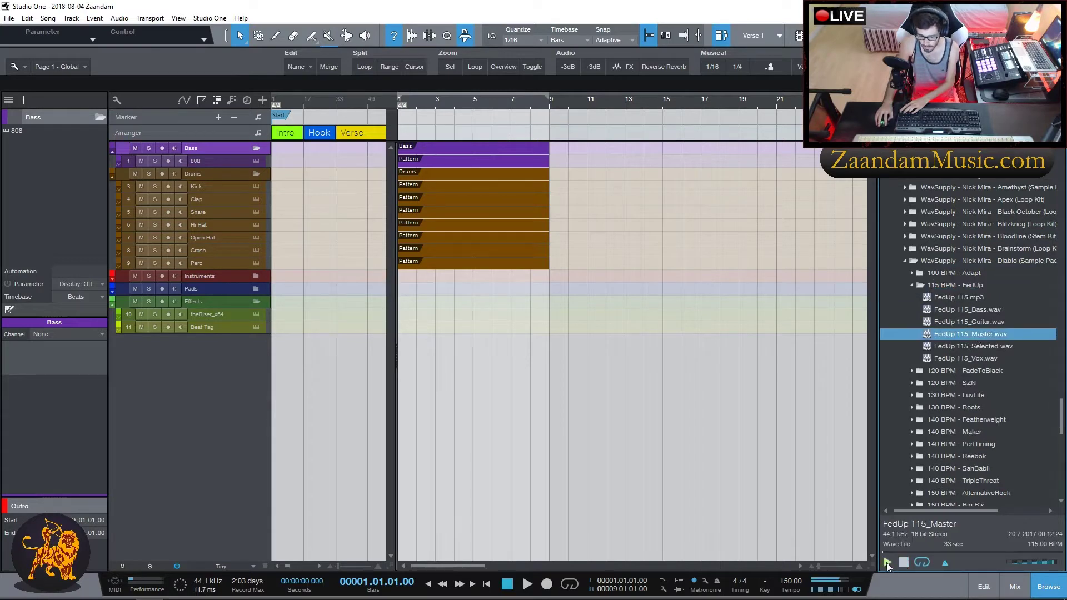
left_click(937, 287)
- Expand the 120 BPM - FadeToBlack folder and audition FadeToBlack 120_Master.wav
left_click(941, 298)
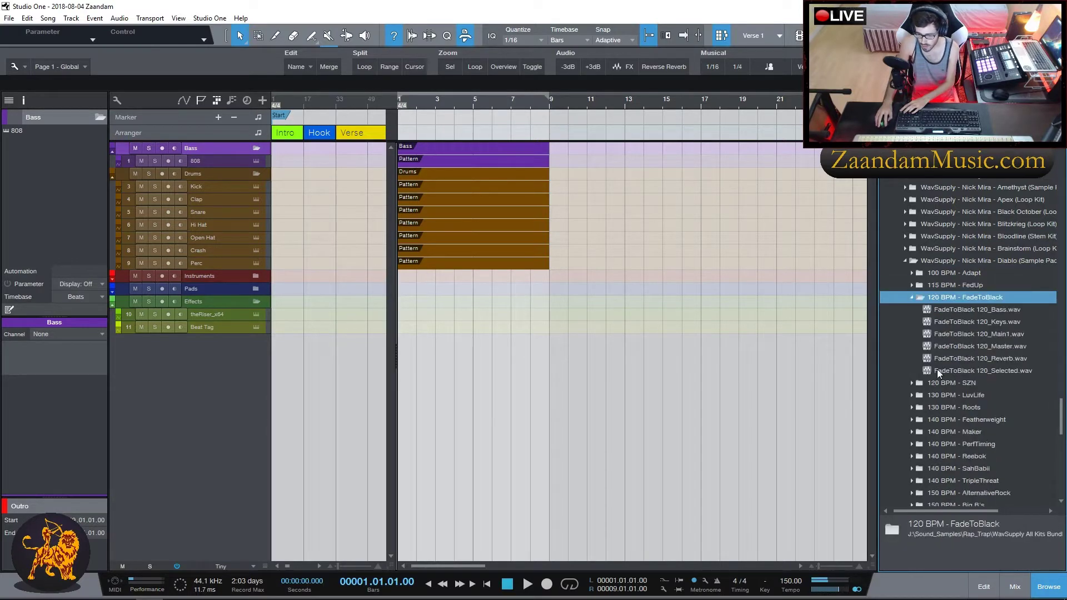
left_click(999, 346)
left_click(888, 563)
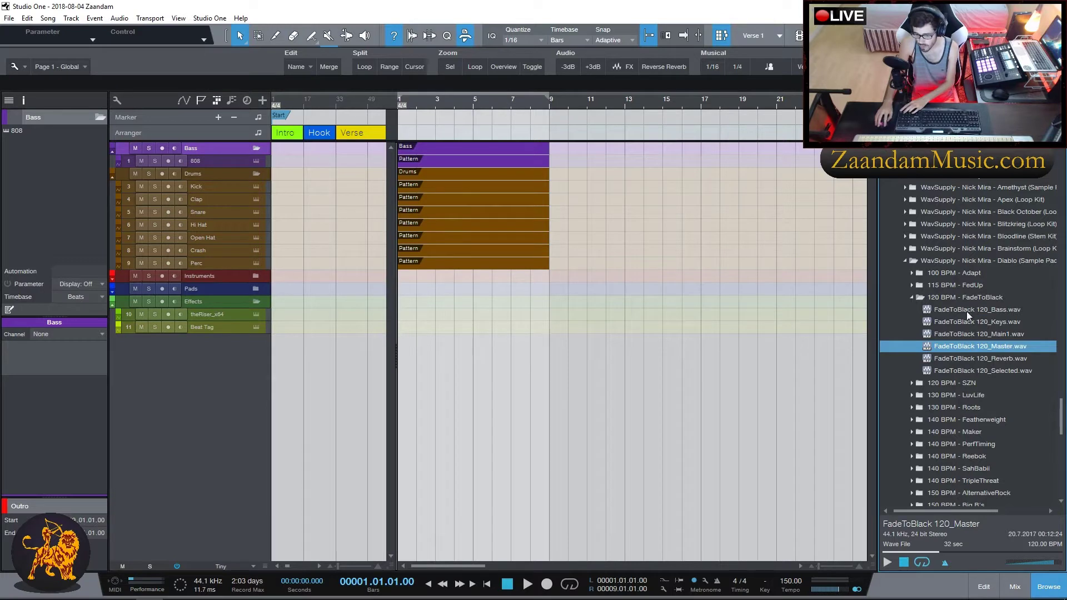
- Import the FadeToBlack 120 Keys, Main1, Reverb and Selected stems as new tracks starting at bar 1 of the scratch pad
left_click(1002, 309)
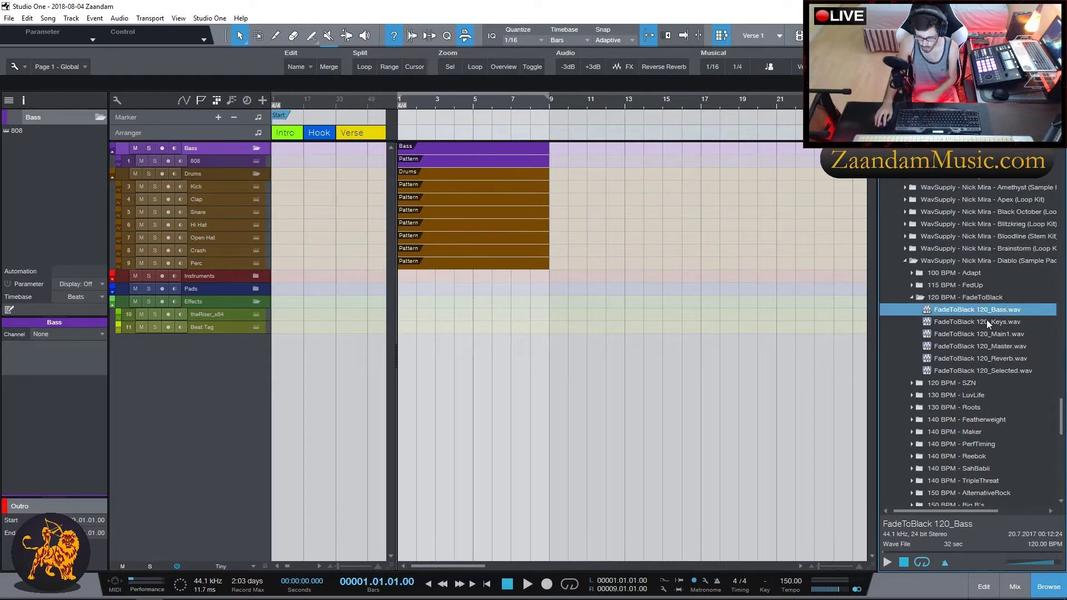
left_click(1001, 322, "shift")
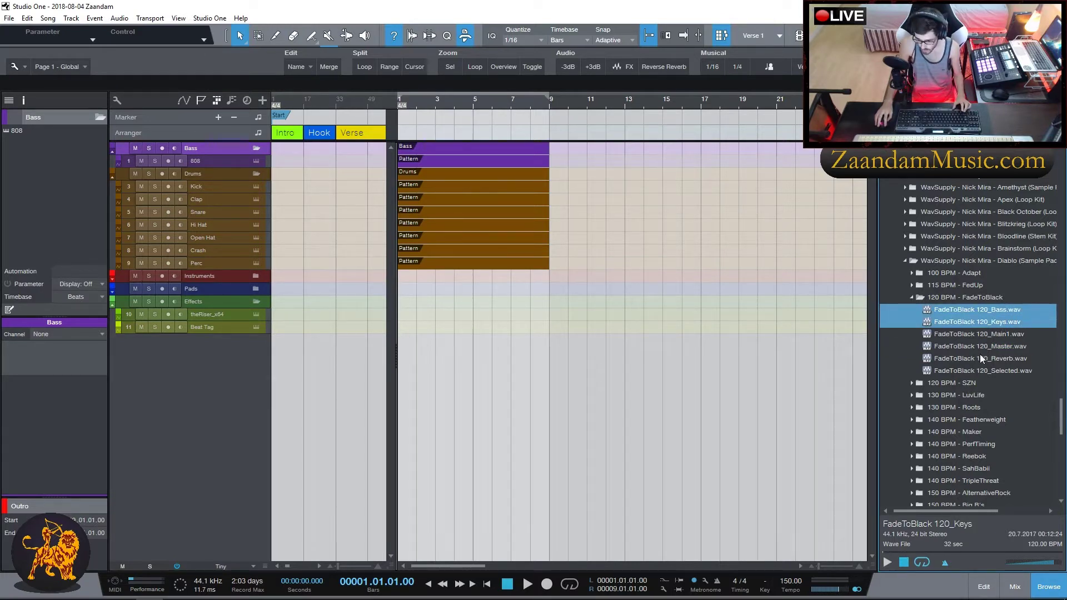
left_click(1005, 325)
left_click(1018, 335, "ctrl")
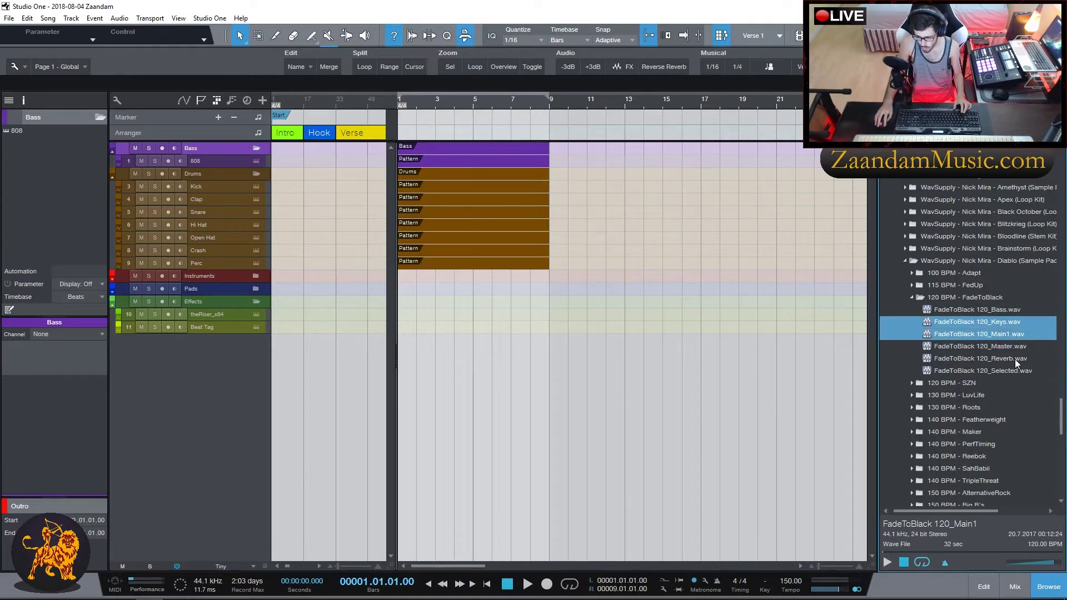
left_click(1015, 358, "ctrl")
left_click(1014, 371, "ctrl")
left_click_drag(1003, 329, 421, 352)
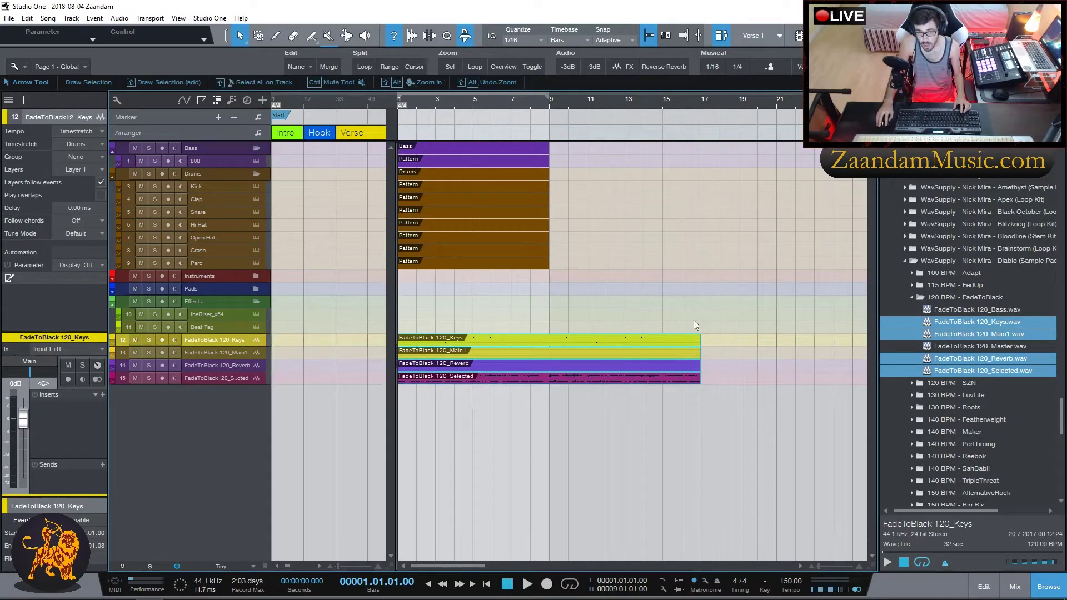
- Add a C3 hit on step 9 of the Clap track's pattern
double_click(425, 200)
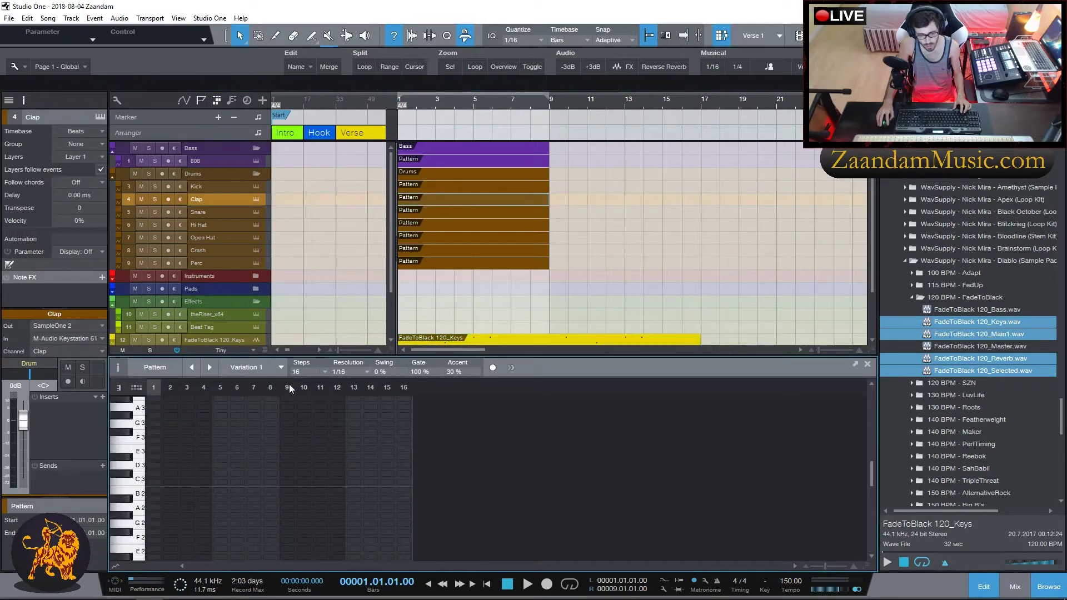
left_click(287, 481)
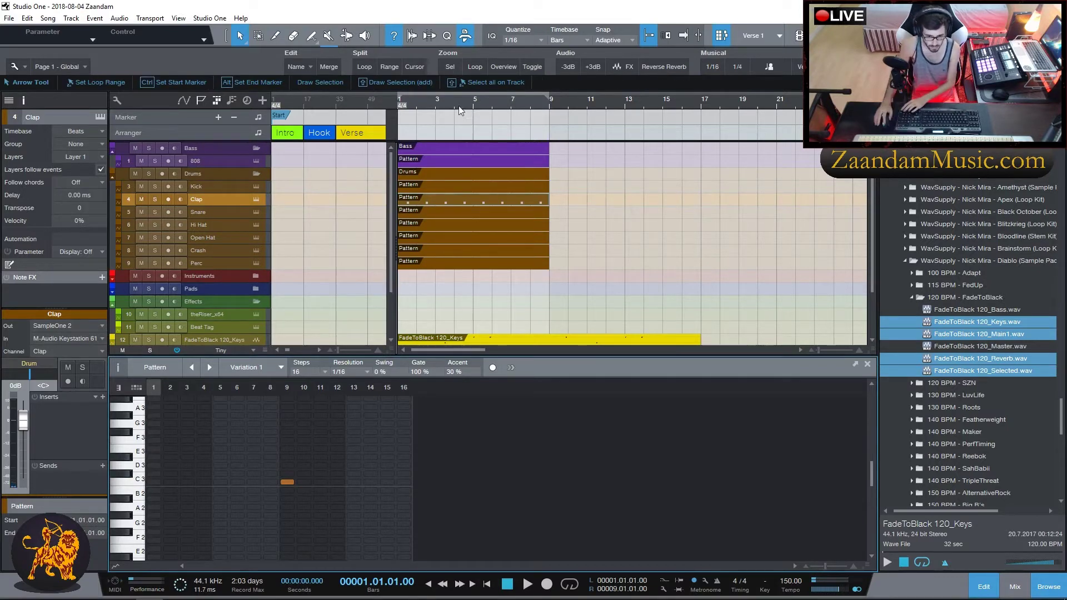
- Play the stems with the clap in the bar 1 to 9 loop, hiding the browser and the pattern editor
key("space")
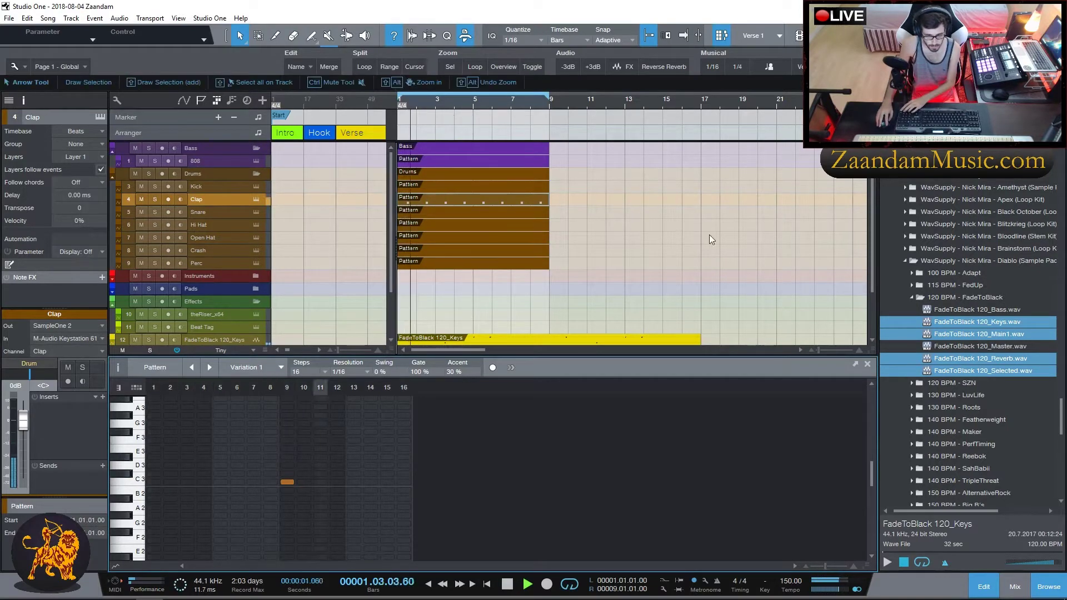
key("F5")
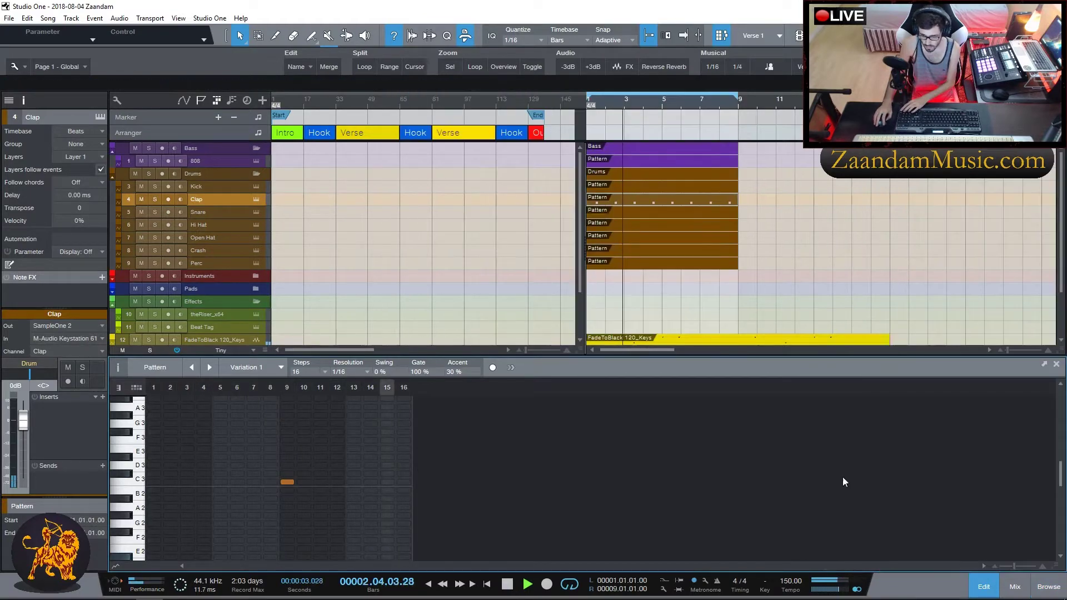
key("F2")
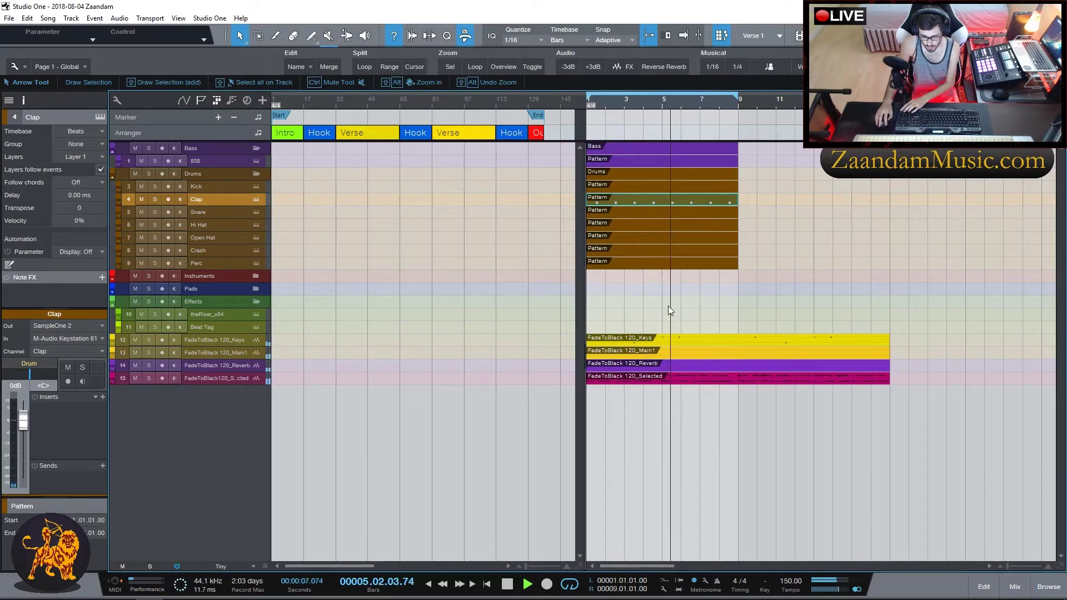
key("space")
- Show the mixer, expand the Main channel and open its HoRNetSongKeyMK2 insert
key("F3")
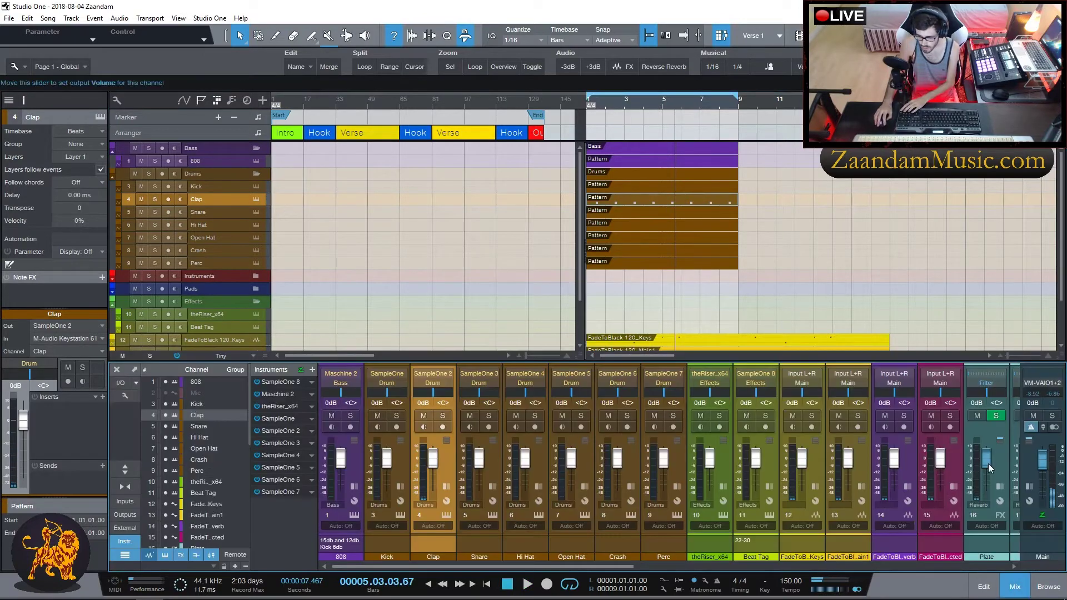
left_click(1028, 443)
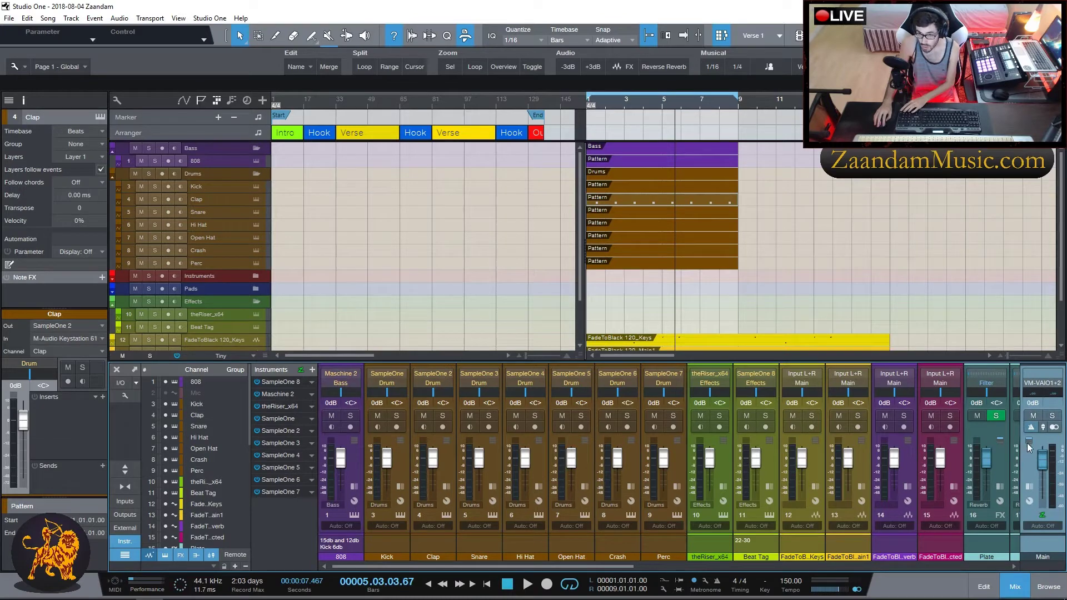
left_click(1033, 500)
left_click(1029, 404)
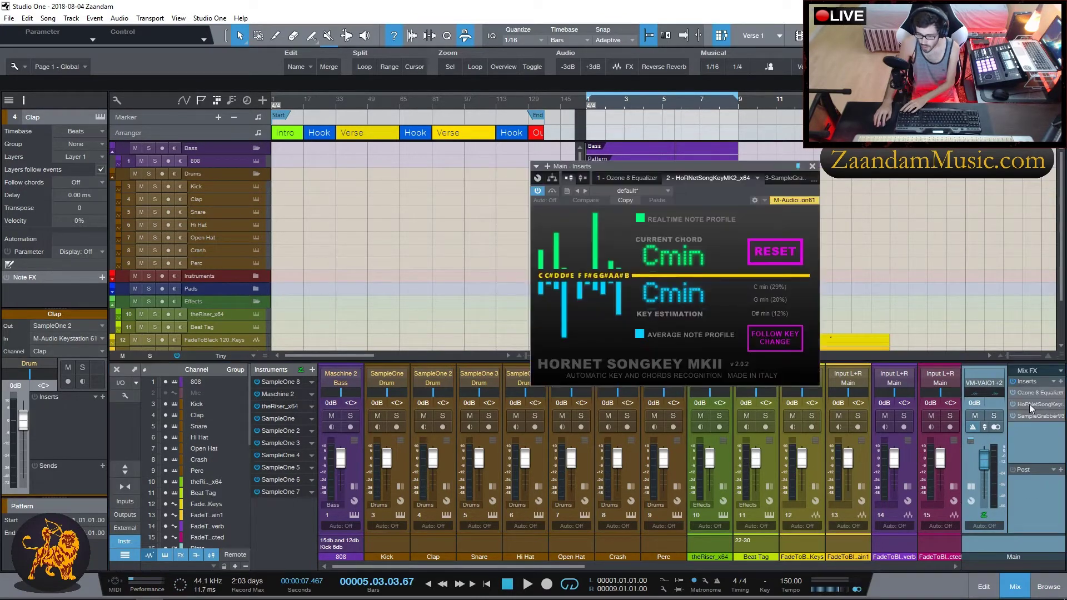
- Reset SongKey's analysis and play the loop to estimate its key, moving the plug-in window aside and hiding the mixer
left_click(775, 252)
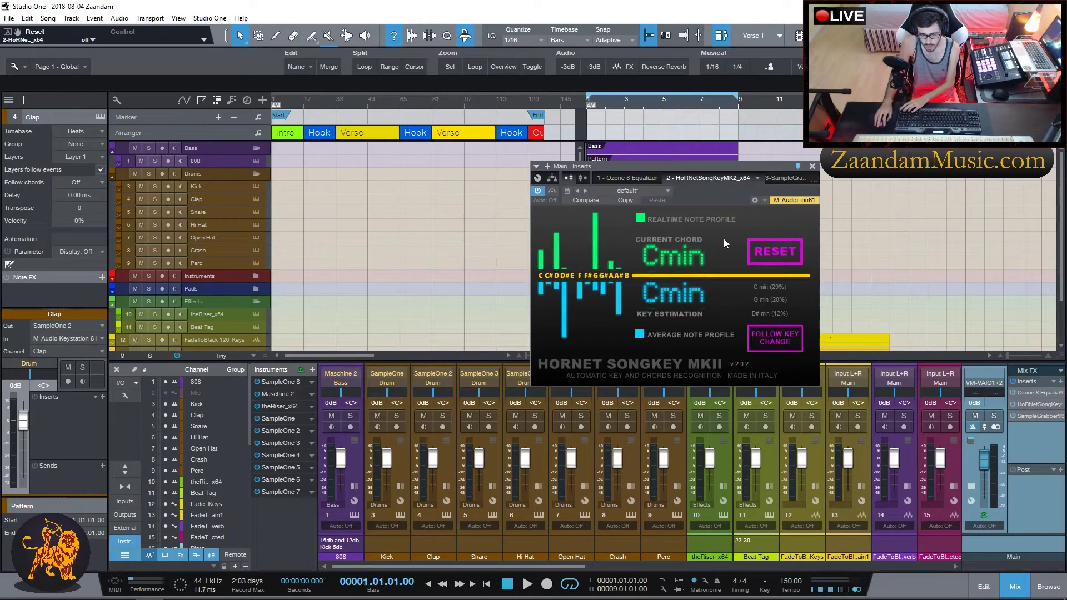
key("space")
left_click_drag(703, 168, 430, 155)
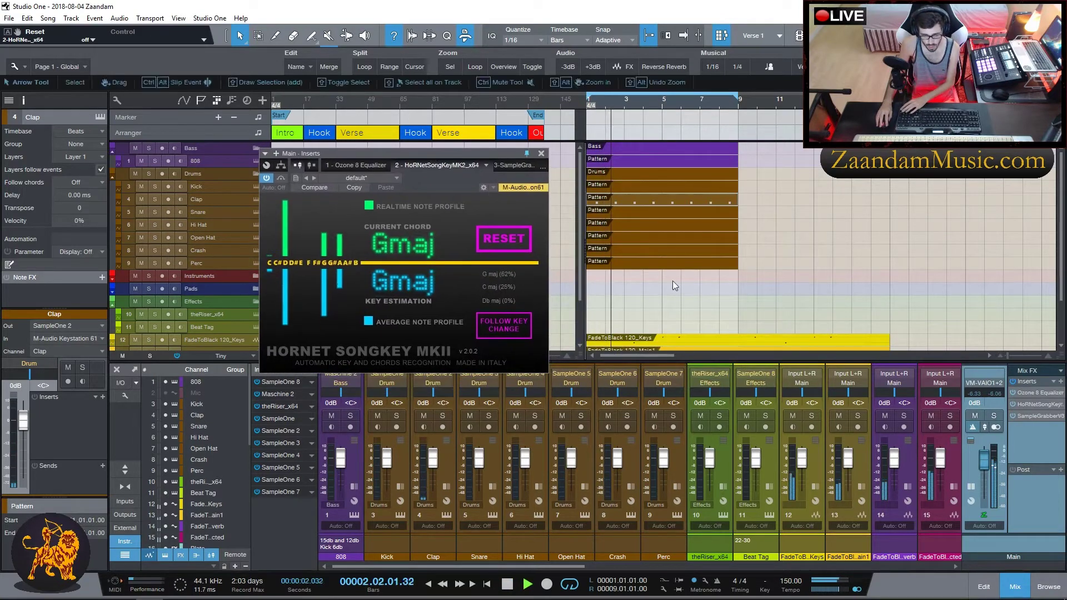
left_click(1017, 587)
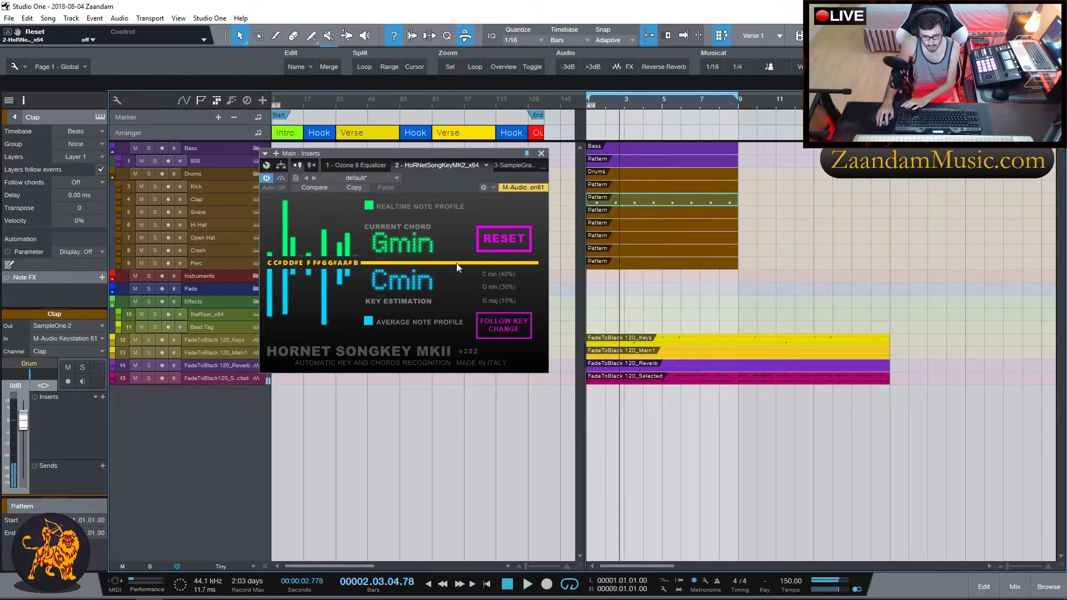
- Transpose the four FadeToBlack audio clips upward together
left_click_drag(642, 310, 751, 442)
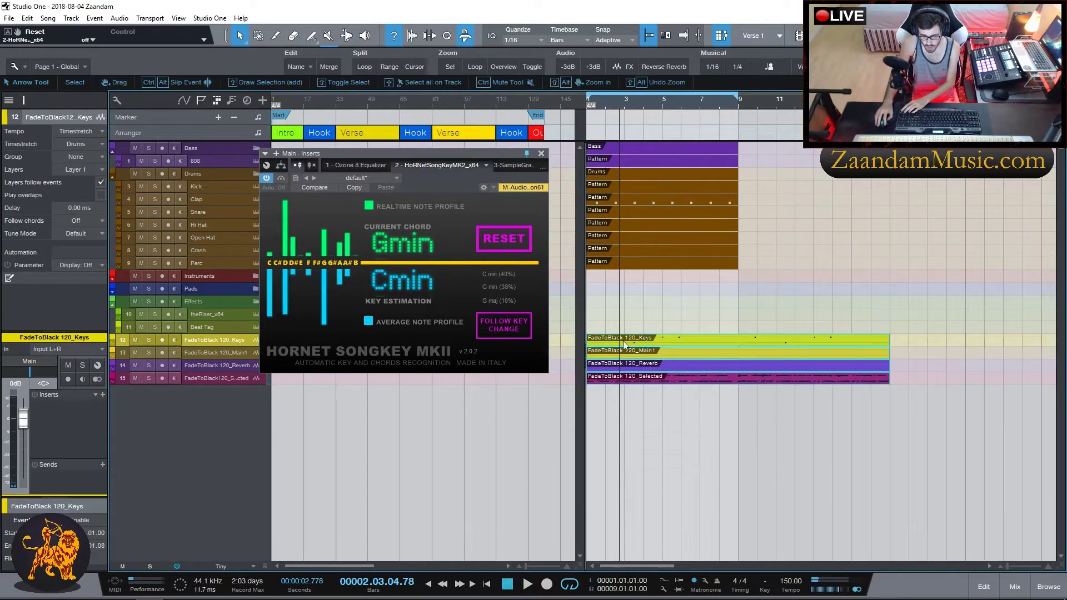
right_click(633, 339)
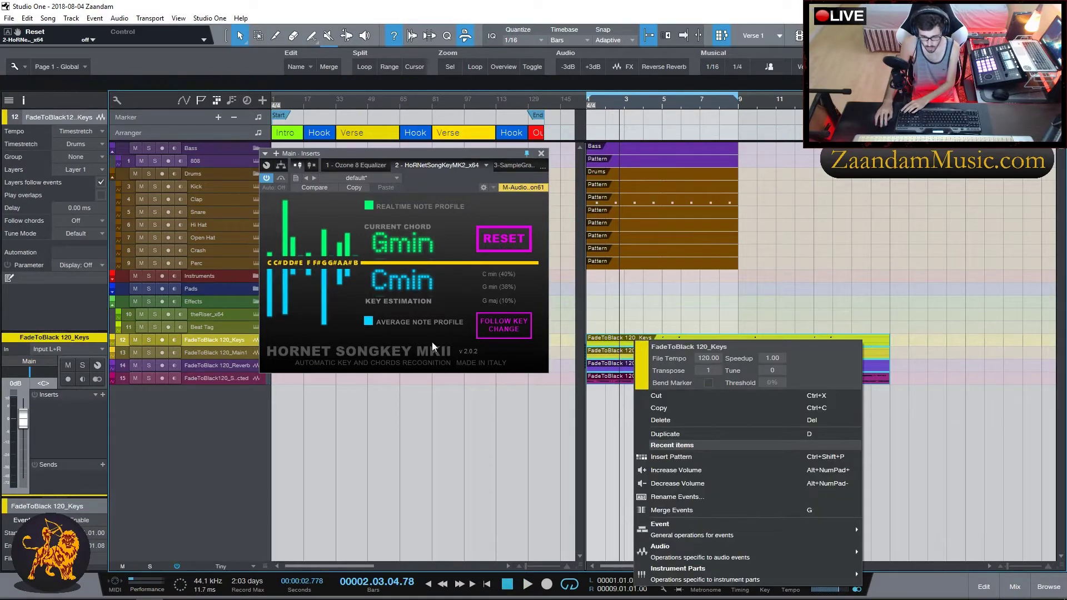
left_click(598, 335)
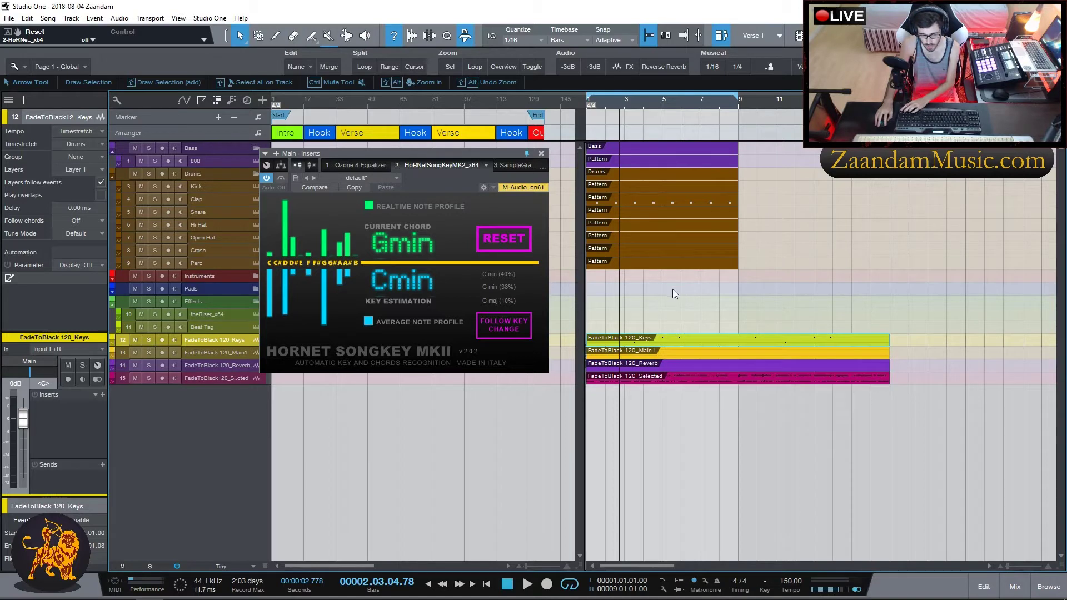
- Reset SongKey's analysis again and replay the transposed stems to estimate their key
left_click(499, 242)
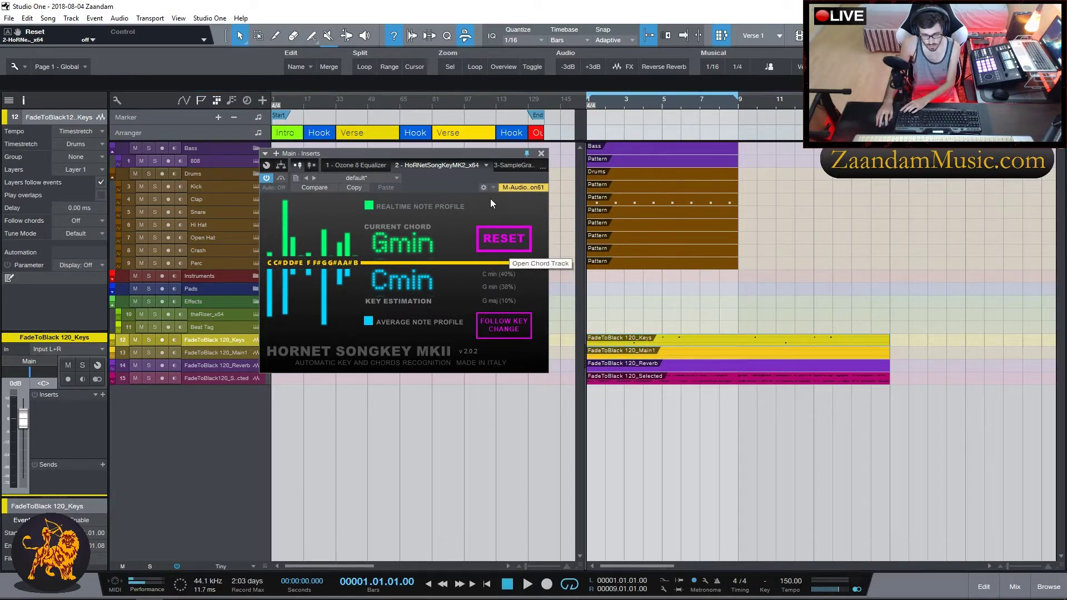
key("space")
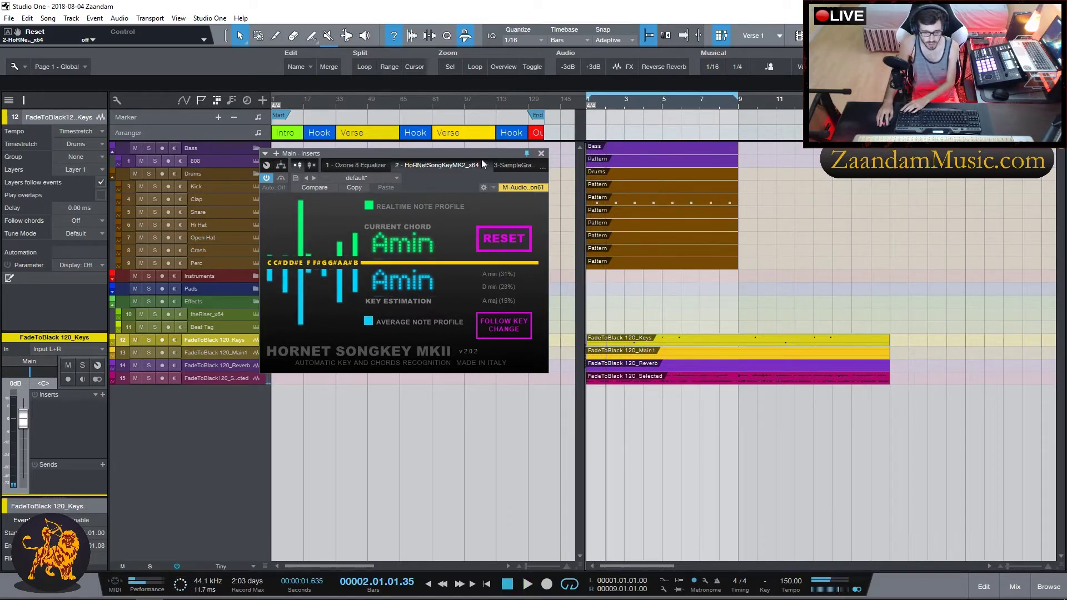
- Move the SongKey window off the tracks, close it and return the playhead to the song start
left_click_drag(468, 152, 877, 191)
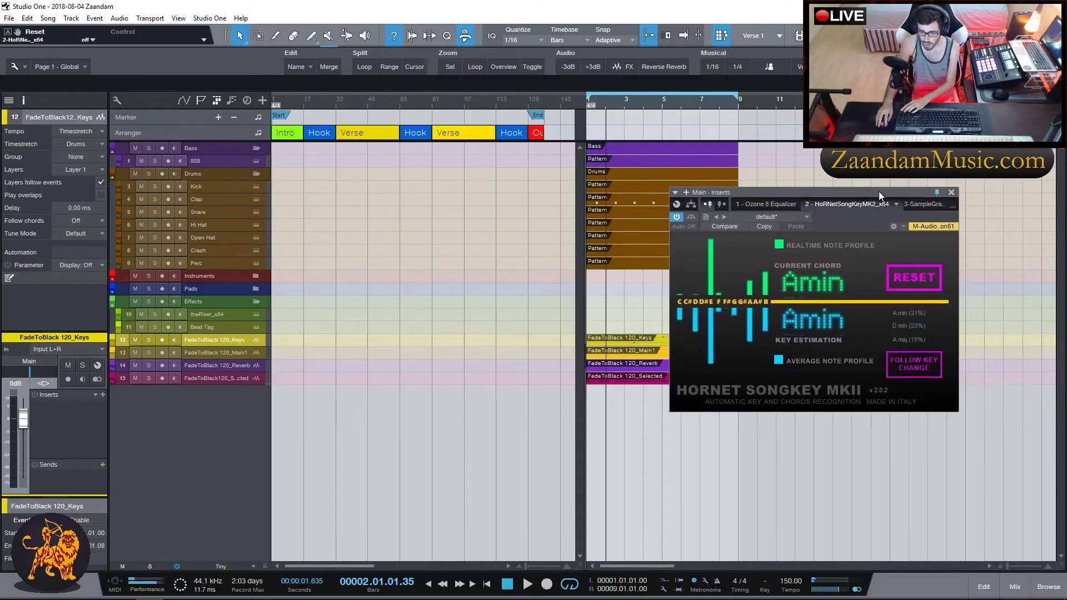
left_click(952, 192)
key("comma")
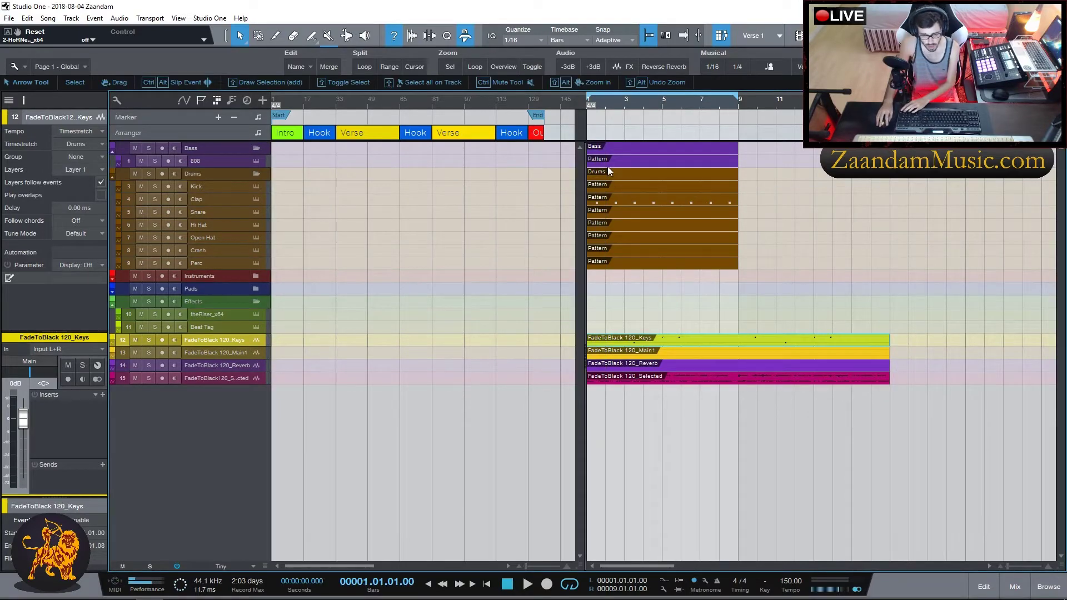
- Split the 808 pattern clip at bar 5 and set the loop end to bar 5
left_click(722, 163)
mouse_move(742, 162)
left_mouse_down()
mouse_move(619, 170)
mouse_move(737, 161)
left_mouse_up()
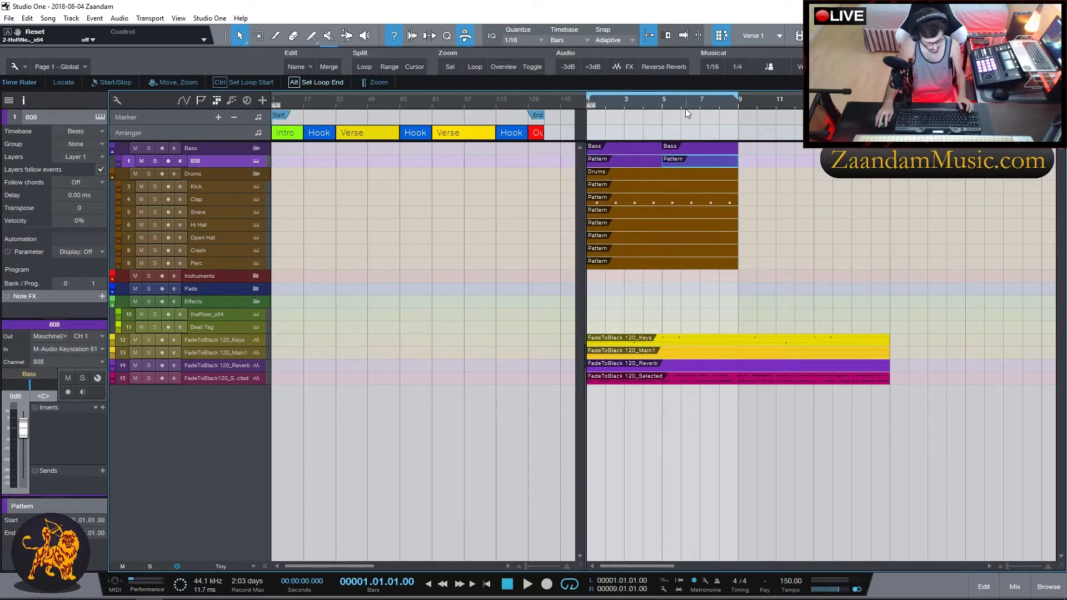
left_click(665, 106, "alt")
- Open the first 808 pattern for editing and set its length to 64 steps
double_click(615, 160)
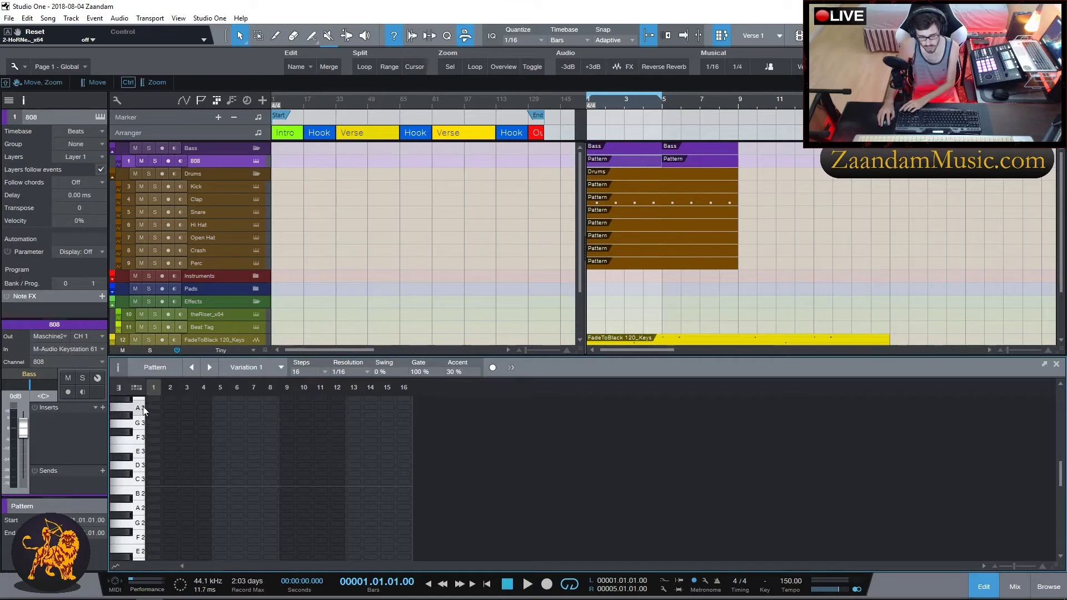
scroll(156, 423, "up", 1)
scroll(156, 424, "up", 2)
left_click(327, 371)
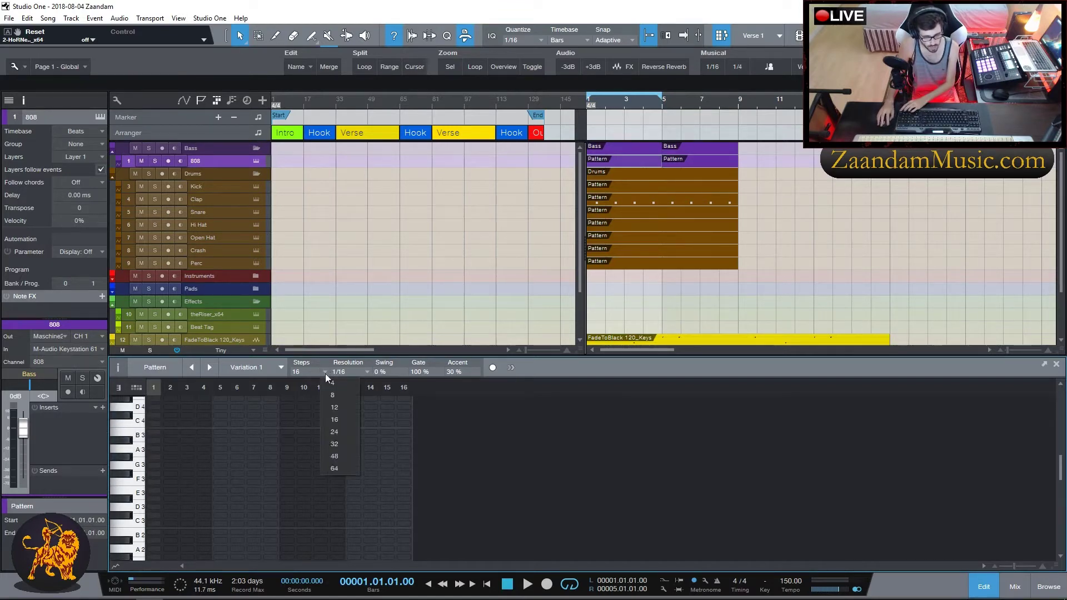
left_click(340, 468)
- Close the Maschine 2 window, audition a note and place an A2 note on step 1 of the 808 pattern
key("space")
key("space")
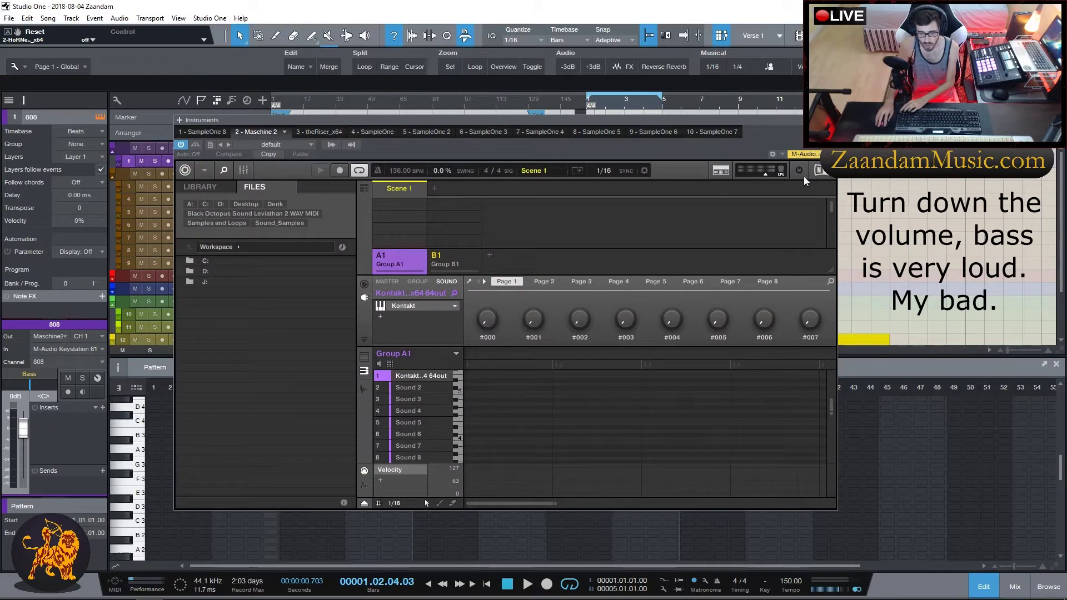
key("Escape")
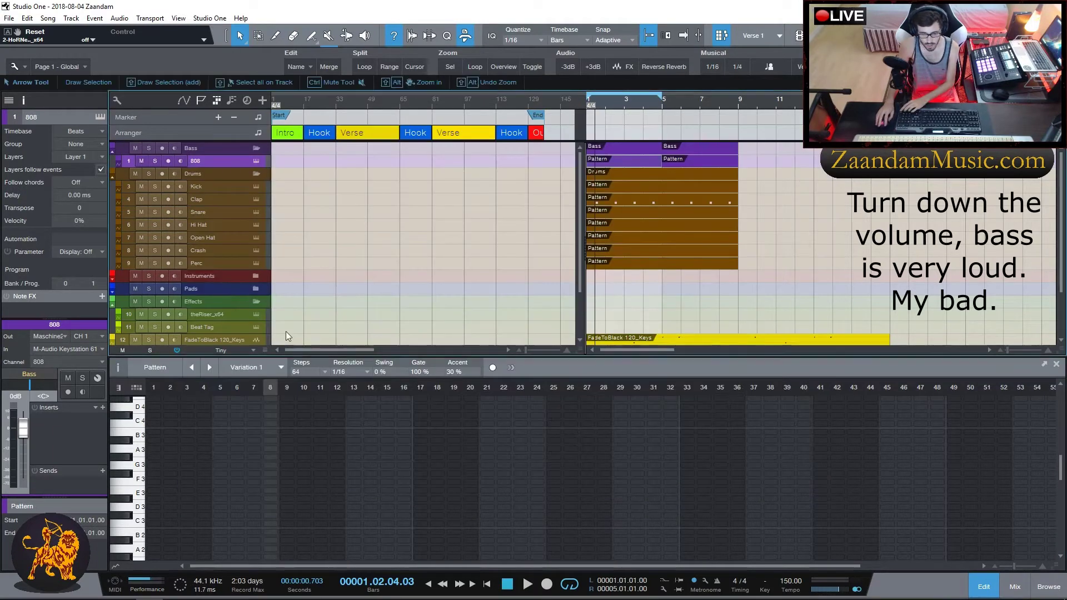
left_click(139, 450)
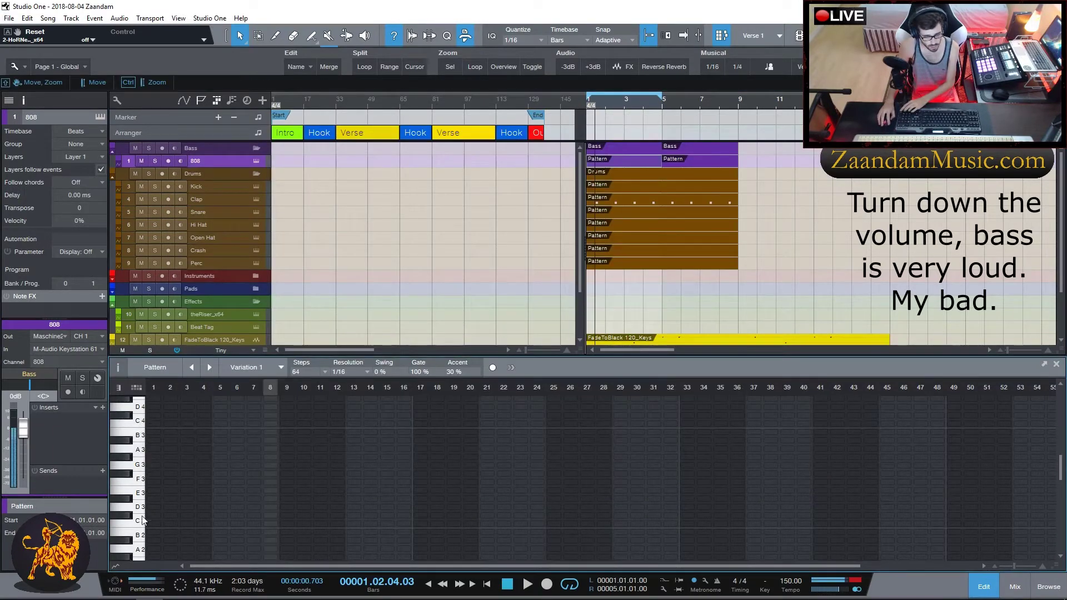
left_click(154, 532)
scroll(405, 455, "down", 1)
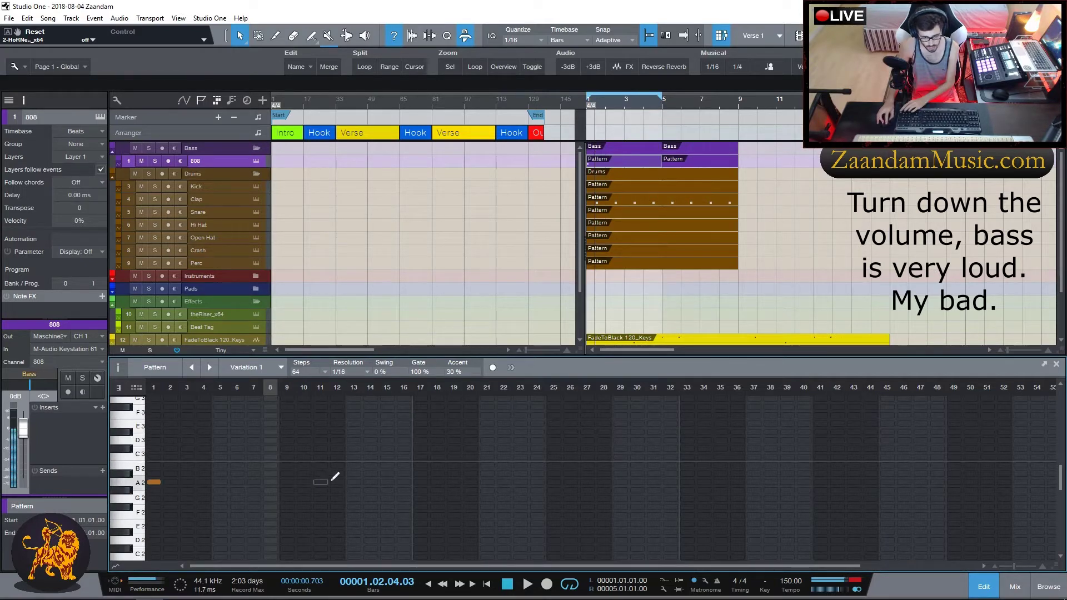
- Try 808 note placements against the loop, settling on A2 on steps 15, 21 and 29 and G2 on steps 33 and 41
key("KP_0")
key("space")
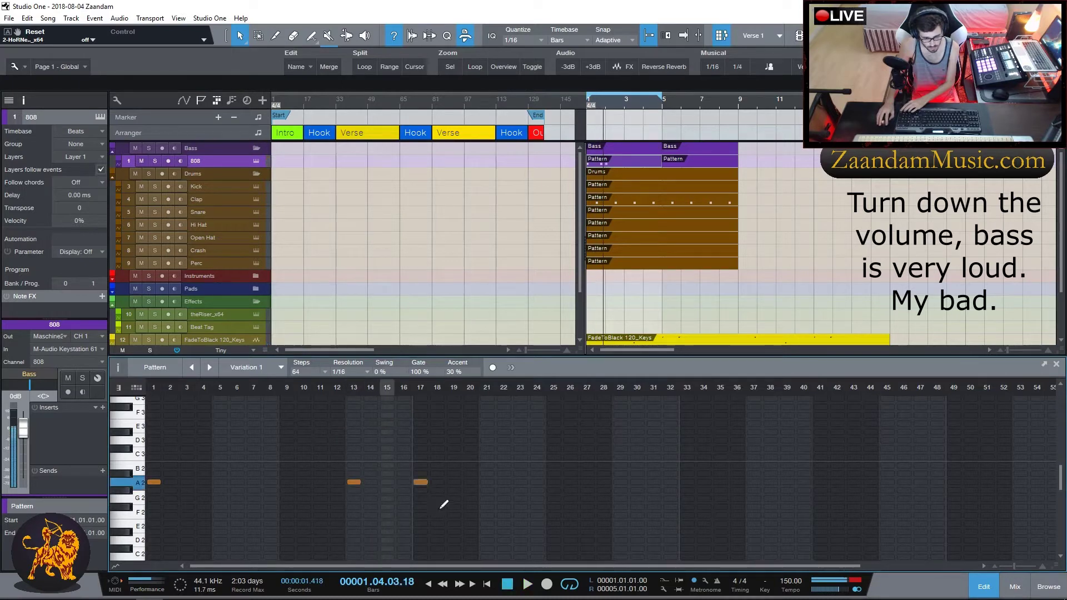
key("space")
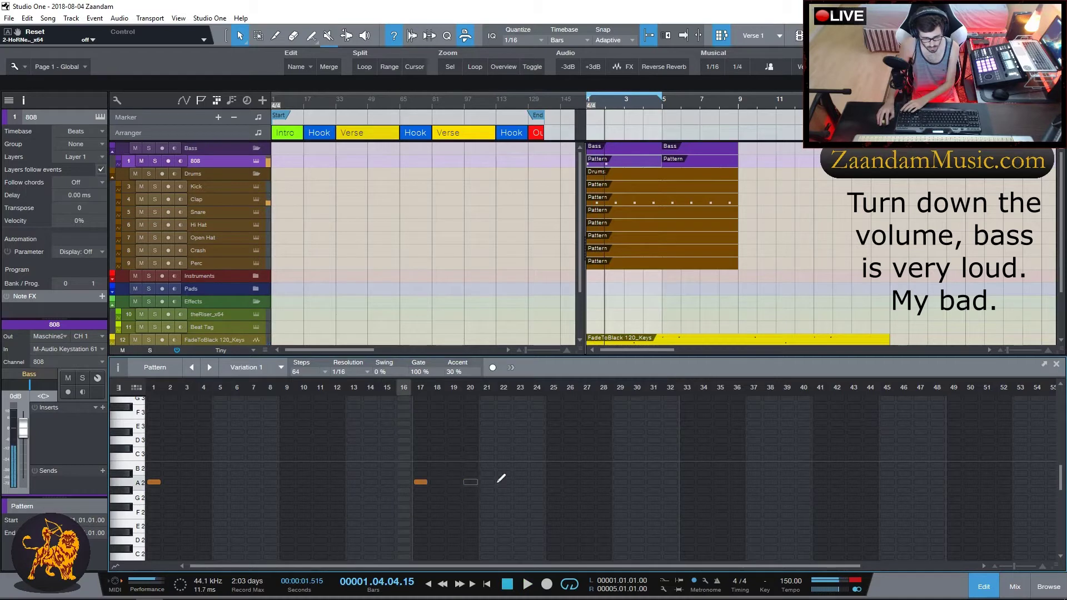
key("space")
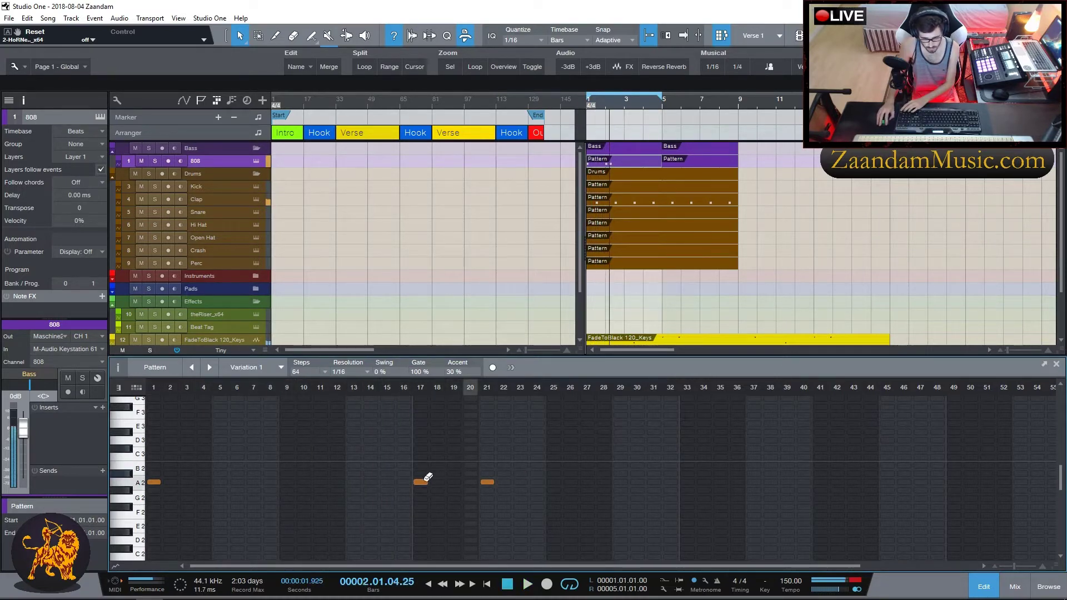
key("space")
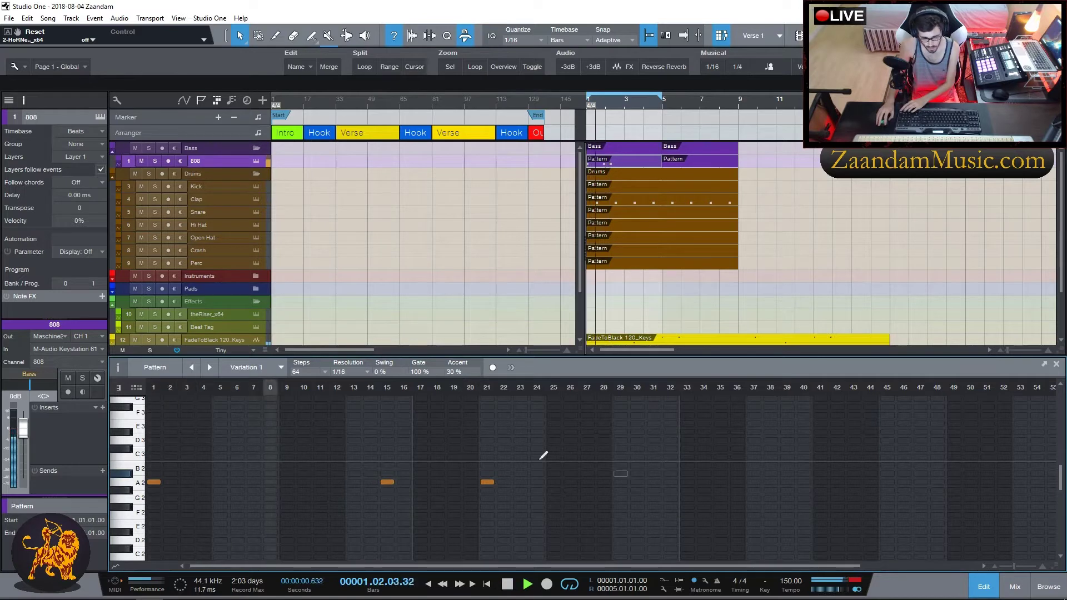
left_click(620, 482)
key("space")
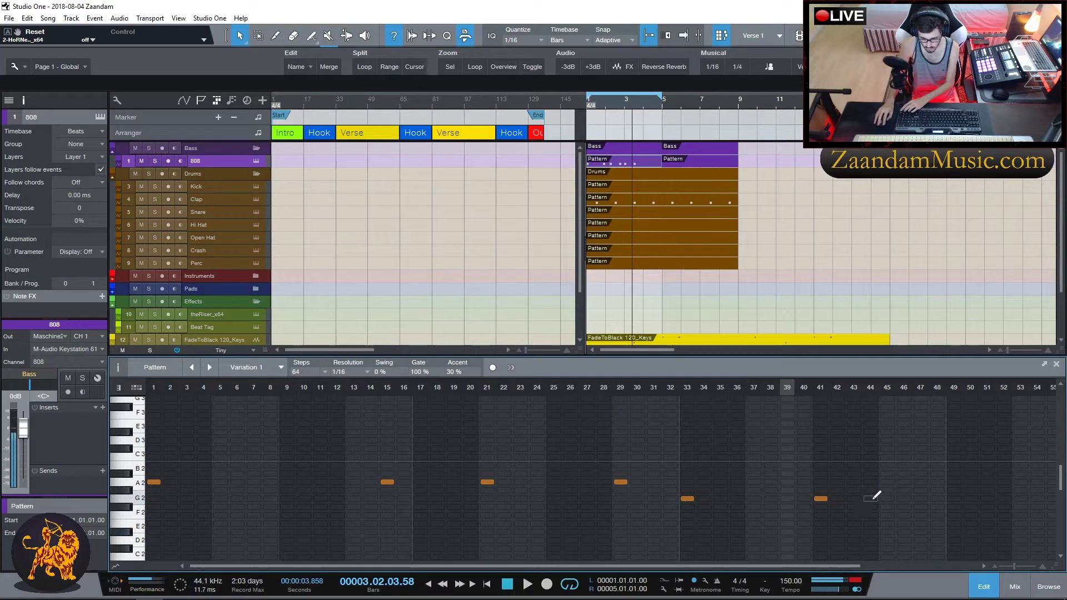
- Rework the 808 notes after step 33 during playback, replacing the G2 notes with E2 on steps 43, 47, 51, 55 and 61
key("space")
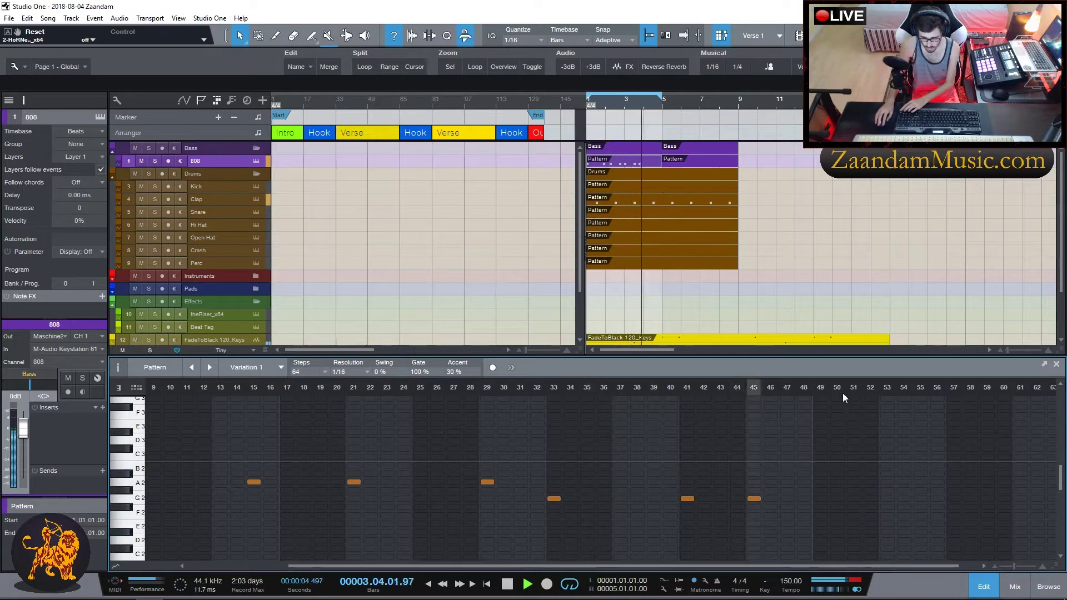
left_click(664, 499)
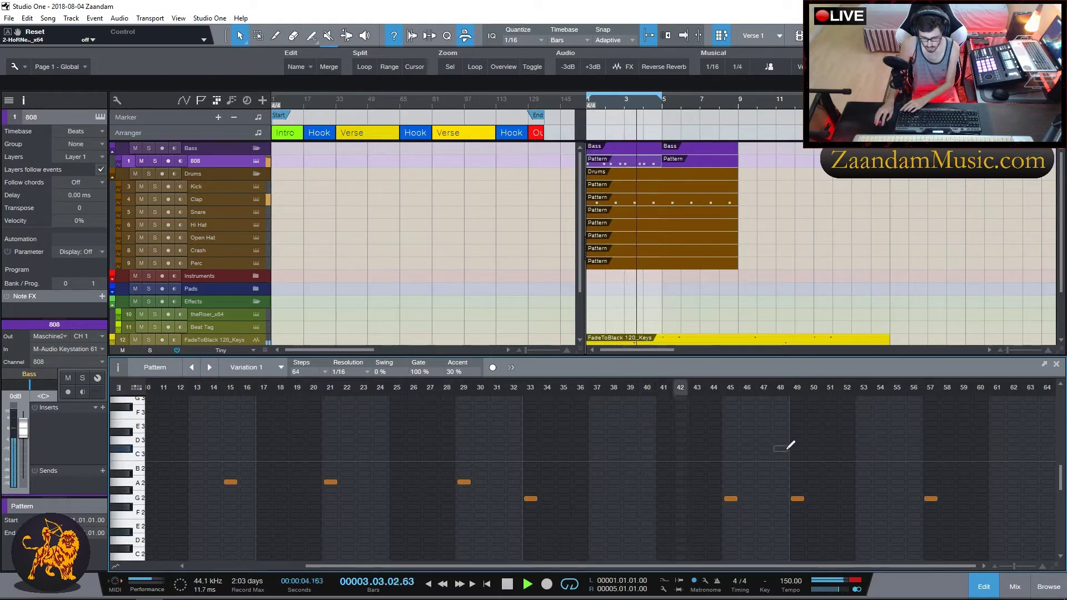
left_click(732, 498)
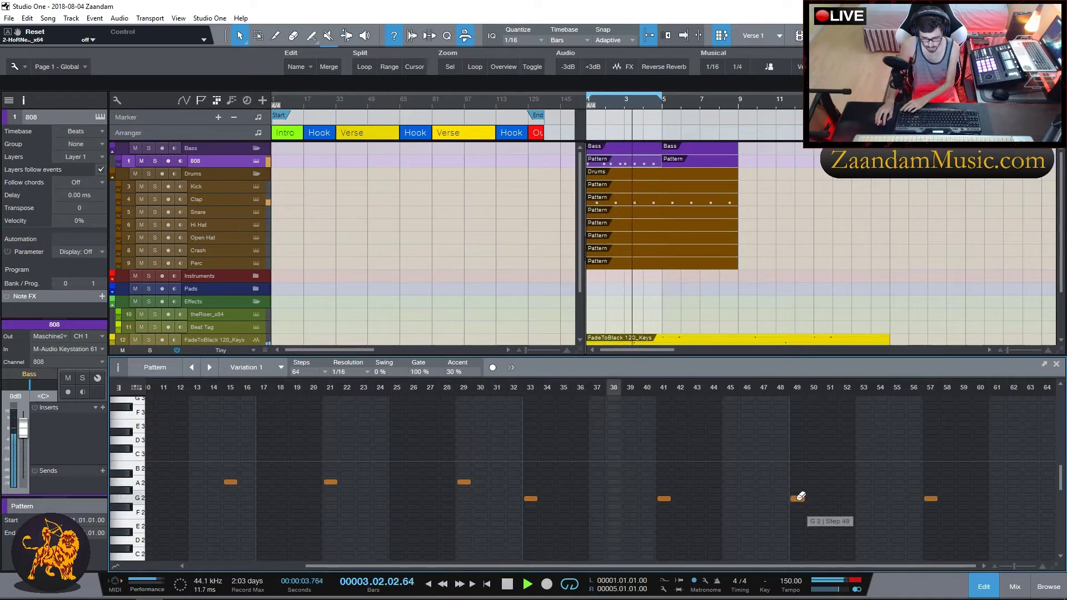
left_click(664, 498)
left_click(697, 498)
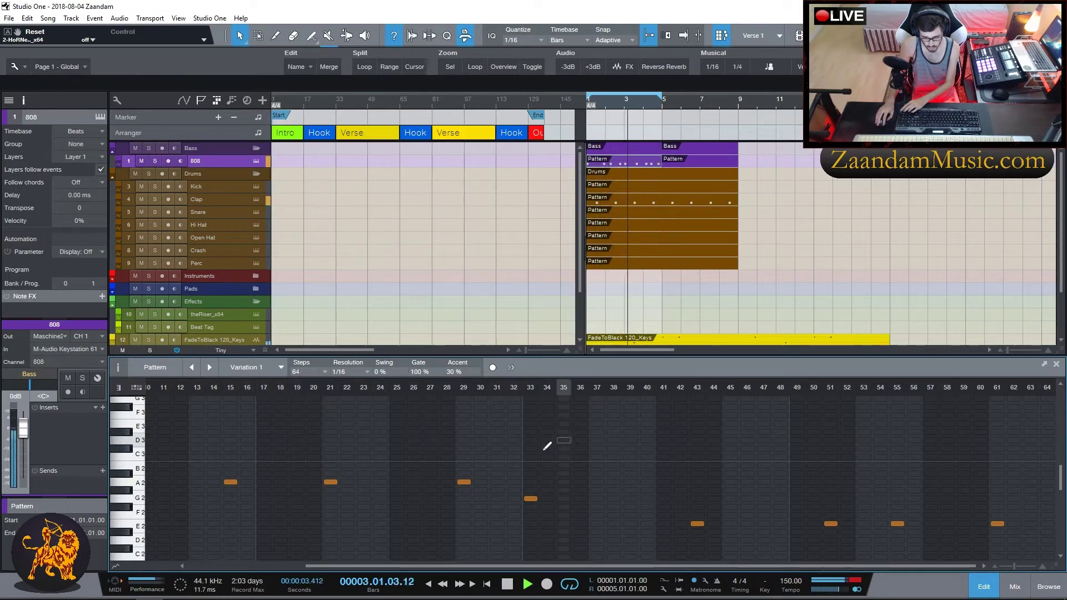
left_click(764, 523)
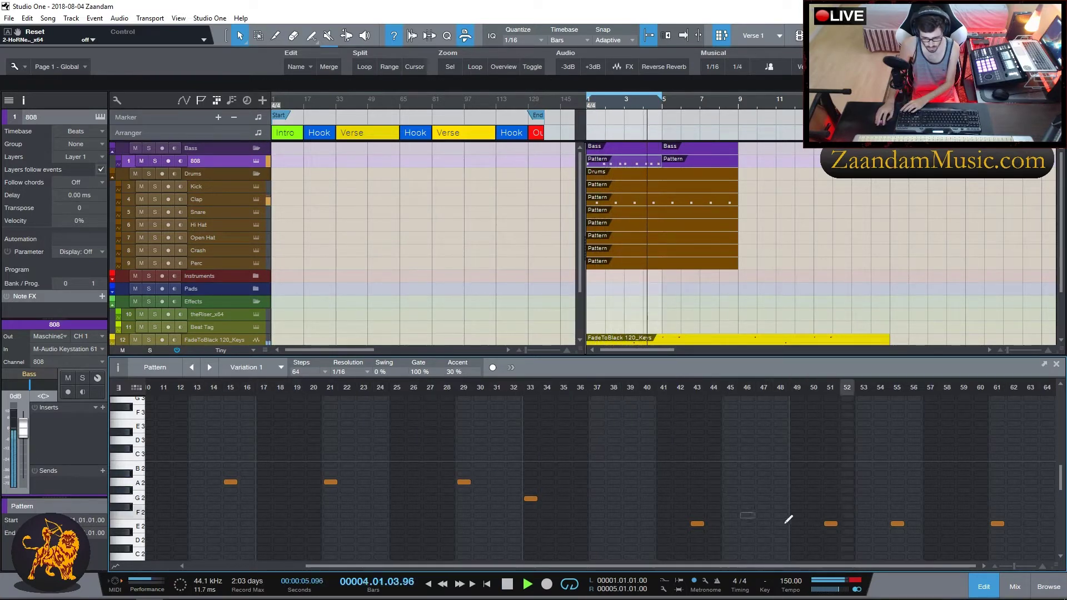
- Move the step 29 note to D3 and replace the E2 note on step 43 with G2
left_click_drag(466, 480, 466, 440)
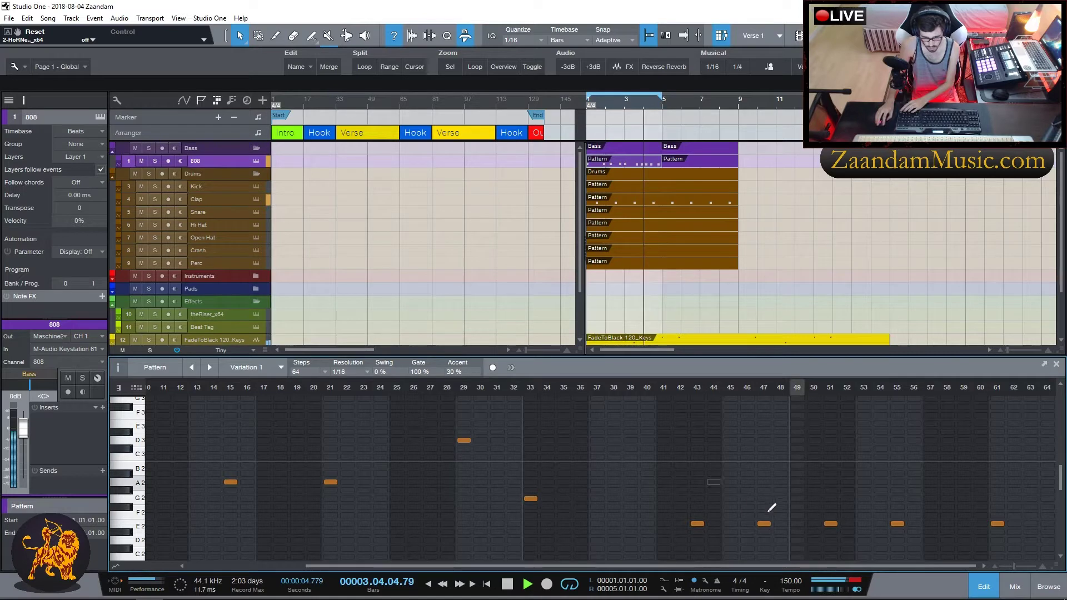
left_click(697, 524)
left_click(696, 499)
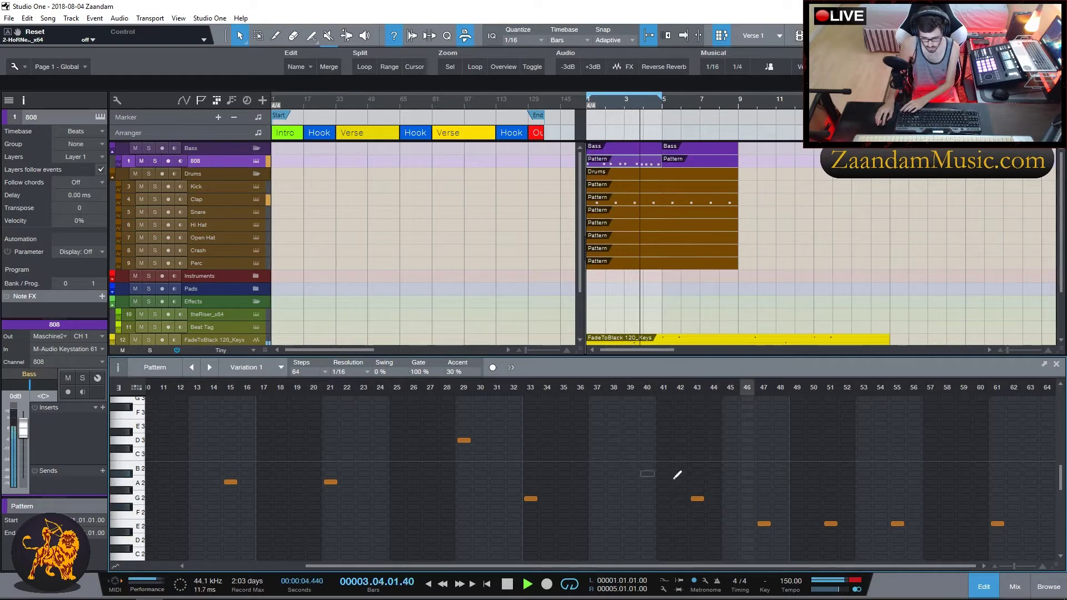
- Rearrange the closing E2 notes of the 808 pattern onto steps 53, 59 and 63
left_click(836, 521)
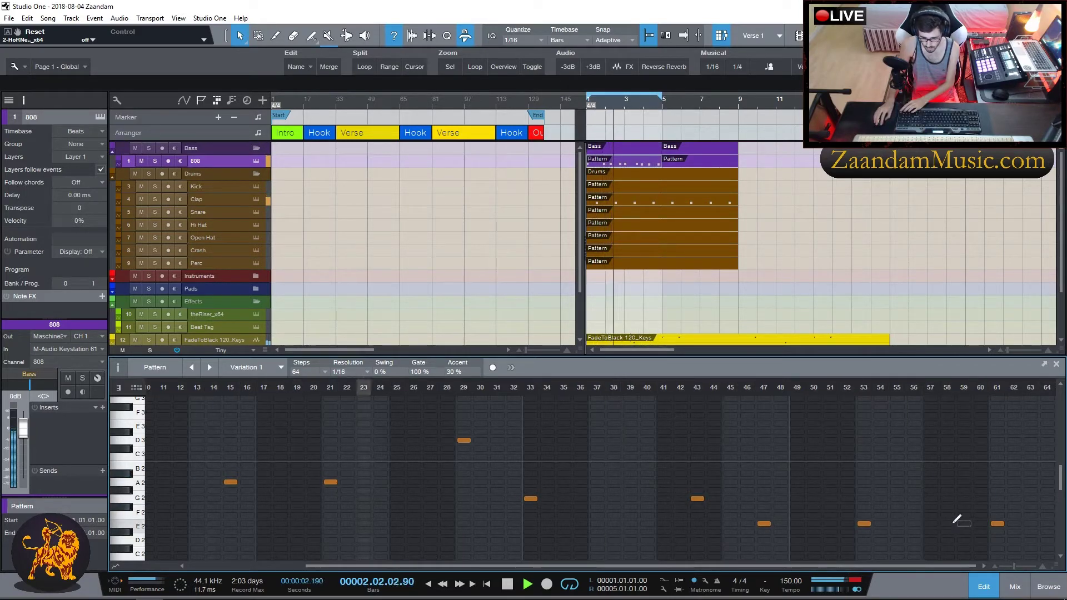
left_click(931, 523)
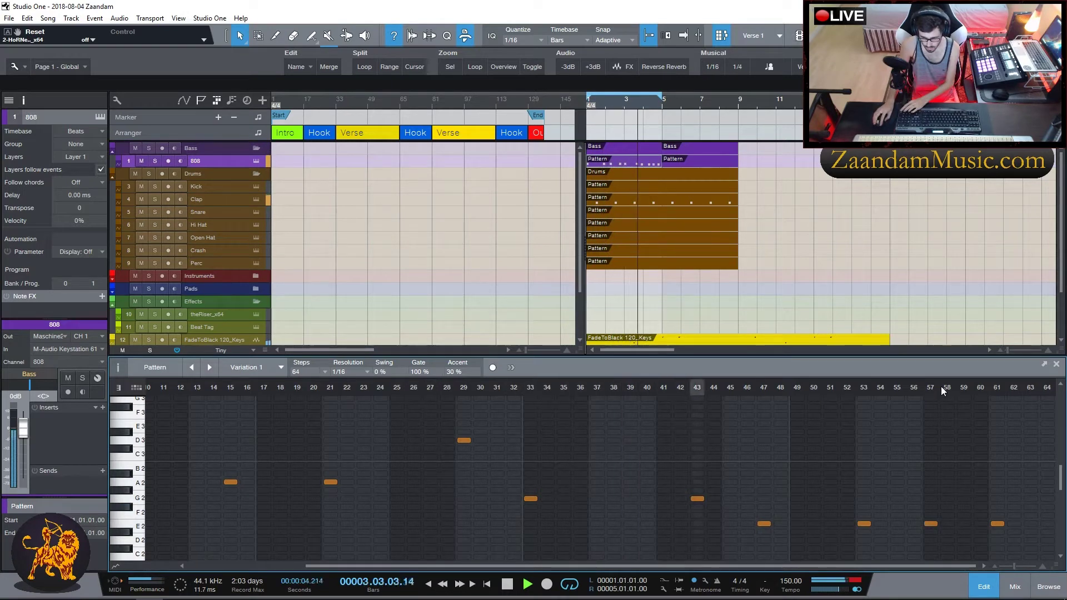
left_click(932, 523)
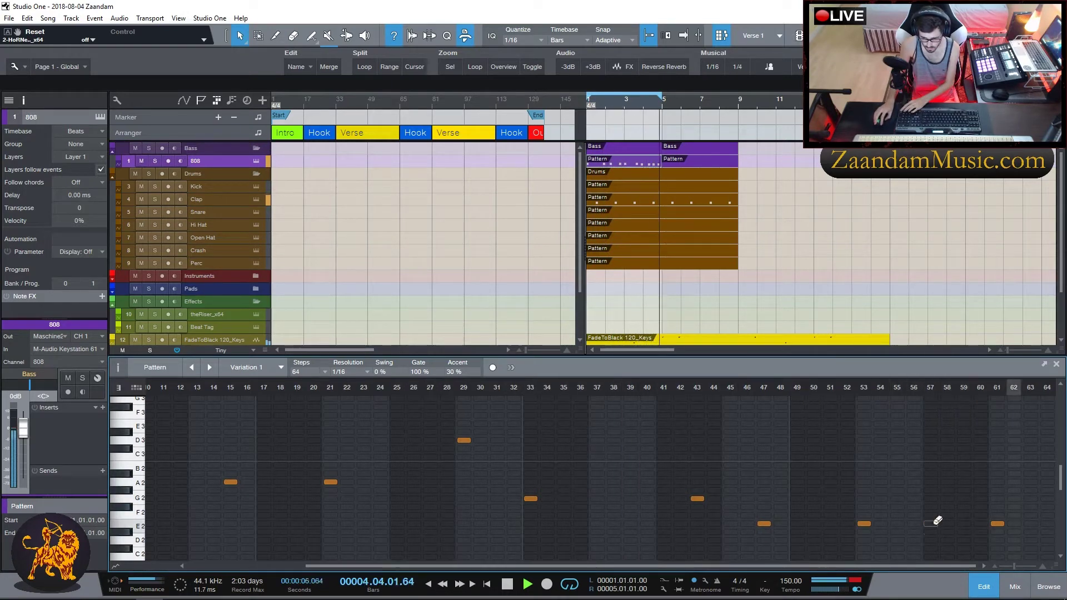
left_click(1030, 523)
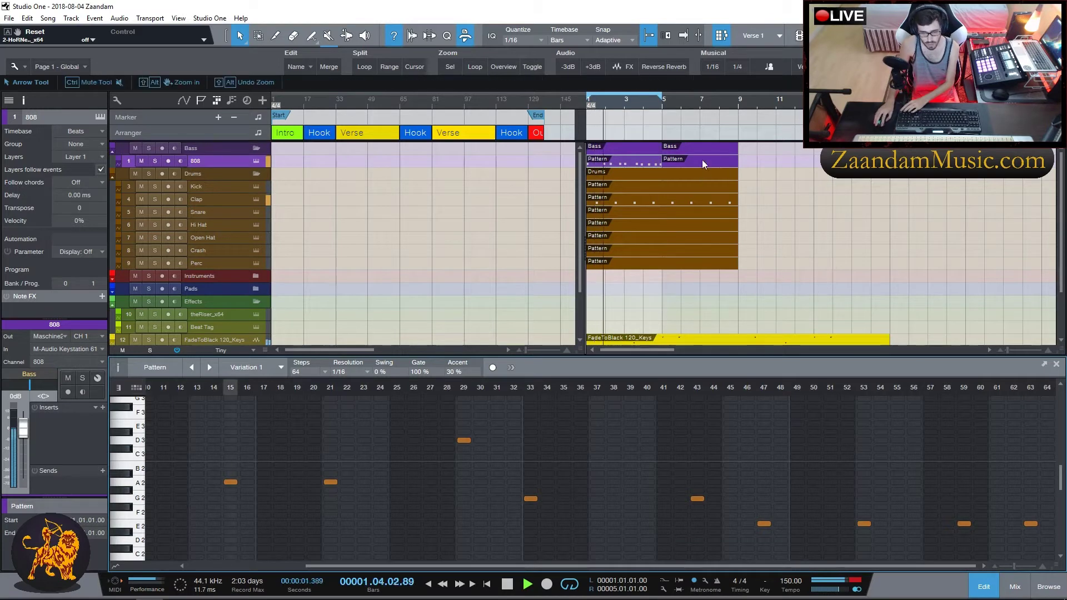
- Bounce the first 808 pattern to a new audio track and play the loop with it
scroll(808, 235, "down", 3)
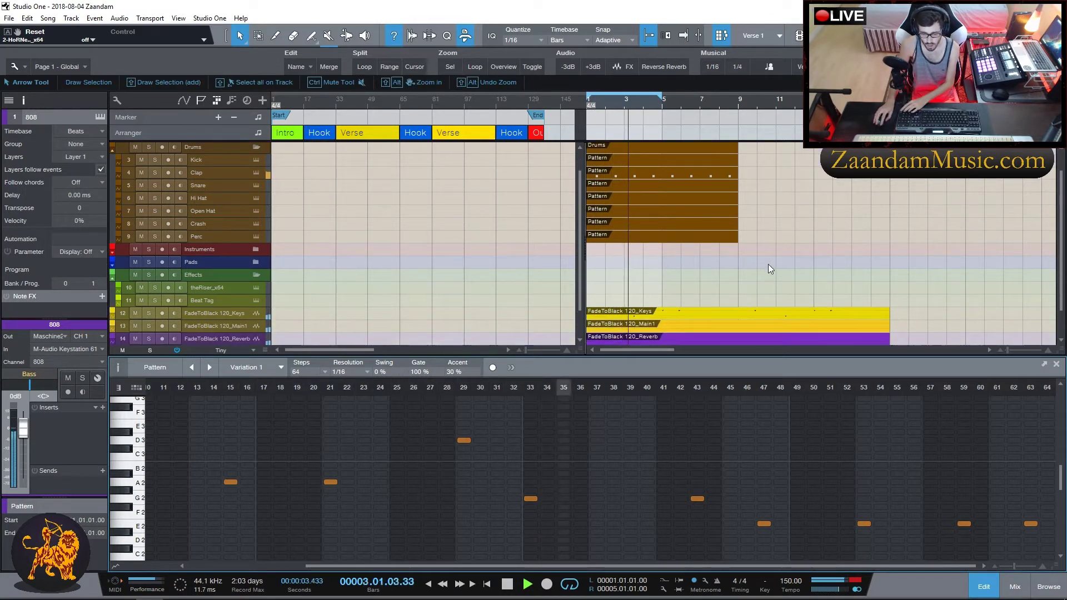
scroll(761, 265, "up", 3)
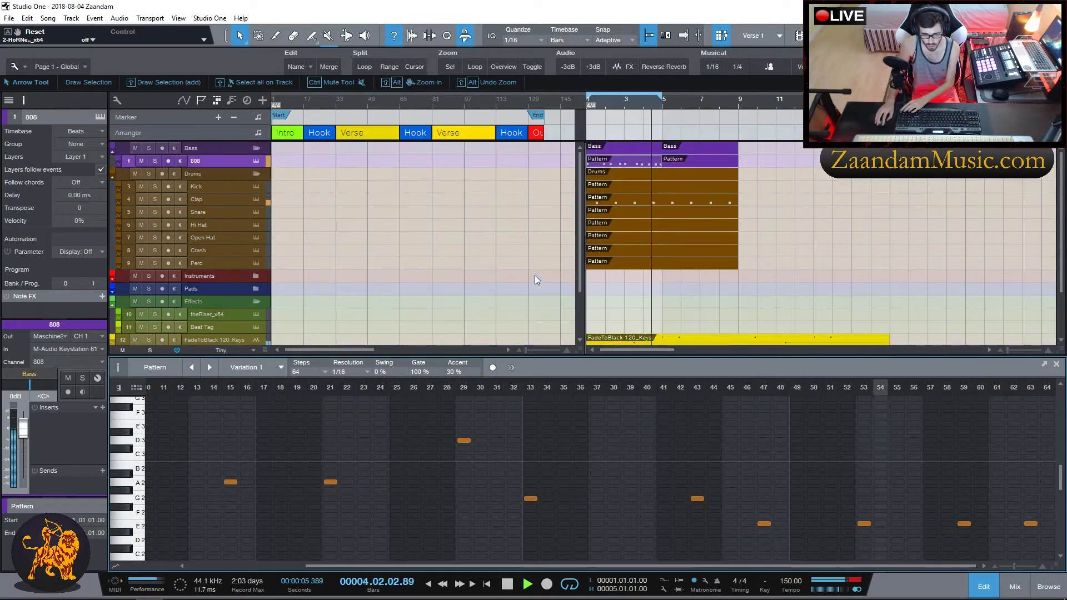
right_click(624, 160)
left_click(606, 163)
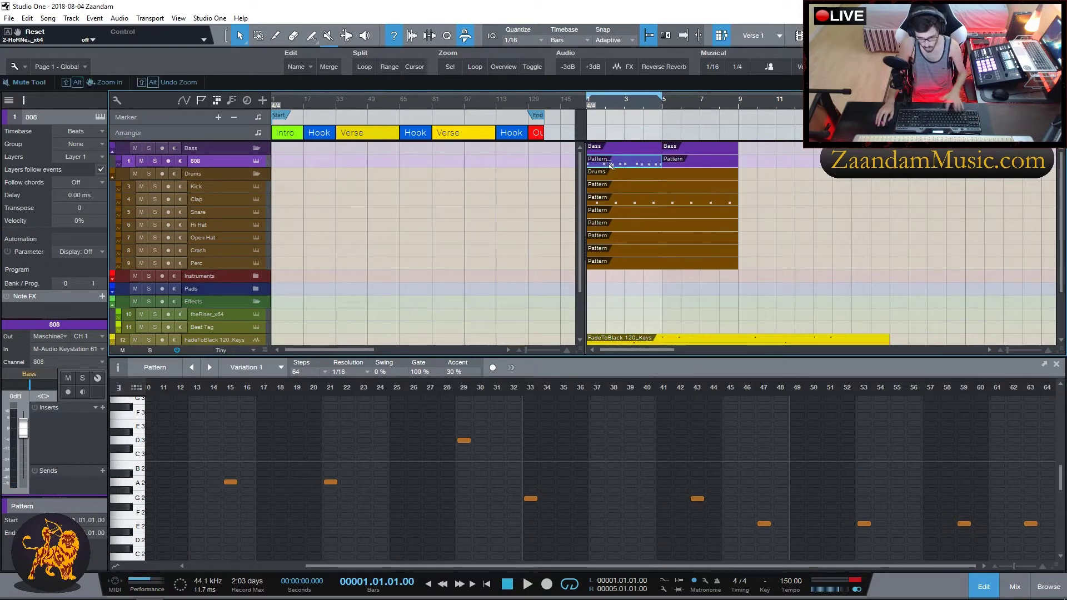
key("ctrl+b")
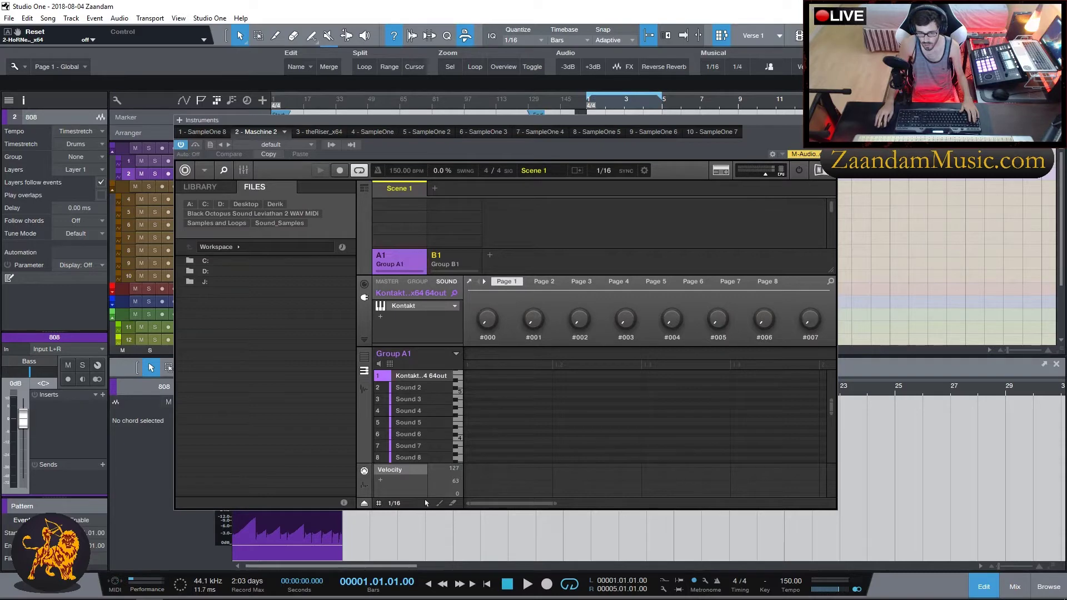
key("space")
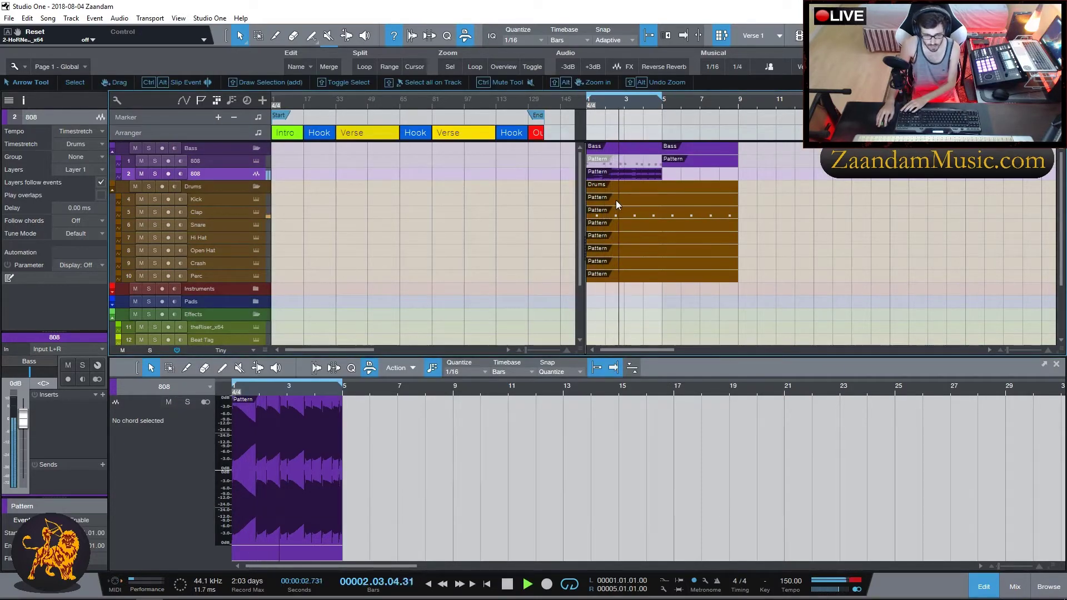
scroll(600, 262, "down", 1)
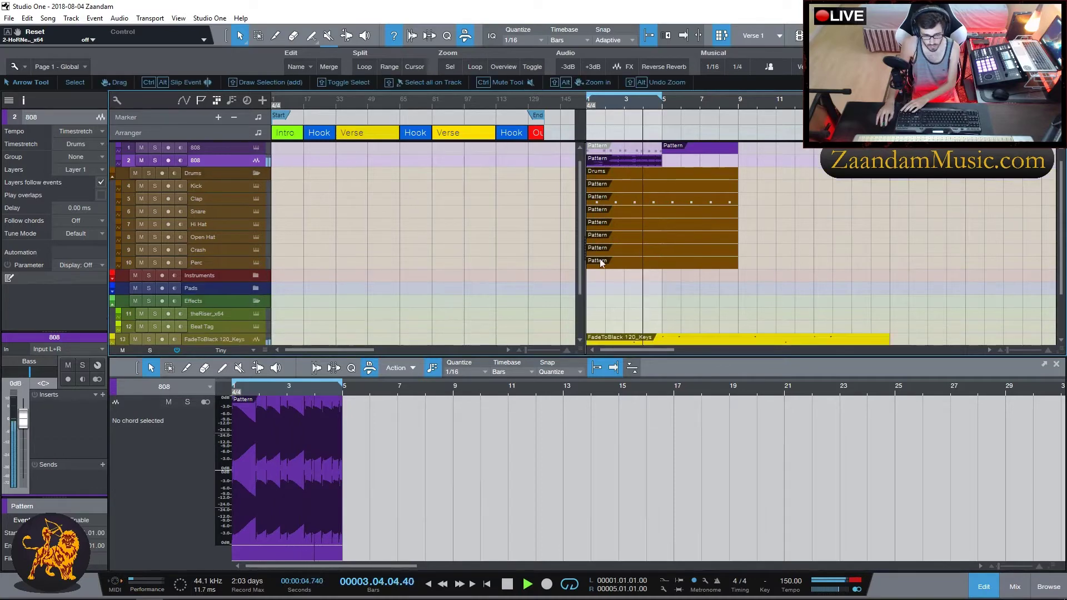
- Find the Hi-Hat folder of MIDI Drum Tool Kit Vol. 2 in the sample library and select Hi-Hat1.mid
left_click(1048, 586)
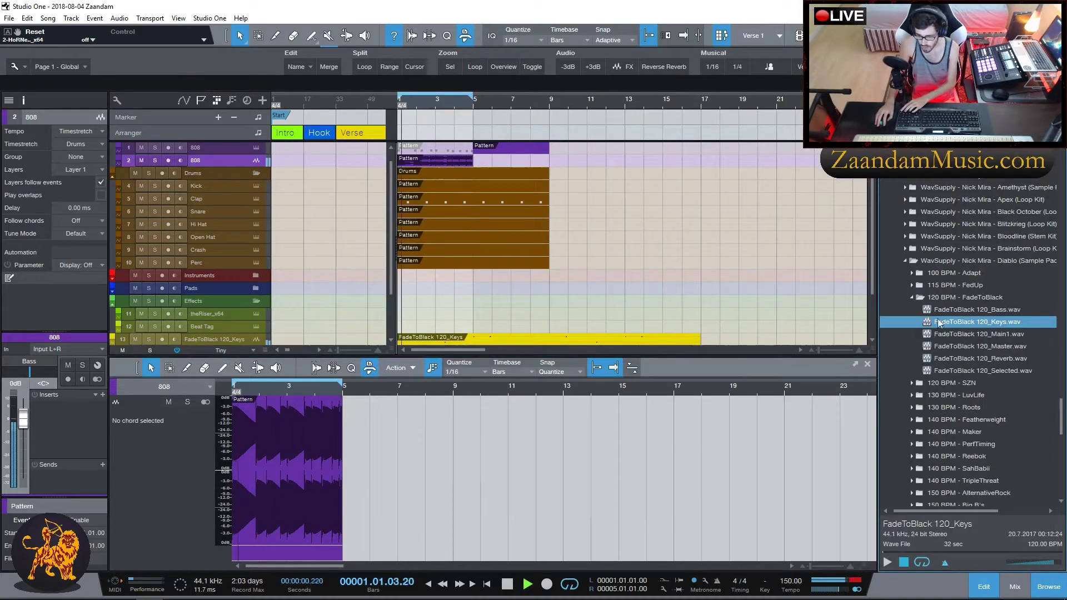
left_click(918, 263)
scroll(944, 277, "up", 10)
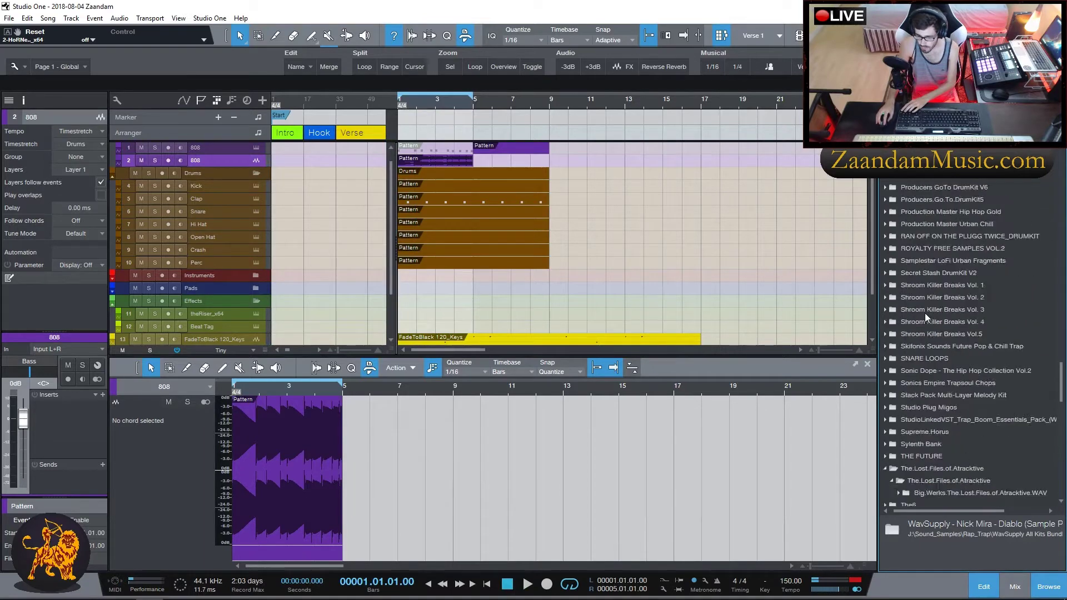
scroll(924, 312, "up", 15)
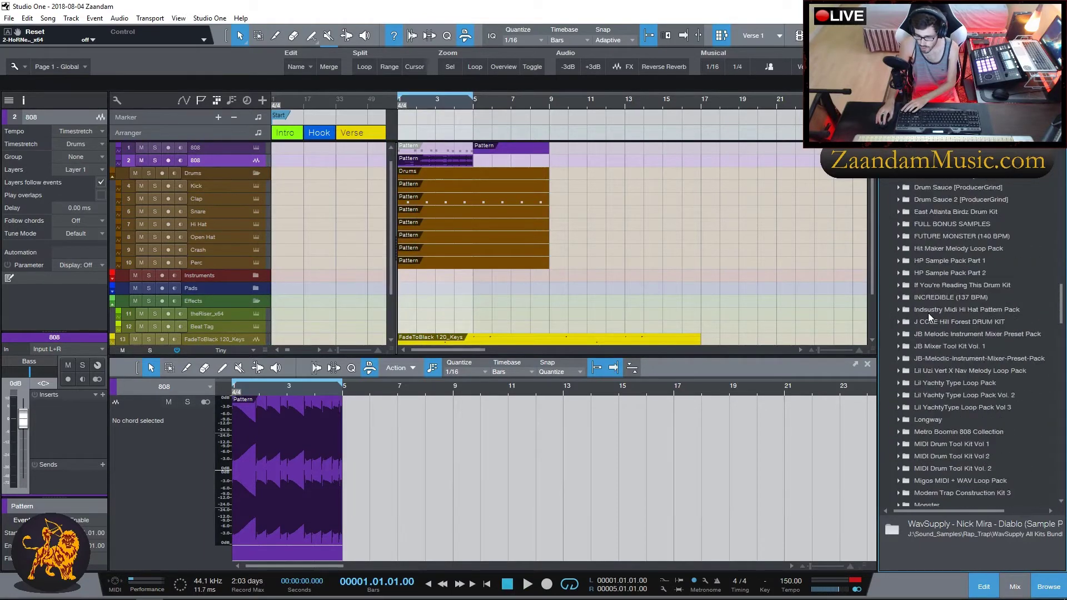
scroll(928, 313, "up", 10)
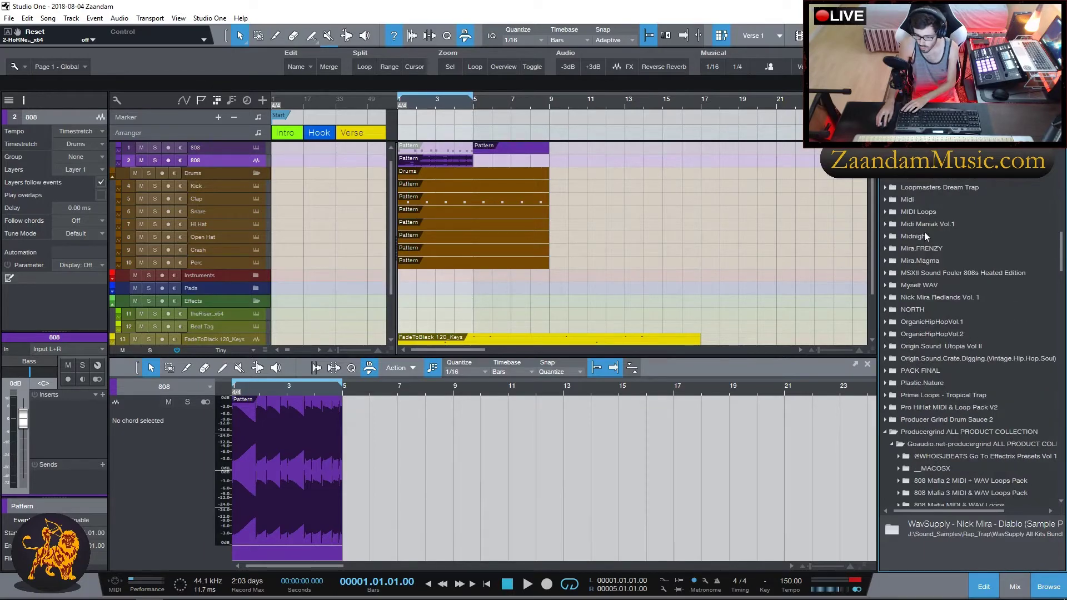
scroll(921, 361, "up", 10)
scroll(924, 380, "up", 10)
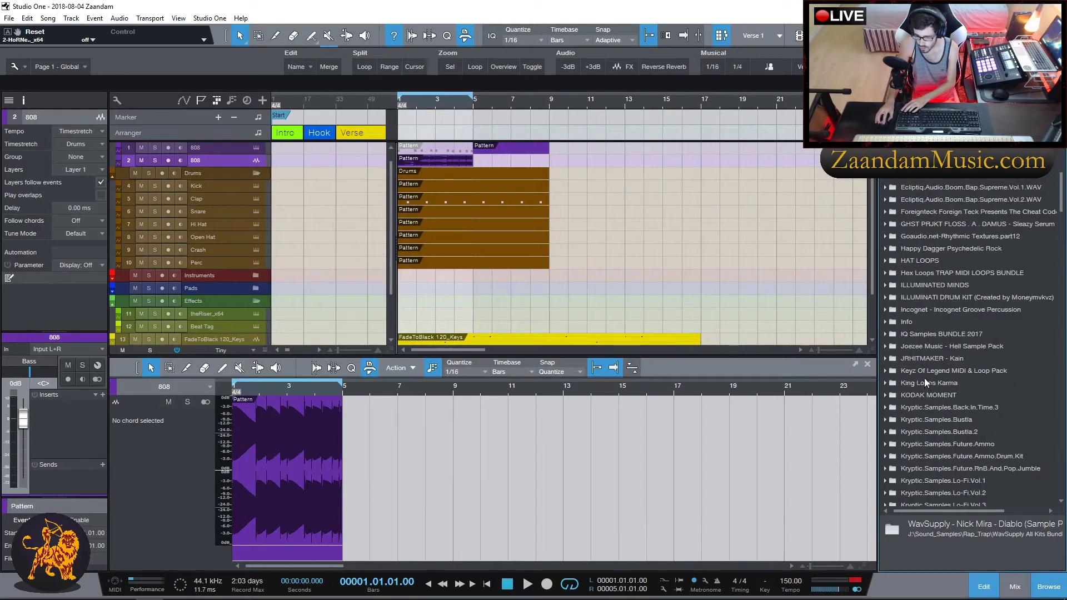
scroll(927, 373, "down", 13)
scroll(950, 378, "down", 15)
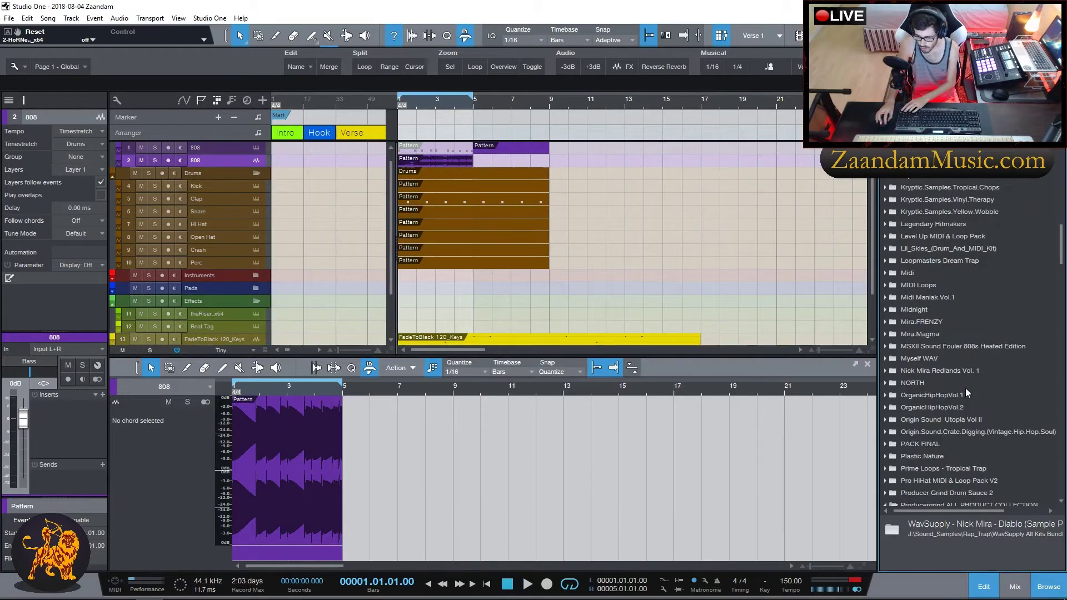
scroll(953, 369, "up", 3)
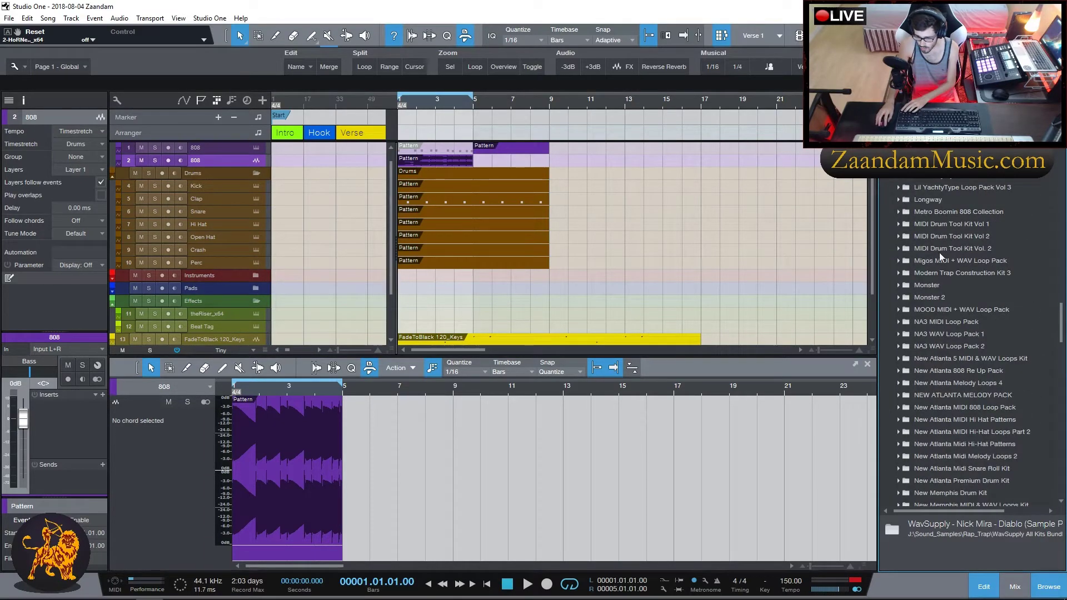
double_click(939, 250)
double_click(936, 273)
left_click(948, 286)
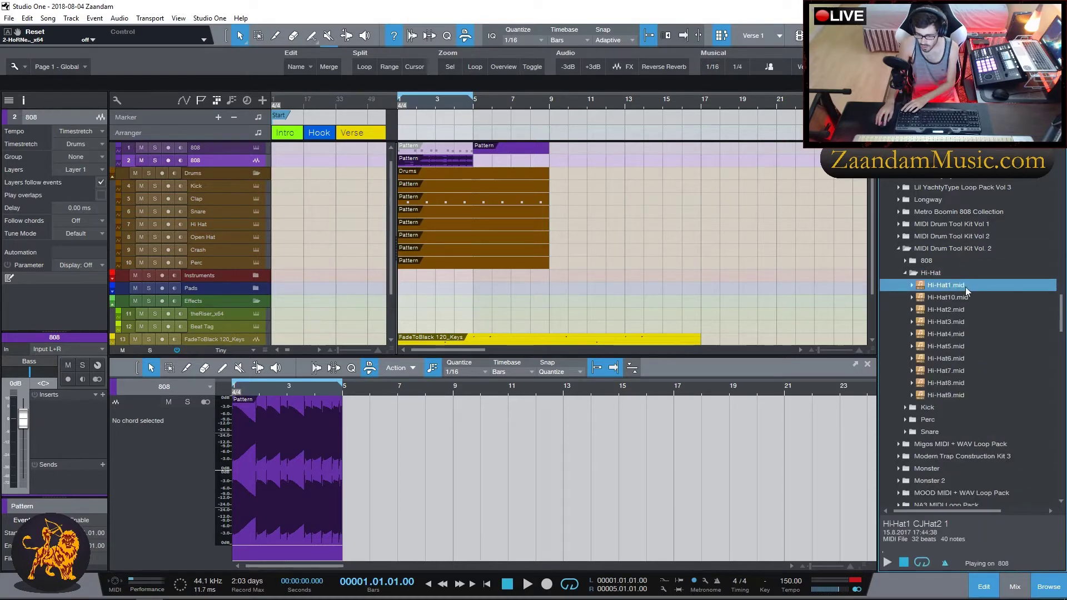
- Replace the empty Hi Hat pattern with Hi-Hat1.mid at bar 1 and play the loop
left_click(439, 223)
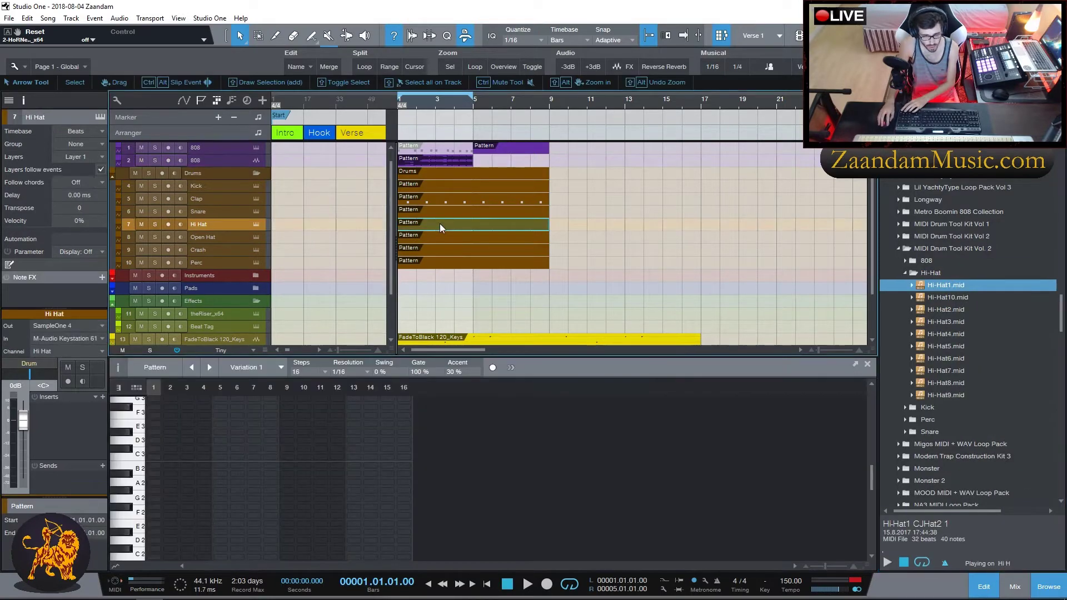
key("Delete")
left_click_drag(964, 288, 414, 220)
key("space")
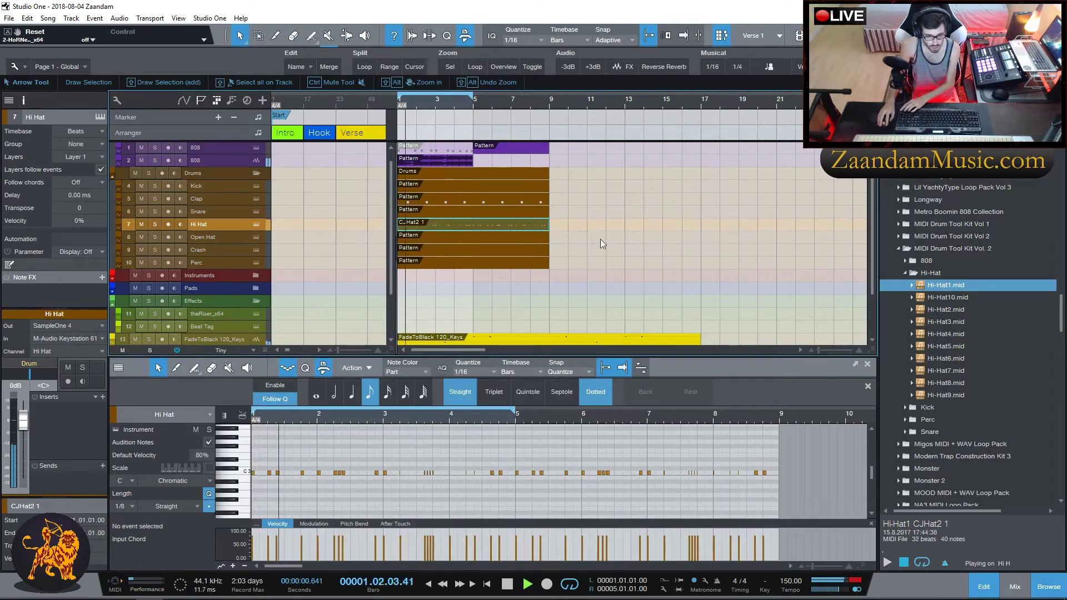
- Enlarge the mixer console and lower the Hi Hat channel volume to -9.5 dB during playback
left_click(1019, 591)
key("space")
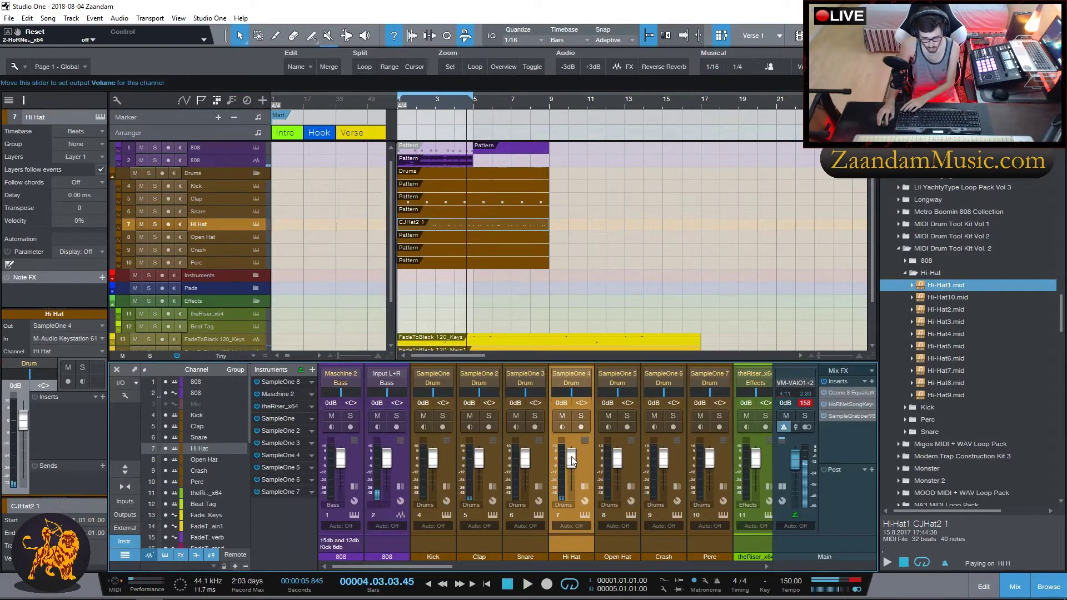
left_click_drag(572, 461, 572, 465)
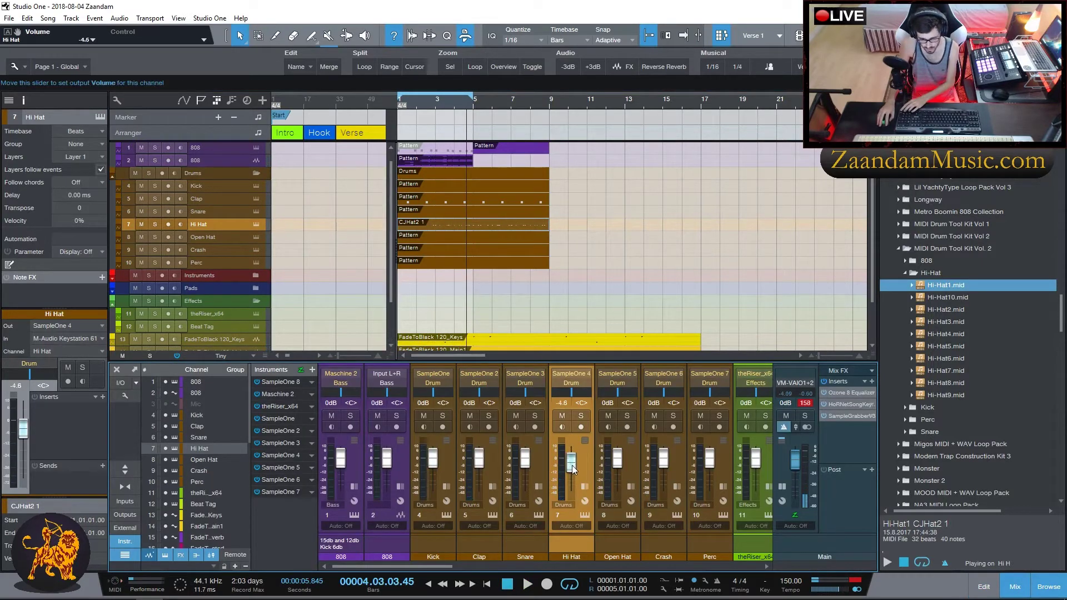
left_click_drag(605, 363, 602, 183)
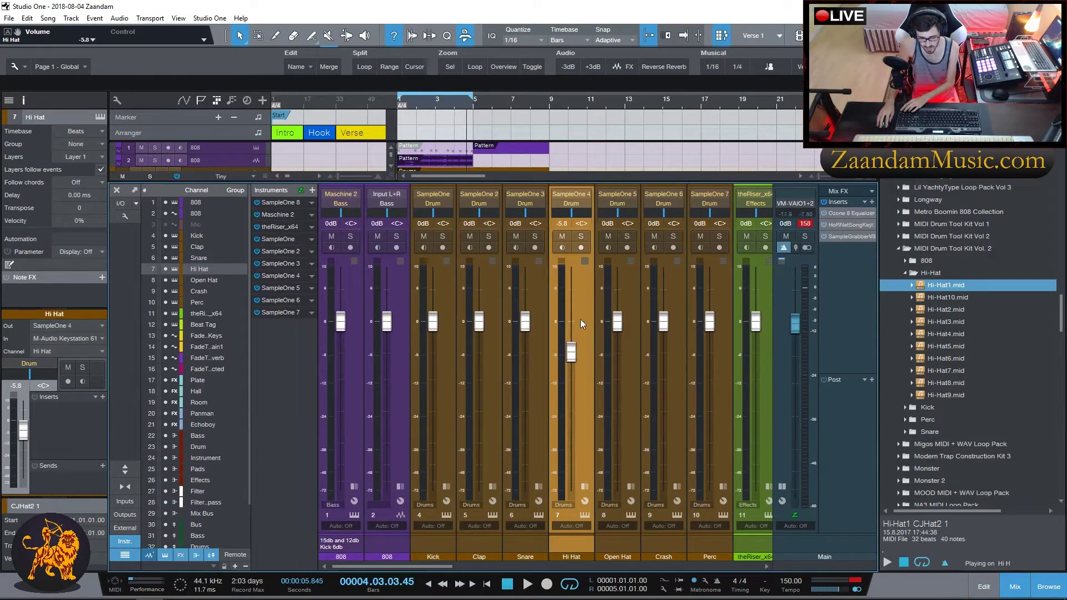
key("space")
left_click_drag(571, 358, 572, 372)
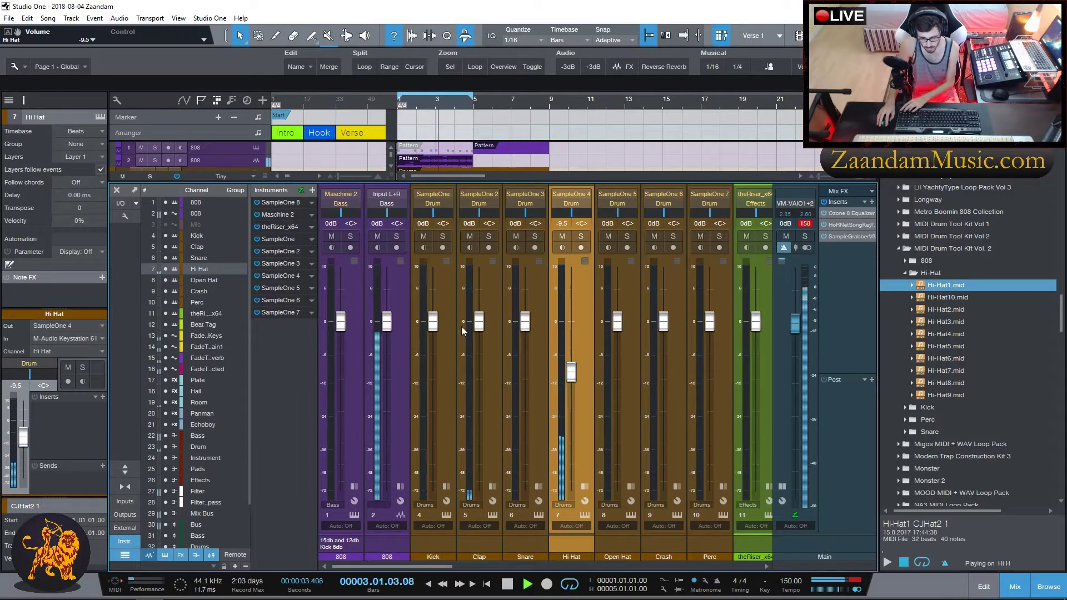
- Lower the Clap channel to -2.4 dB and the bounced 808 audio channel to -11.4 dB, then close the mixer
left_click_drag(481, 333, 482, 339)
left_click_drag(387, 322, 392, 377)
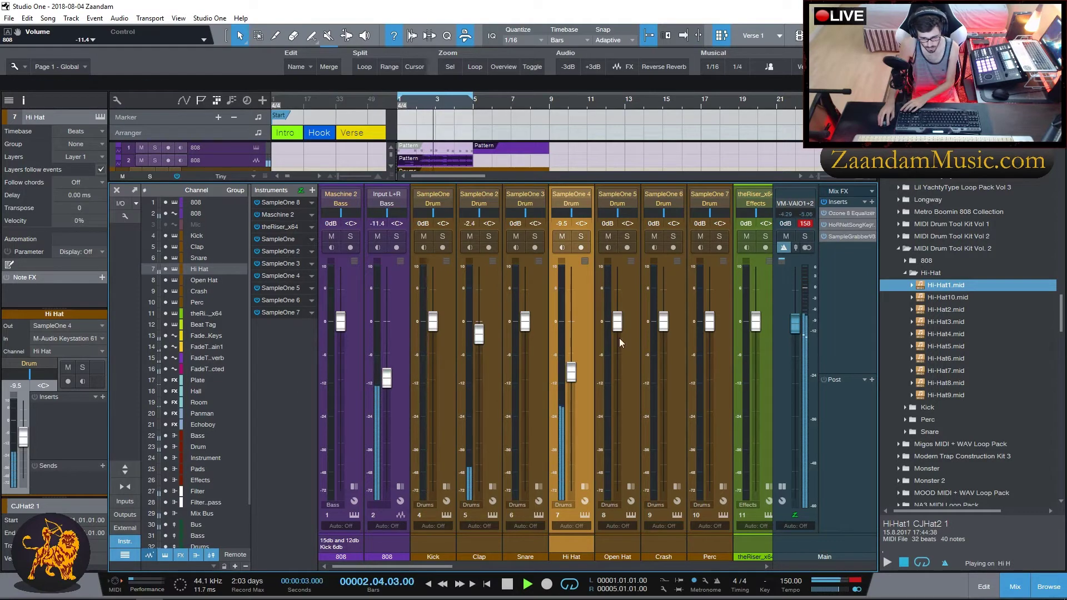
left_click(1015, 586)
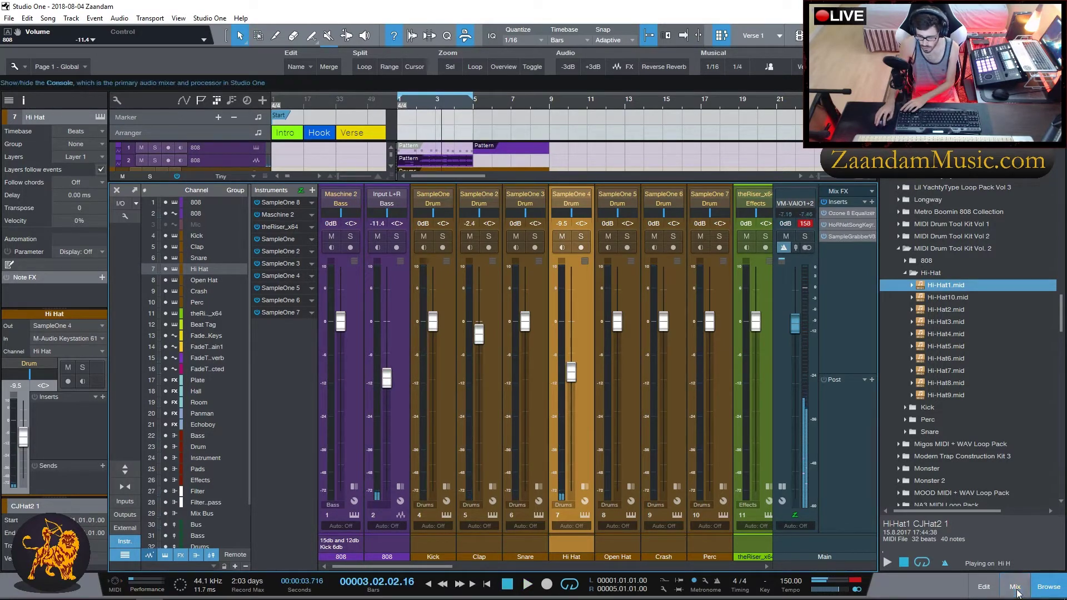
- Replace the Kick pattern with an empty instrument part from bar 1 to bar 9 and open it for note editing
left_click(424, 201)
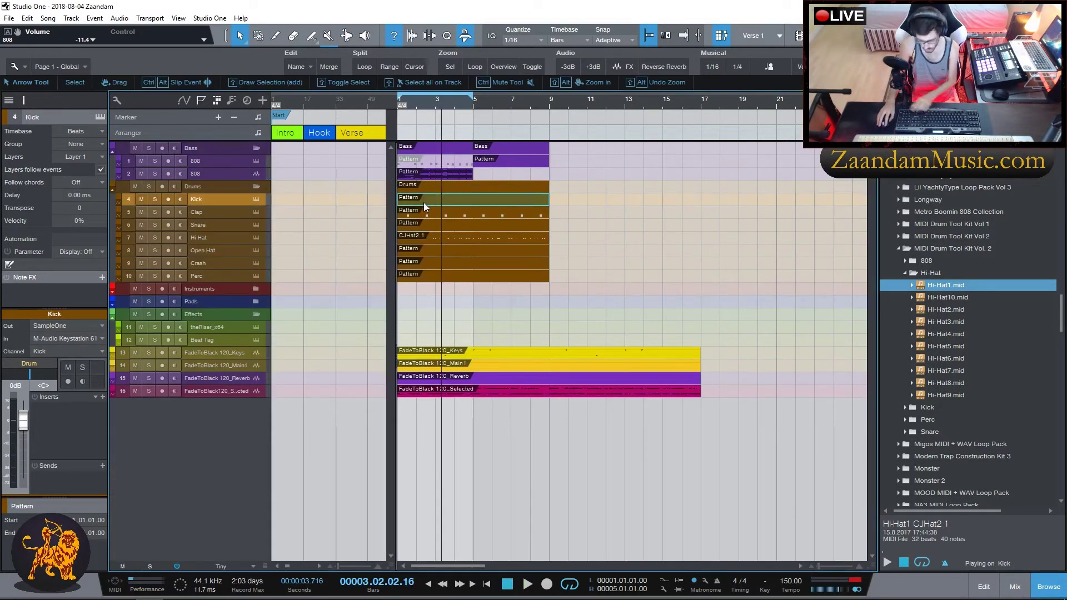
key("ctrl+z")
left_click_drag(474, 200, 512, 210)
double_click(490, 199)
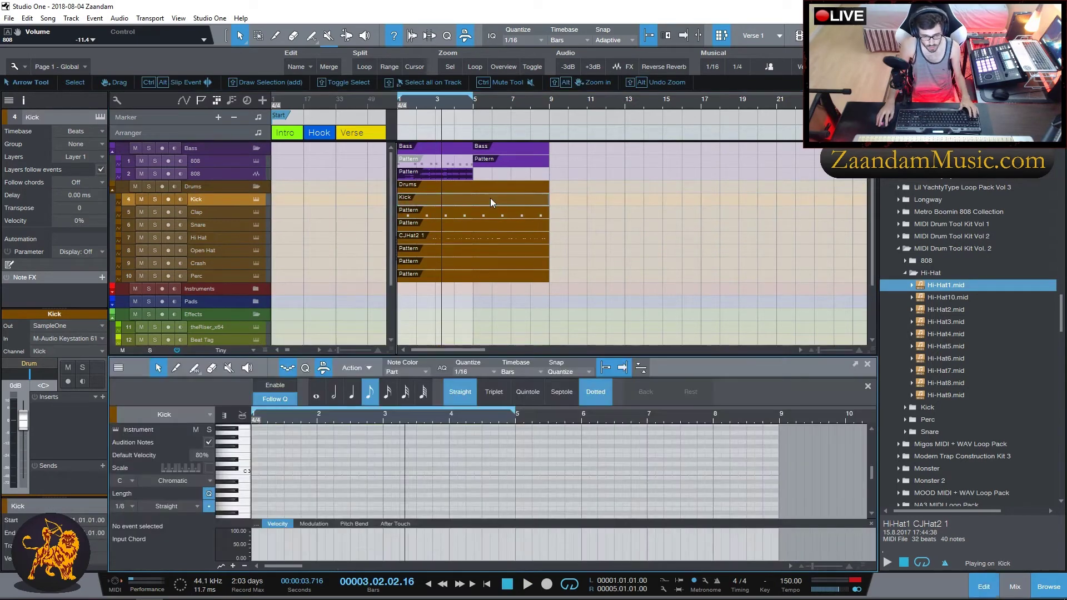
left_click(1048, 586)
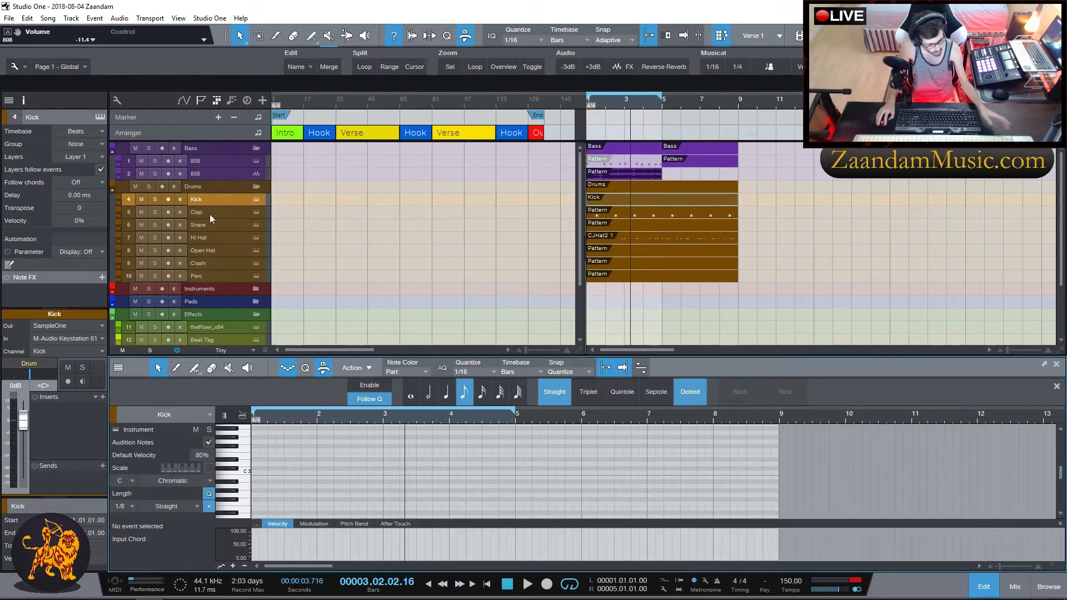
- Try recording a live kick rhythm on the armed Kick track, and delete the recorded notes
left_click(181, 199)
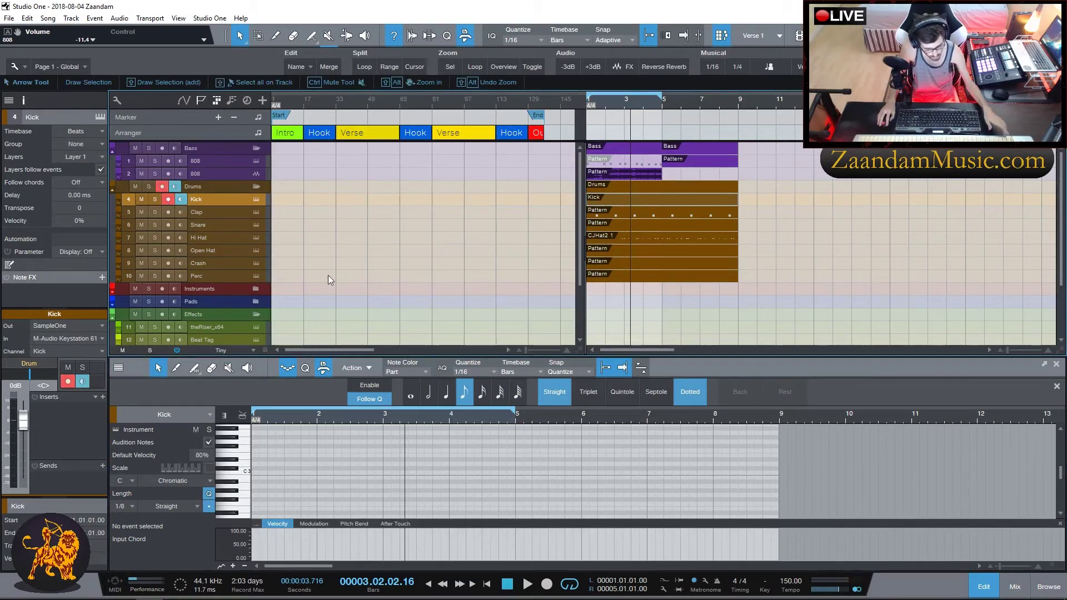
key("comma")
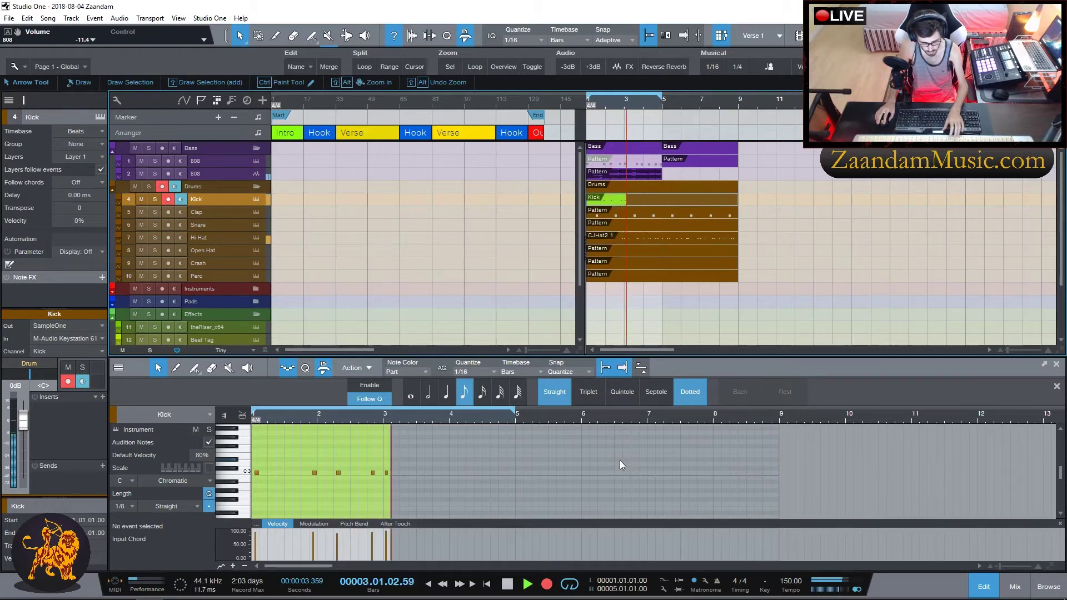
key("space")
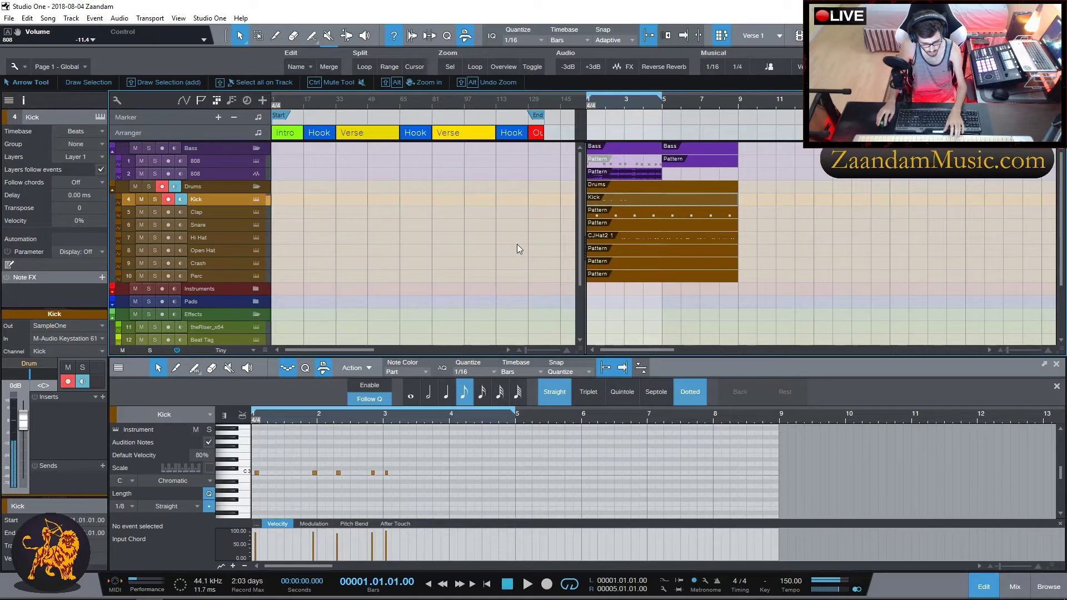
left_click_drag(427, 458, 258, 489)
key("Delete")
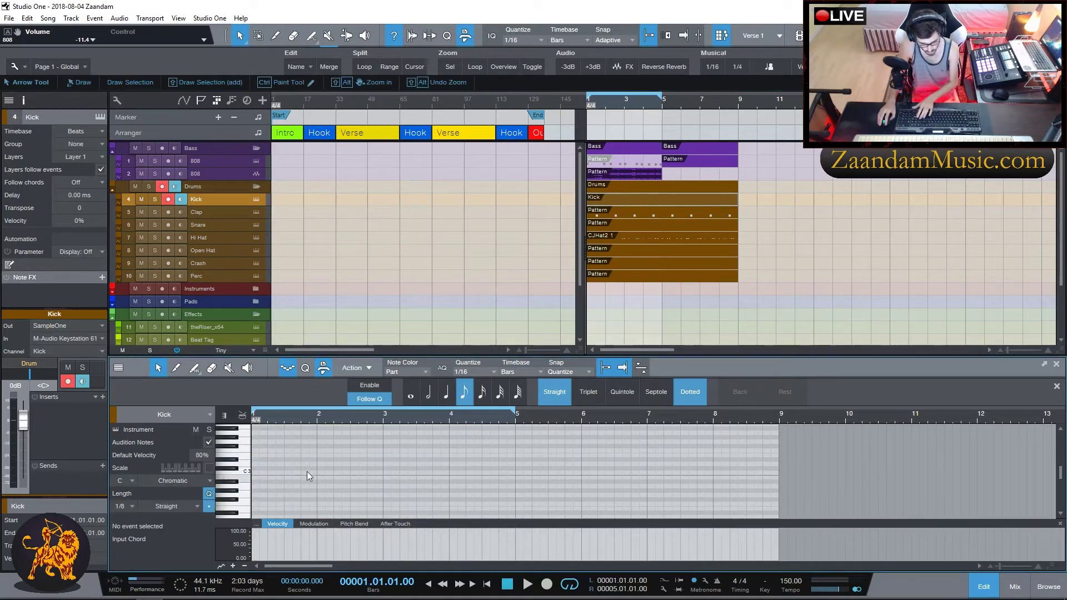
- Record a second kick take, clear its notes, and disarm the Kick track
left_click(549, 585)
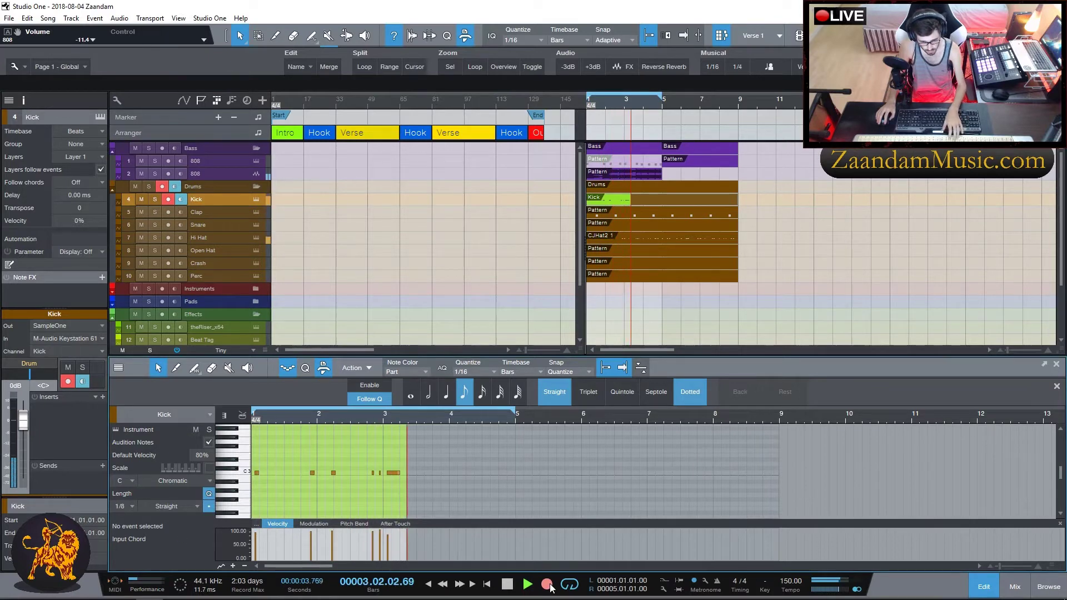
key("space")
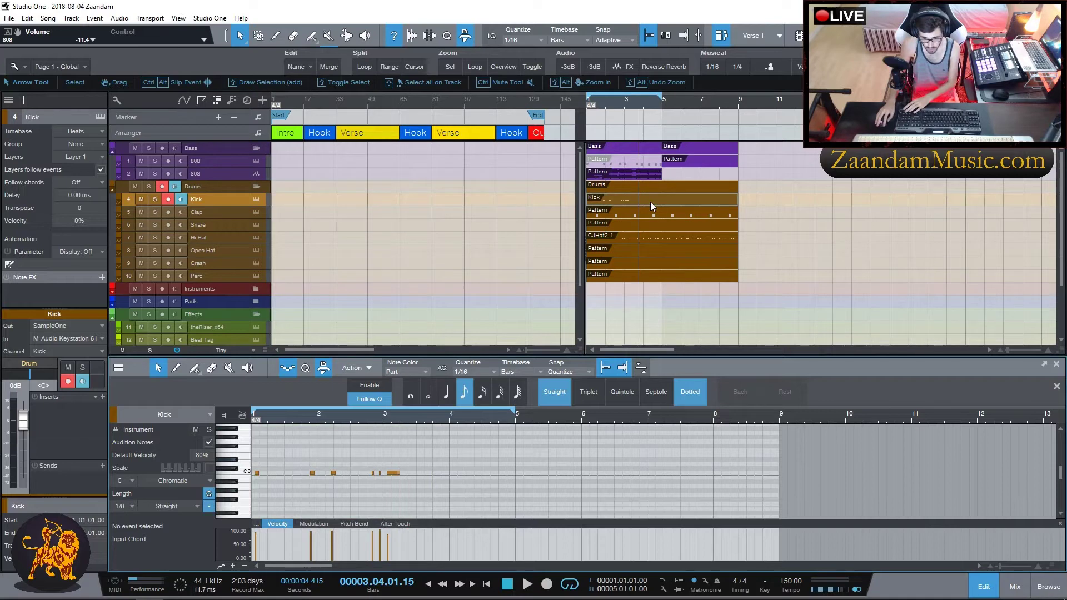
left_click_drag(447, 448, 266, 483)
key("Delete")
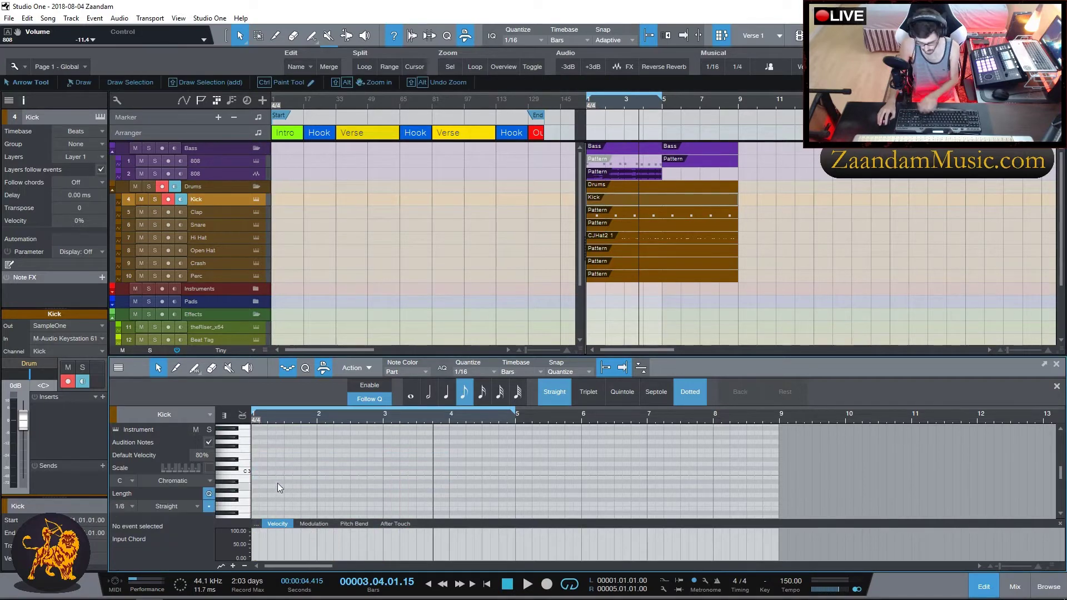
left_click(168, 199)
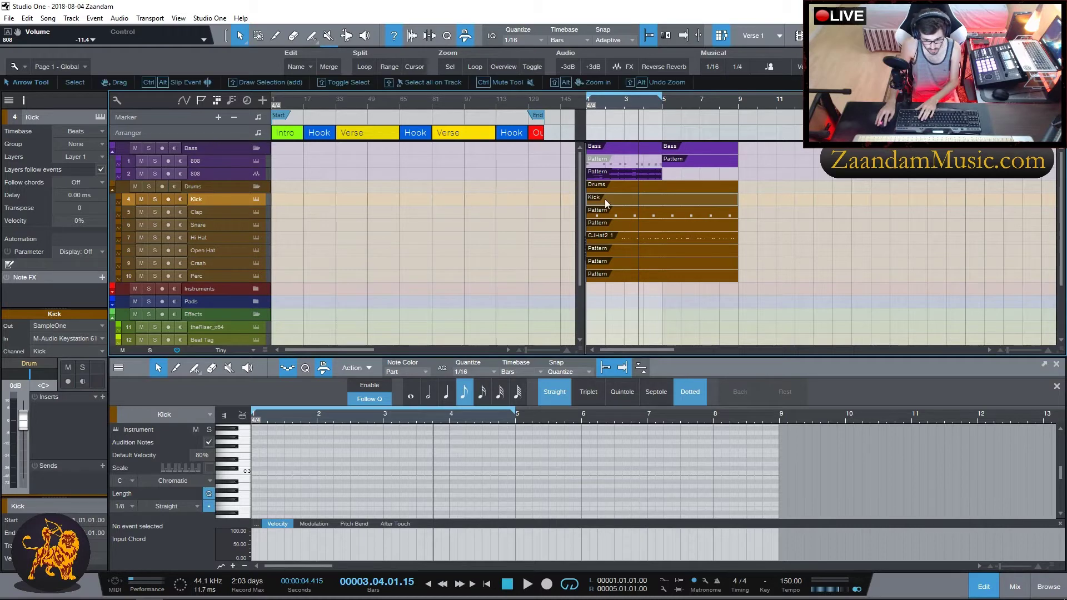
- Add a one-beat C3 kick note at the start of bar 1, copy it to the start of bar 2, and audition it
double_click(257, 472)
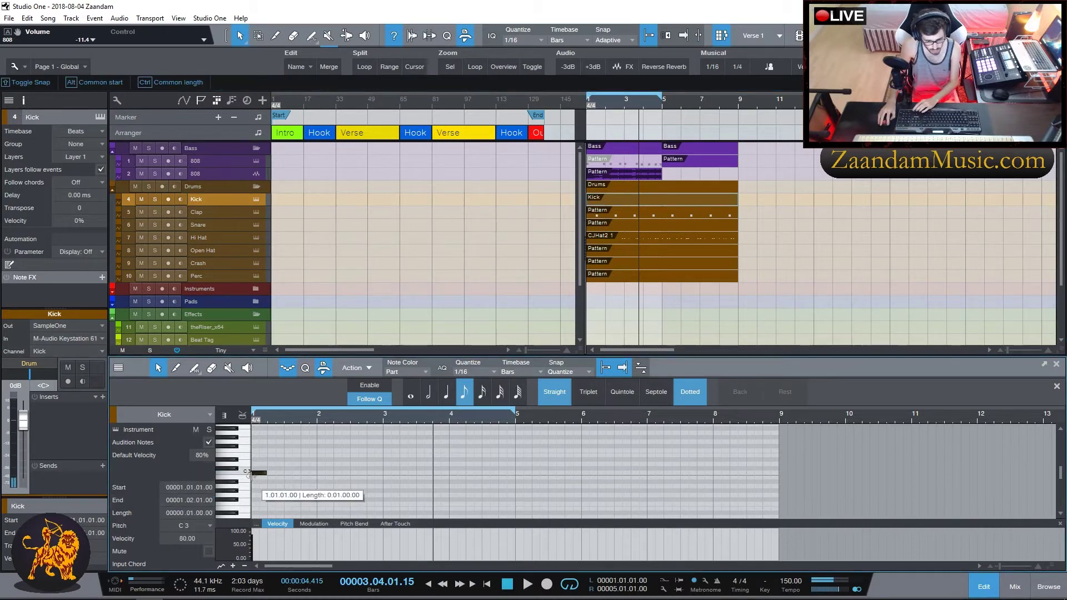
left_click_drag(253, 475, 251, 475)
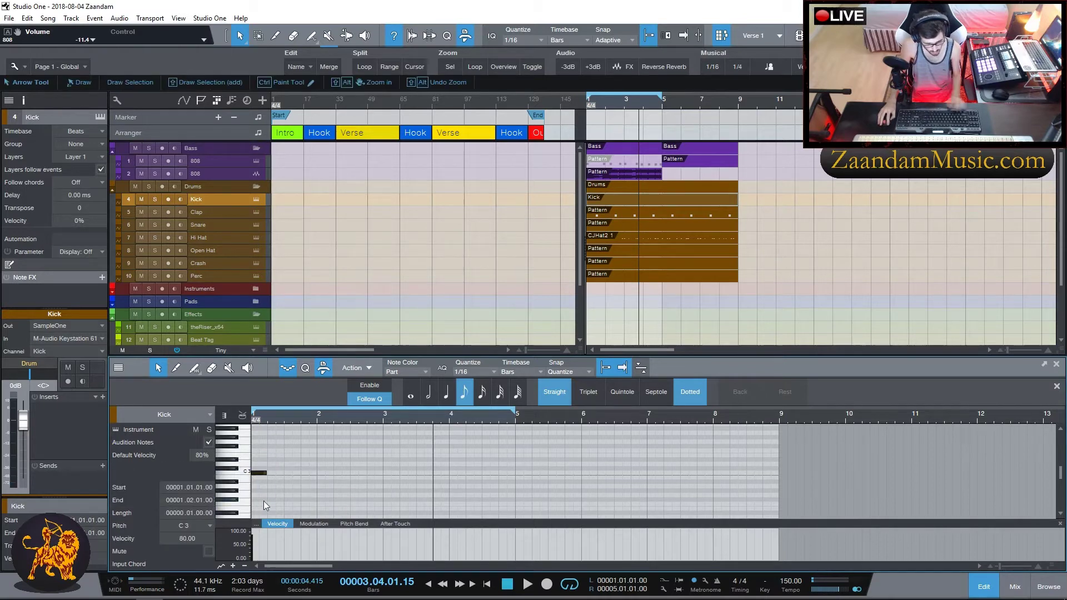
key("alt+Right")
key("alt+Right")
key("alt+Right")
key("alt+Right")
key("alt+Right")
key("alt+Right")
key("alt+Right")
key("alt+Right")
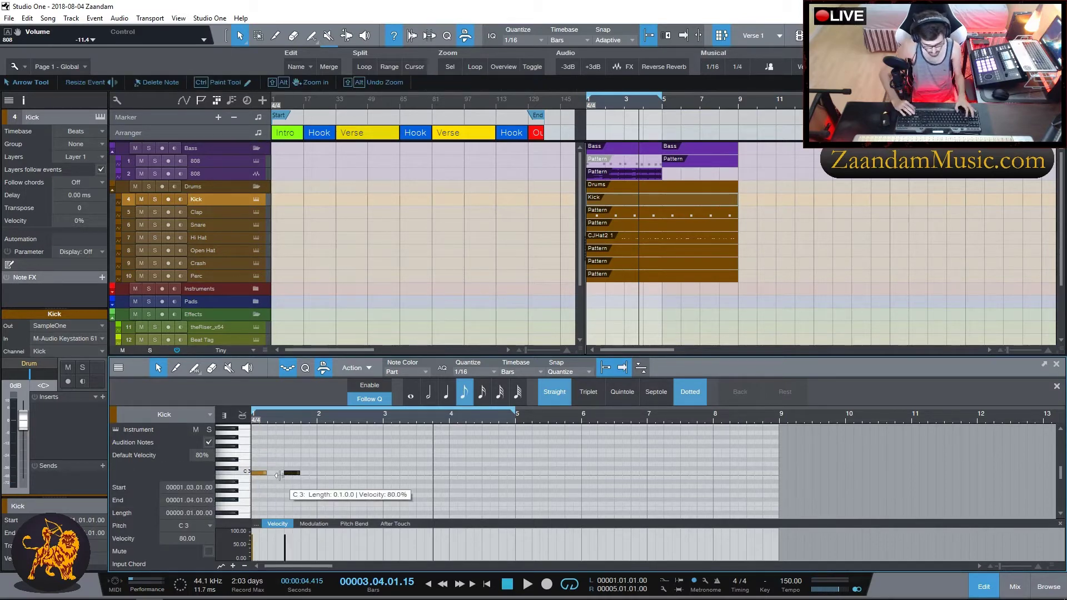
key("alt+Right")
key("alt+Right")
key("alt+Right")
key("alt+Right")
key("space")
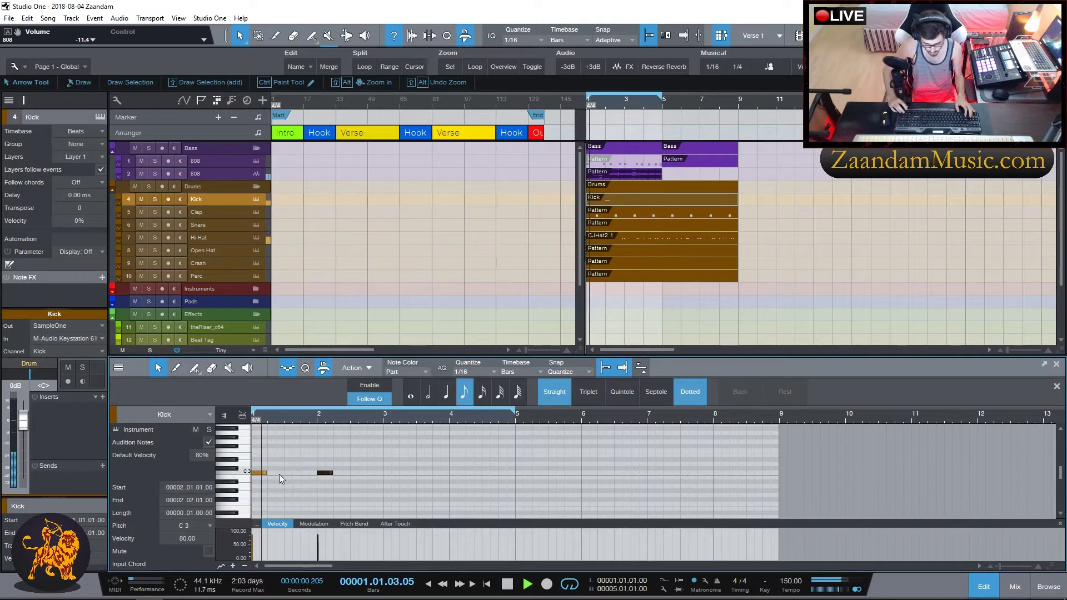
key("space")
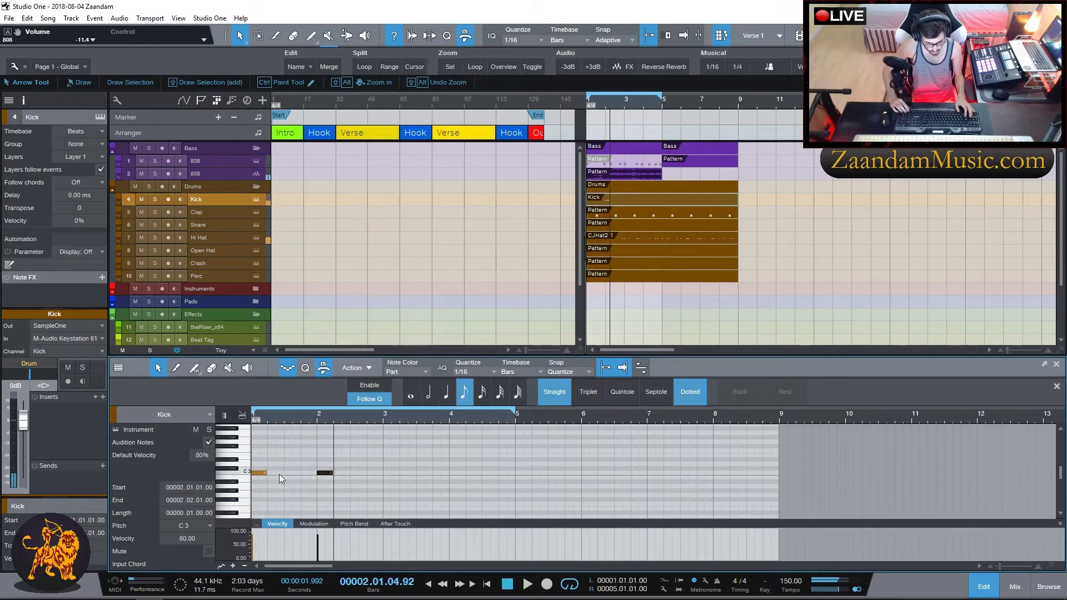
- Shift the second kick note two sixteenths earlier, place a copy on beat 2 of bar 2, and audition the rhythm
key("alt+Left")
key("alt+Left")
key("d")
key("alt+Right")
key("alt+Right")
key("space")
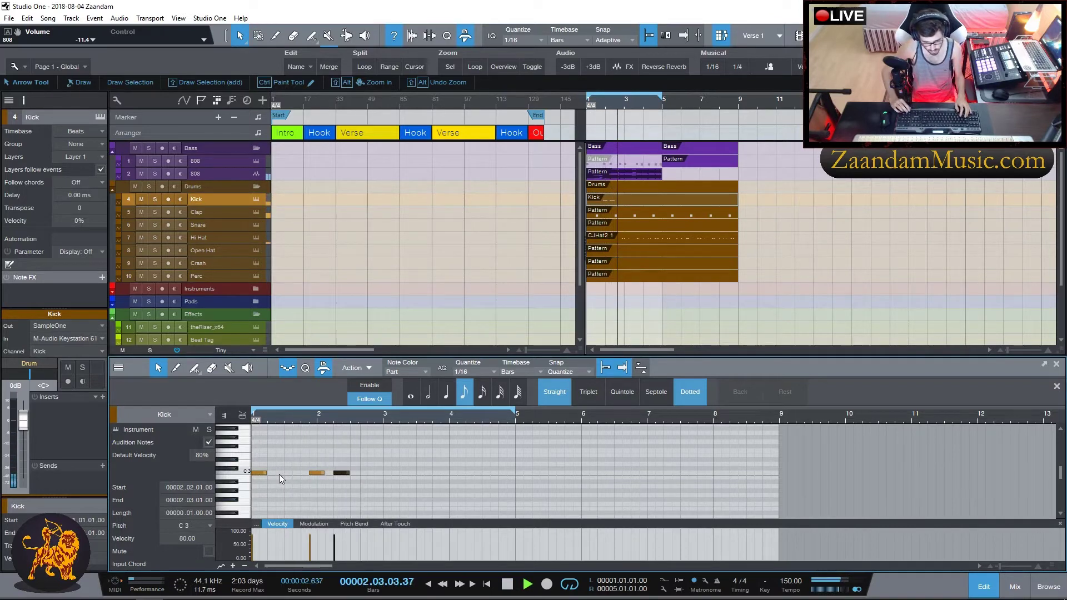
key("space")
- Add C3 kick notes on beat 4 of bar 2 and beat 1 of bar 3, and play the loop
key("d")
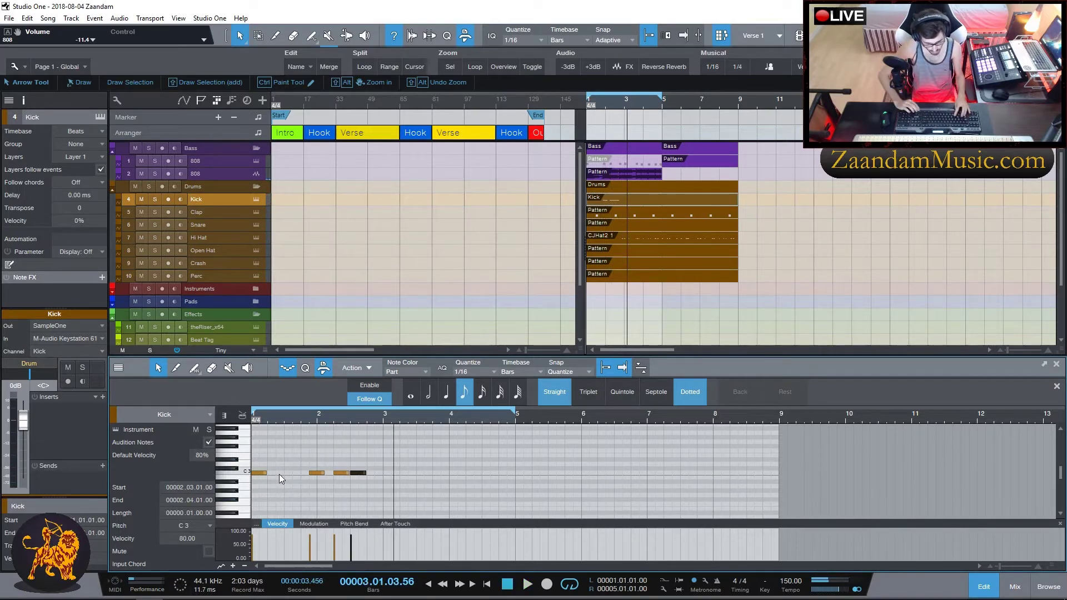
key("alt+Right")
key("alt+Right")
key("alt+Right")
key("alt+Right")
key("d")
key("space")
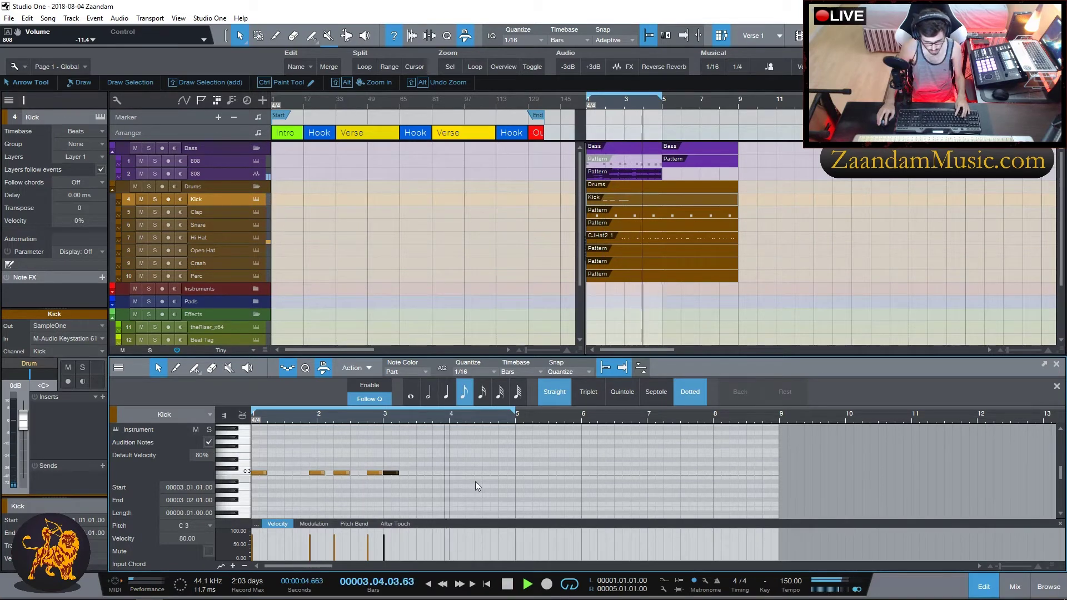
- Duplicate the last kick note and shift the copy to 3.4.3, late in bar 3
key("space")
key("d")
key("alt+Right")
key("alt+Right")
key("alt+Right")
key("alt+Right")
key("alt+Right")
key("alt+Right")
key("alt+Right")
key("alt+Right")
key("alt+Right")
key("alt+Right")
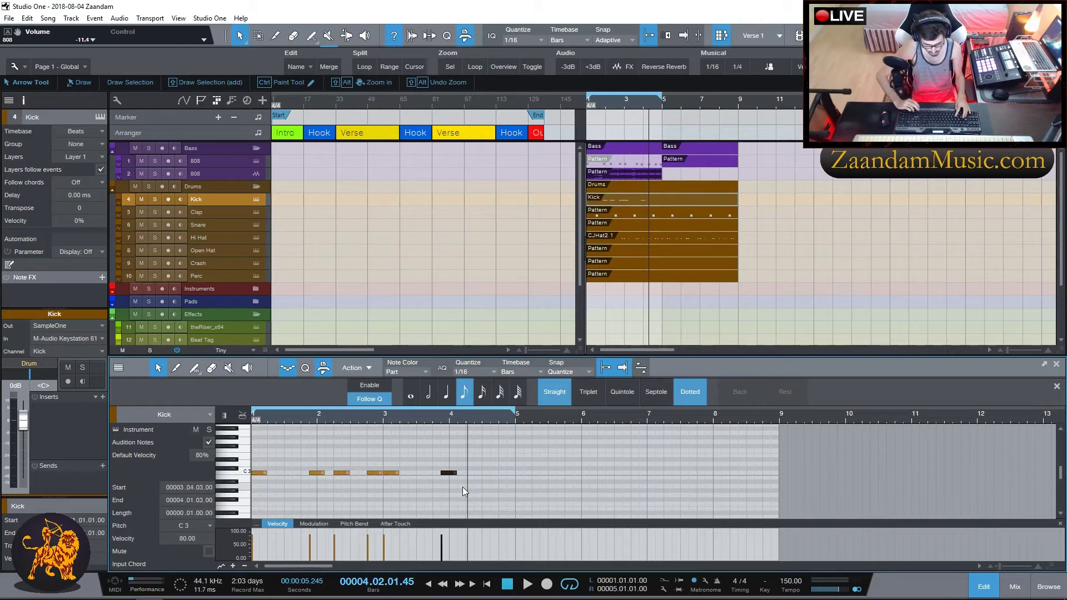
- Duplicate that kick note again, shift the copy to beat 2 of bar 4, and play the loop
key("d")
key("alt+Right")
key("alt+Right")
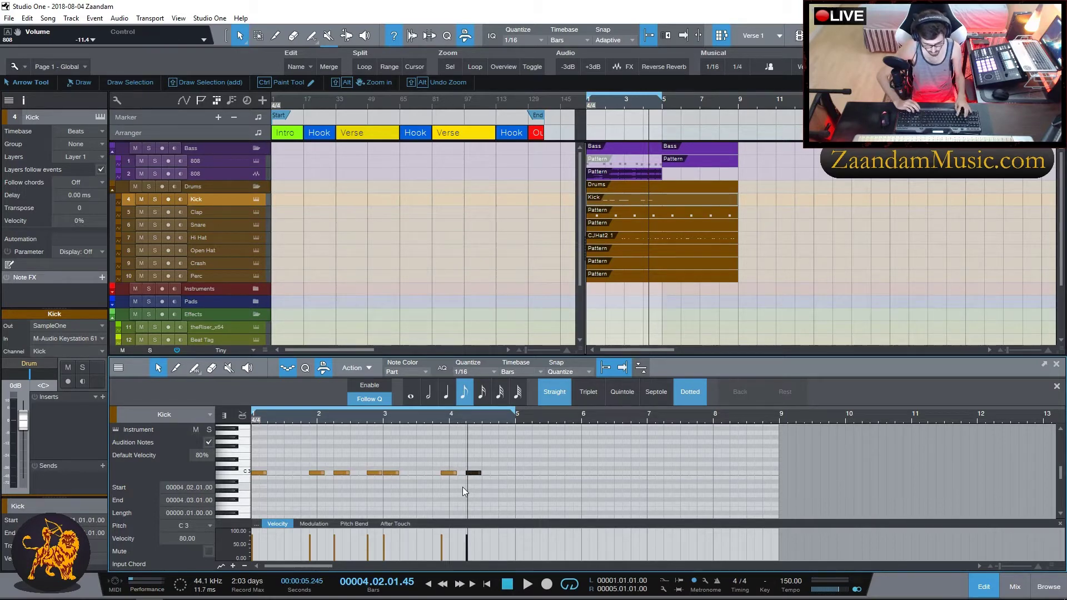
key("space")
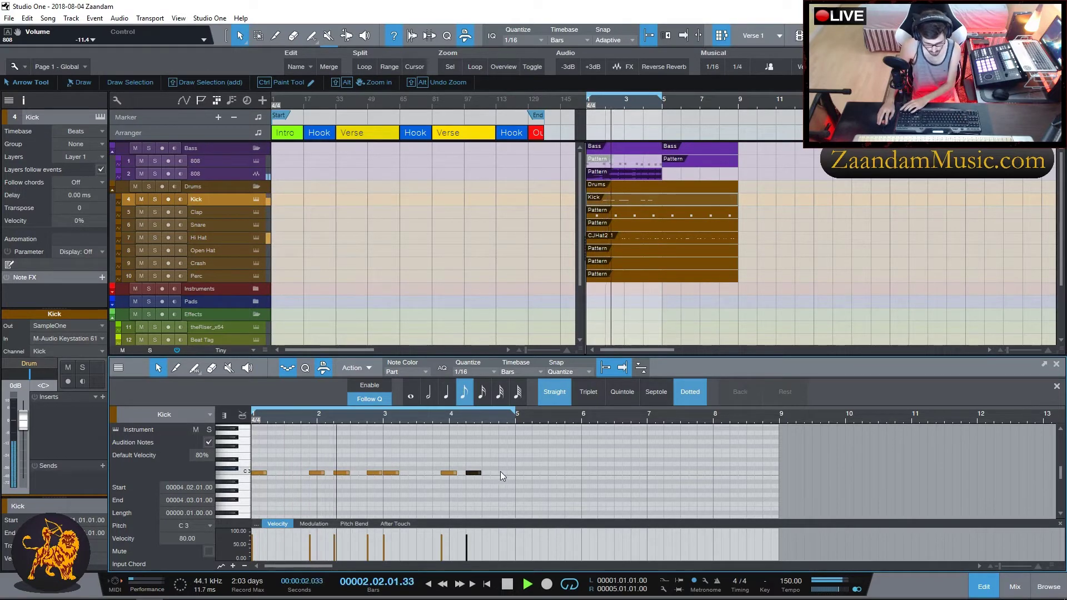
- Add three-sixteenth C3 kick notes at 3.3.3 and 4.4.1, plus a two-sixteenth note at 4.3.3
double_click(427, 474)
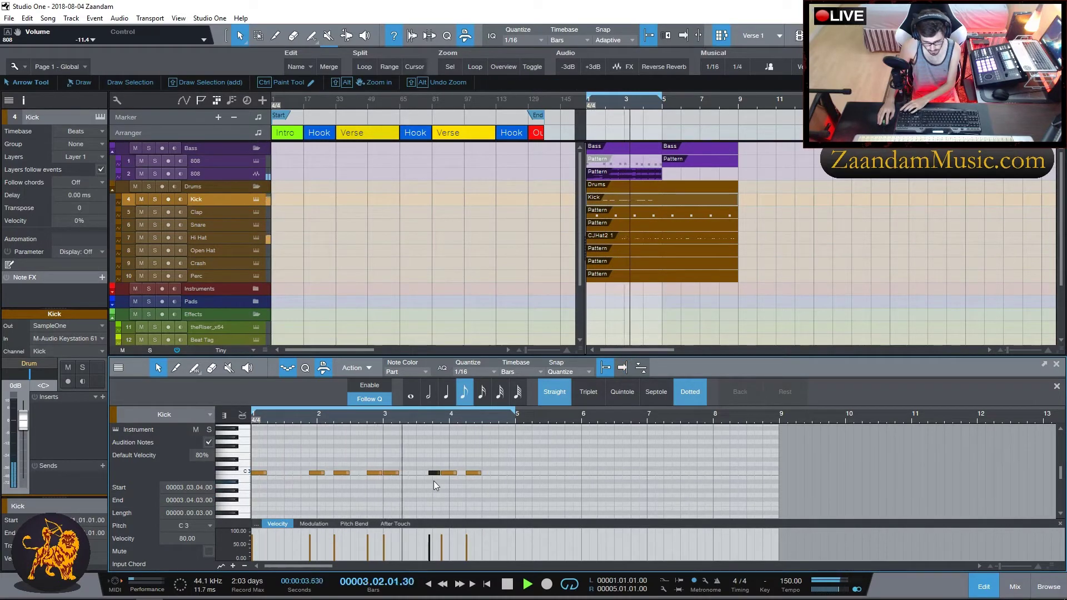
left_click_drag(434, 474, 499, 474)
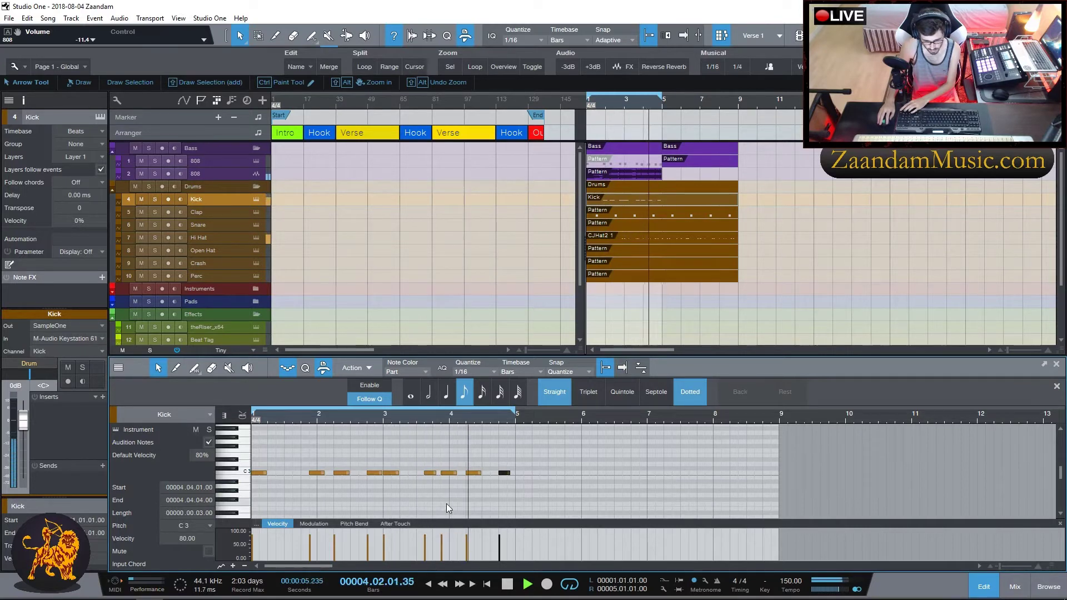
left_click_drag(505, 476, 495, 473)
key("space")
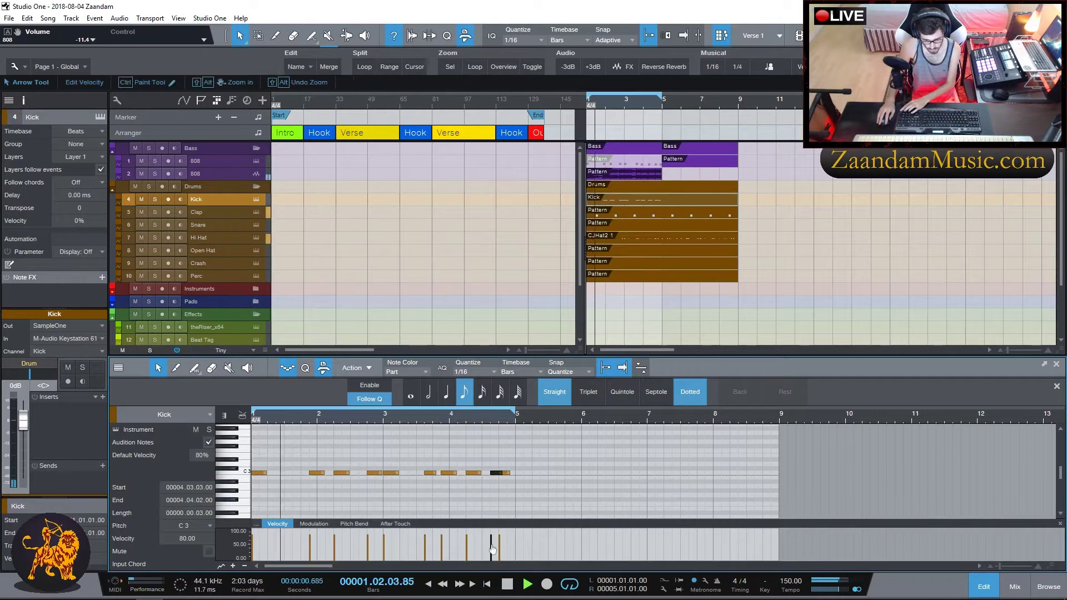
left_click_drag(502, 473, 499, 474)
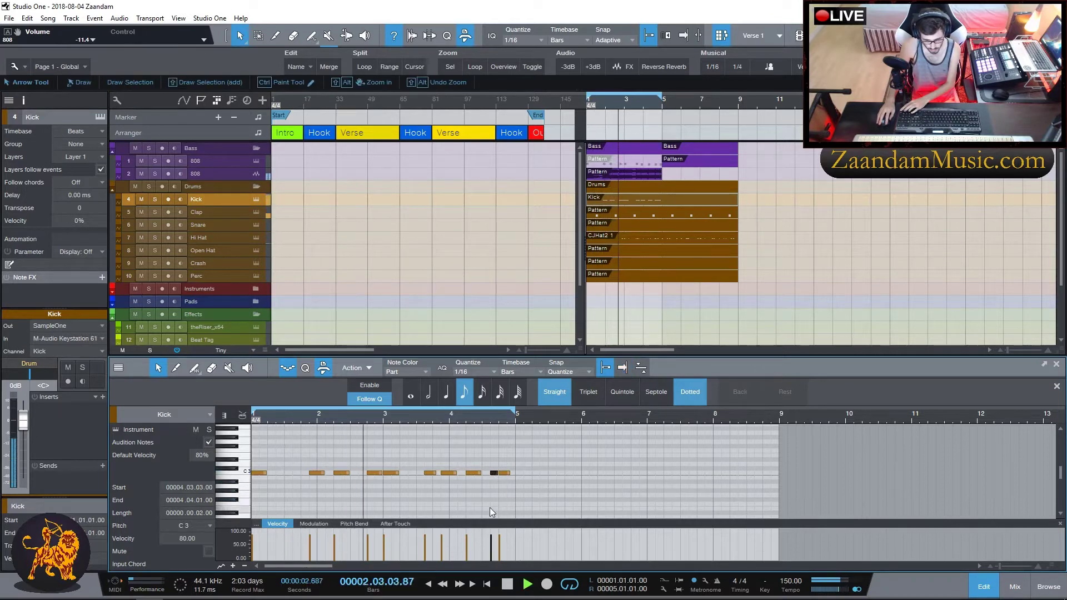
- Turn off note auditioning, move the last kick note to 4.4.3 so it ends at bar 5, and audition the loop
left_click(208, 443)
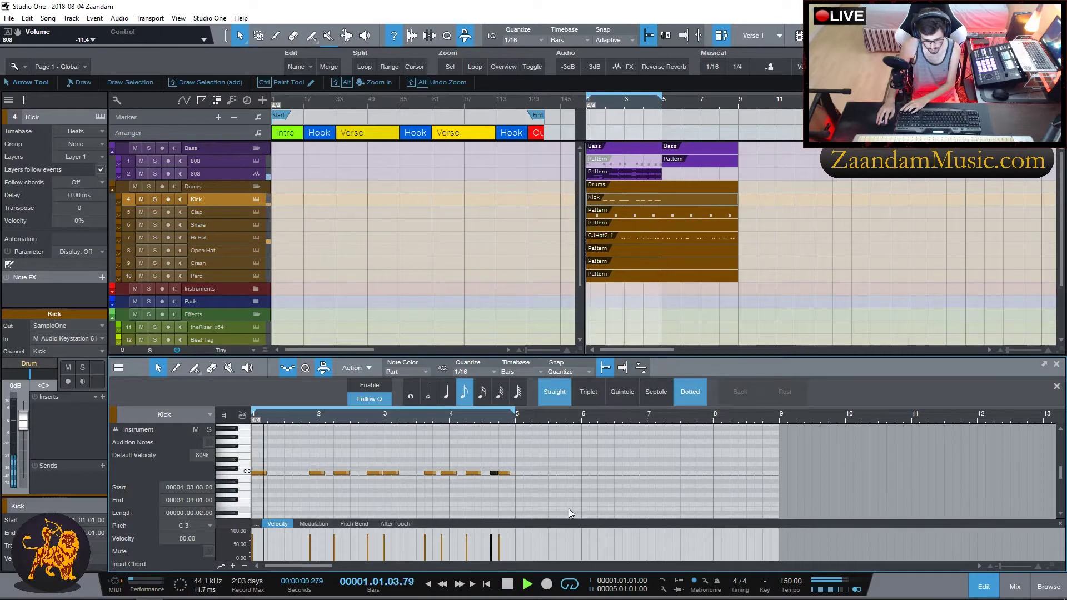
key("space")
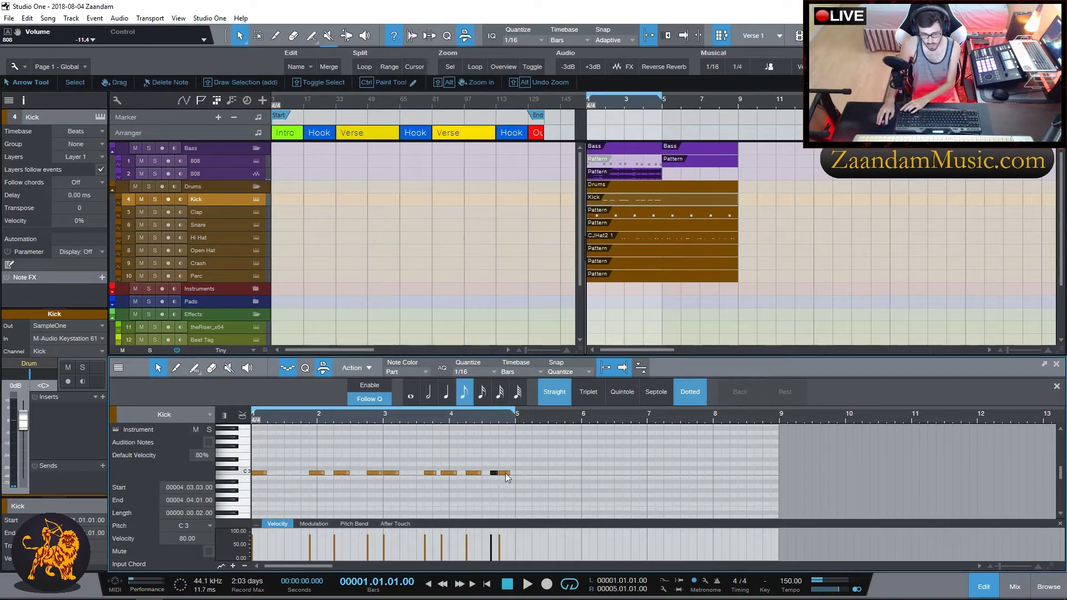
left_click_drag(505, 478, 514, 478)
key("space")
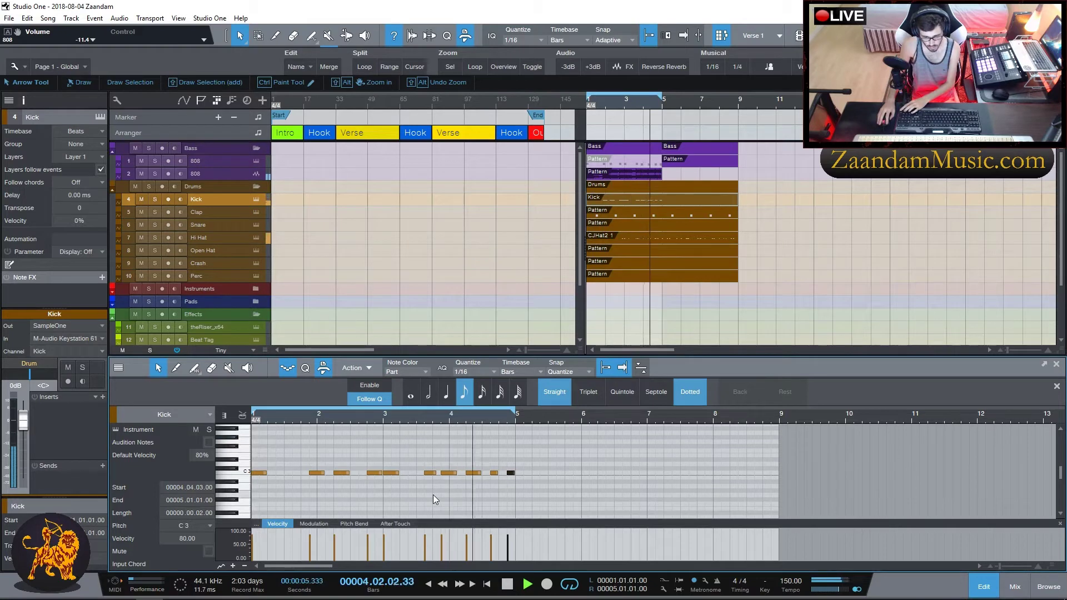
key("space")
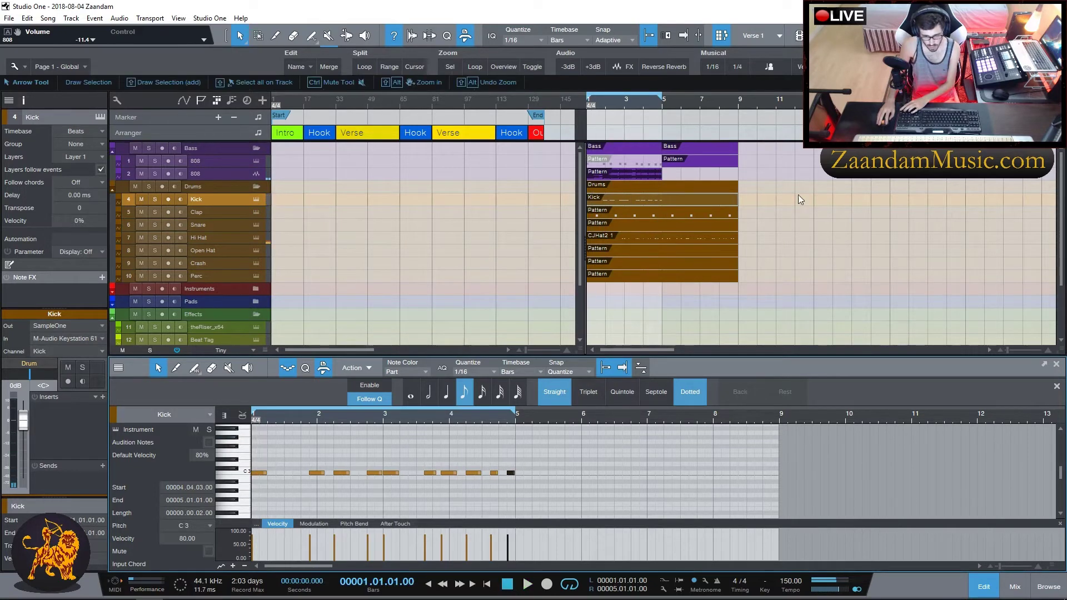
- Split the Kick part at bar 5 and delete its second half
key("3")
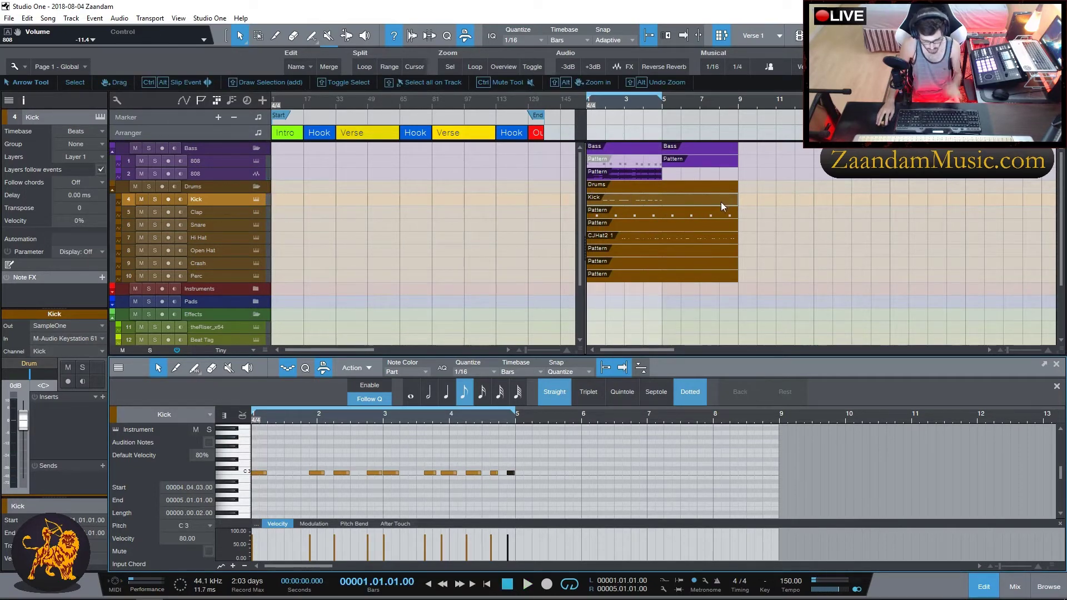
left_click(664, 199)
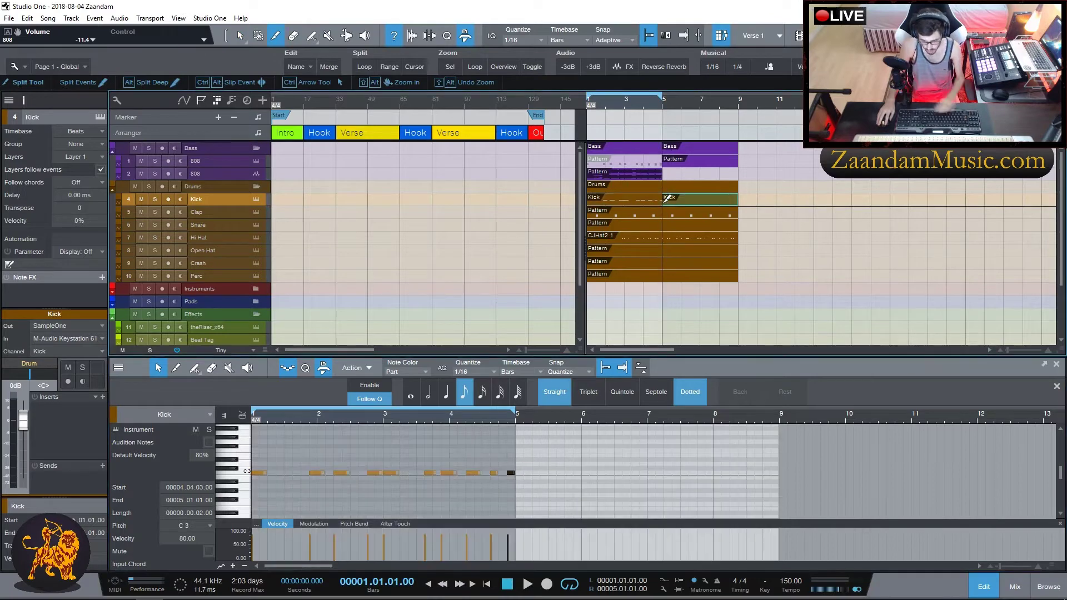
key("Delete")
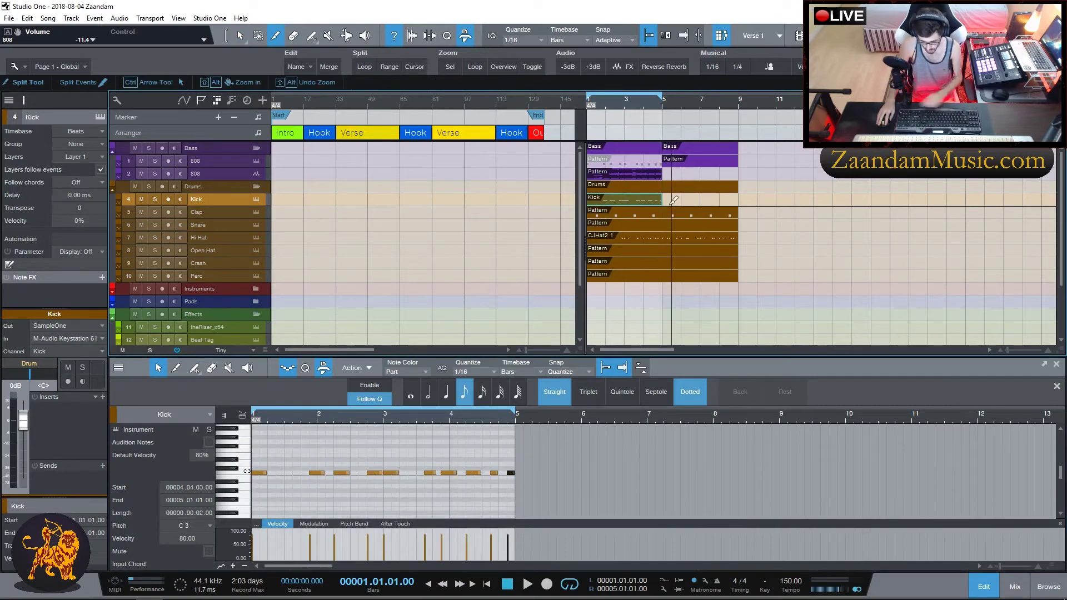
key("1")
- Add a C3 hit on step 1 of the Open Hat pattern and lower the track's volume to -10.9 dB during playback
left_click(611, 249)
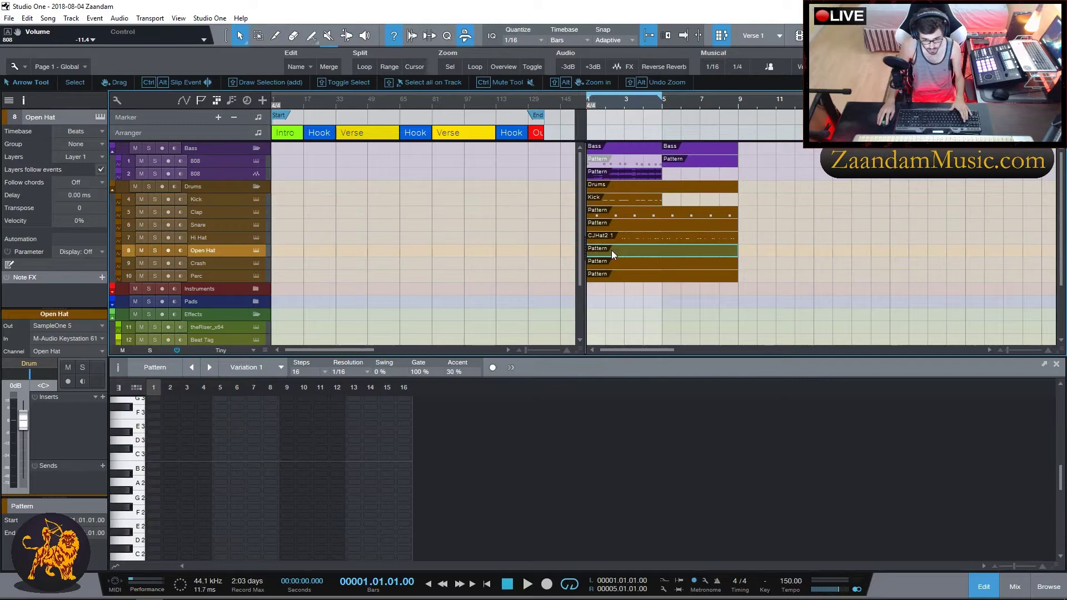
left_click(155, 454)
key("space")
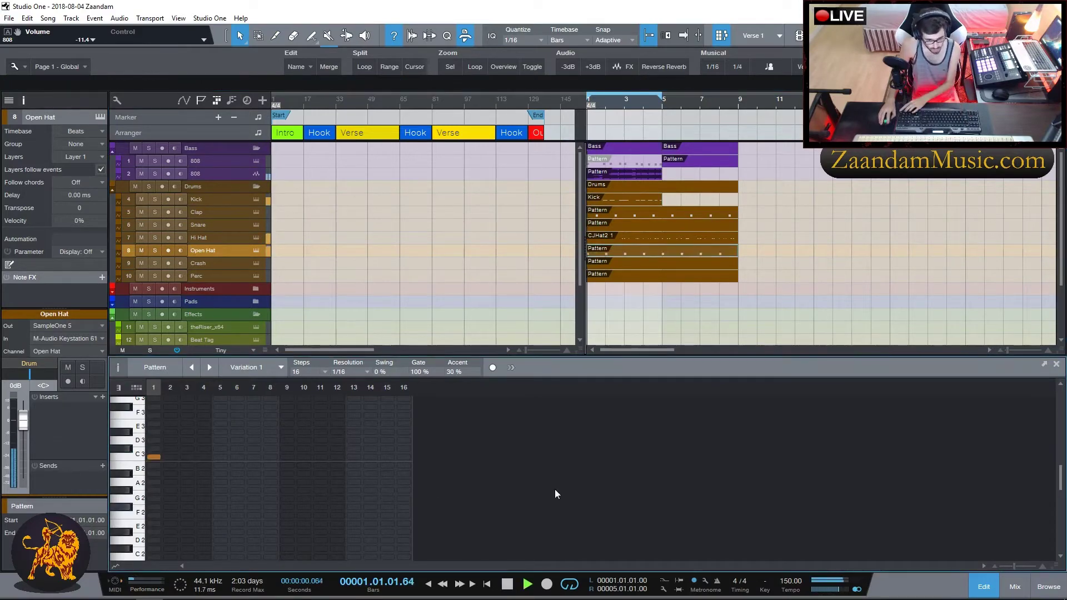
key("F3")
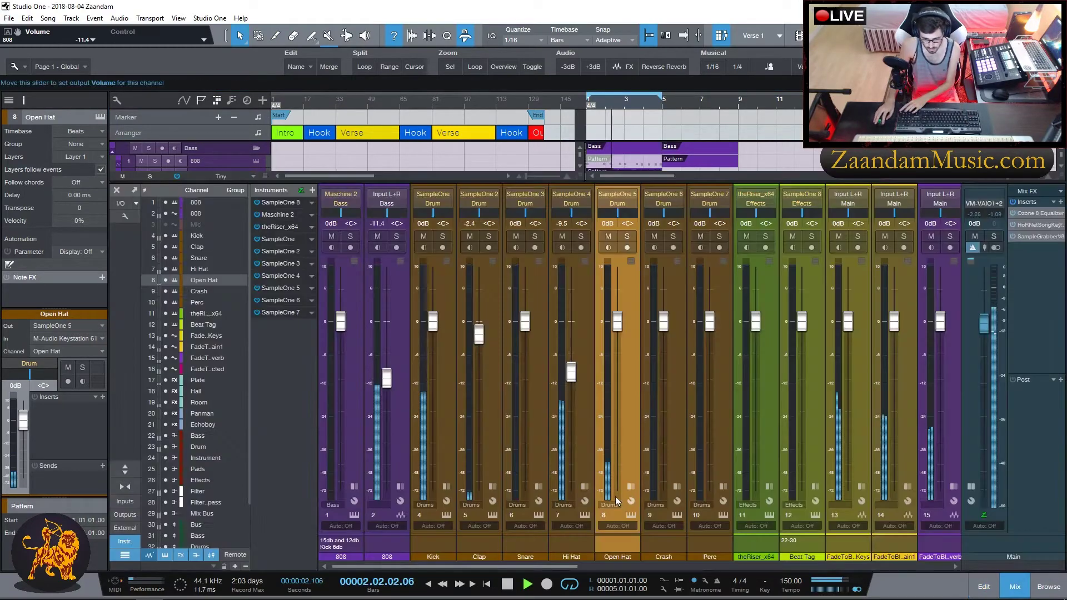
left_click_drag(617, 323, 619, 385)
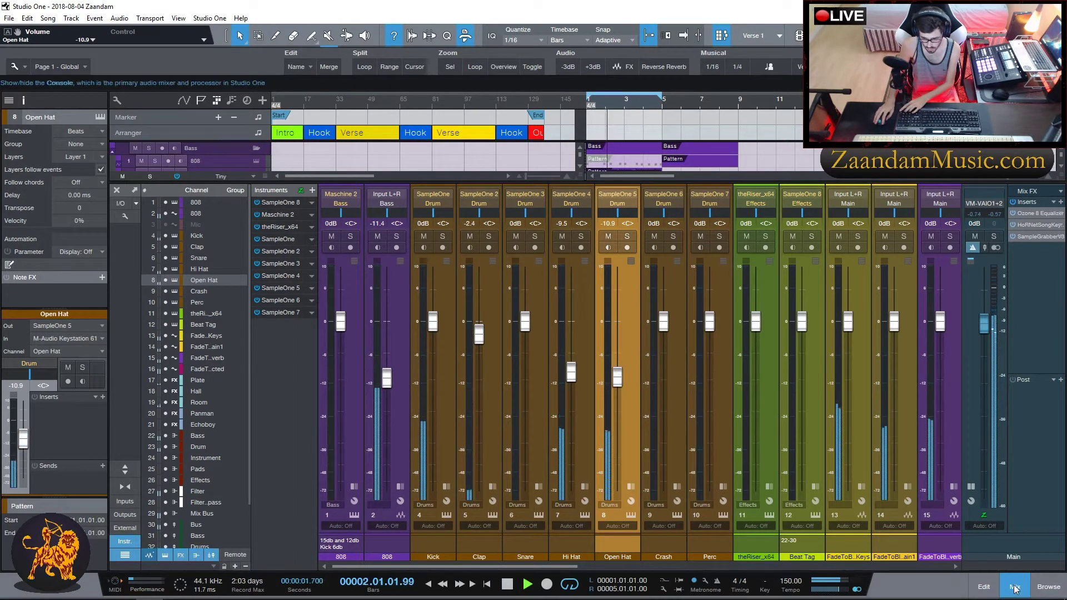
key("F3")
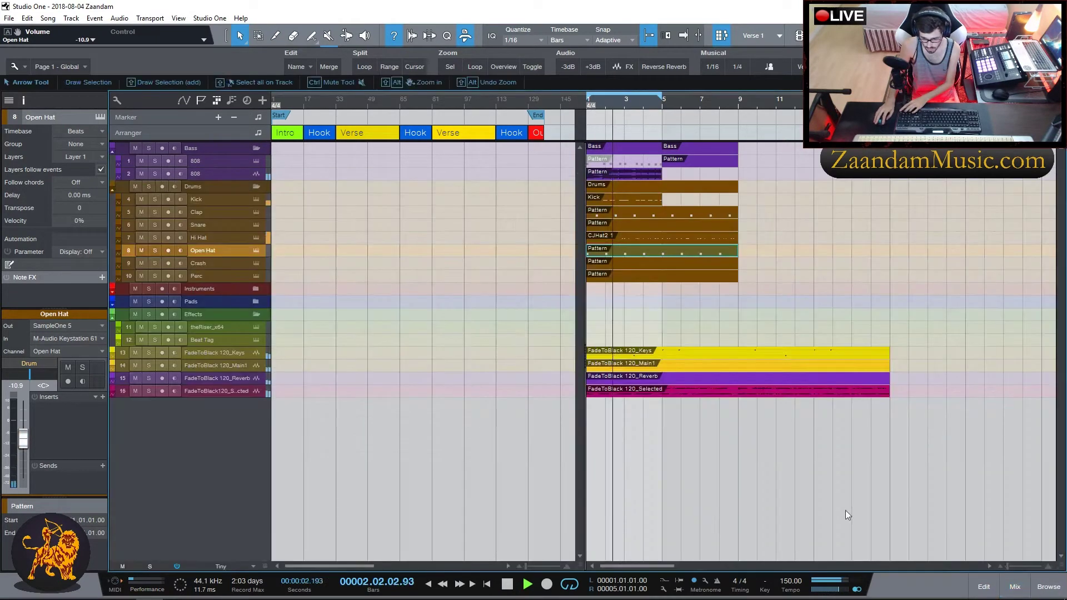
- Set the Open Hat sampler's amp release to 1.987 s and audition successive samples, choosing Open Hat 7
left_click(256, 250)
left_click(579, 136)
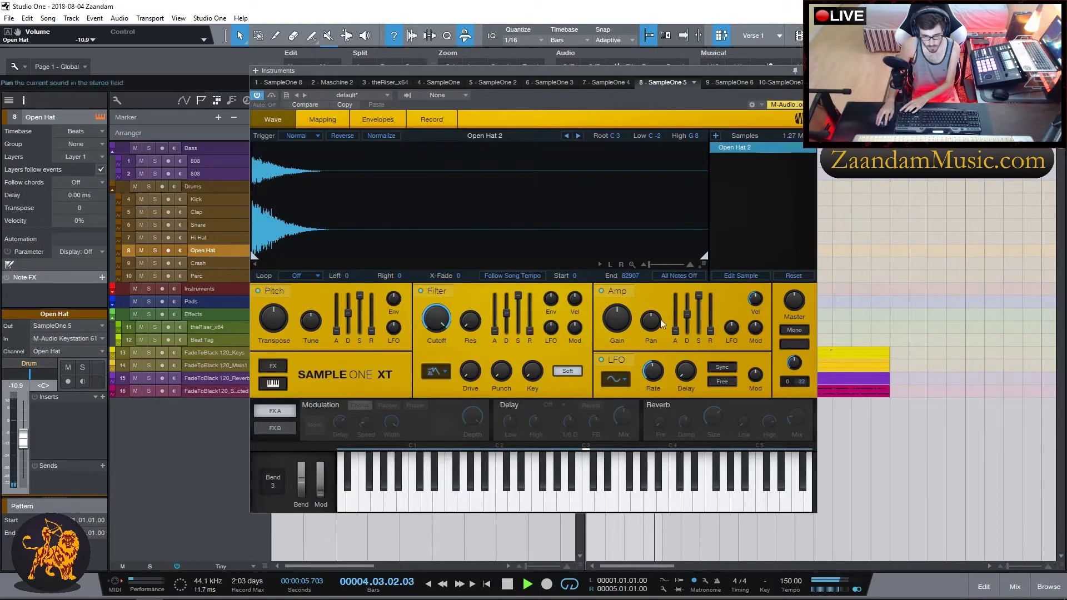
left_click_drag(712, 334, 712, 262)
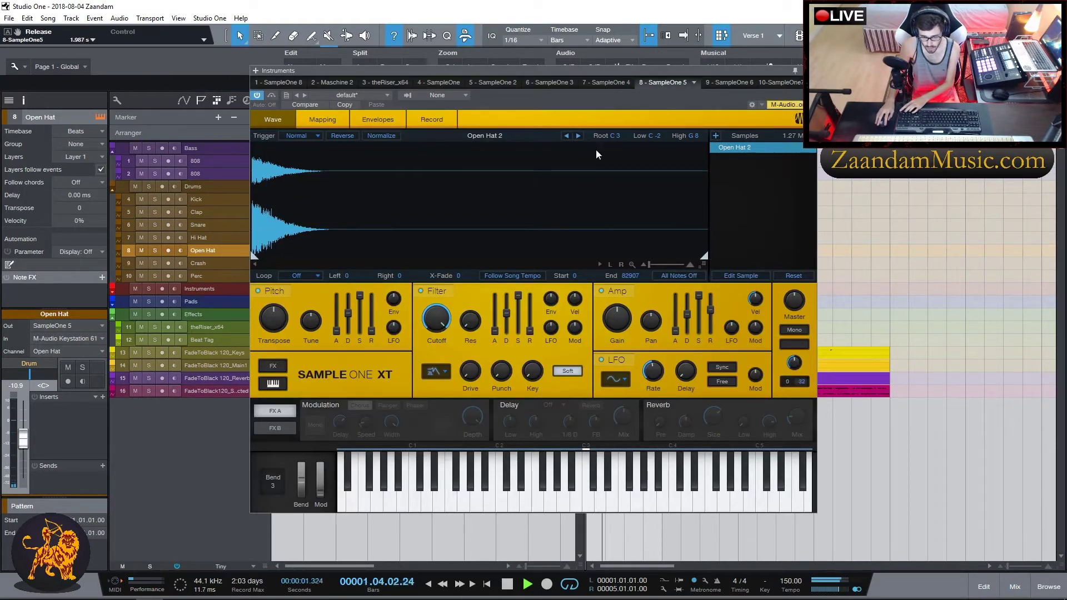
left_click(579, 136)
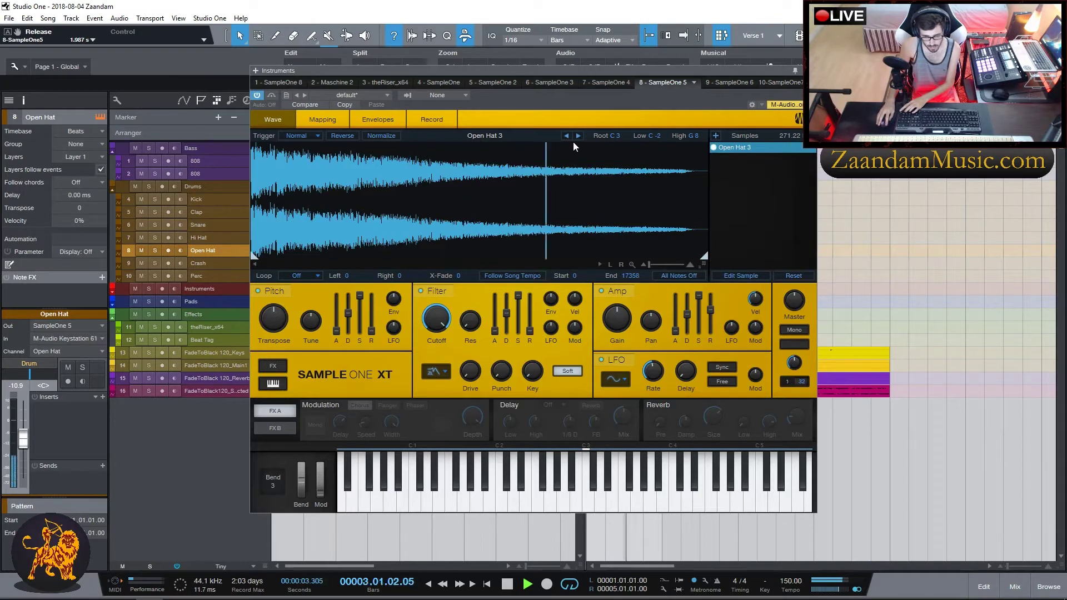
left_click(578, 136)
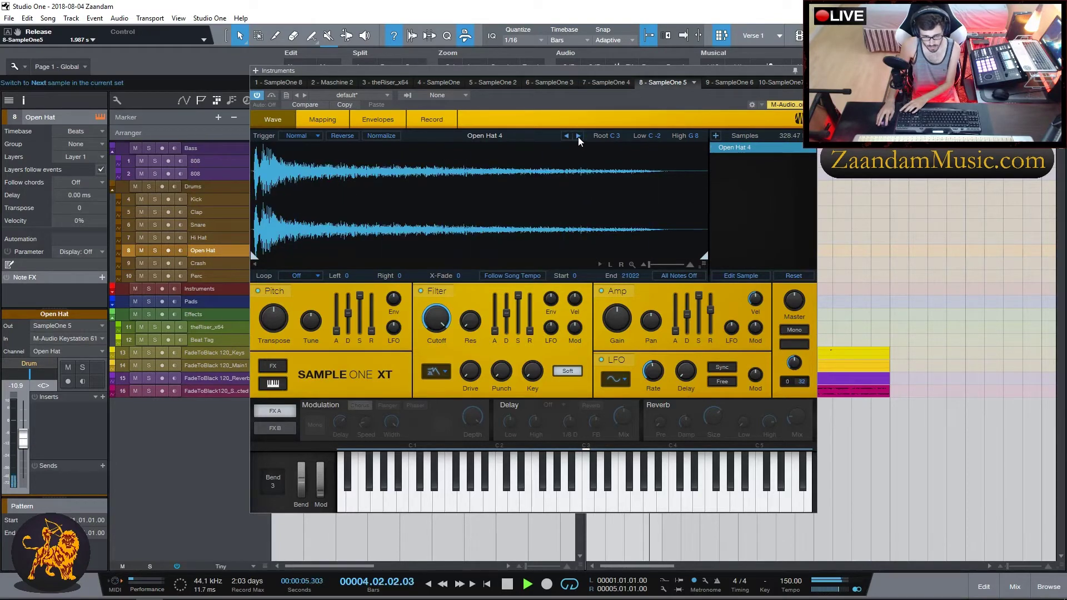
left_click(578, 136)
left_click(578, 137)
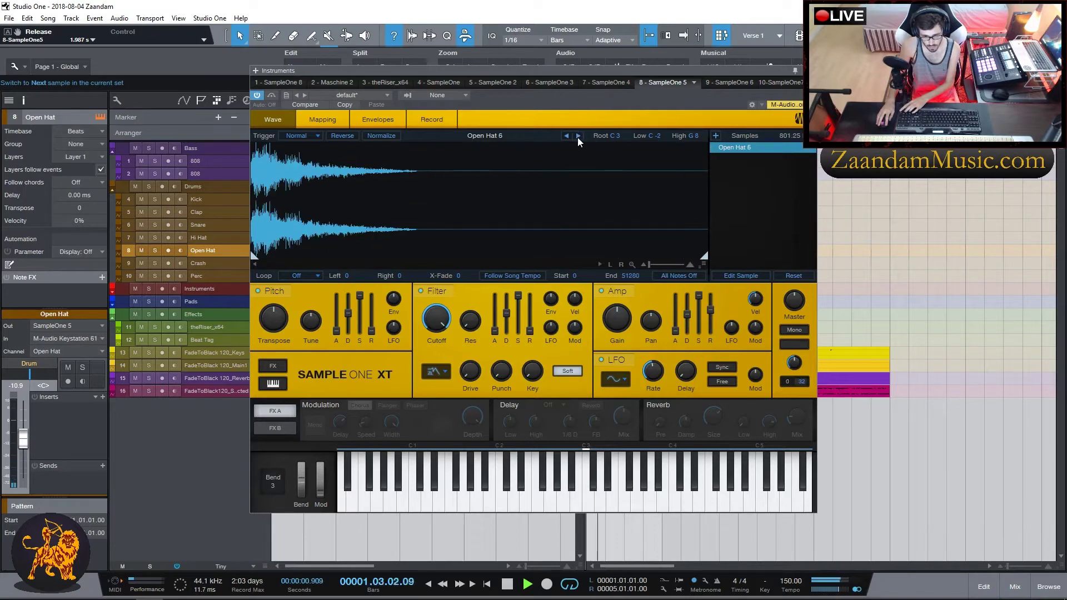
left_click(575, 136)
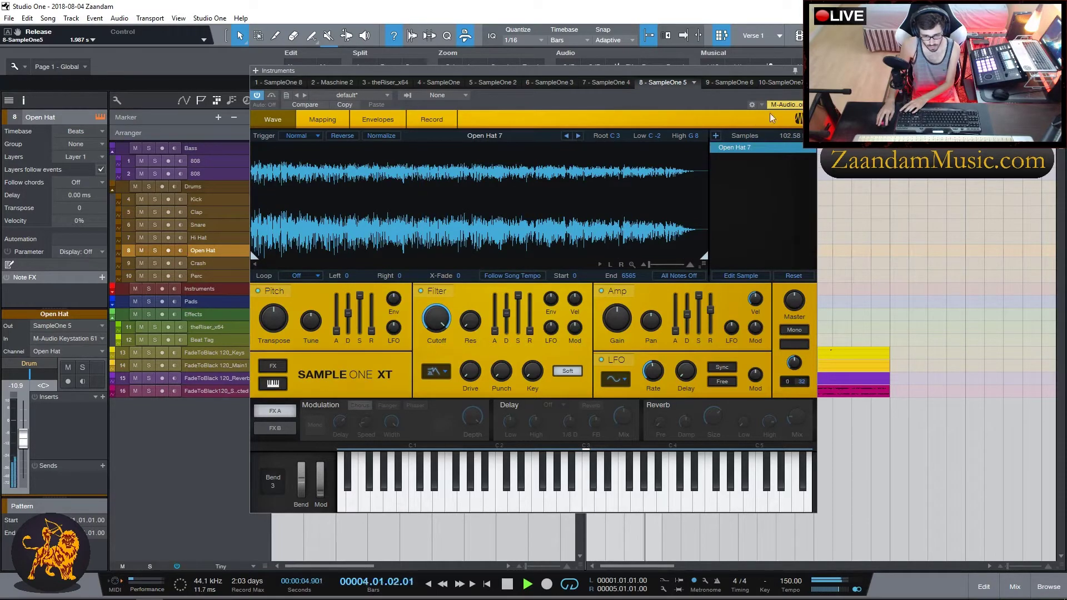
left_click(811, 71)
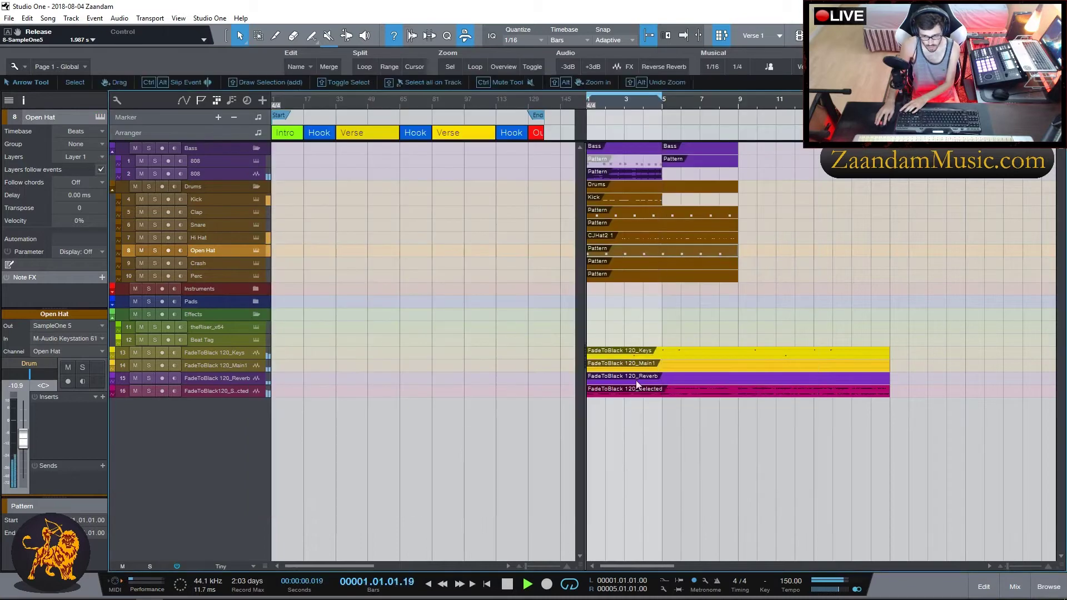
- Try Open Hat hits on steps 1, 5 and 9 of the pattern, keeping only the C3 hit on step 9
double_click(630, 250)
left_click(221, 457)
left_click(154, 457)
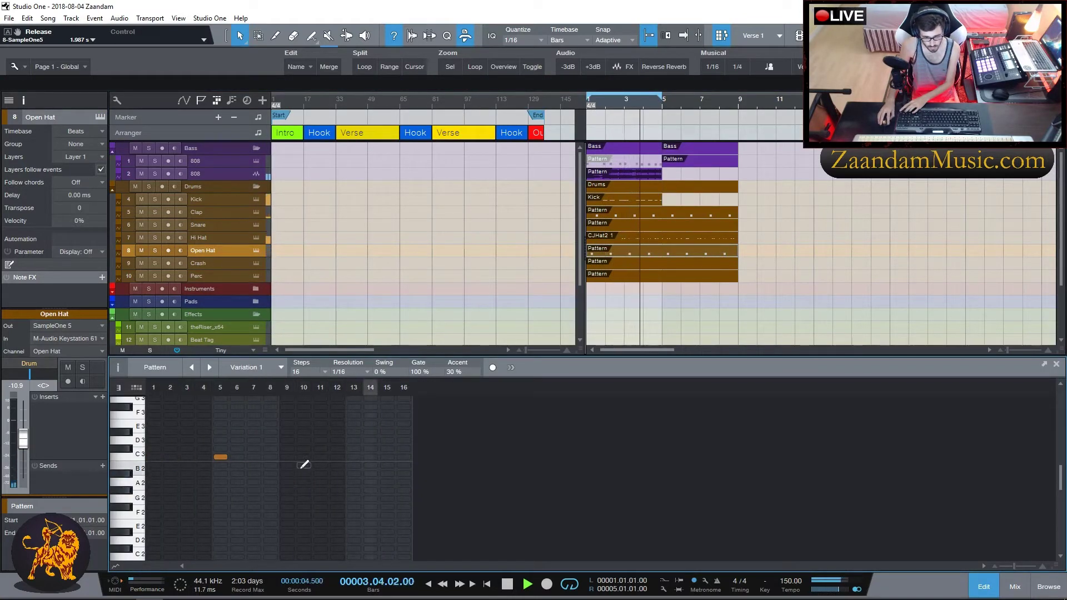
left_click(289, 456)
left_click(221, 456)
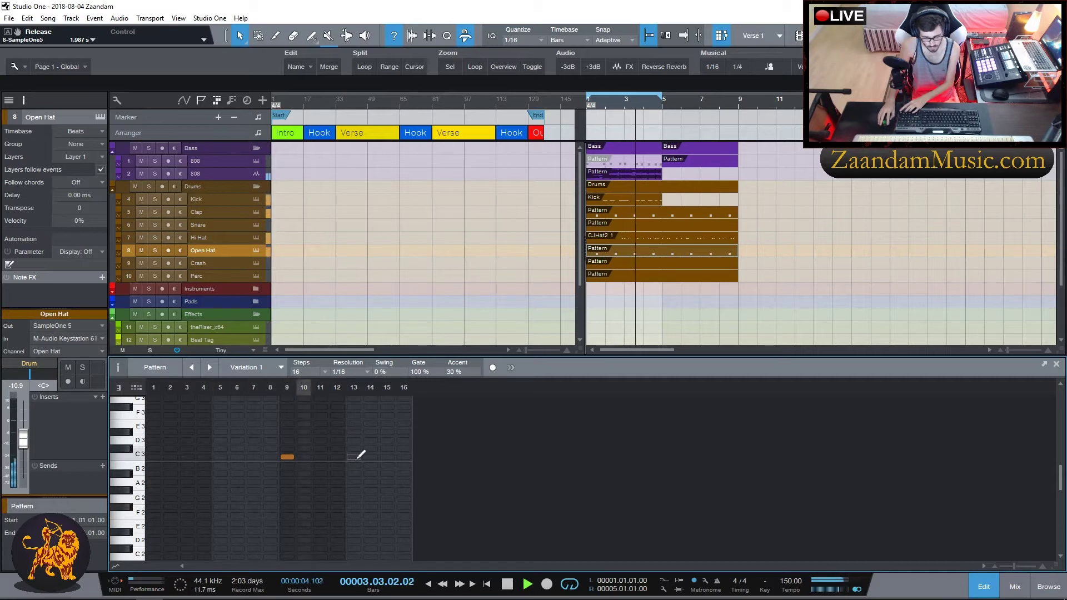
left_click(154, 457)
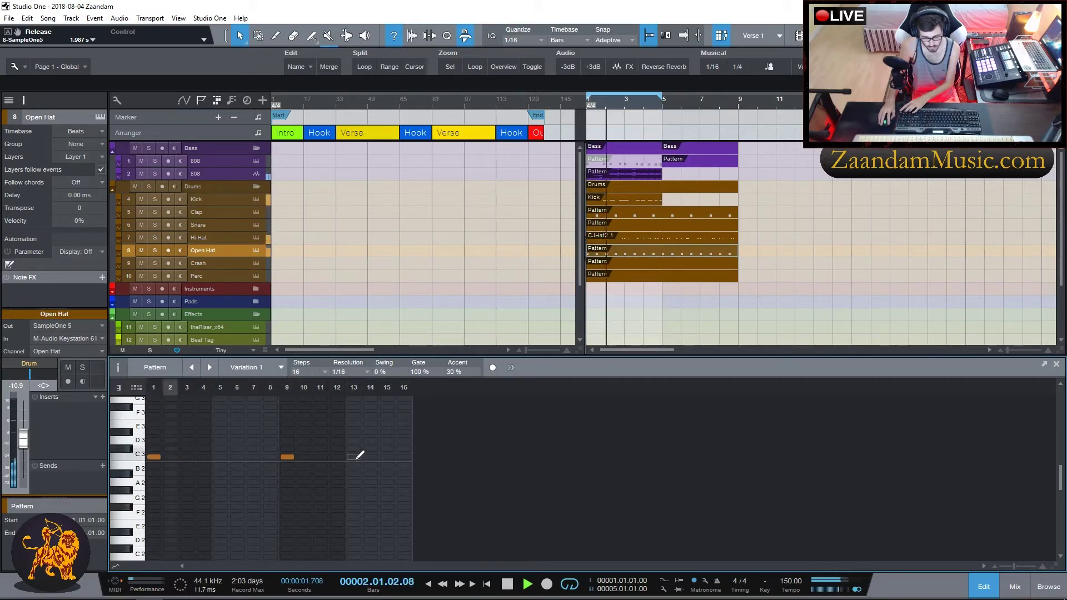
left_click(155, 456)
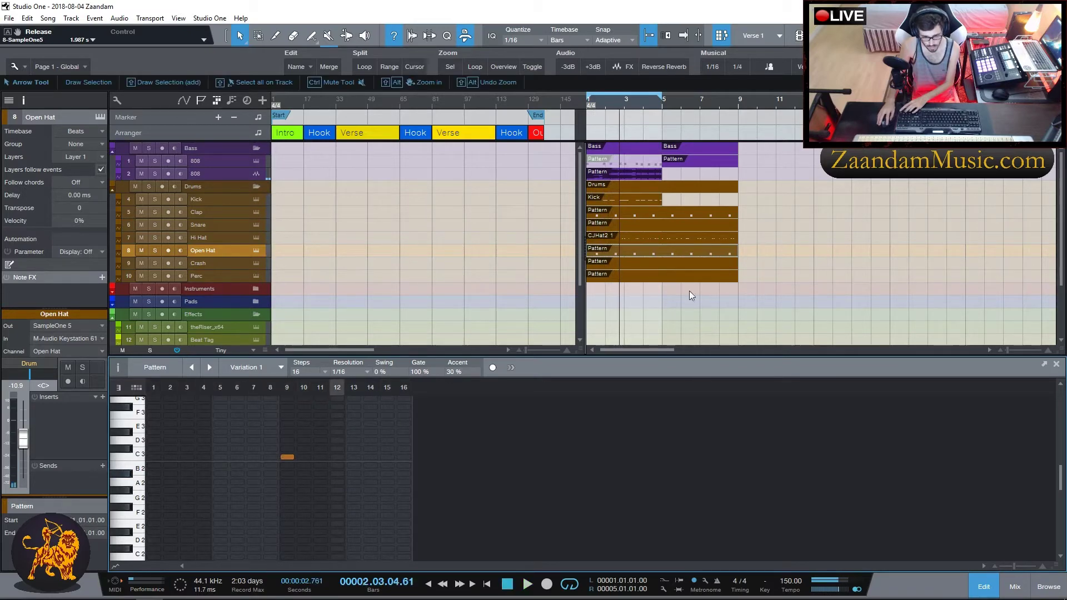
- Lower the Open Hat channel's volume to -18.3 dB and check the level during playback
left_click(1015, 587)
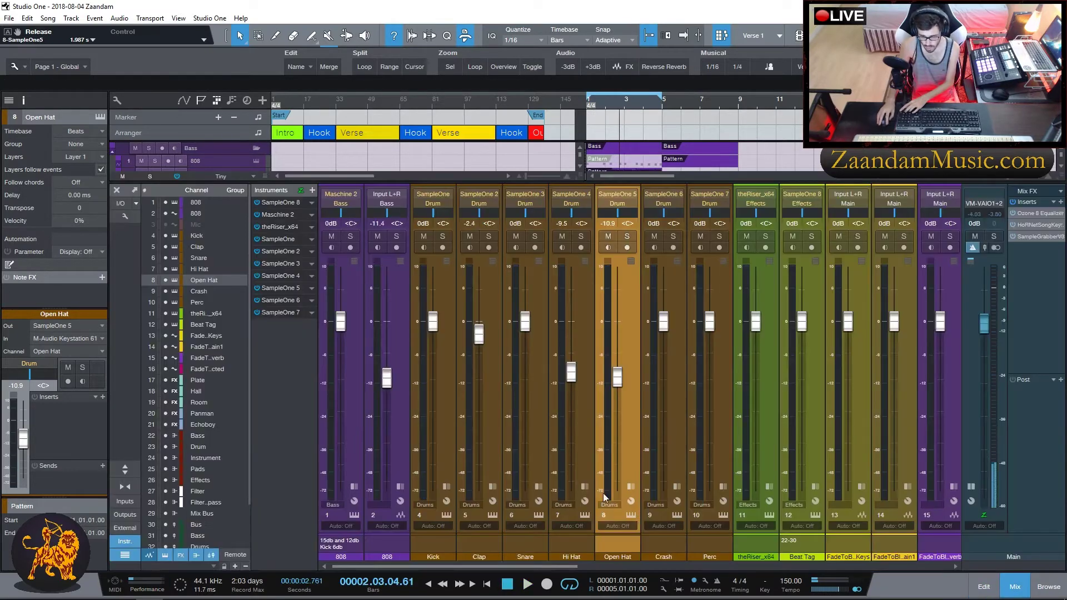
left_click_drag(617, 379, 620, 399)
key("space")
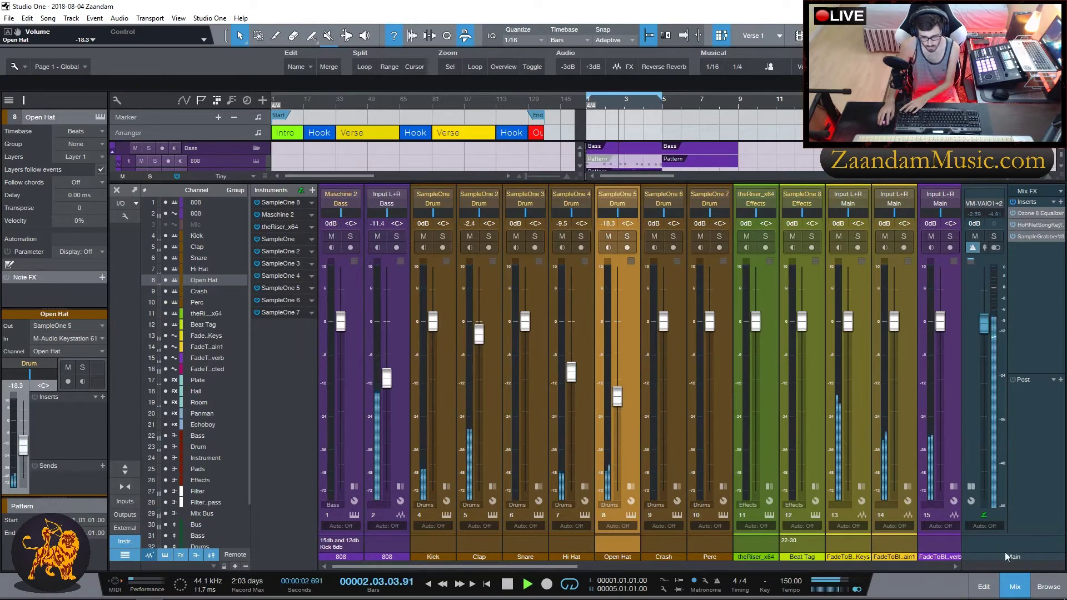
left_click(1014, 587)
- Stop playback, open the Perc pattern and load the Perc 10 sample in the track's sampler
key("space")
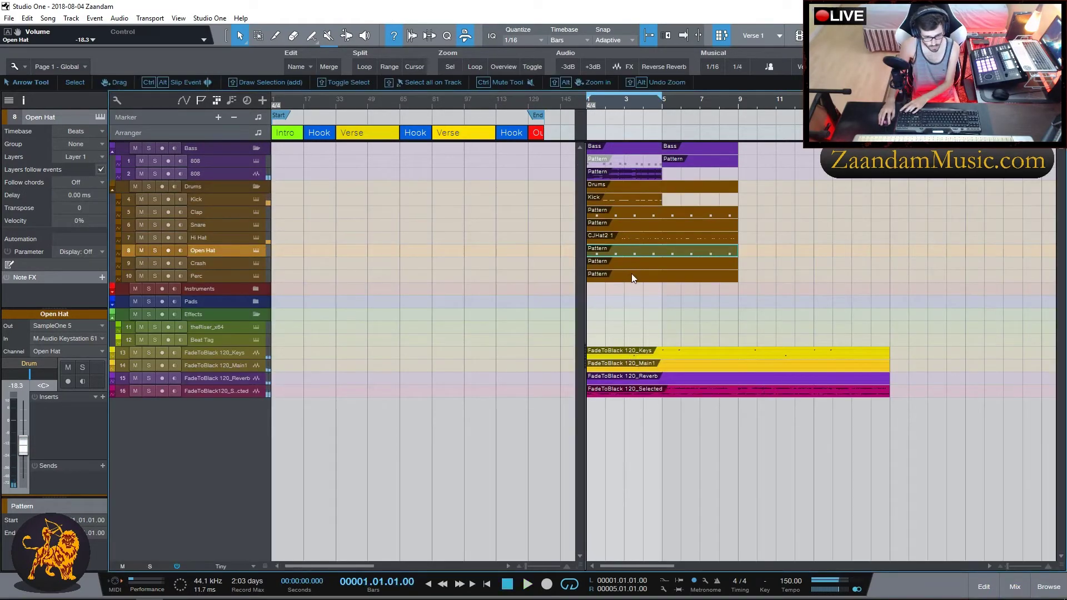
double_click(625, 274)
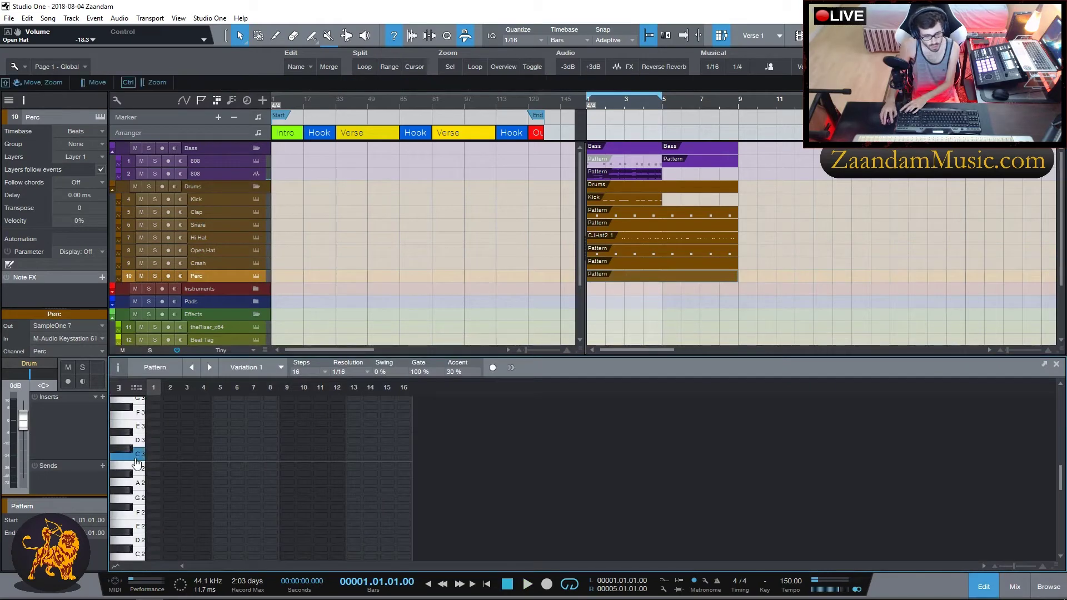
left_click(258, 275)
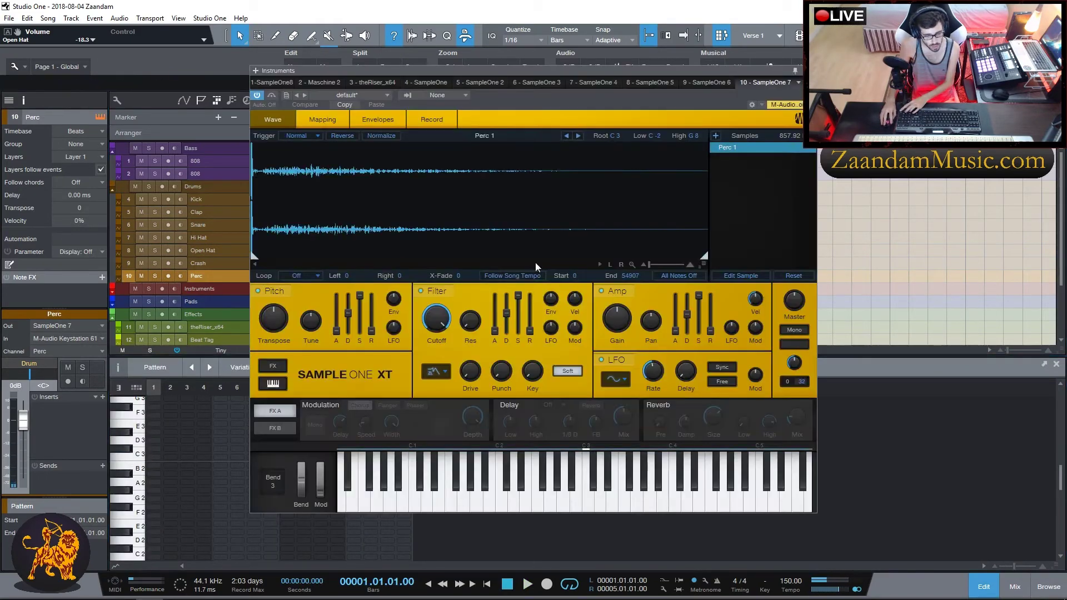
left_click(578, 136)
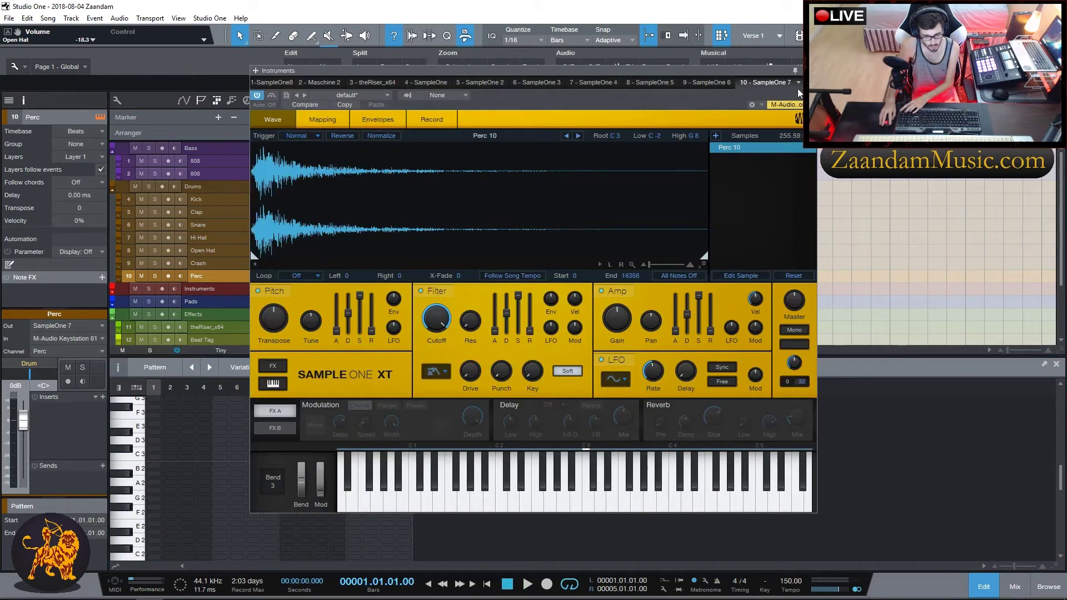
left_click(809, 71)
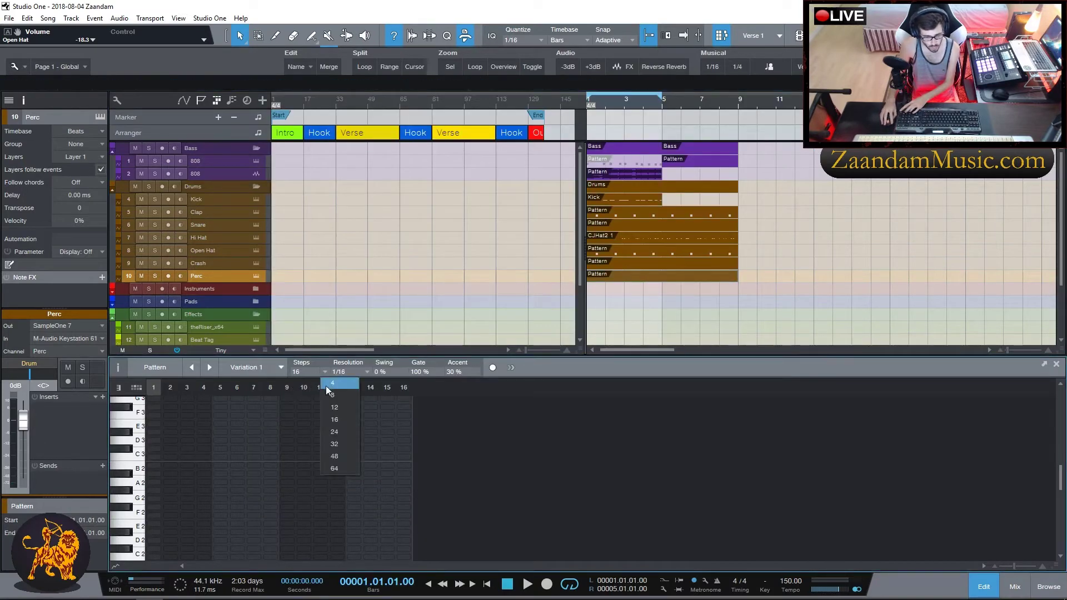
- Try a 32-step Perc pattern with a C3 hit on step 15, replacing it with hits on steps 29, 30 and 31
left_click(338, 443)
key("space")
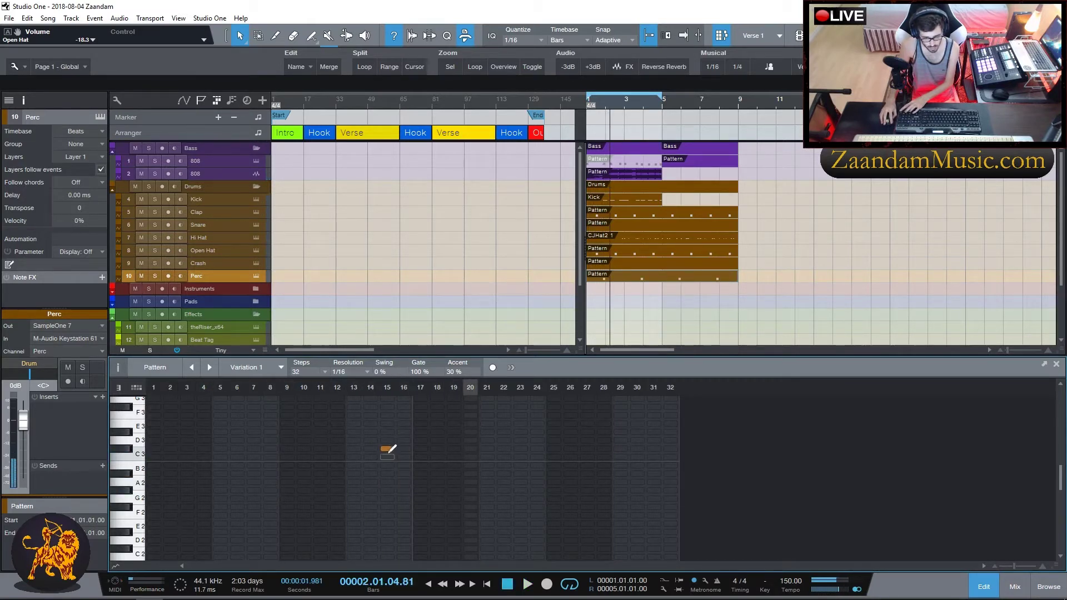
key("space")
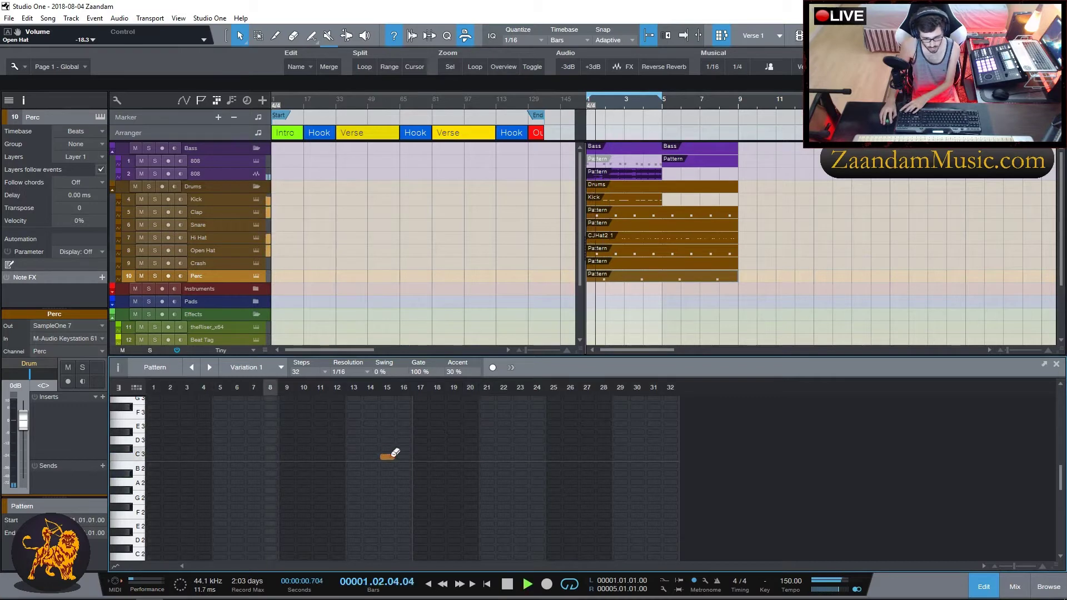
left_click(620, 456)
left_click(637, 456)
left_click(654, 456)
left_click(387, 456)
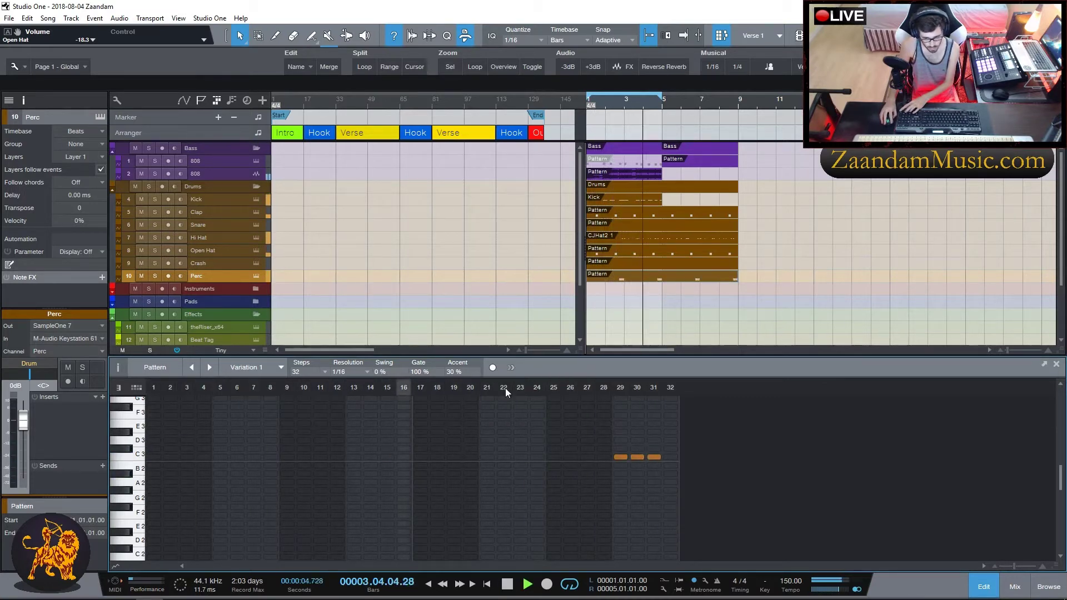
- Set the Perc pattern to 64 steps and leave C3 hits only on steps 61, 62 and 63
left_click(328, 371)
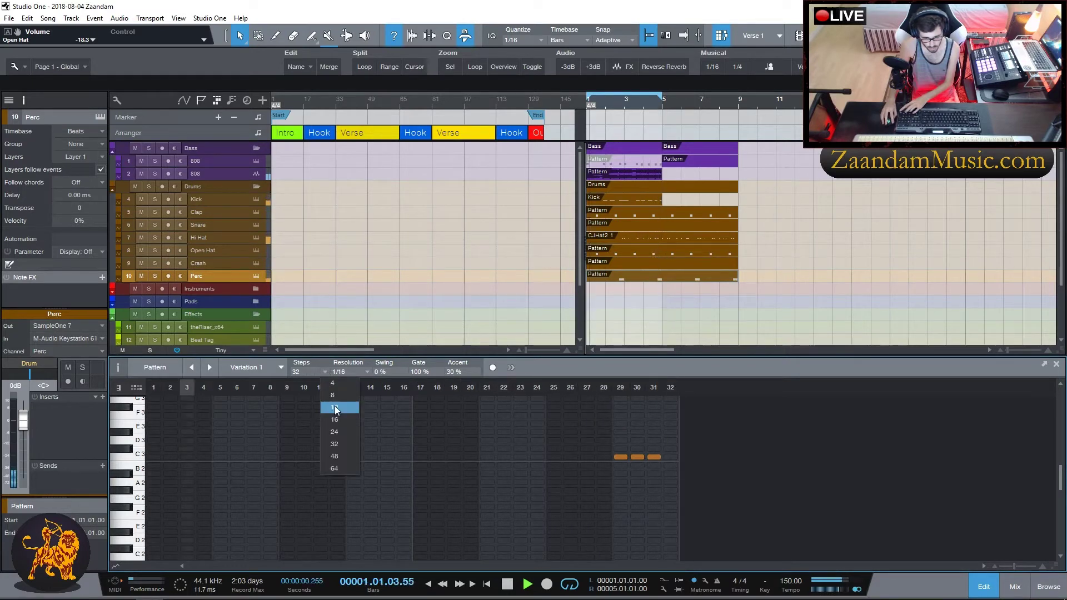
left_click(345, 459)
left_click_drag(620, 456, 653, 456)
scroll(828, 389, "right", 2)
scroll(856, 392, "down", 2)
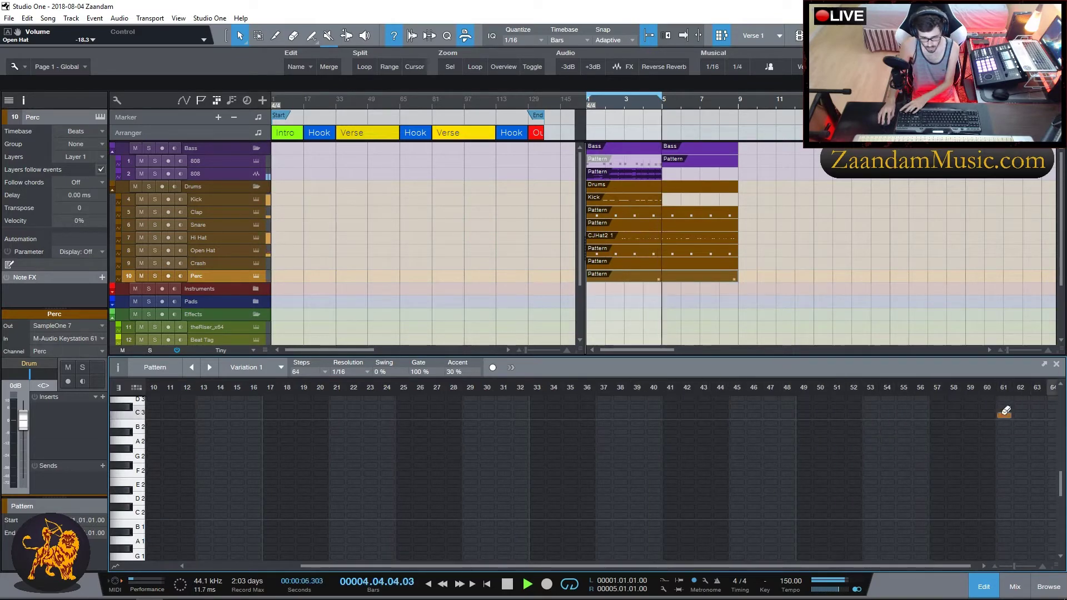
left_click(1037, 415)
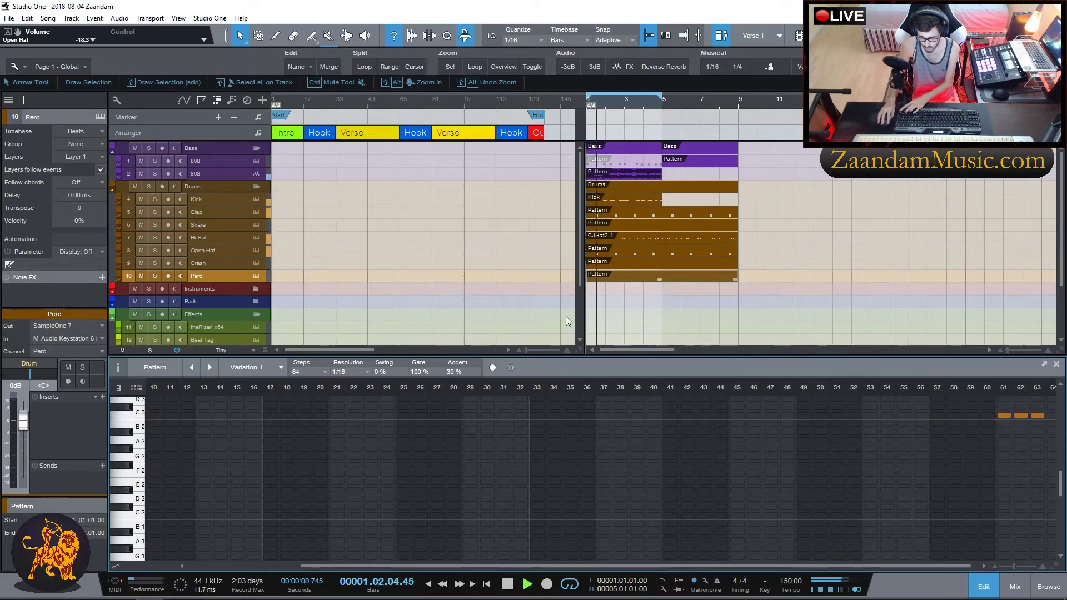
- Switch the Perc sampler to the Perc 11 sample during playback
left_click(256, 276)
left_click(578, 137)
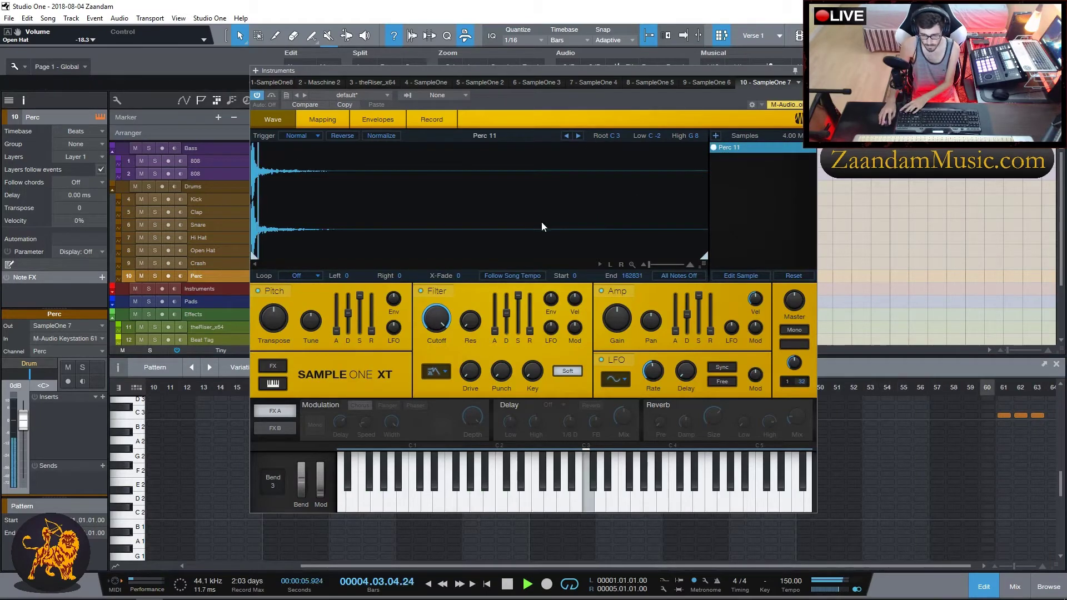
left_click(809, 71)
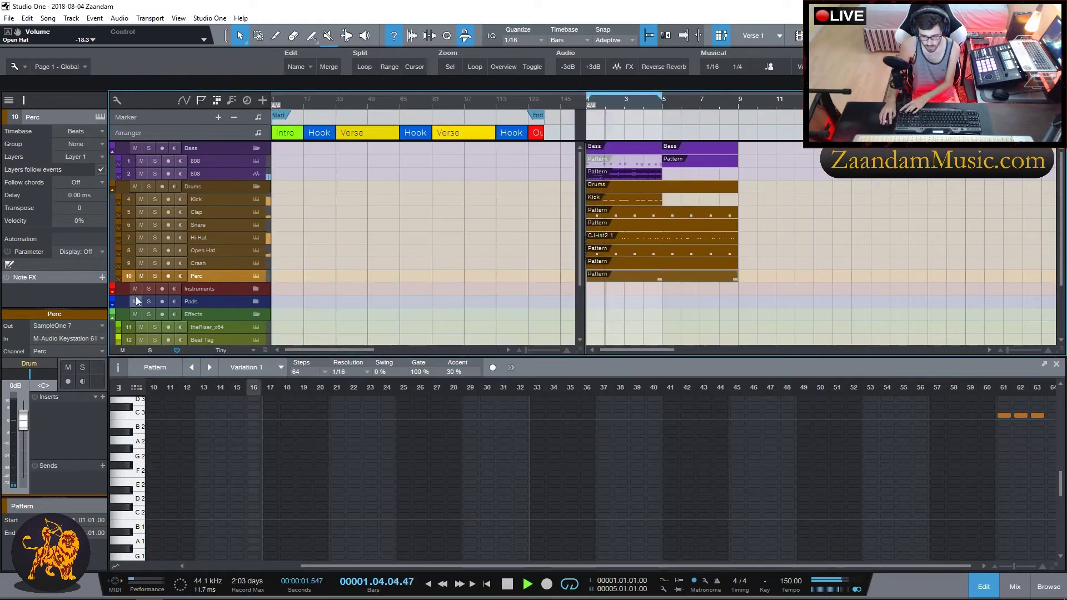
- Lower the Perc channel's volume to -13.2 dB in the mixer and return to the arrangement
left_click(1022, 588)
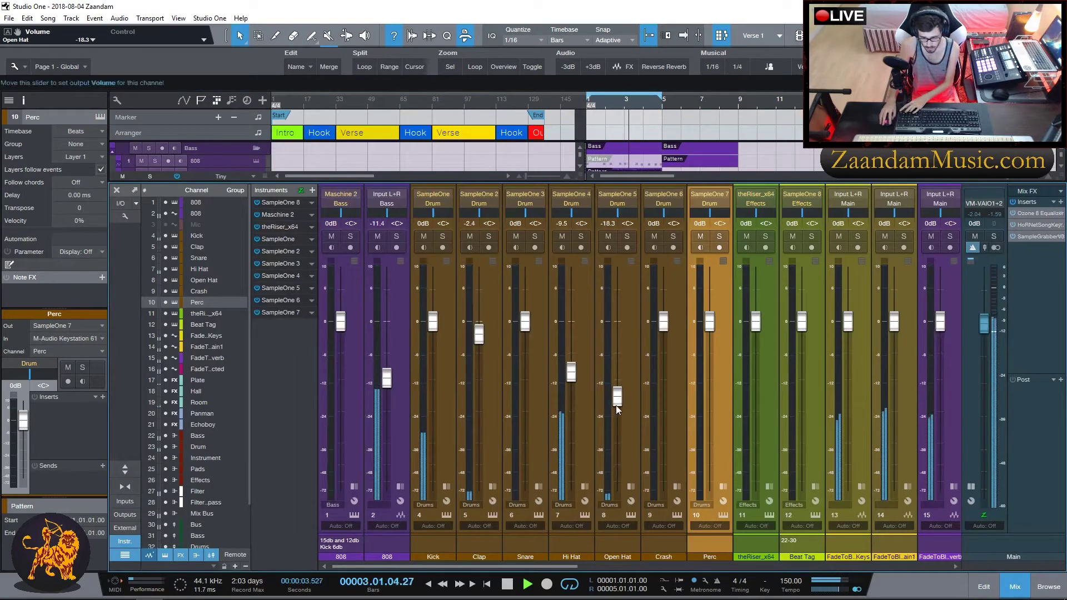
left_click_drag(710, 322, 710, 387)
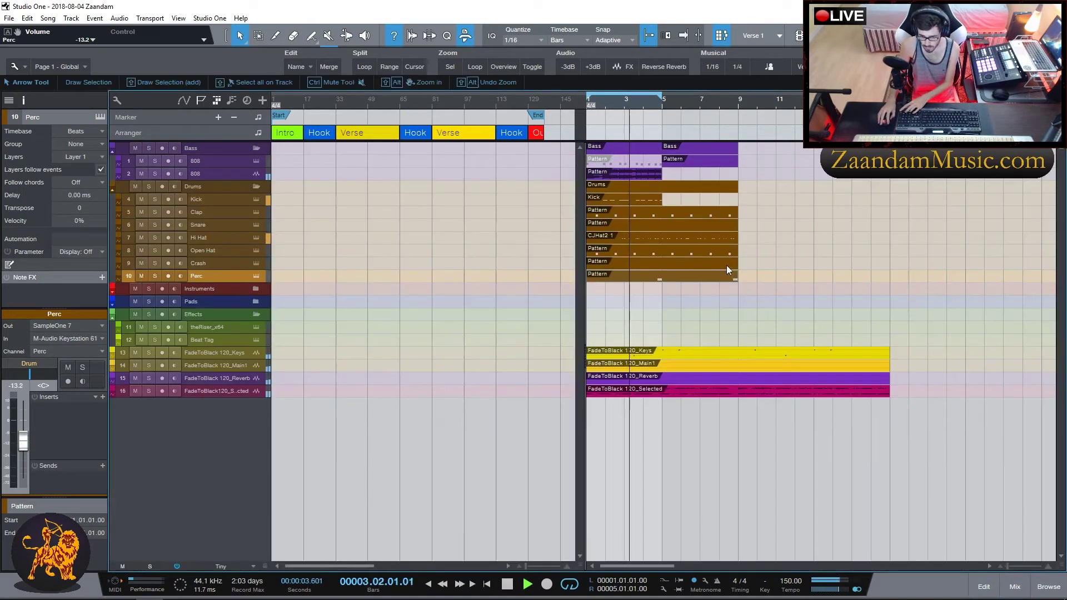
left_click(1014, 587)
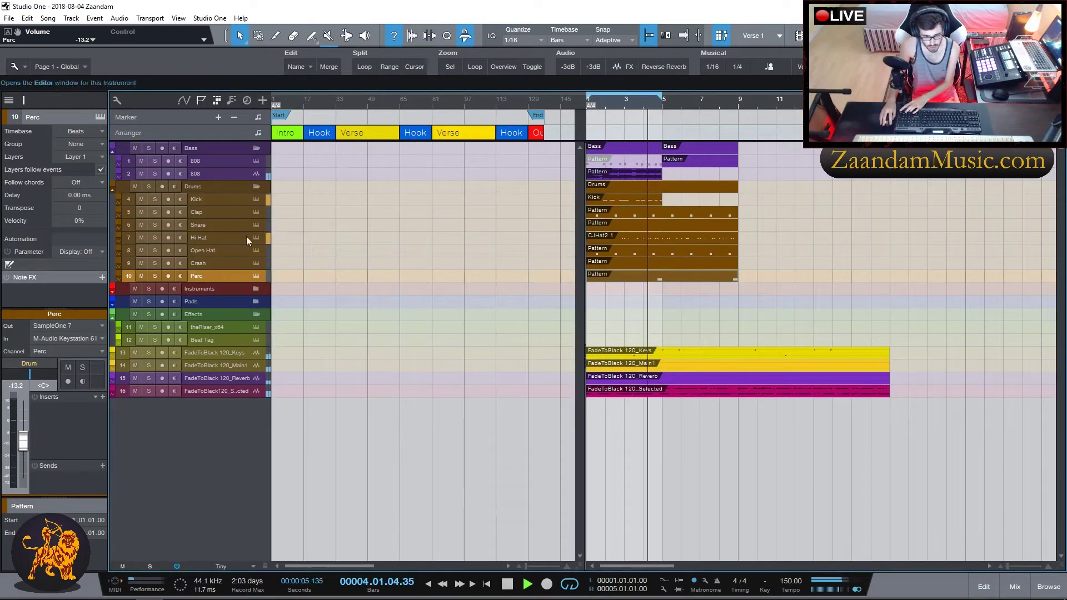
- Set the Snare pattern to 32 steps and add C3 hits on steps 15 and 19
double_click(631, 224)
left_click(327, 372)
left_click(341, 446)
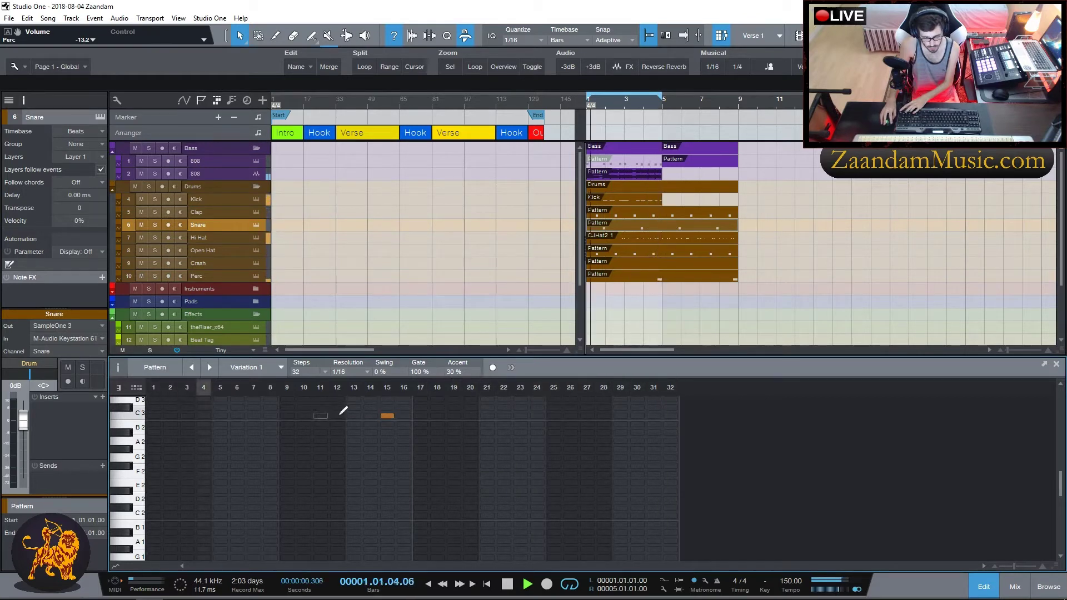
left_click(454, 415)
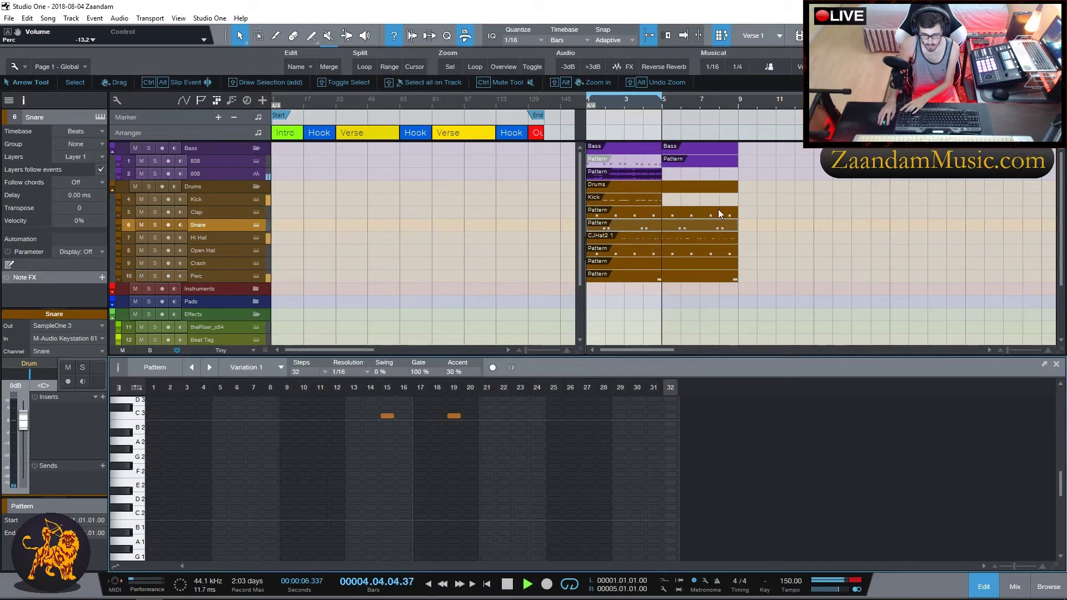
- Shorten the eight-bar drum patterns to end at bar 5 and delete the 808 pattern that starts at bar 5
scroll(811, 239, "down", 4)
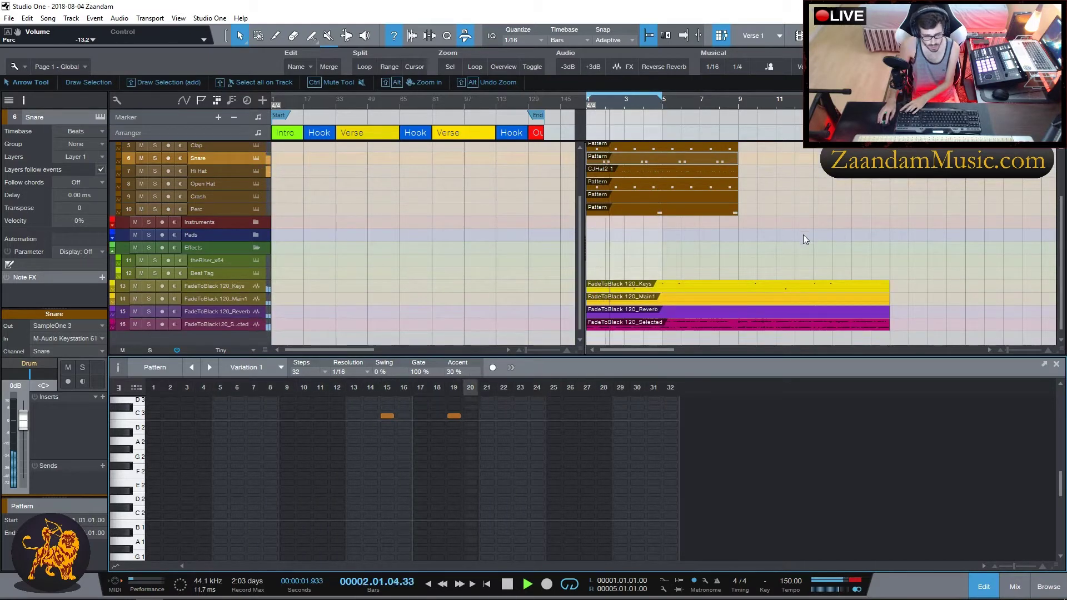
scroll(798, 236, "up", 5)
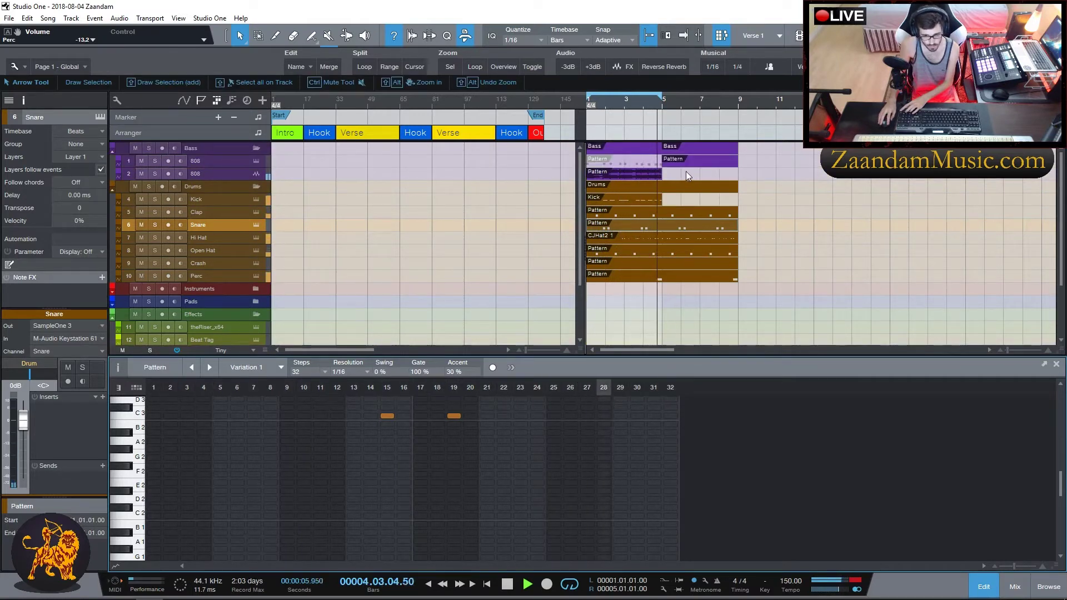
left_click_drag(732, 196, 661, 221)
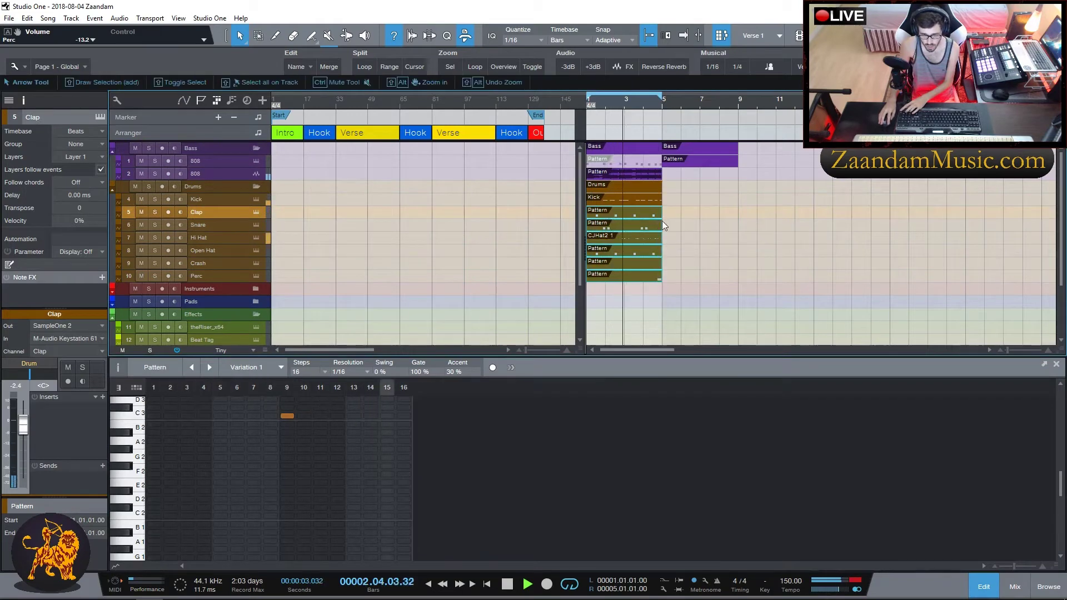
left_click(695, 162)
scroll(698, 211, "down", 3)
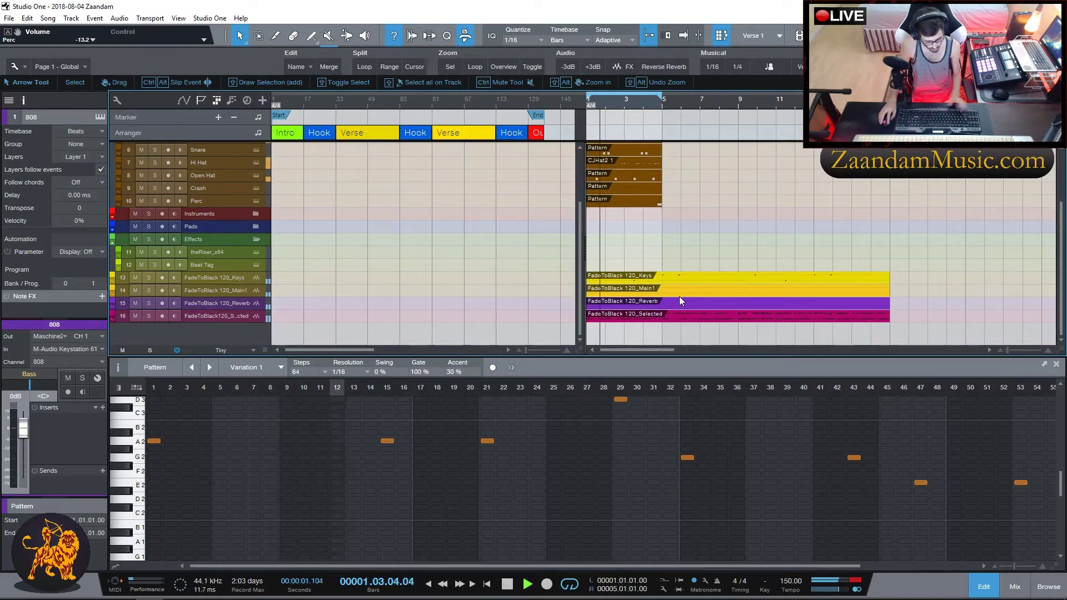
scroll(702, 219, "up", 3)
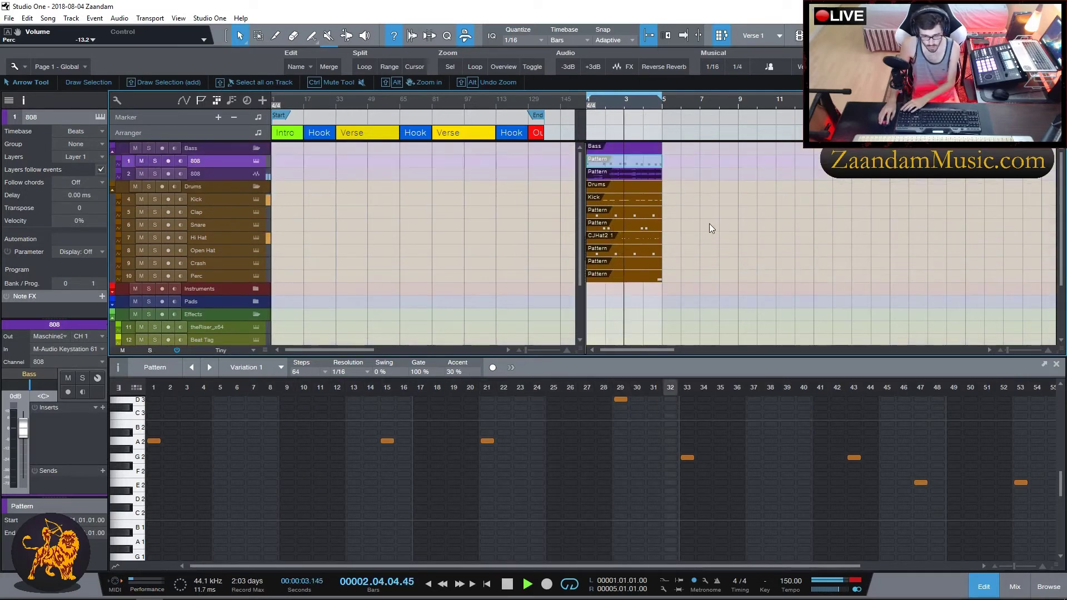
scroll(711, 231, "down", 3)
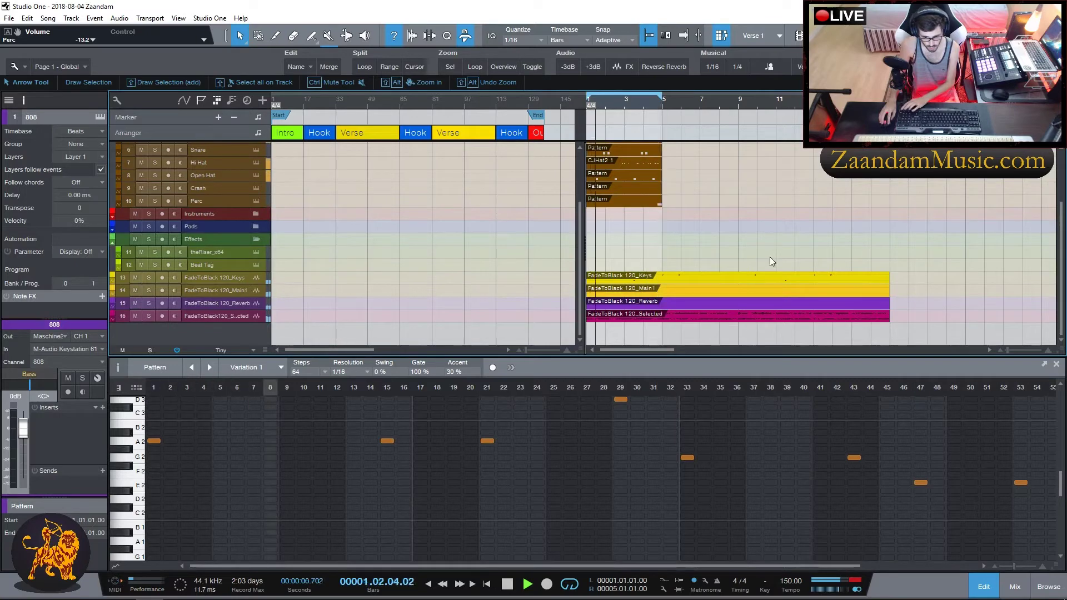
- Copy the four FadeToBlack stems from the scratch pad to bar 1 of the main arrangement's Intro
key("space")
left_click_drag(638, 297, 276, 280)
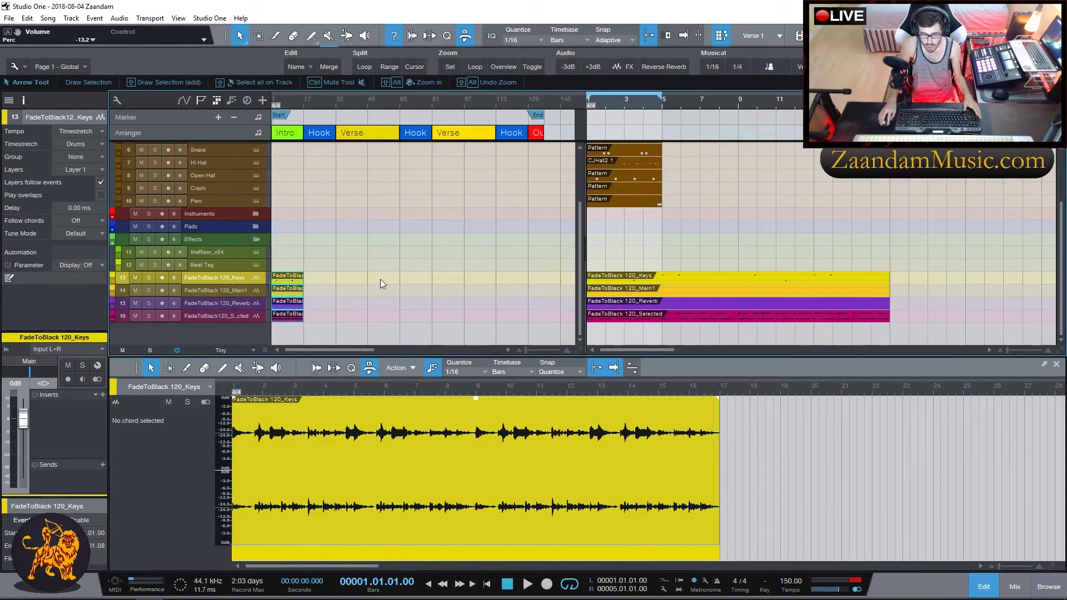
key("space")
key("space")
- Set the main arrangement's tempo to 150 BPM and play the Intro stems from the start
left_click(284, 98)
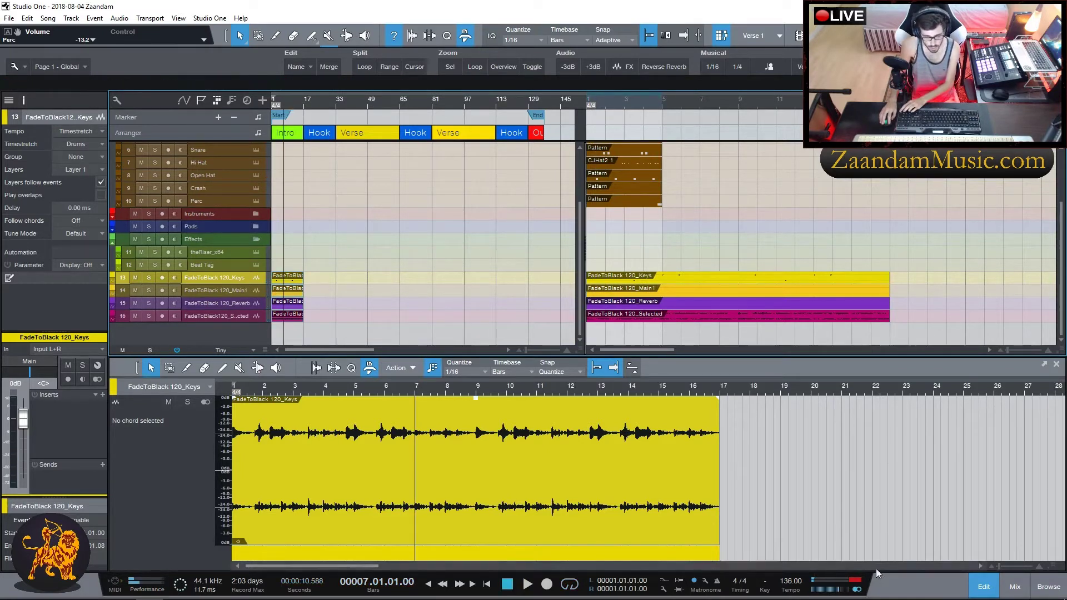
scroll(788, 585, "up", 4)
scroll(787, 585, "up", 10)
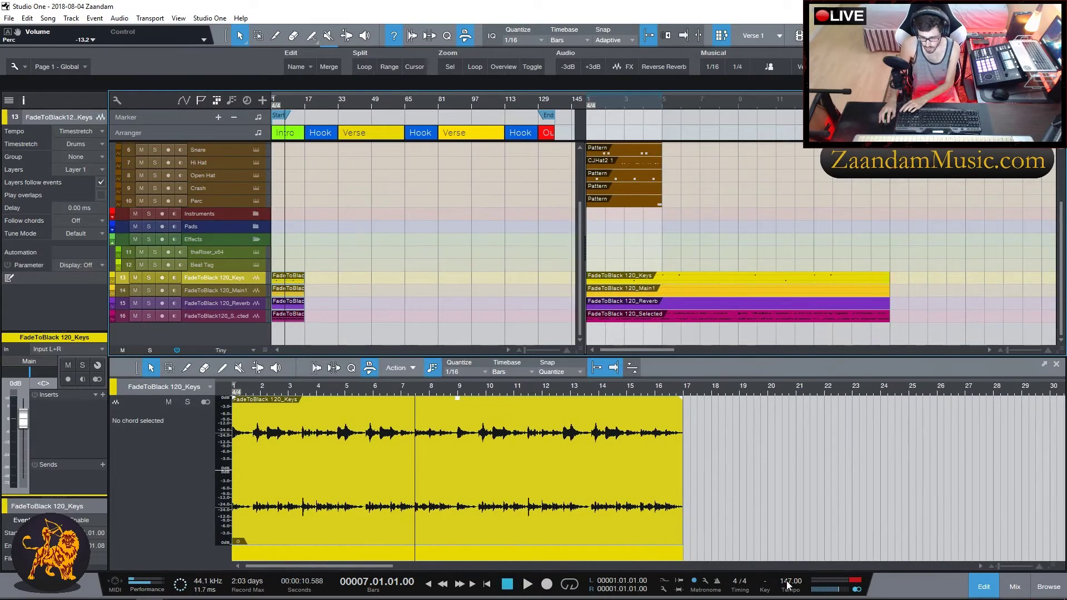
key("comma")
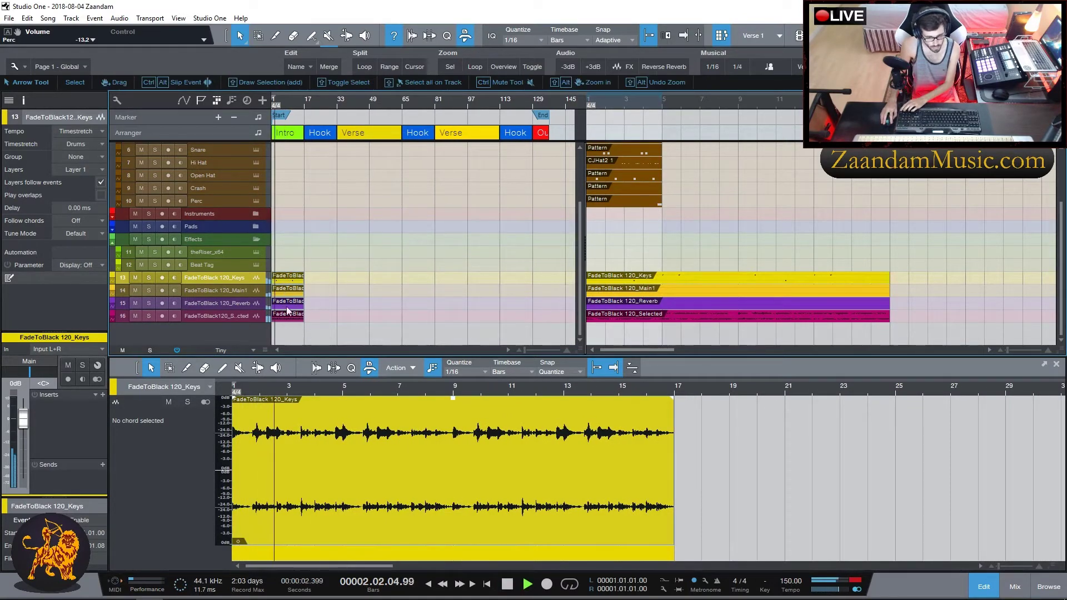
- Compare the Selected stem alone with the Keys, Main1 and Reverb stems together by muting and soloing them during playback
left_click(135, 277)
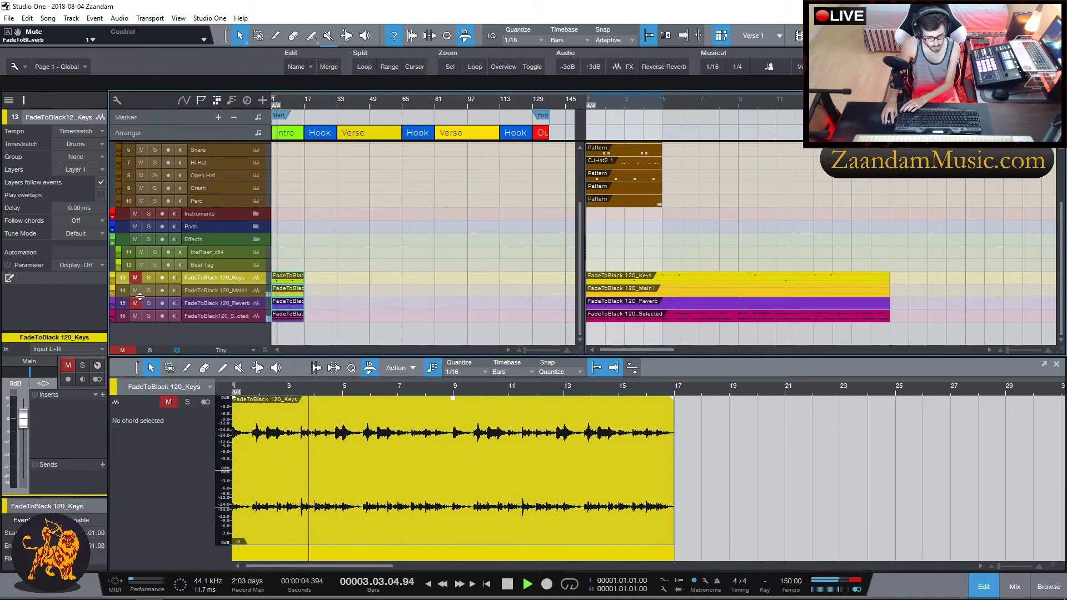
left_click(135, 289)
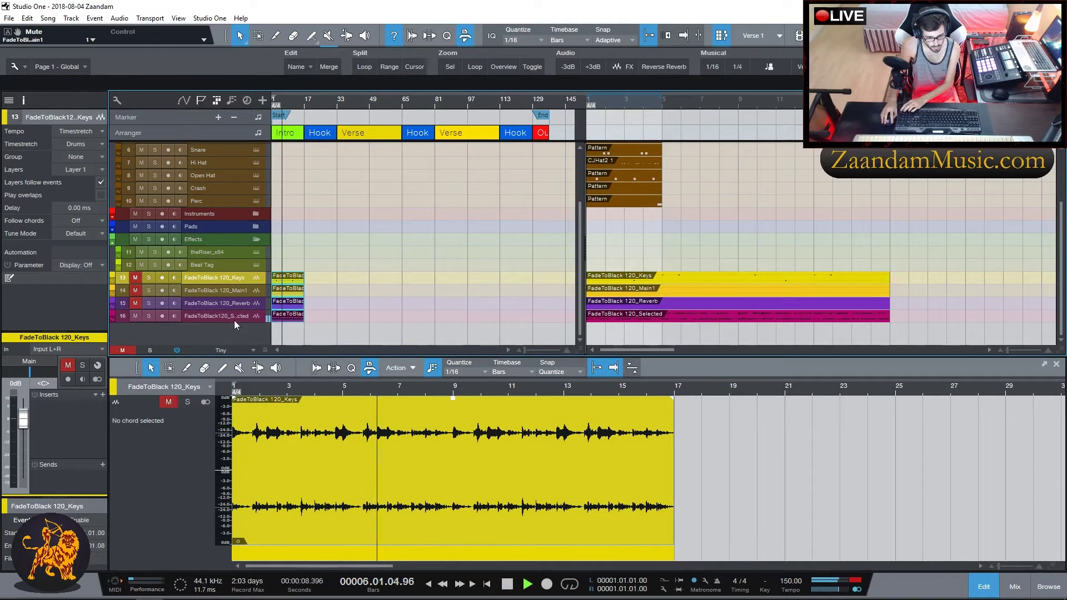
left_click(148, 315)
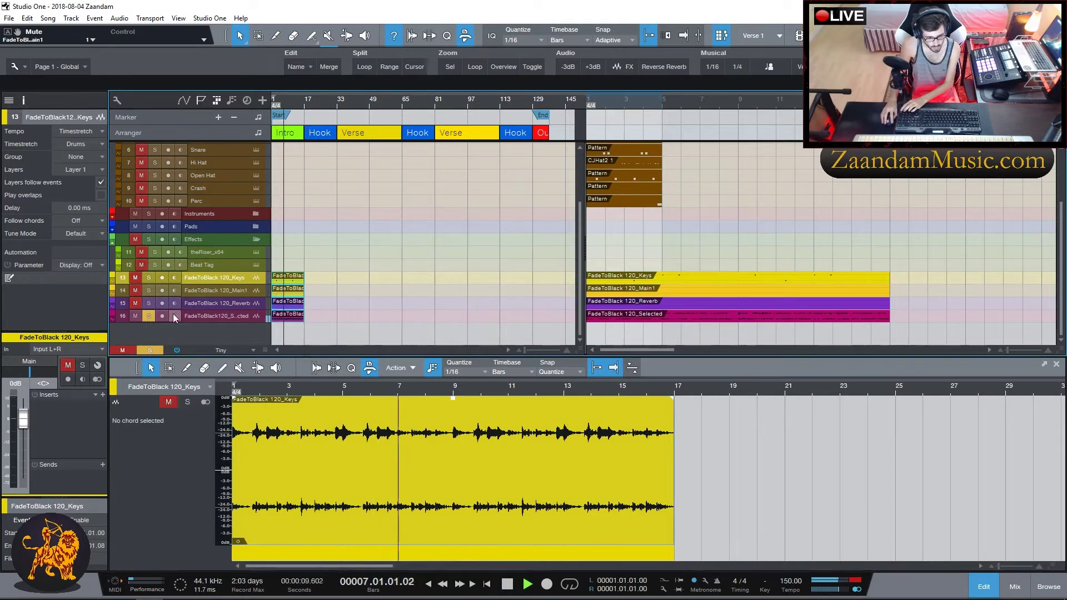
left_click(148, 315)
left_click(148, 290)
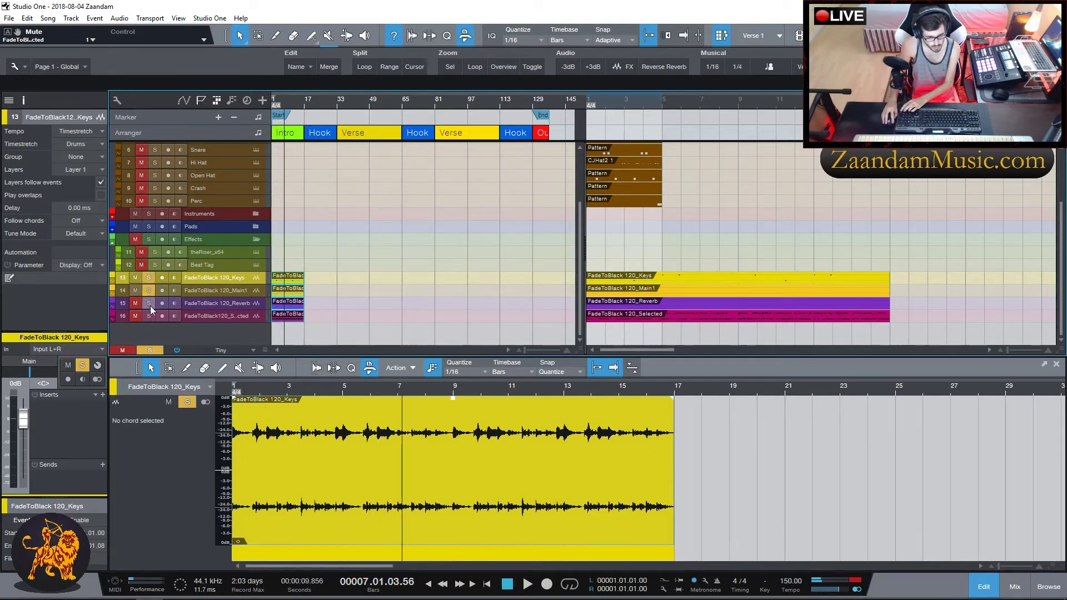
left_click(148, 303)
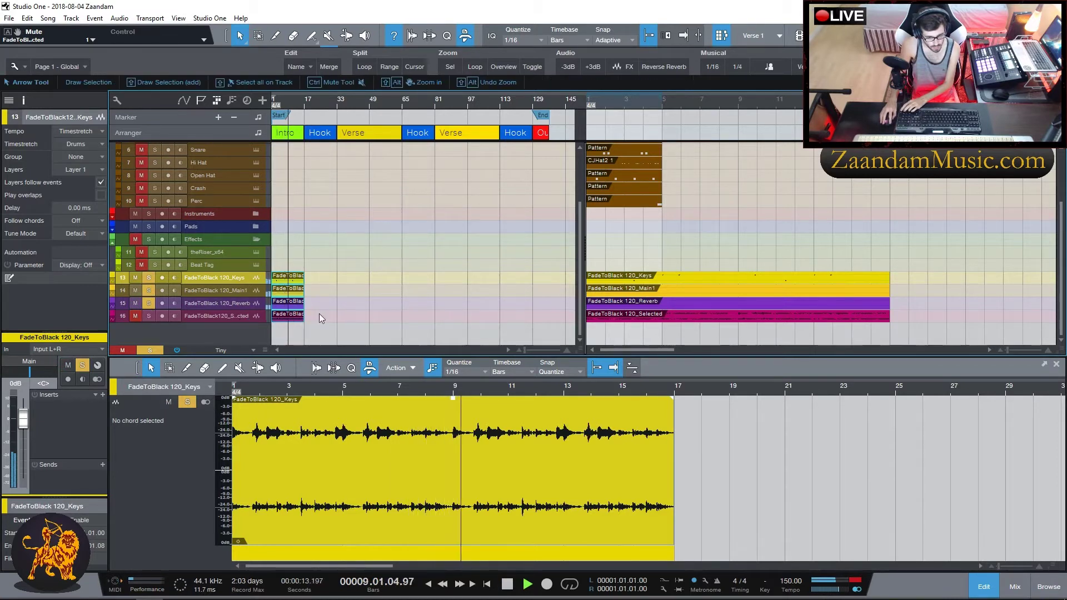
key("space")
- Move the FadeToBlack 120_Selected clip from the Intro to the start of the first Hook at bar 17
mouse_move(286, 315)
left_mouse_down()
mouse_move(322, 319)
mouse_move(287, 319)
left_mouse_up()
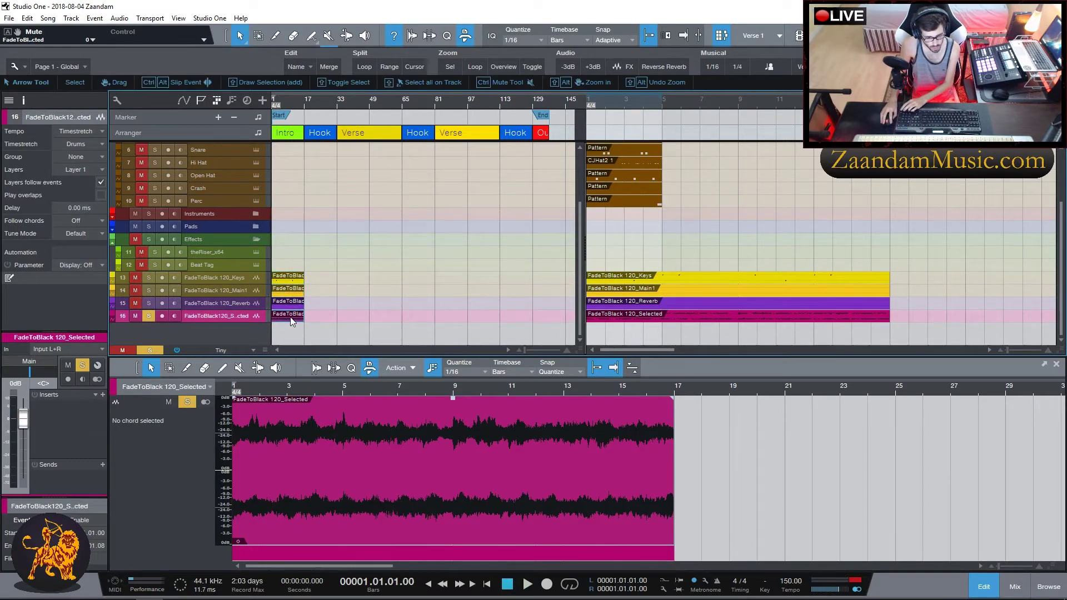
left_click_drag(281, 319, 301, 353)
scroll(324, 353, "up", 4)
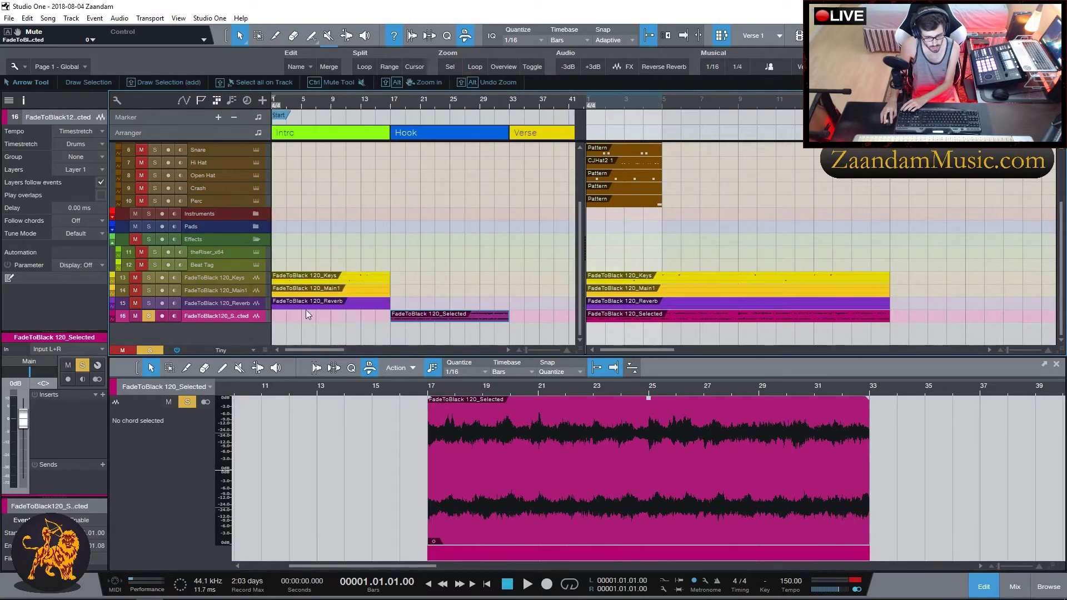
- Add FadeToBlack 120_Bass.wav from the Diablo sample pack on a new scratch pad track, and copy it to bar 1 of the Intro
left_click(1048, 586)
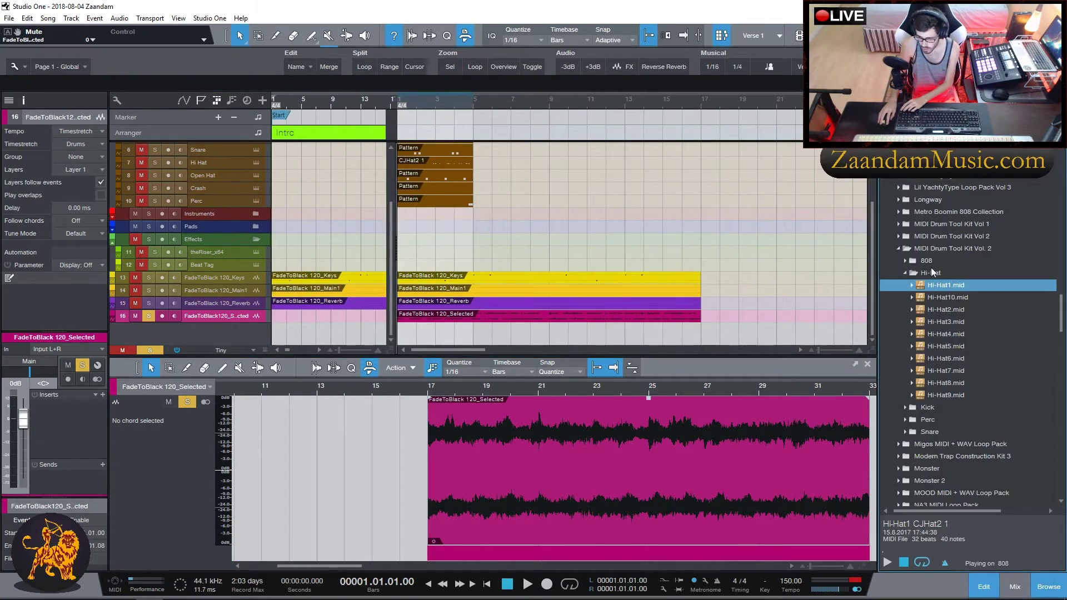
left_click(922, 248)
scroll(956, 367, "down", 15)
scroll(945, 349, "down", 20)
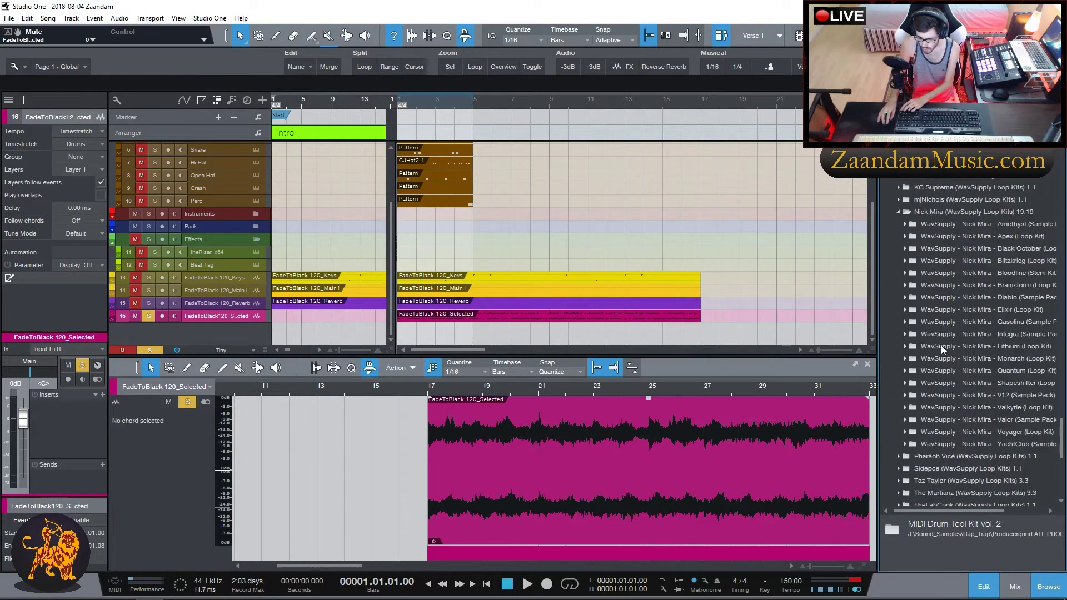
scroll(959, 298, "up", 1)
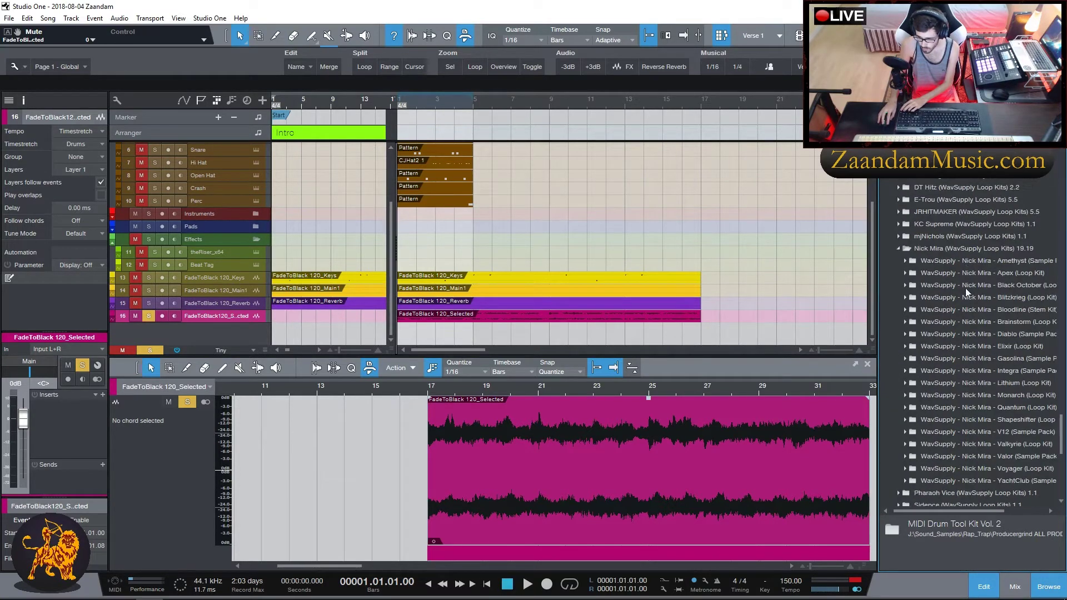
left_click(990, 334)
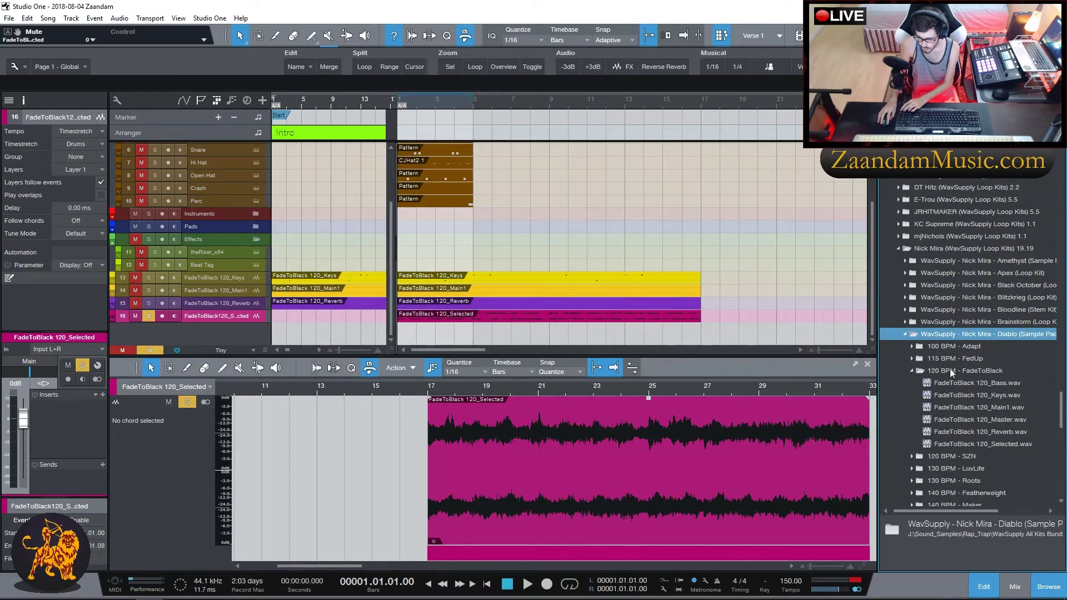
scroll(955, 400, "down", 2)
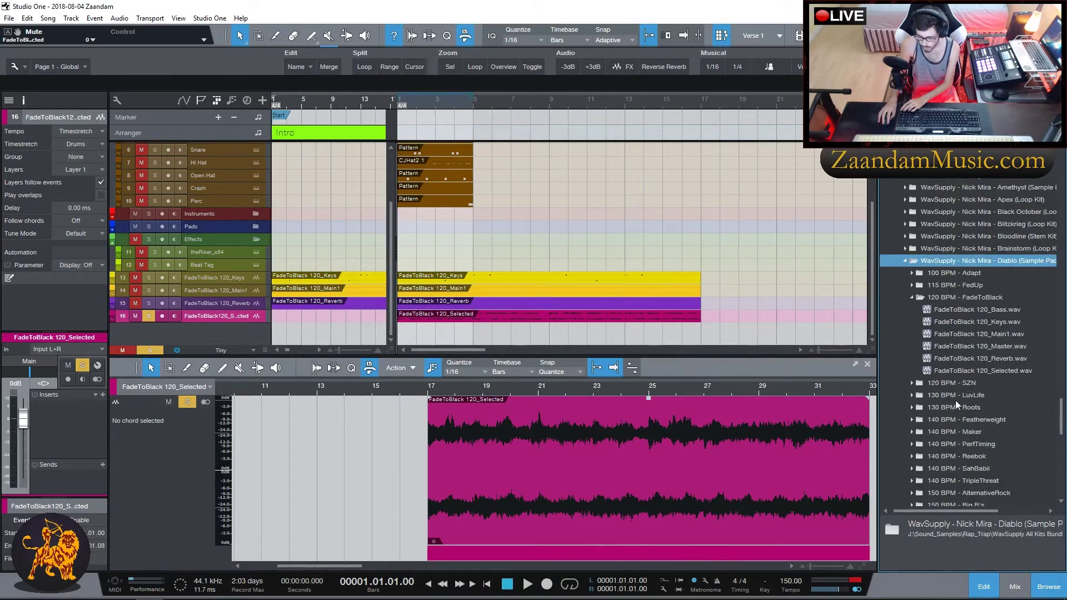
left_click(952, 311)
left_click_drag(757, 319, 300, 328)
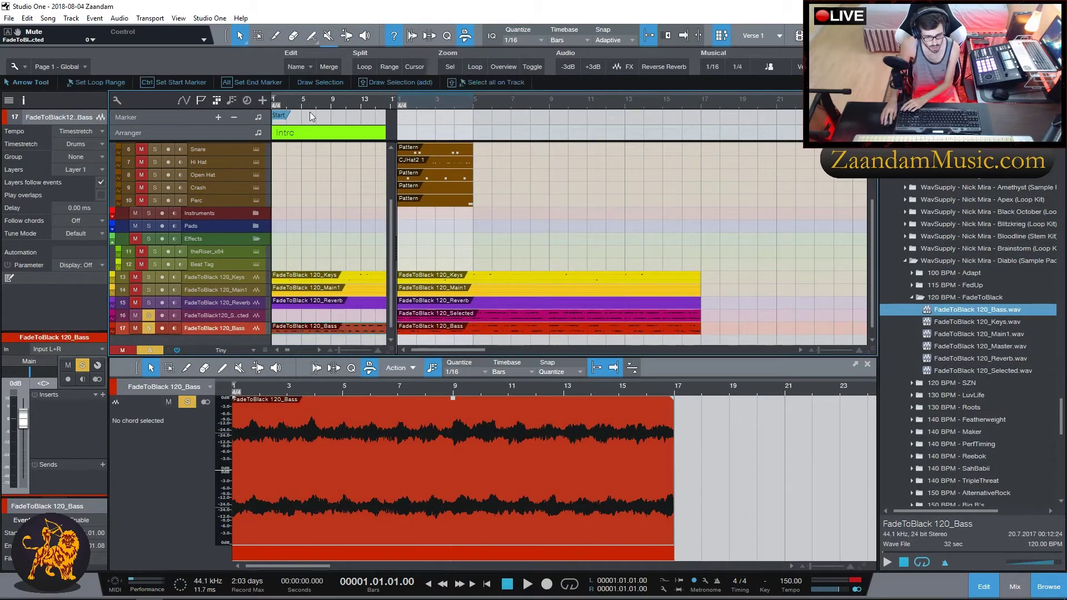
- Inspect the file tempo and transpose settings of the Reverb and Bass clips in the Intro
key("w")
left_click(299, 302)
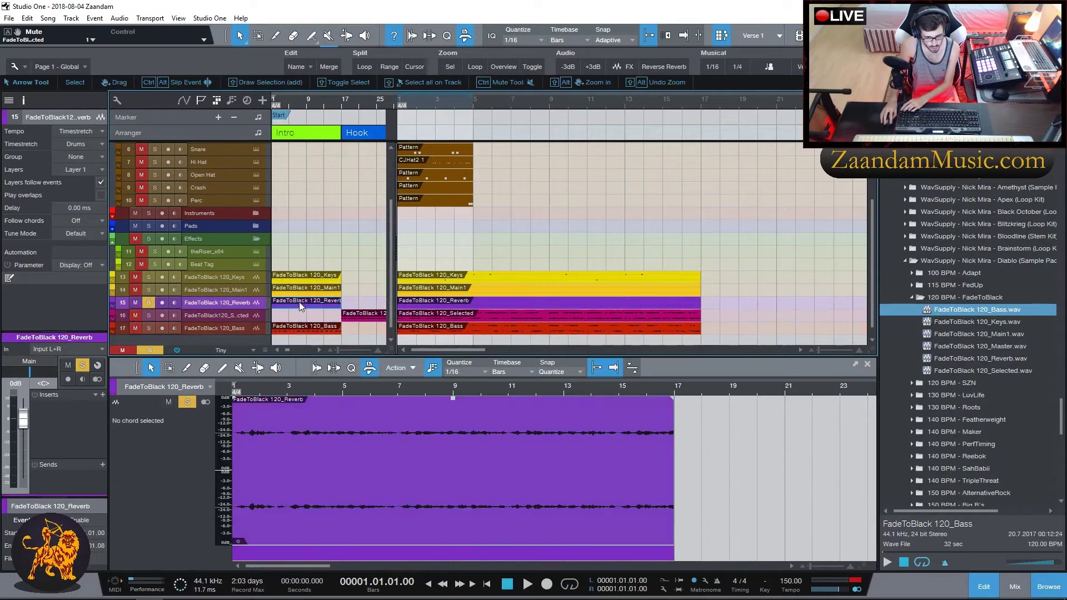
right_click(299, 301)
left_click(285, 331)
right_click(285, 330)
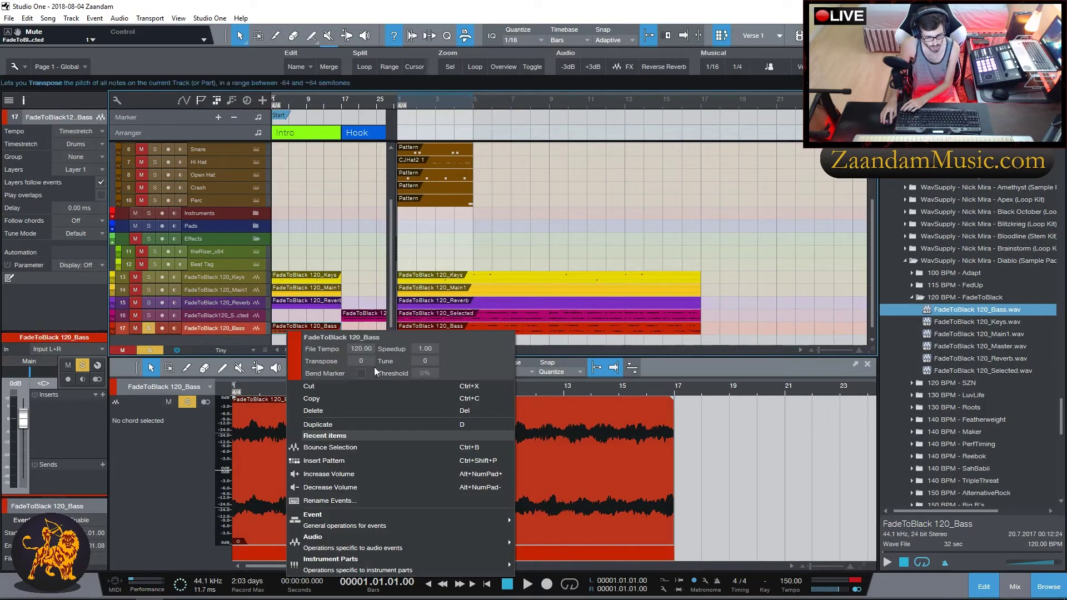
left_click(282, 326)
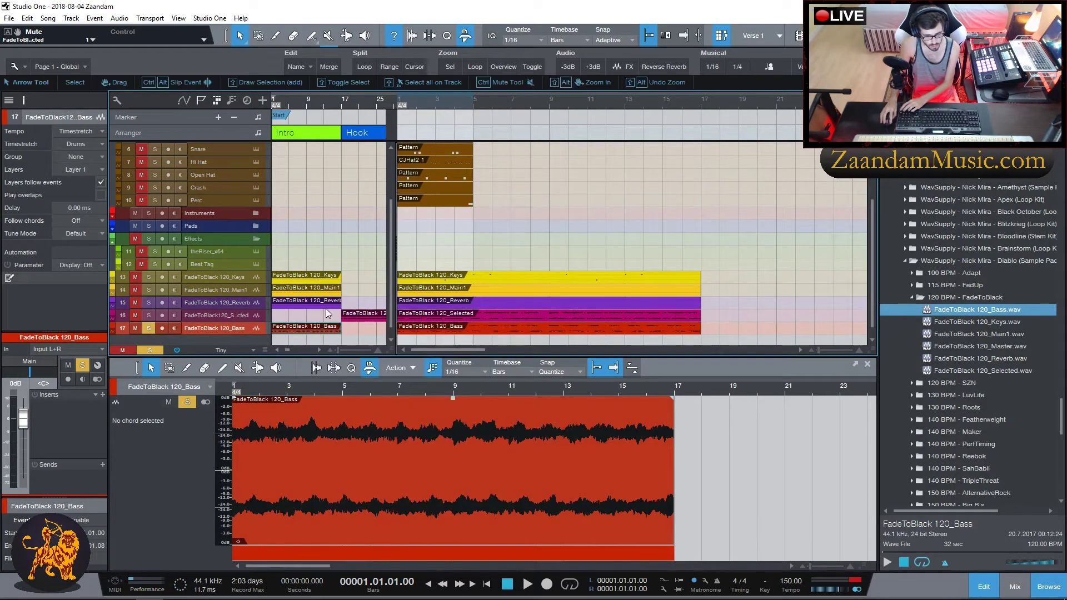
- Play the Intro with the Bass stem and clear all track solos and mutes
key("space")
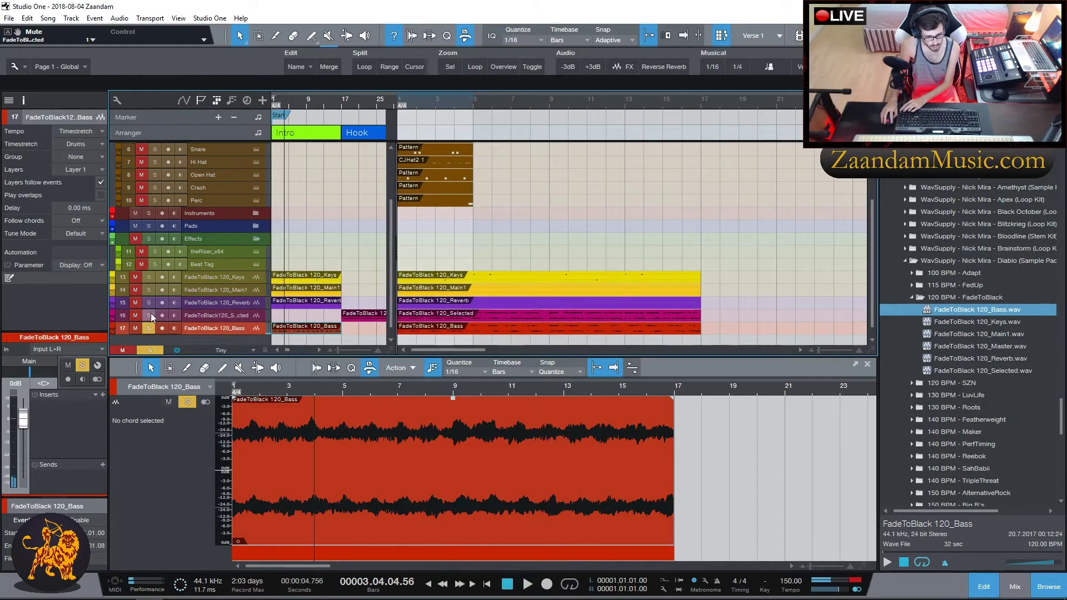
left_click(150, 351)
key("space")
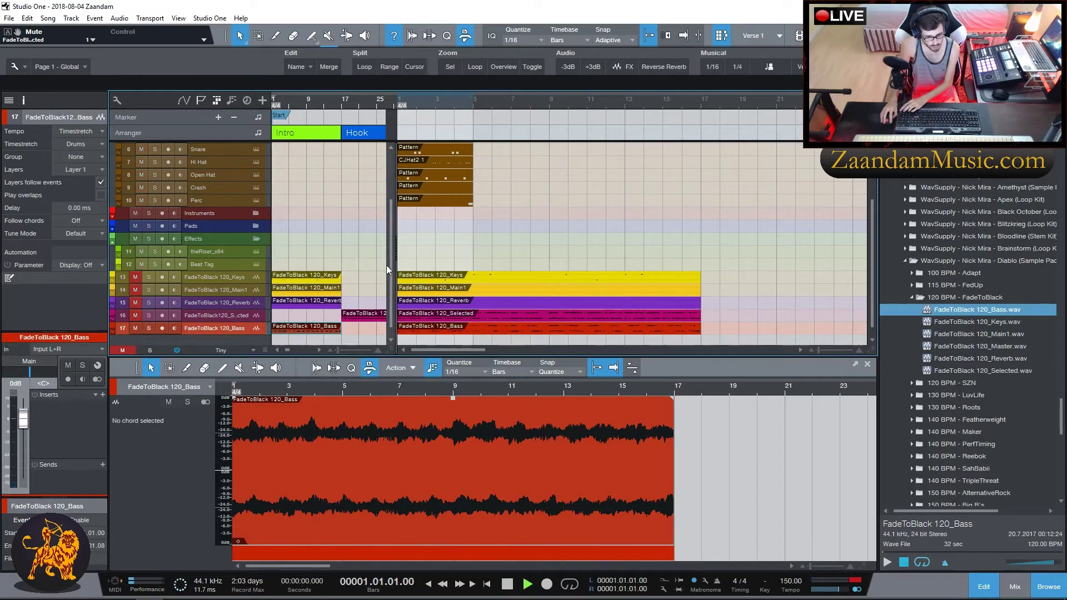
key("space")
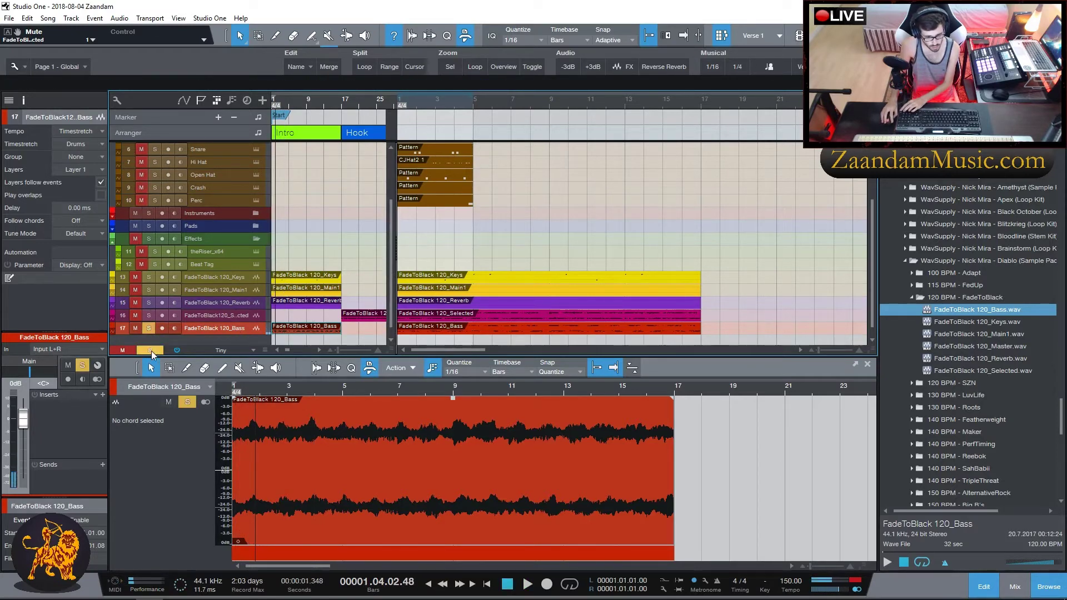
left_click(132, 349)
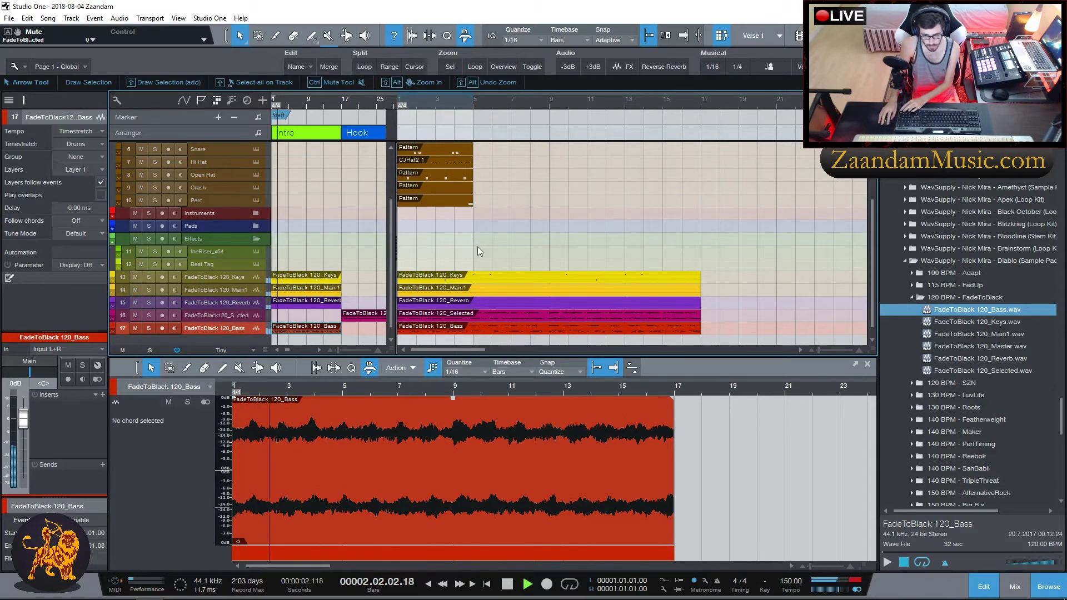
- Duplicate the Intro's Keys, Main1 and Reverb clips into the first Hook at bar 17
left_click_drag(324, 258, 354, 277)
key("d")
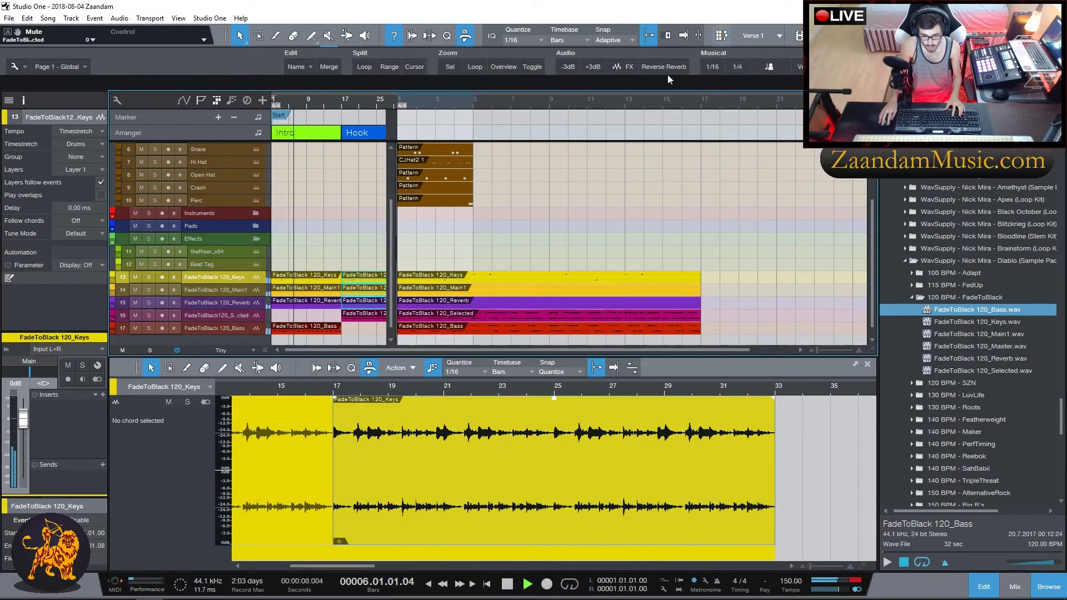
scroll(358, 105, "up", 2)
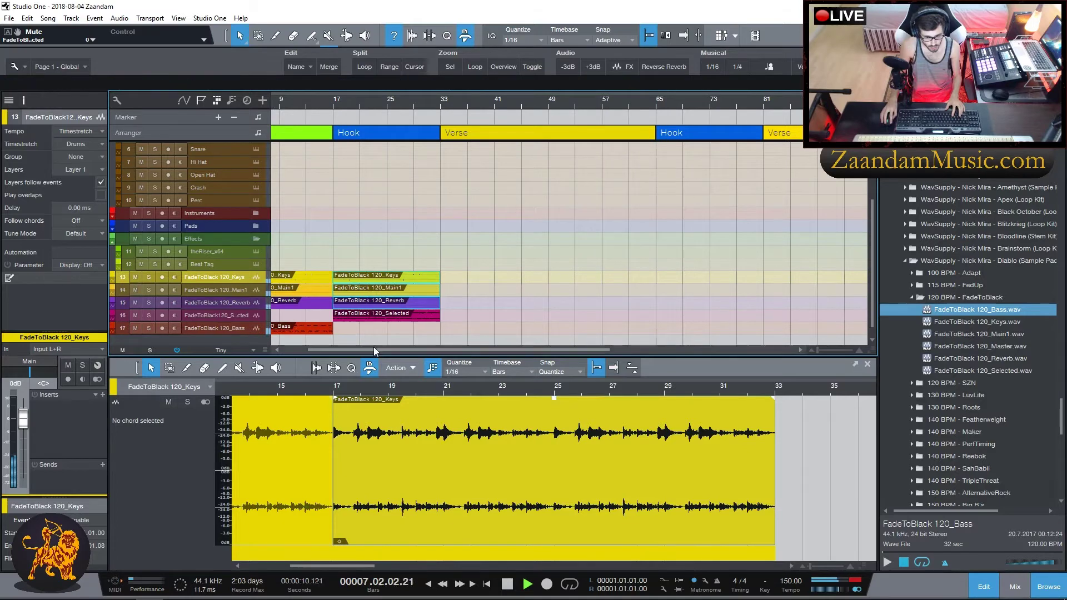
left_click_drag(373, 350, 345, 351)
- Copy the Clap pattern from the scratch pad to bar 9 of the Intro, extended to the end of the Hook at bar 33
left_click(983, 587)
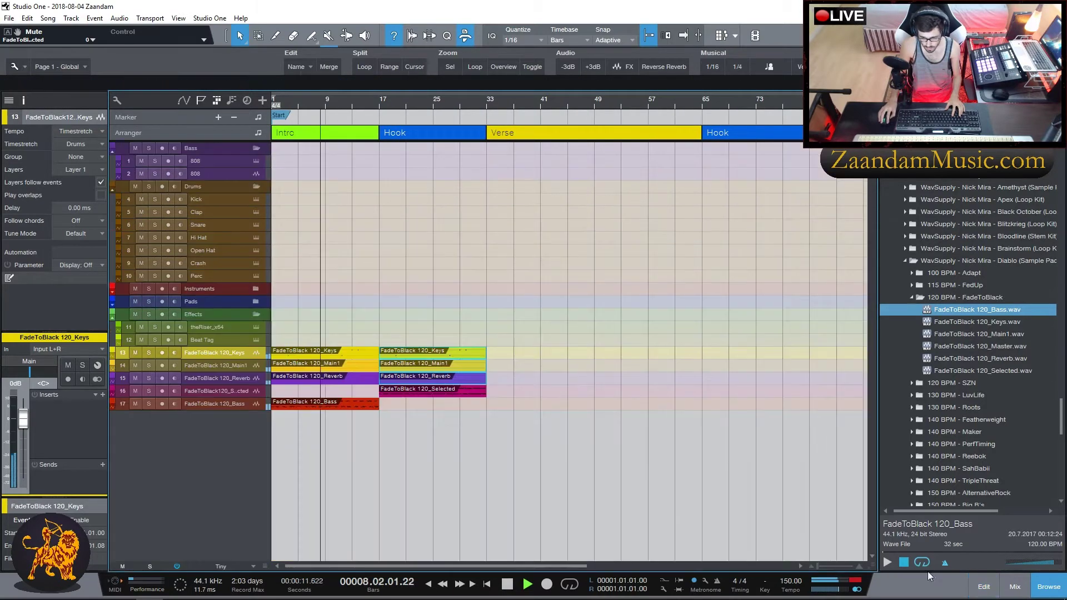
left_click(1048, 587)
left_click(720, 35)
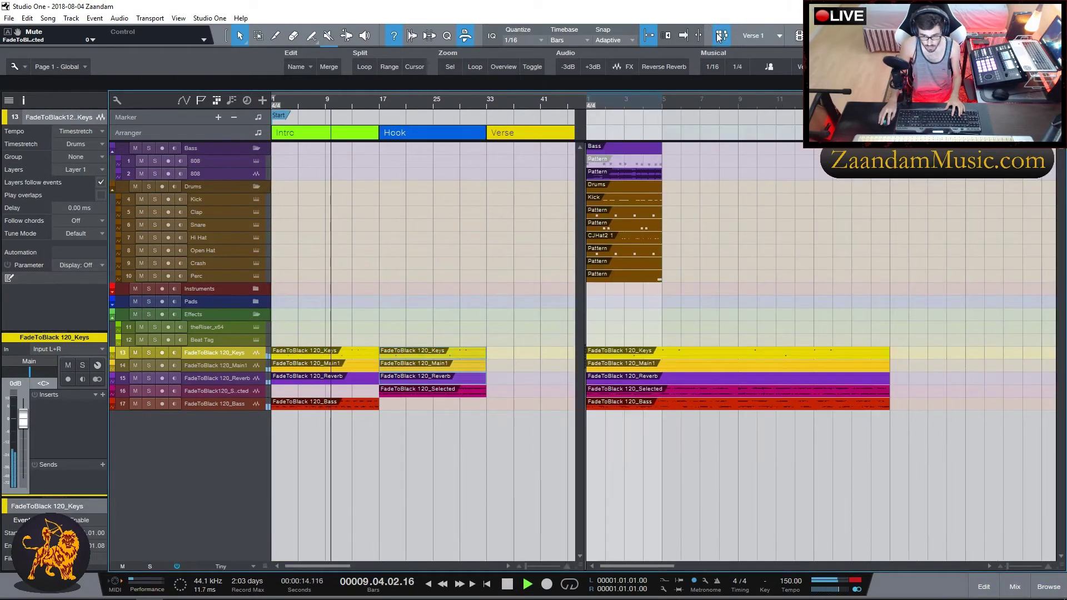
left_click_drag(607, 211, 487, 216)
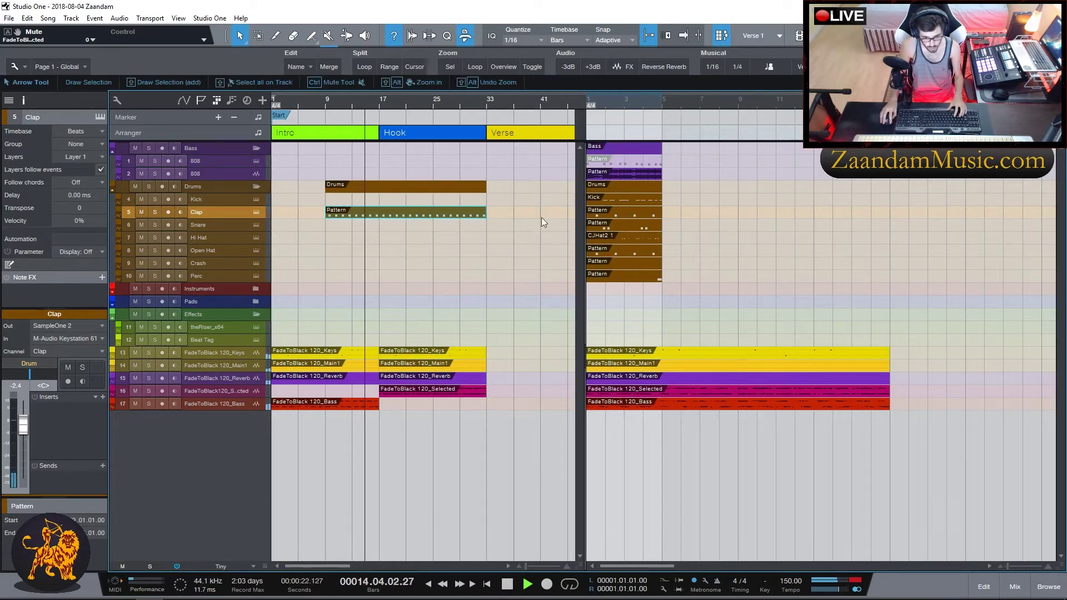
- Fill the first Hook from bar 17 to 33 with four copies each of the scratch pad's 808 audio clip and Kick pattern
left_click_drag(603, 175, 395, 171)
key("d")
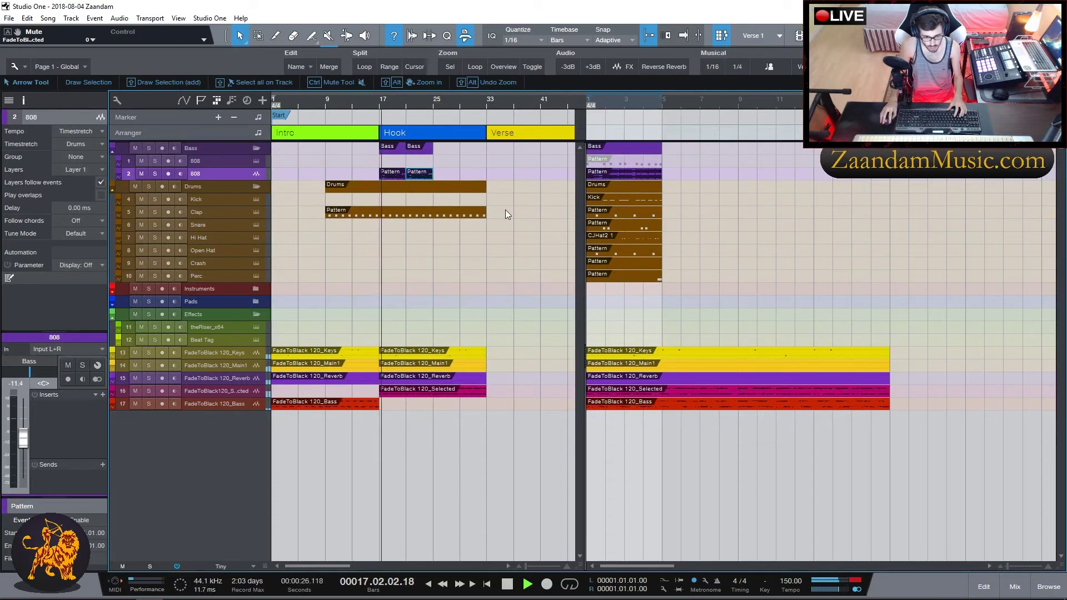
key("d")
key("d")
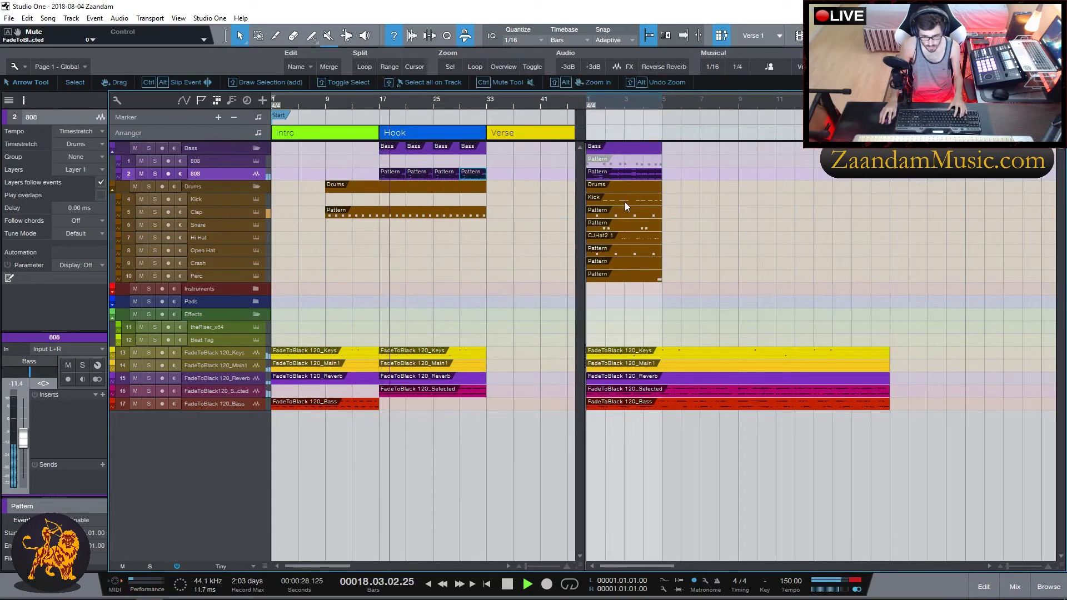
left_click_drag(436, 205, 394, 199)
key("d")
key("d")
key("d")
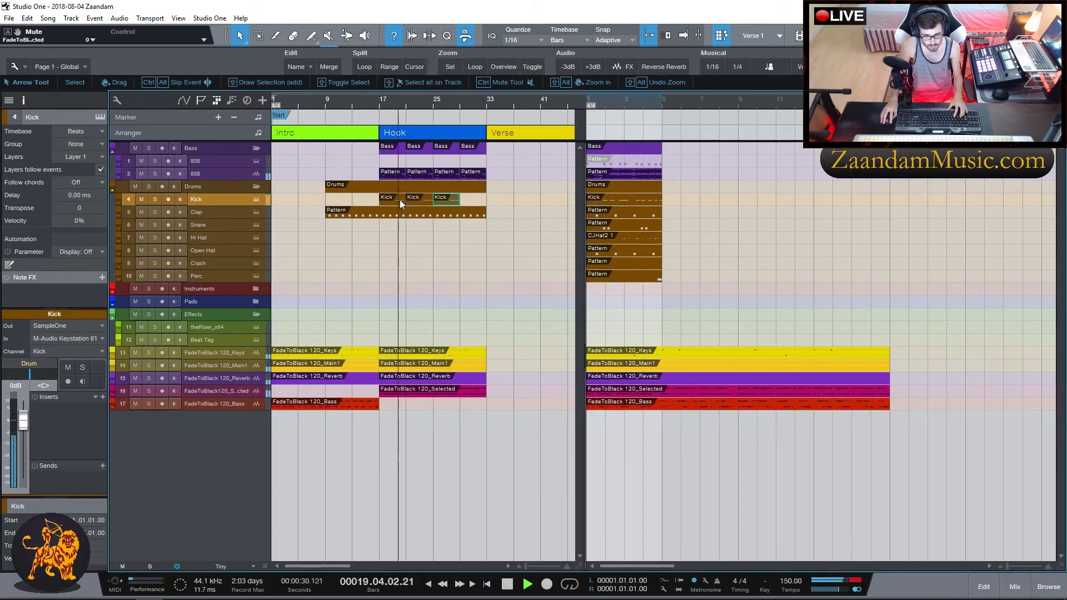
- Fill the first Hook from bar 17 to 33 with four copies each of the scratch pad's Snare and Hi Hat patterns
left_click_drag(625, 224, 393, 225)
key("d")
key("d")
key("d")
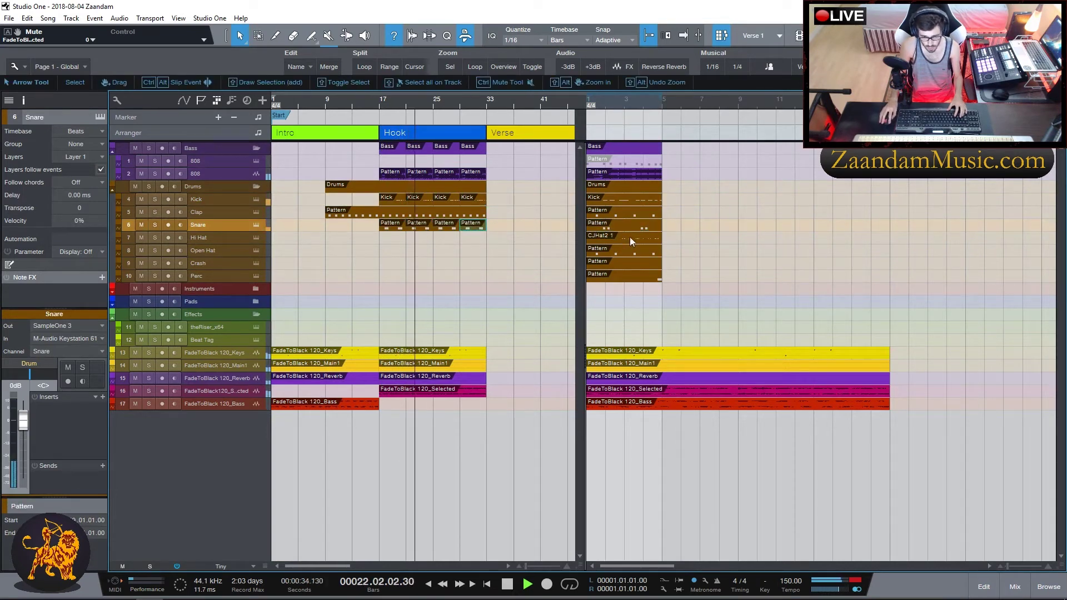
left_click_drag(629, 237, 393, 243)
key("d")
key("d")
key("d")
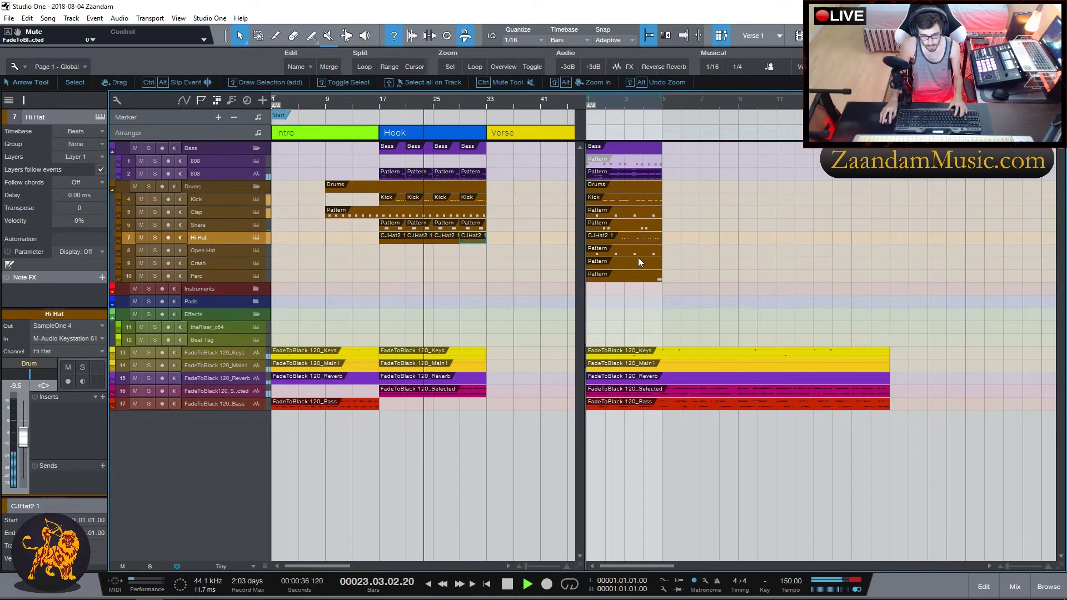
- Fill the first Hook from bar 17 to 33 with four copies each of the scratch pad's Open Hat and Perc patterns
left_click_drag(621, 251, 392, 250)
key("d")
key("d")
key("d")
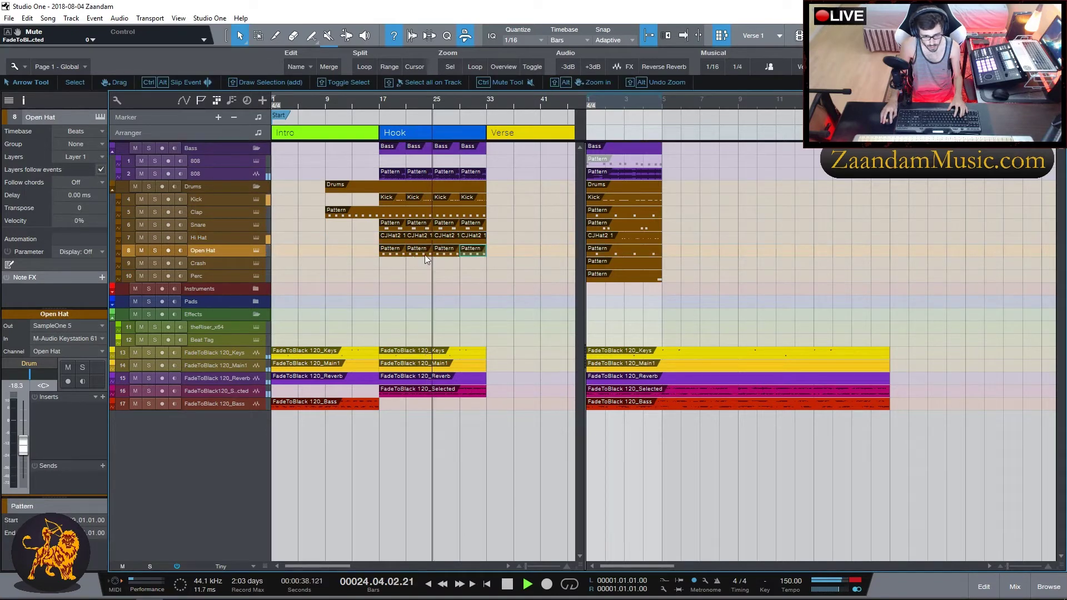
left_click_drag(613, 280, 388, 281)
key("d")
key("d")
key("d")
- Remove the Crash track, close the scratch pad and loop playback from bar 1 to bar 33
right_click(215, 262)
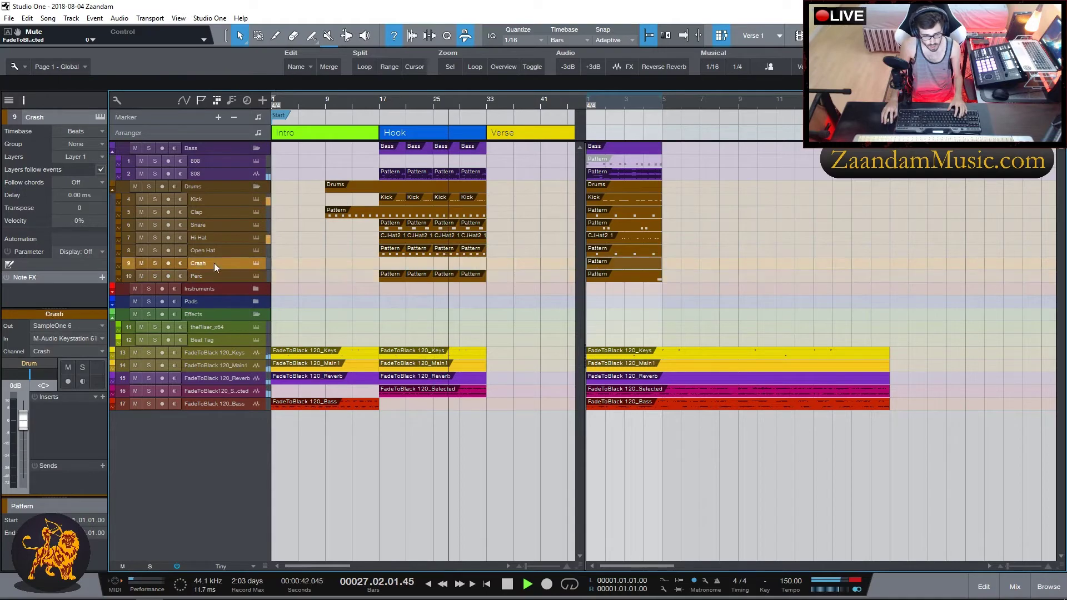
left_click(283, 318)
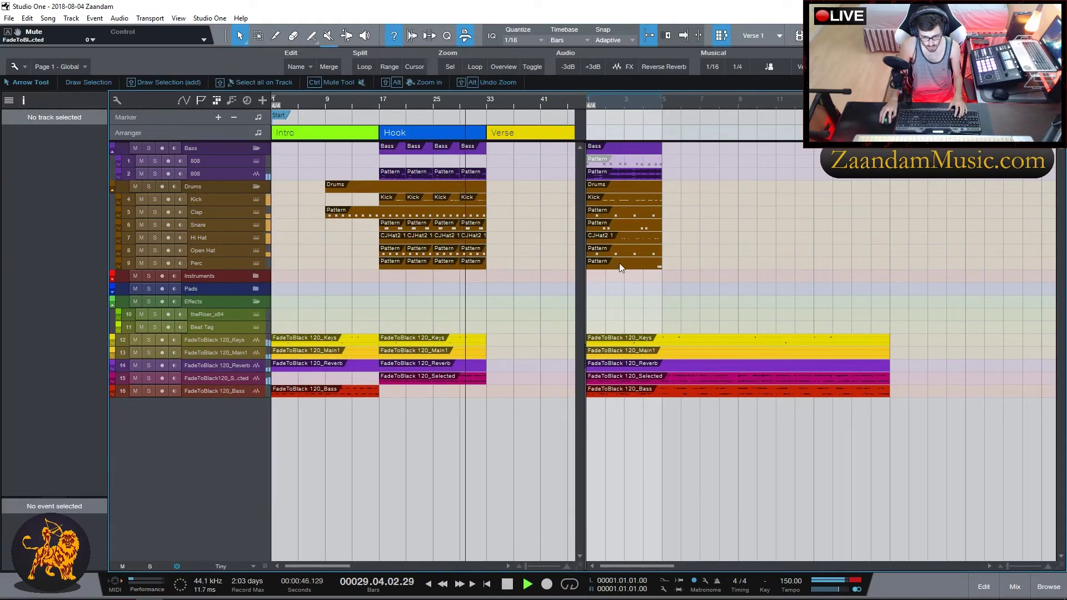
left_click(721, 35)
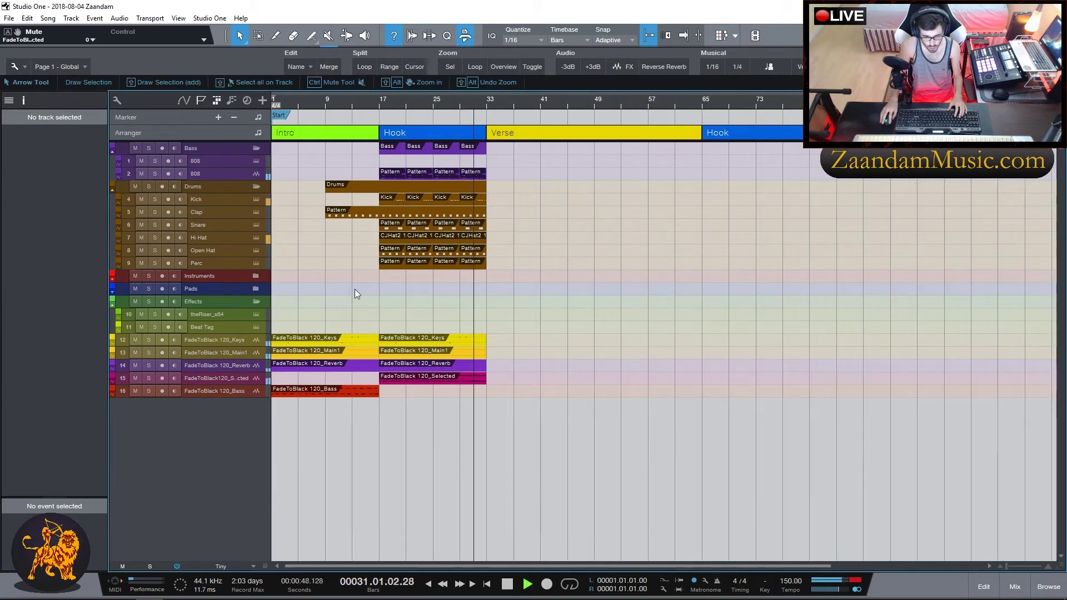
left_click(489, 106, "alt")
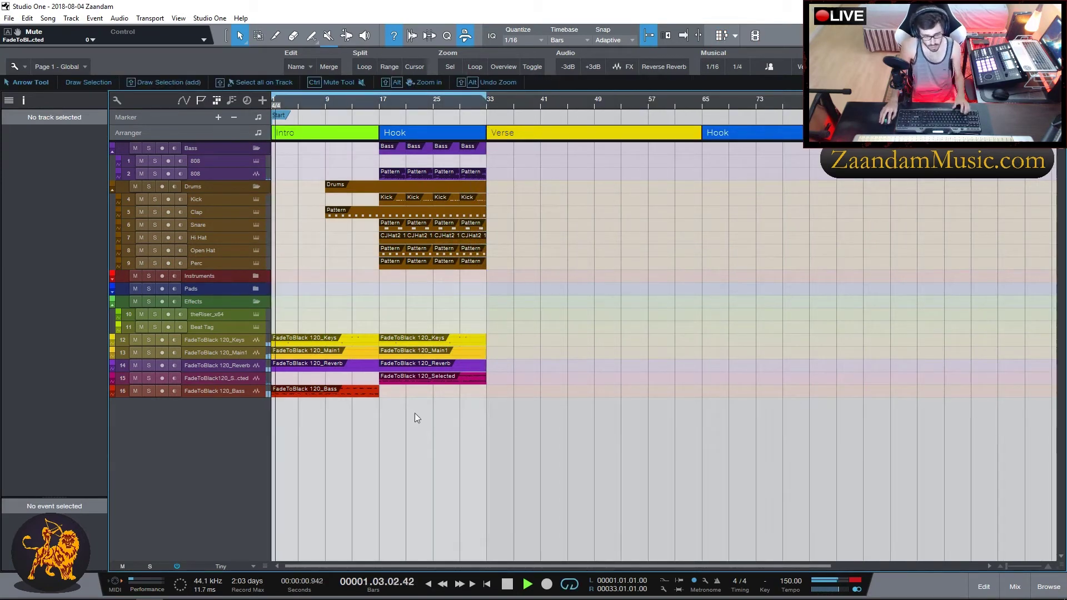
- Fill the Verse from bar 33 to 65 with two consecutive copies each of the Bass, Keys, Main1 and Reverb clips
left_click_drag(293, 392, 507, 396)
key("d")
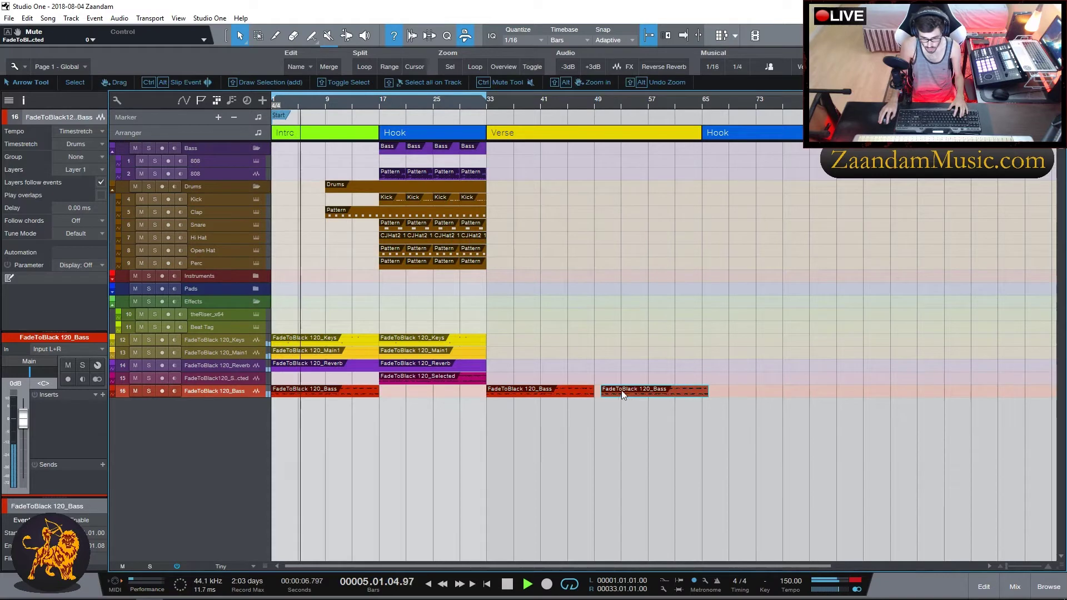
left_click_drag(509, 318, 557, 376)
left_click_drag(528, 341, 519, 339)
key("d")
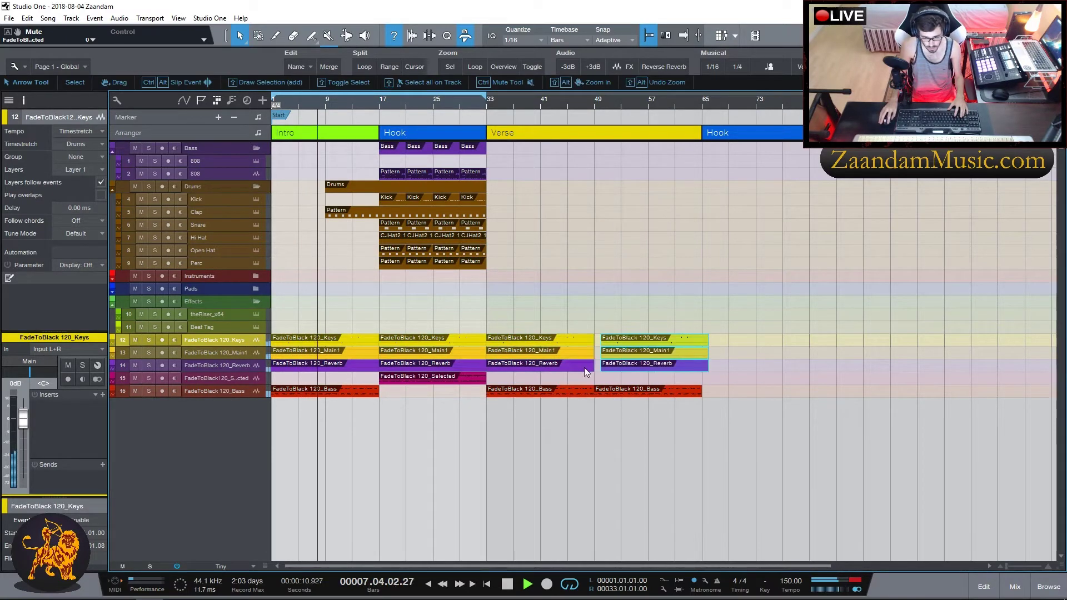
left_click_drag(613, 341, 606, 341)
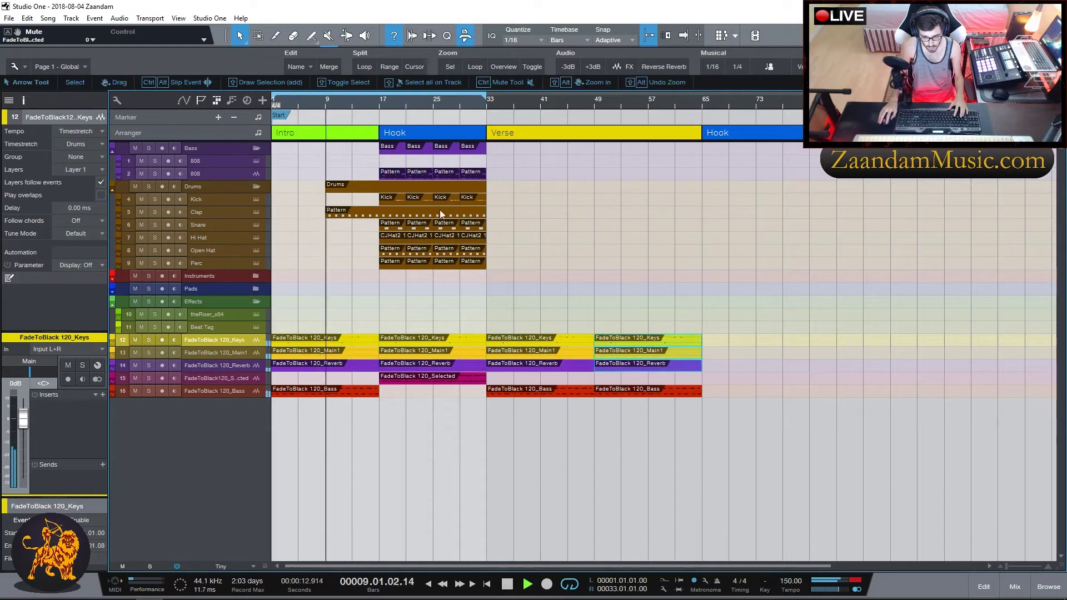
- Extend the Clap pattern to the end of the Verse at bar 65 and place two copied Open Hat patterns from bar 41 to 49
left_click_drag(486, 212, 702, 212)
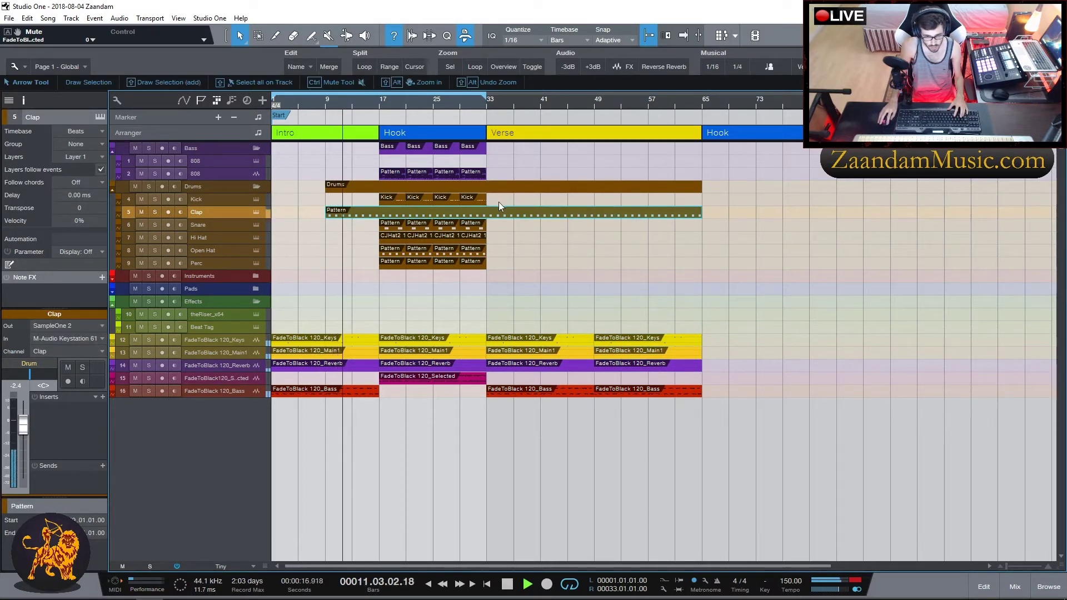
left_click_drag(493, 251, 432, 248)
key("d")
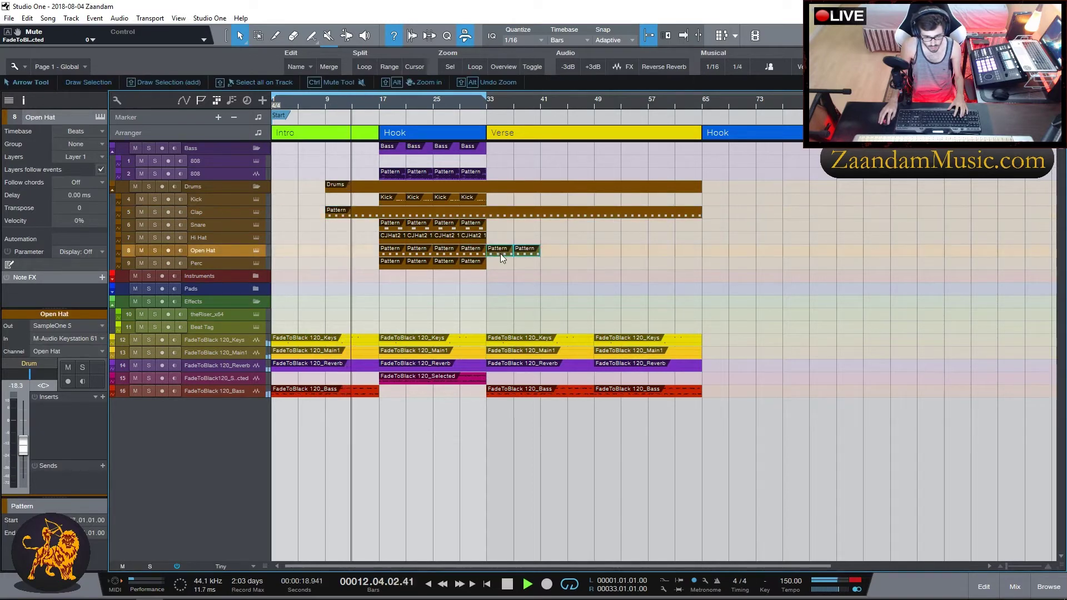
left_click_drag(513, 252, 561, 258)
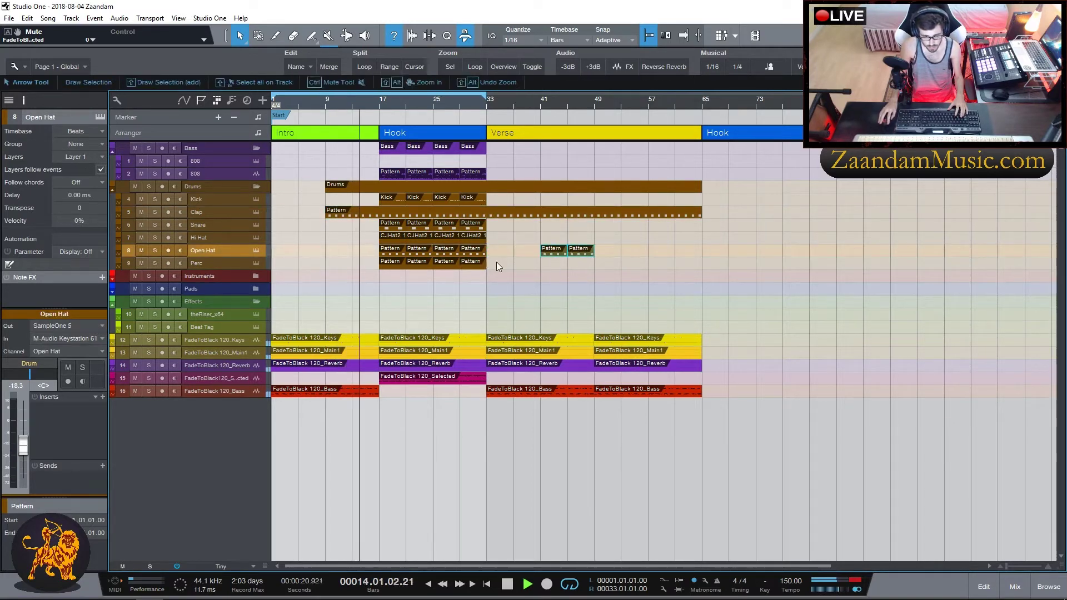
- Copy two Perc patterns from the Hook into the Verse, placed from bar 45 to 53
left_click_drag(495, 262, 439, 260)
key("d")
left_click_drag(504, 264, 608, 267)
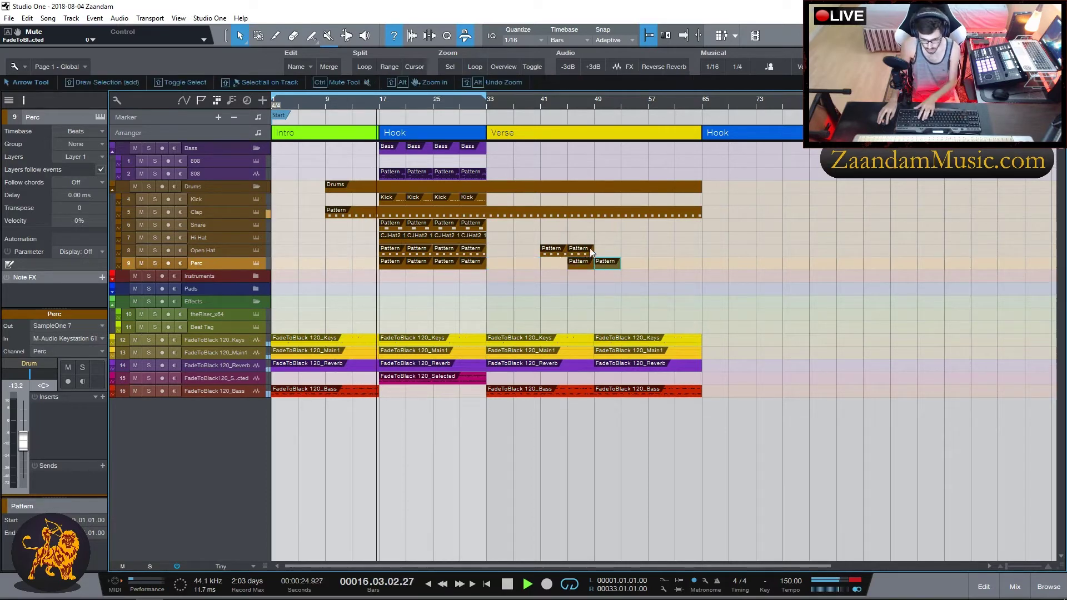
- Extend the Verse's Open Hat patterns to bar 57 by duplicating the last one twice
left_click(589, 248)
key("d")
key("d")
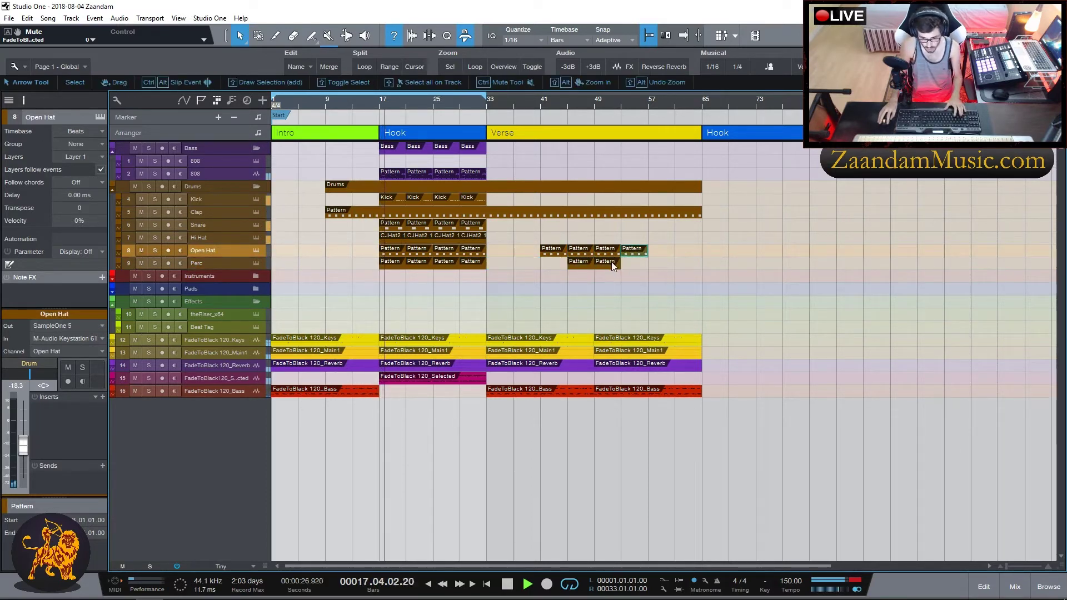
- Duplicate the last Perc pattern in the Verse once more, and delete all Perc patterns from the Verse
left_click(611, 262)
key("d")
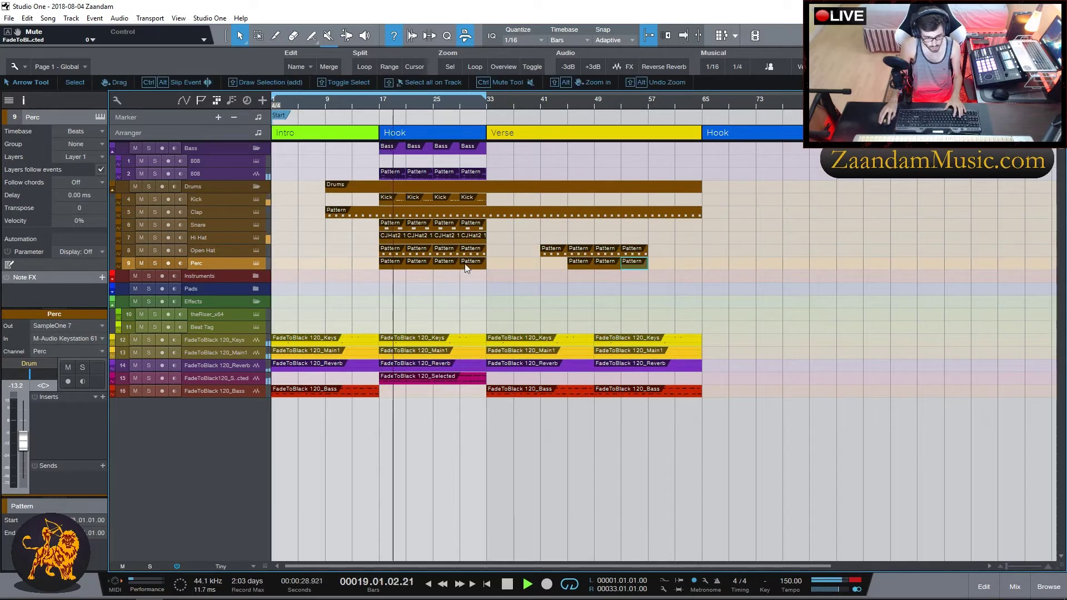
left_click_drag(593, 264, 642, 268)
key("Delete")
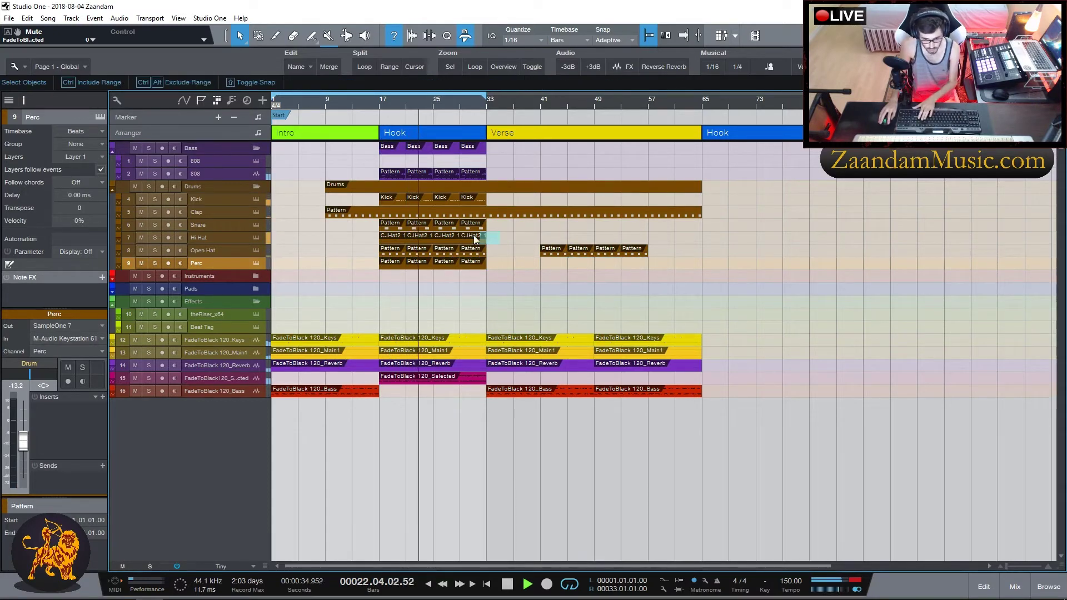
- Make three copies of the Hook's last Hi Hat clip and place them in the Verse from bar 45 to 57
left_click(473, 235)
key("d")
key("d")
key("d")
left_click_drag(500, 236, 581, 238)
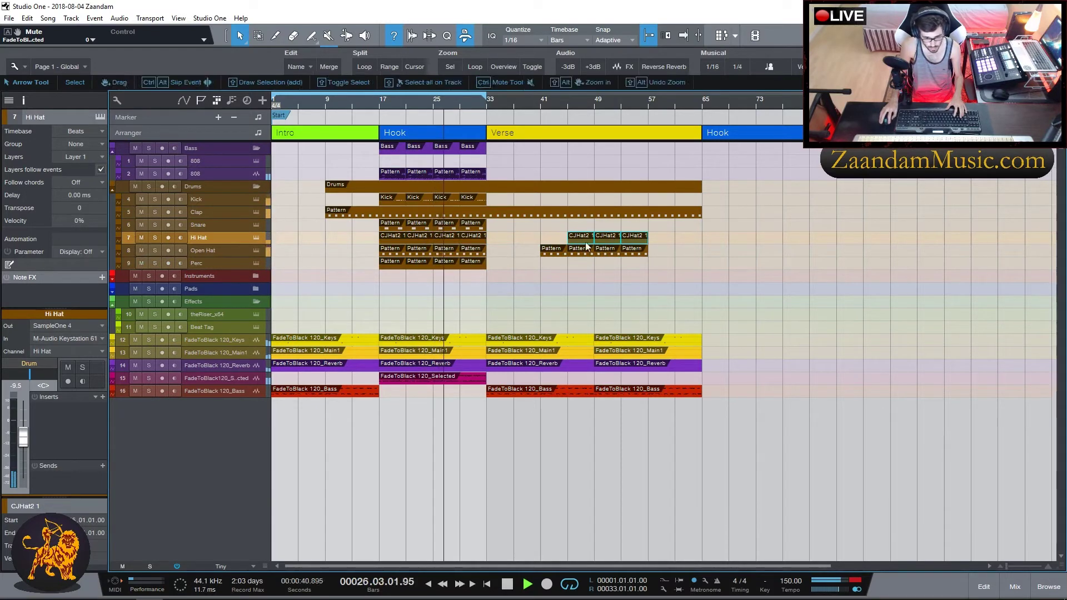
- Copy the Hook's last Kick clip to bar 41 in the Verse and duplicate it four times, filling up to bar 61
left_click_drag(473, 201, 552, 201)
key("d")
key("d")
key("d")
key("d")
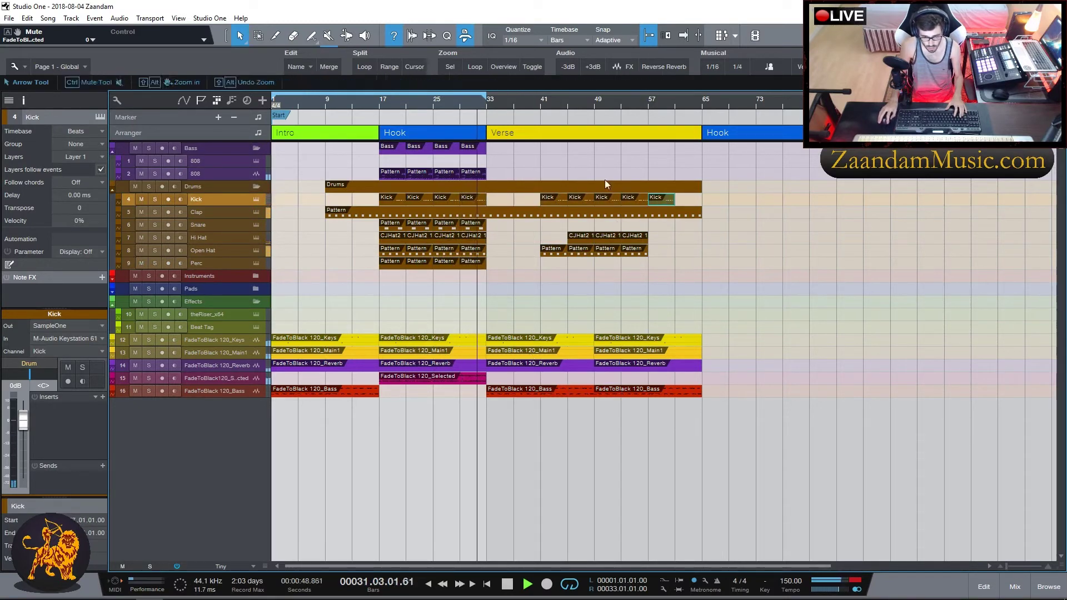
- Turn off loop playback and leave the transport stopped at the start of the song
left_click(459, 379)
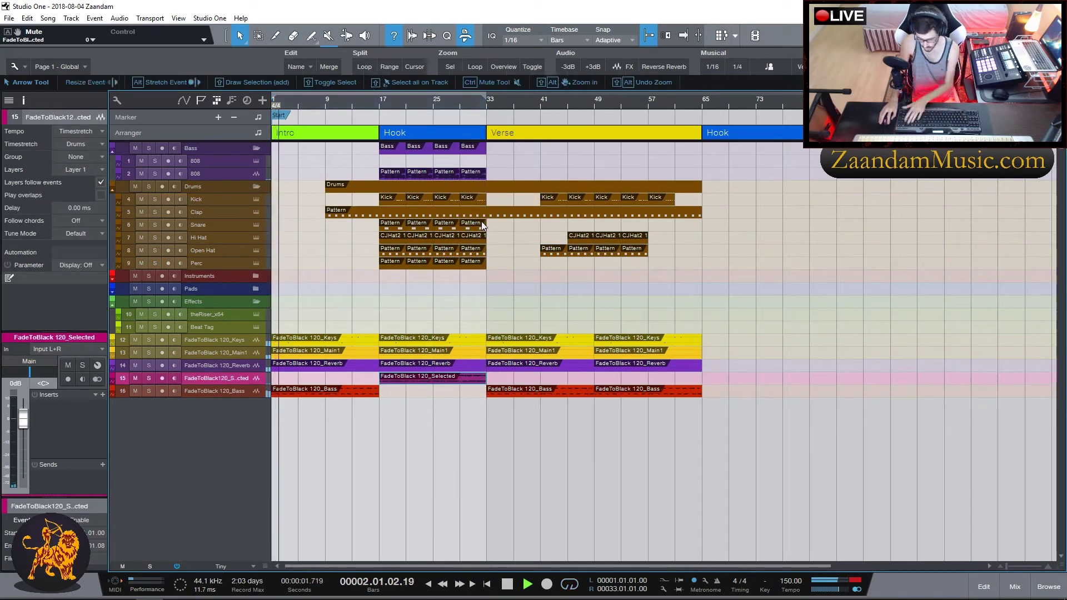
key("space")
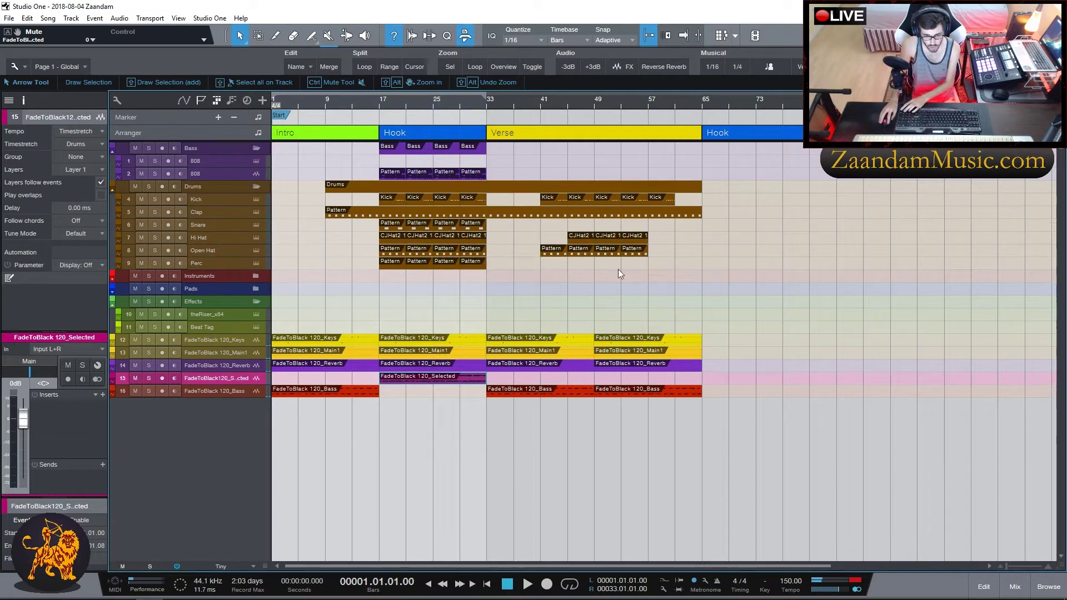
key("space")
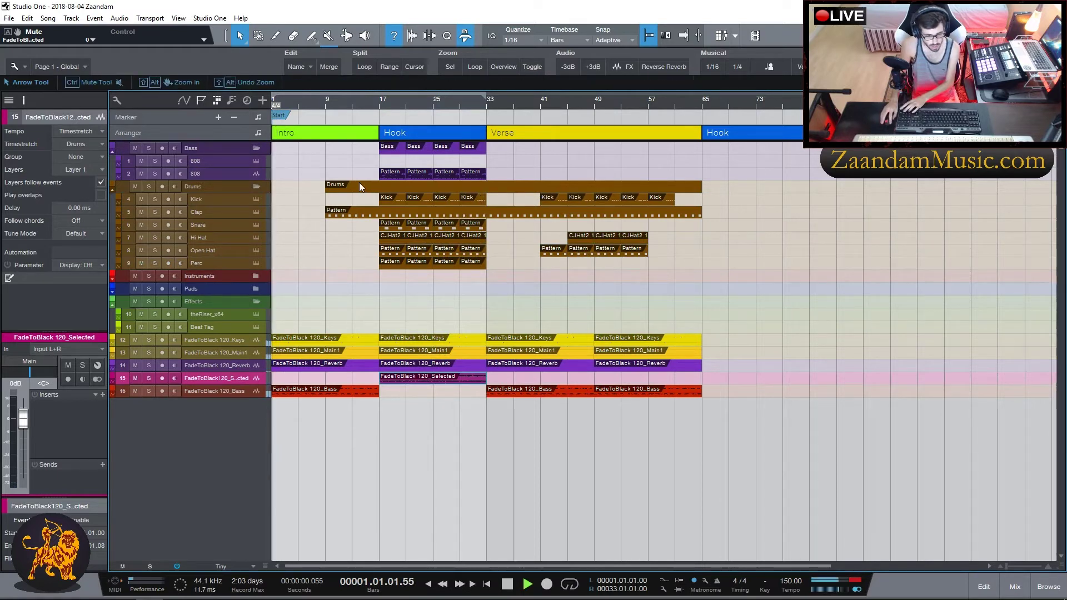
key("space")
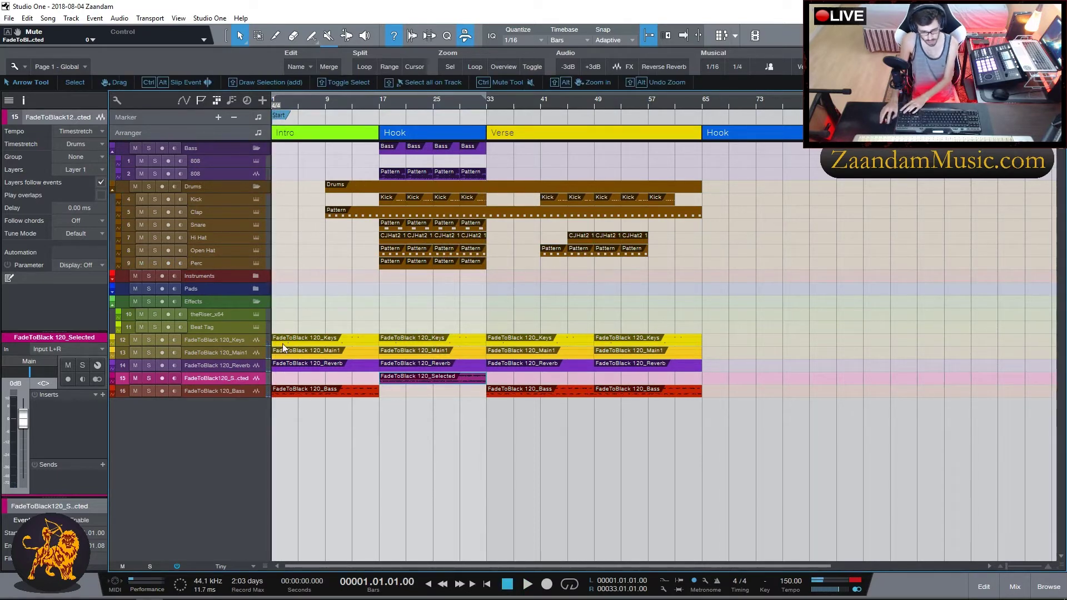
- Move the FadeToBlack 120_Keys and FadeToBlack 120_Main1 tracks into the Instruments folder
left_click_drag(215, 341, 229, 276)
double_click(230, 355)
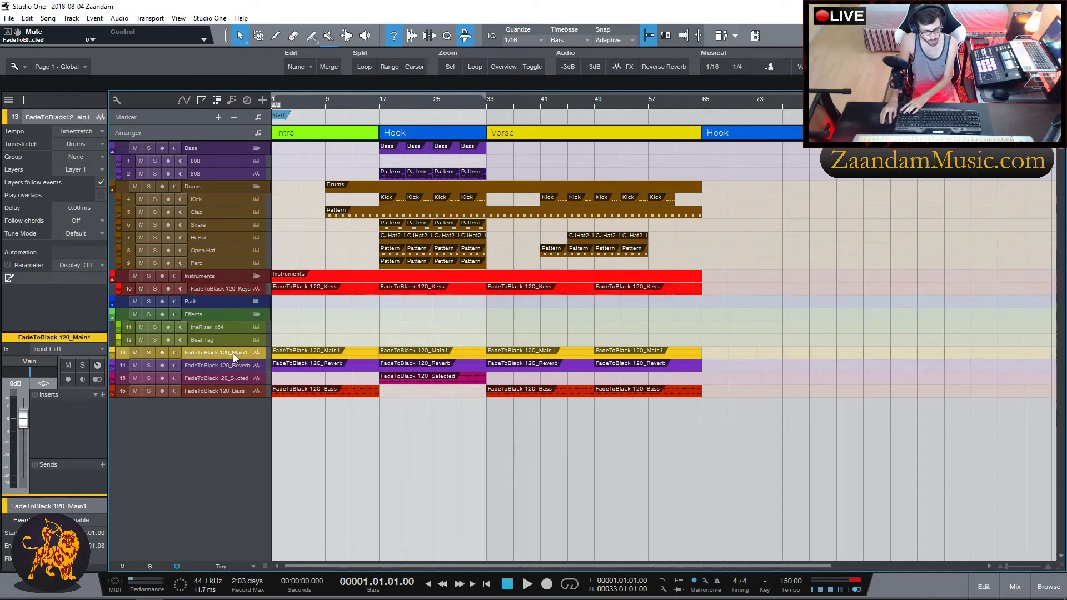
left_click_drag(212, 352, 217, 275)
- Move the FadeToBlack 120_Reverb and FadeToBlack120_Selected tracks into the Pads folder
left_click(225, 366)
left_click_drag(225, 366, 222, 314)
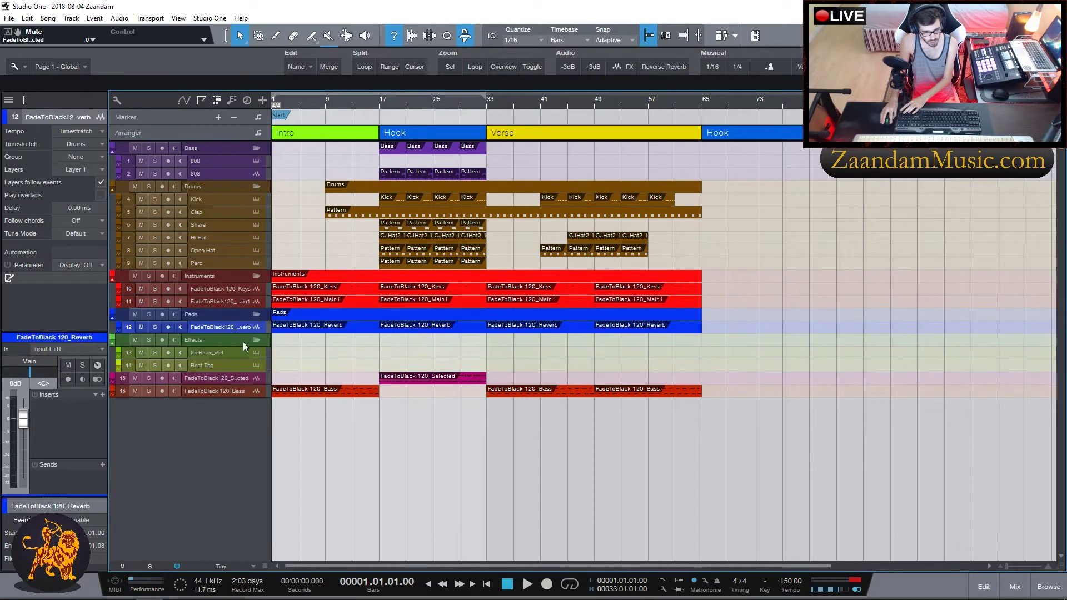
left_click(224, 382)
left_click_drag(231, 381, 221, 323)
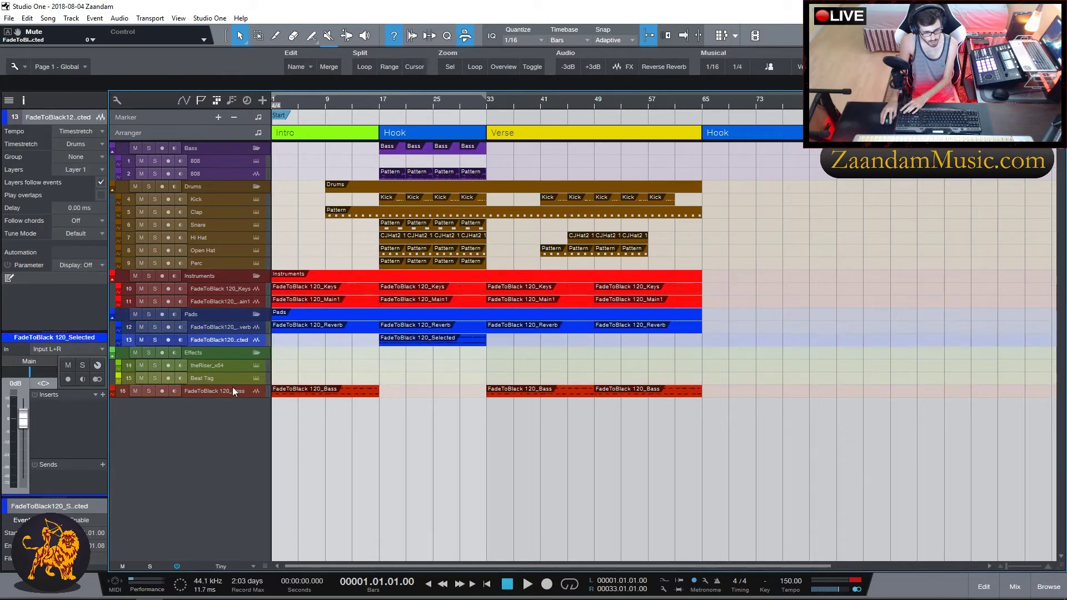
- Move the FadeToBlack 120_Bass track into the Instruments folder below Main1 and start playback from bar 1
left_click(229, 391)
left_click_drag(228, 392, 221, 311)
key("space")
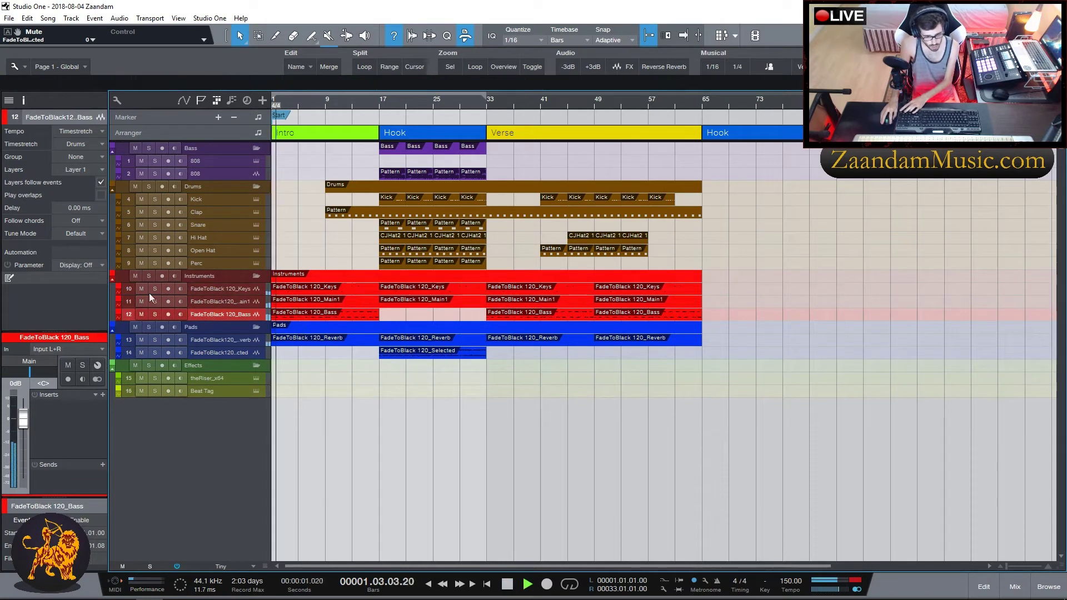
- Solo the Instruments folder and move the FadeToBlack 120_Bass track into the Bass folder, auditioning from the song's start
left_click(149, 276)
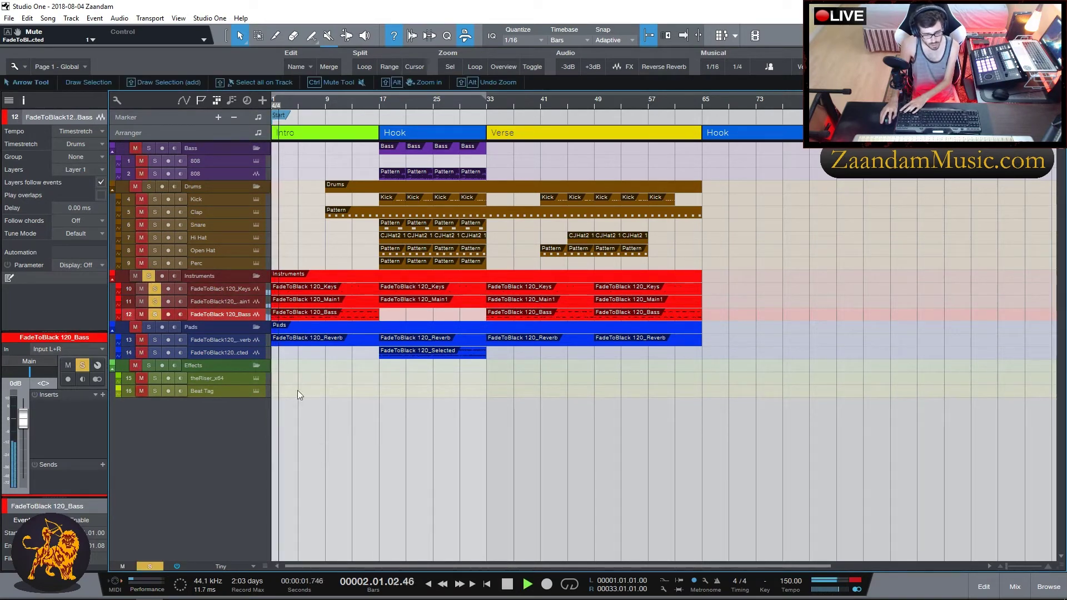
key("space")
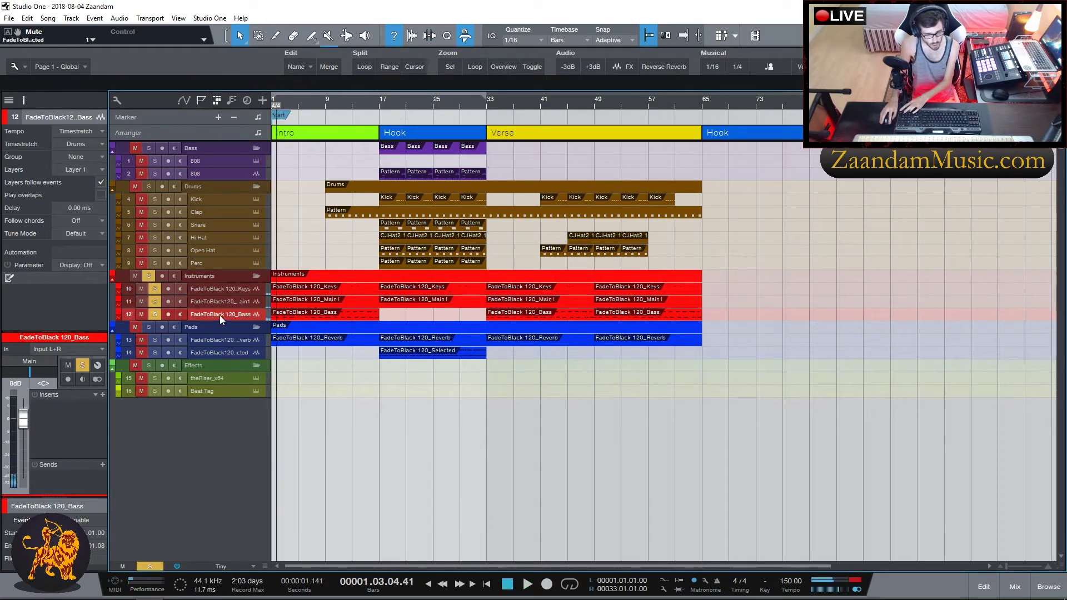
left_click_drag(197, 144, 204, 149)
key("comma")
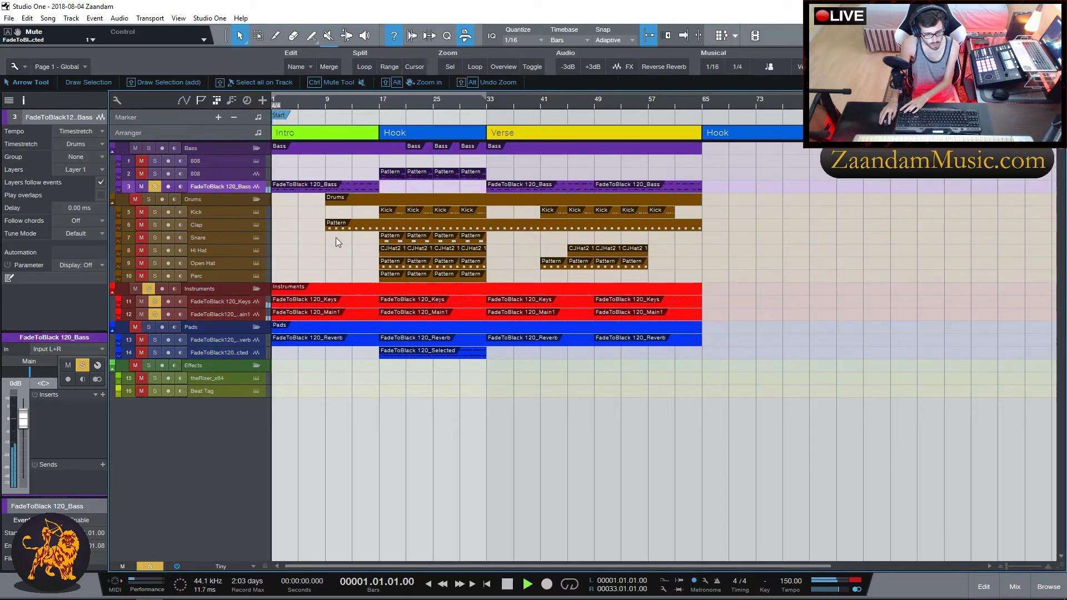
key("space")
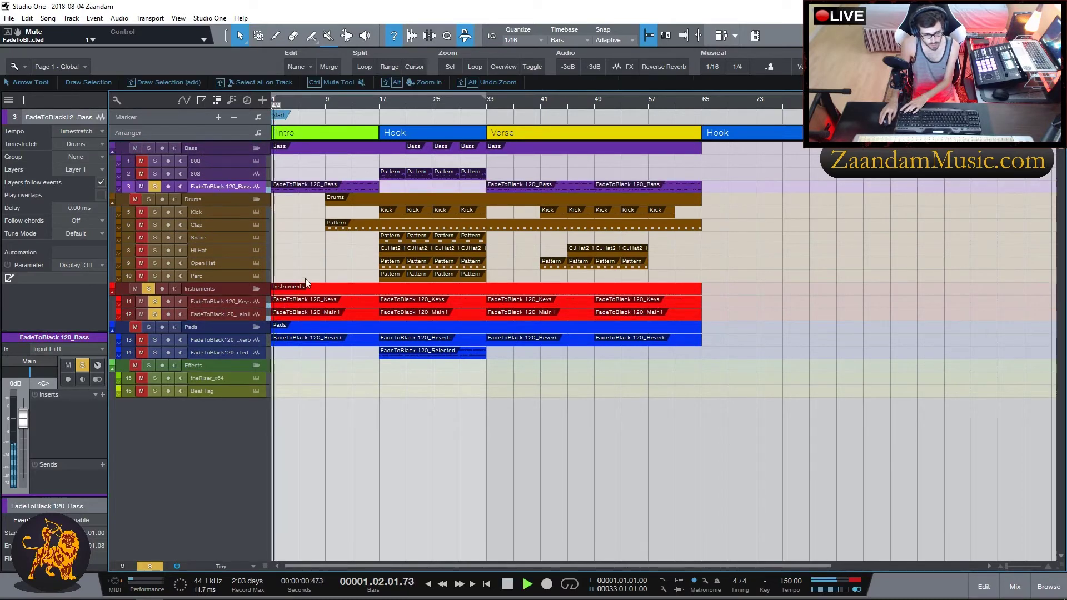
key("space")
- Solo only the Pads folder and listen to it on its own
left_click(149, 327)
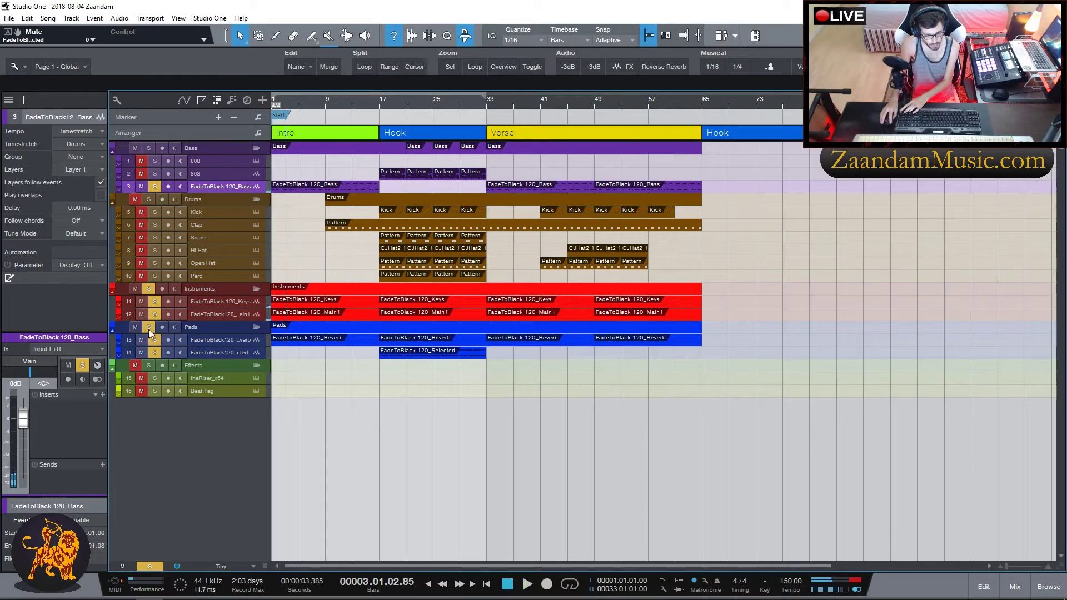
left_click(149, 327, "ctrl")
key("space")
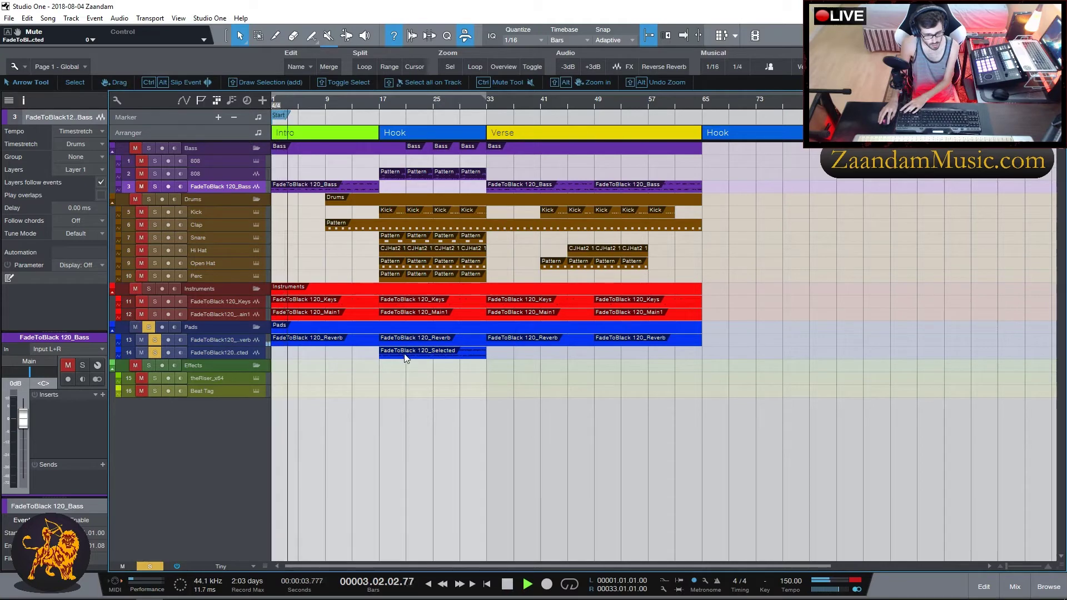
key("space")
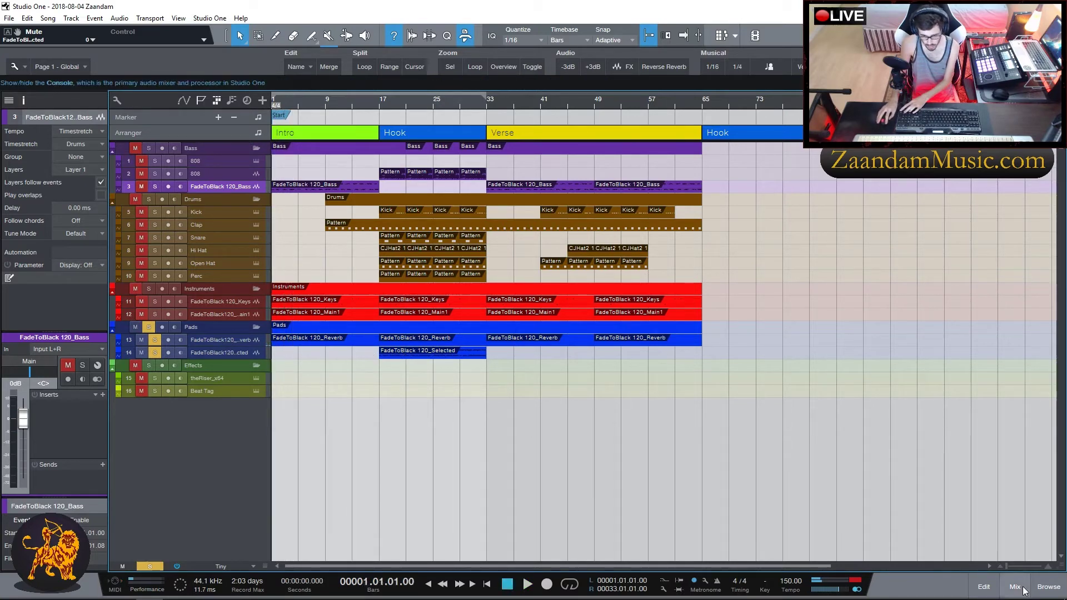
- Clear all solos and balance the FadeToBlack channels in the mixer during playback: Bass -1.2, Keys -1.2, Main1 -1.3 and Reverb +0.8 dB
key("F3")
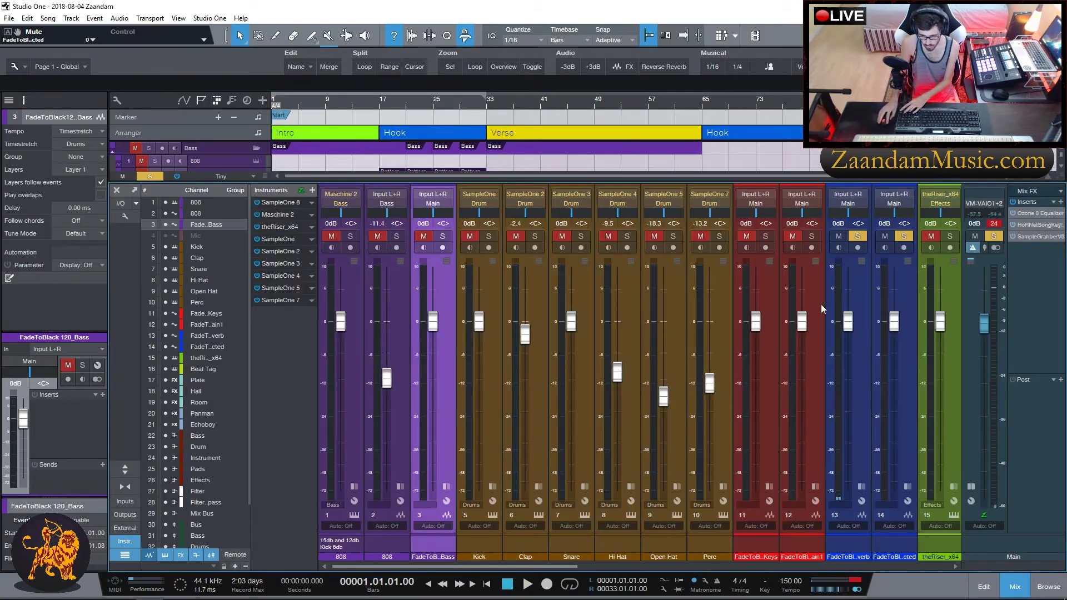
left_click(150, 177)
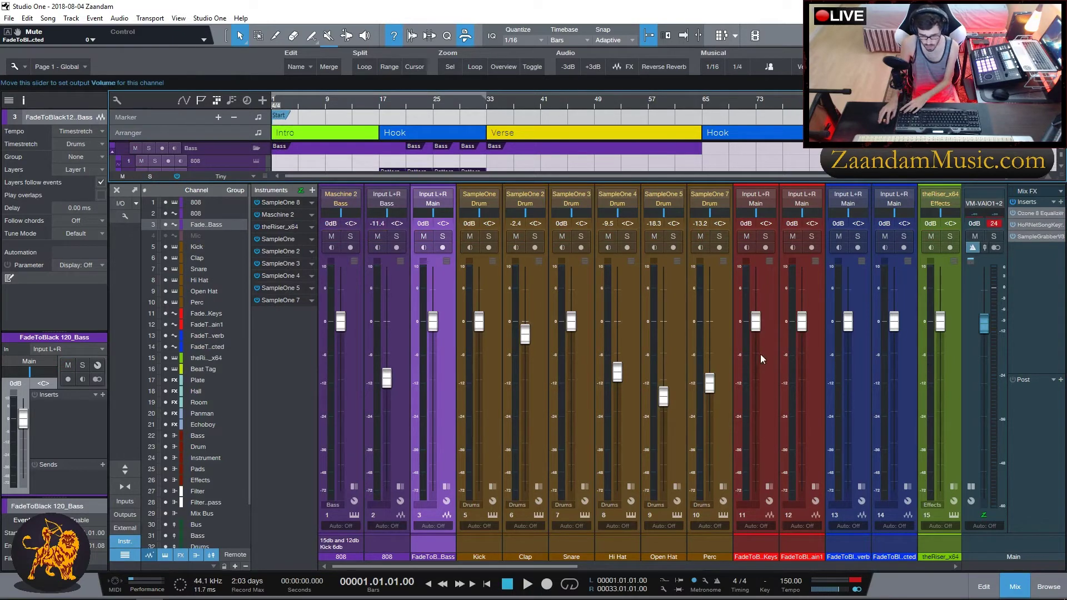
key("space")
left_click_drag(438, 328, 441, 331)
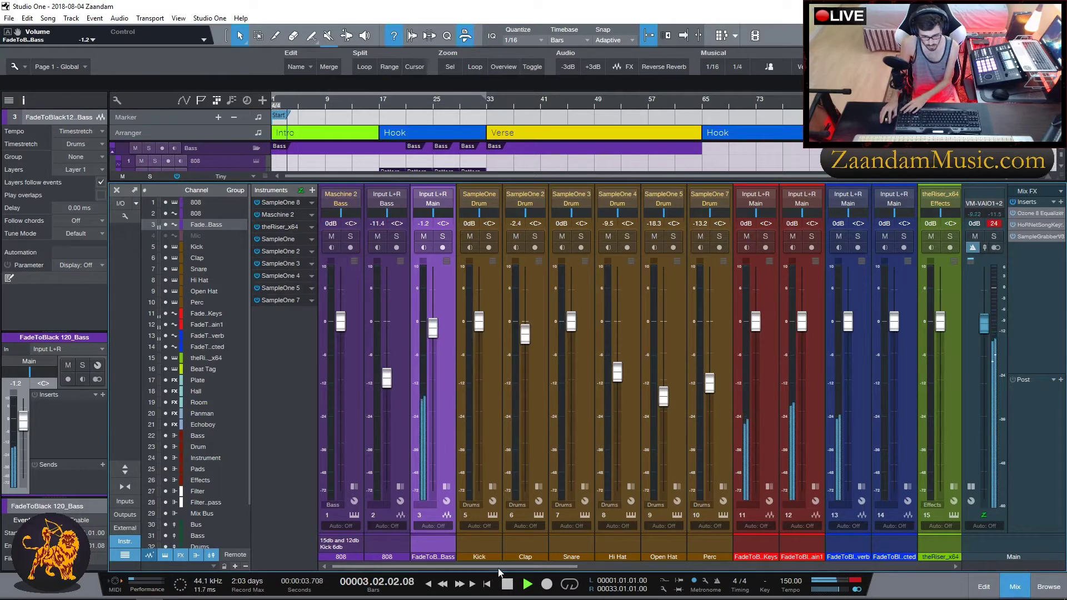
left_click_drag(497, 567, 563, 568)
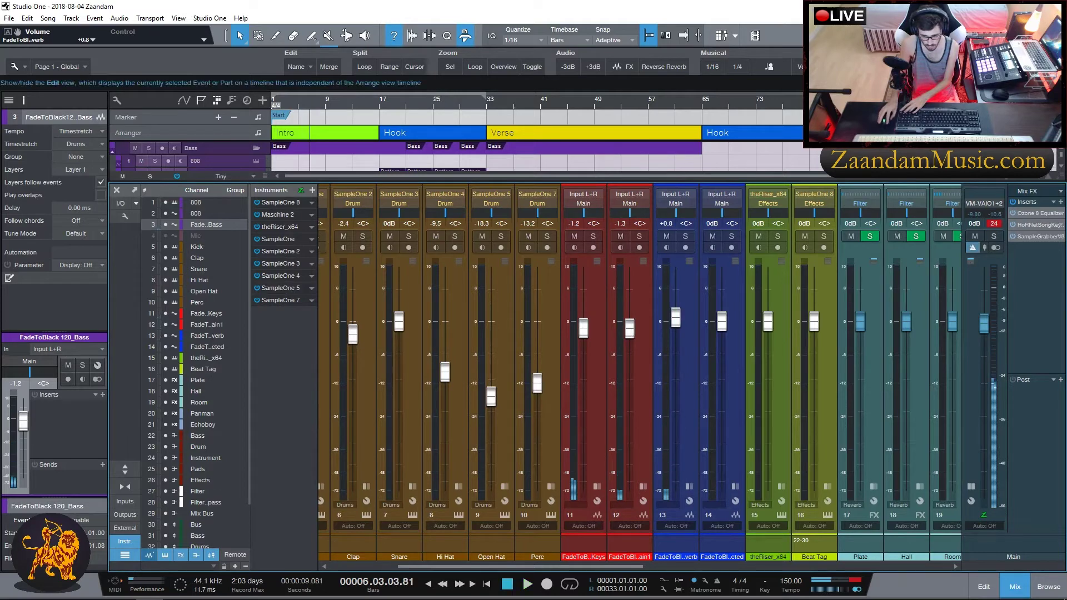
left_click(1015, 587)
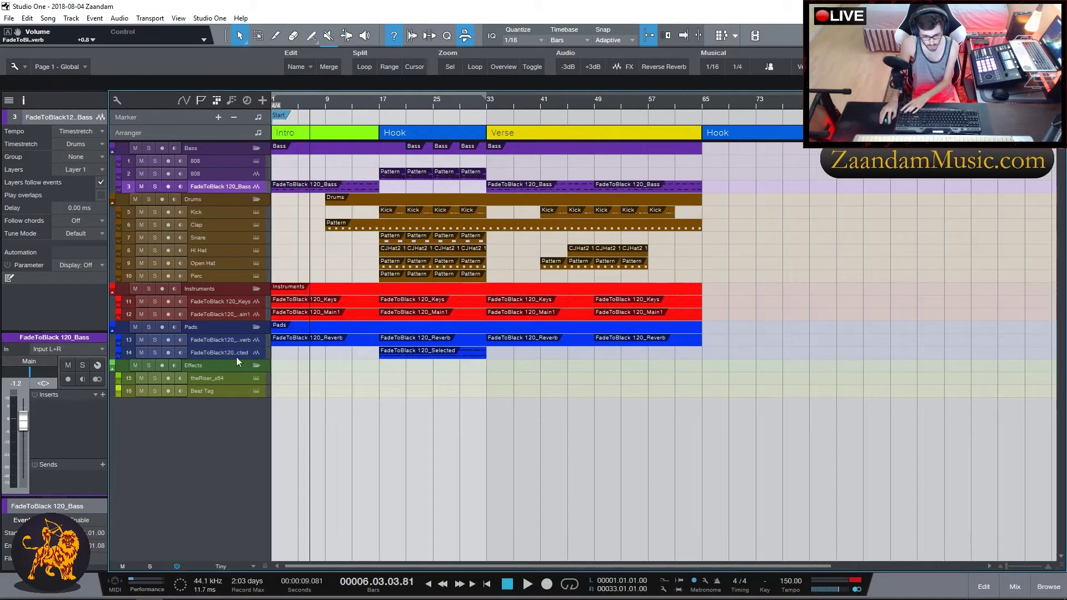
- Create an instrument part on the theRiser_x64 track covering the Intro's last two bars, from bar 15 to bar 17
double_click(365, 382)
left_click_drag(273, 383, 368, 384)
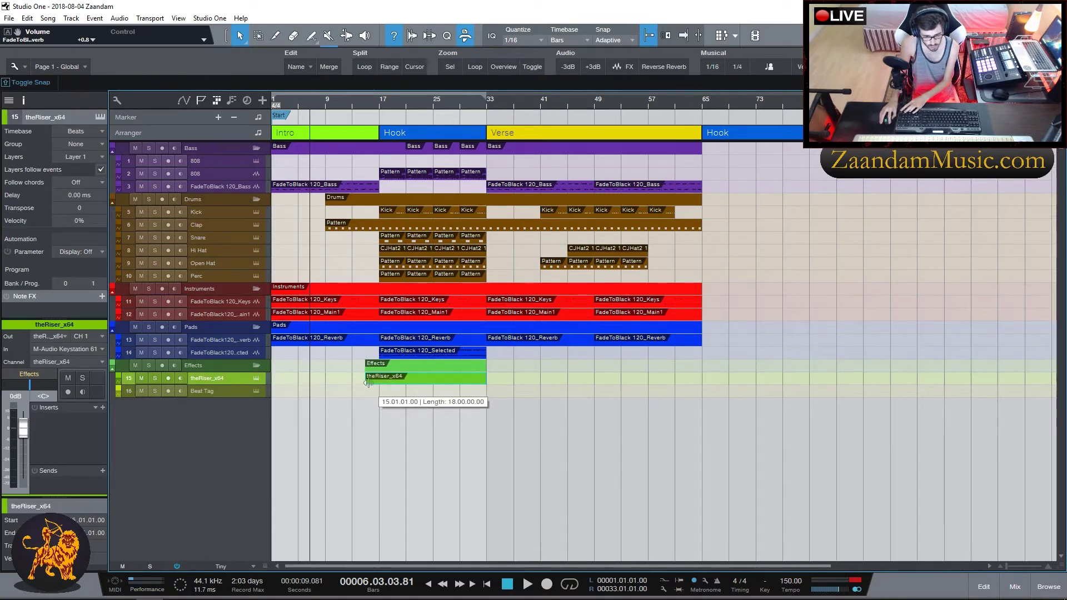
left_click_drag(486, 382, 376, 381)
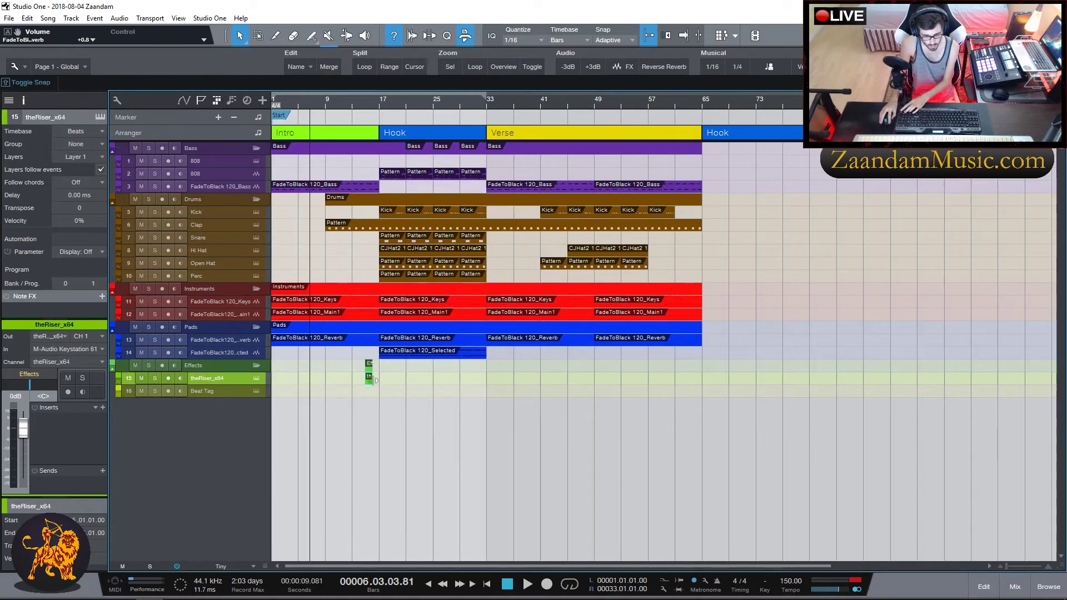
- Add a C 3 note to the riser part that spans its full length from bar 15 to bar 17
double_click(370, 380)
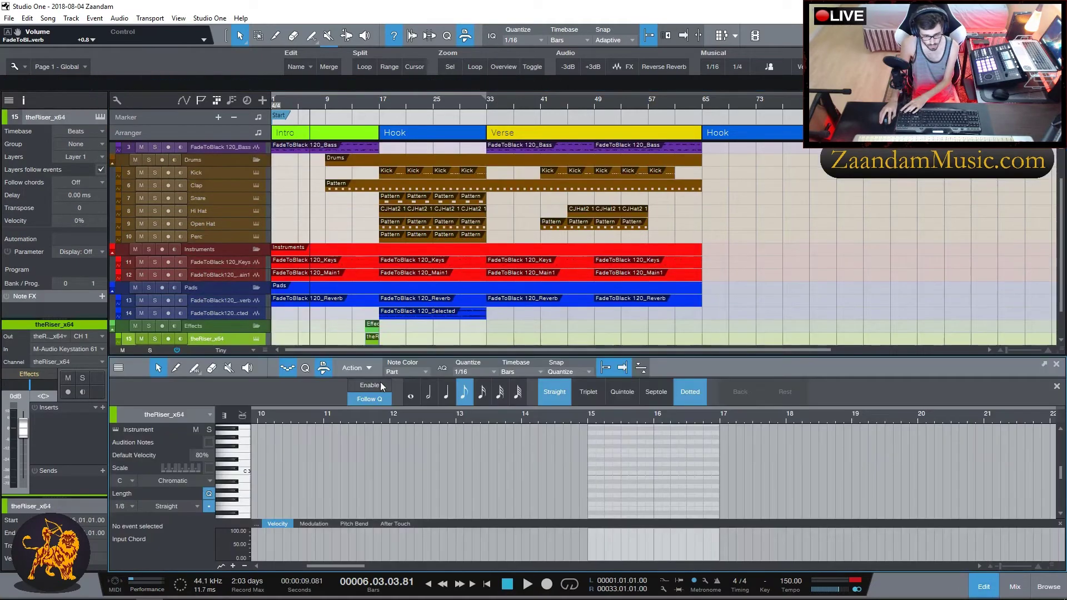
left_click(593, 475)
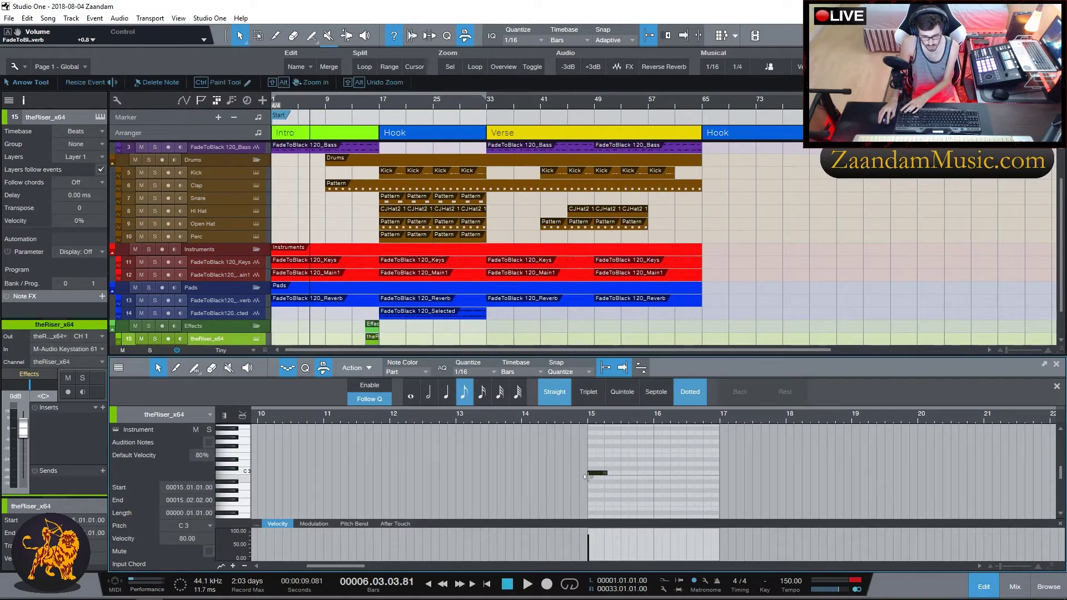
left_click_drag(607, 473, 719, 474)
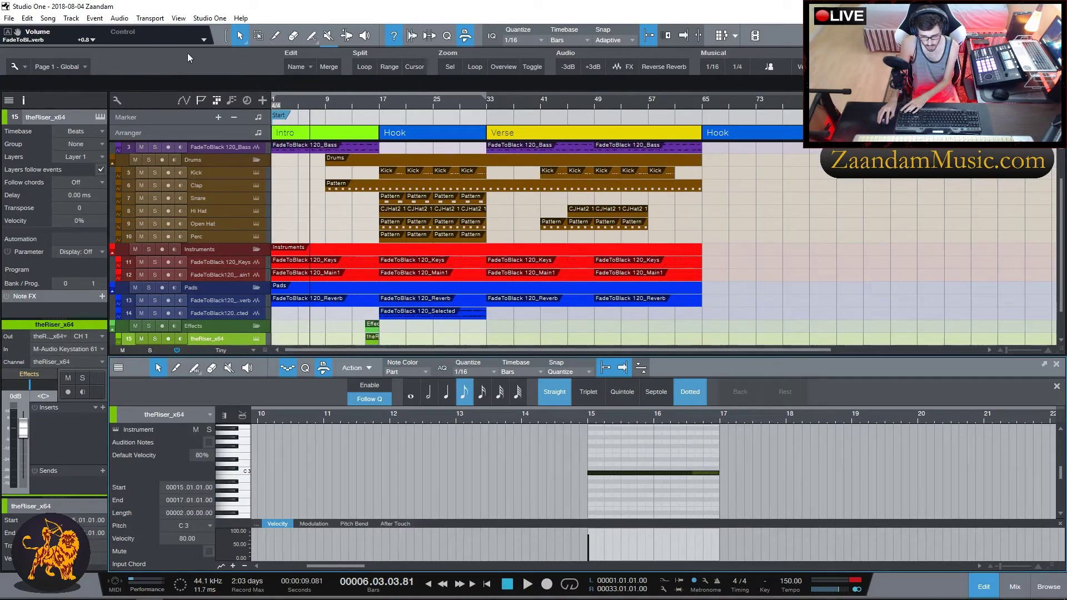
- Play the transition into the Hook from around bar 13 and lower the theRiser_x64 channel's volume to -34.4 dB
double_click(356, 109)
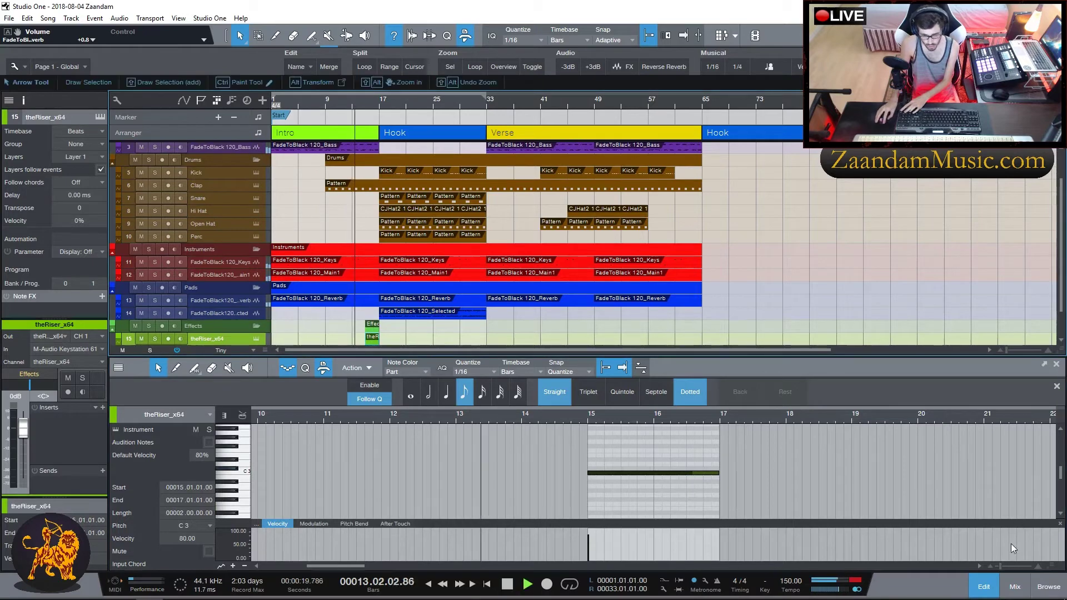
left_click(1015, 587)
left_click_drag(764, 322, 766, 444)
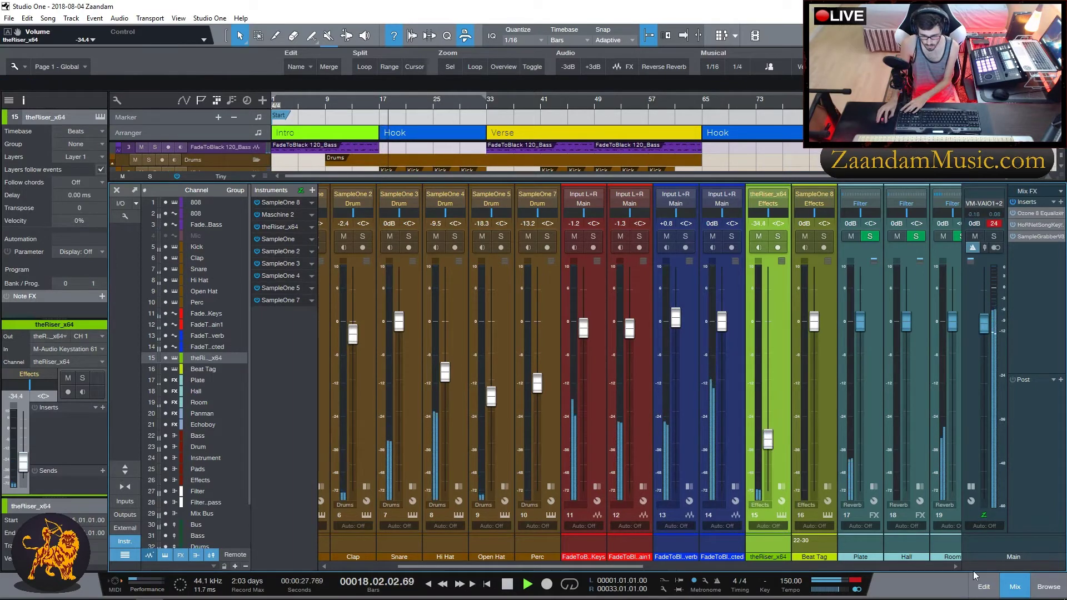
left_click(1007, 584)
key("space")
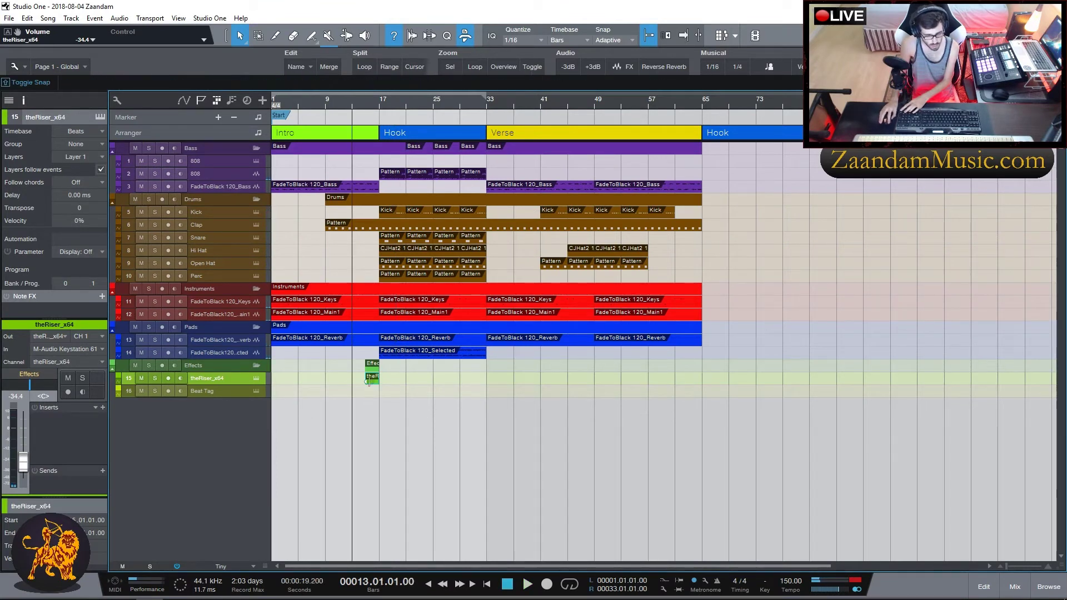
- Copy the riser part onto the Beat Tag track at bars 15 to 17 and raise the Beat Tag channel's volume to +3.5 dB
key("ctrl+d")
left_click_drag(387, 384, 365, 392)
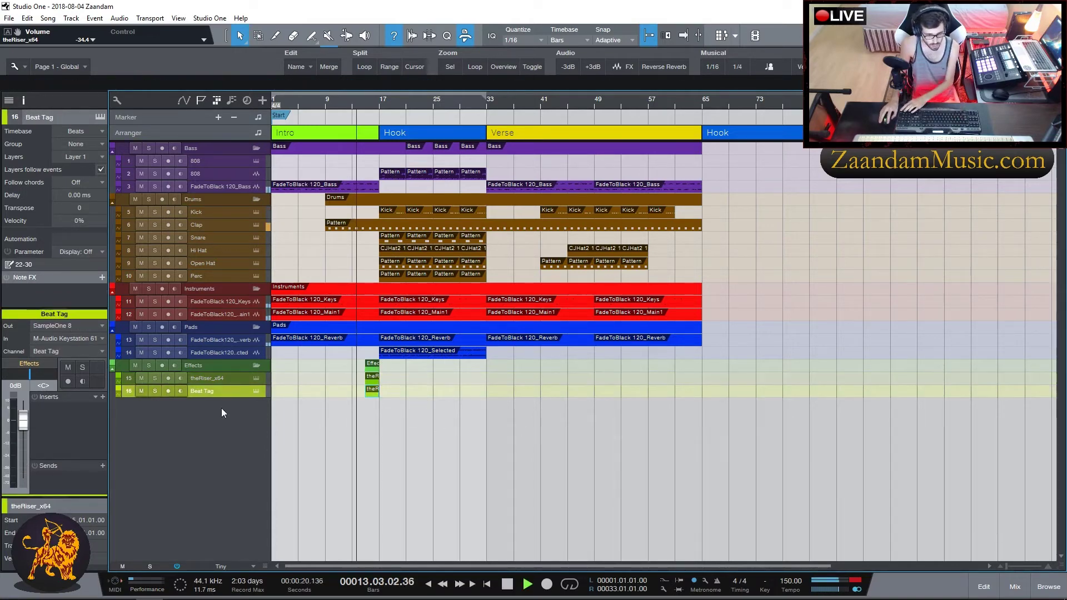
left_click(1014, 585)
left_click_drag(814, 322, 818, 305)
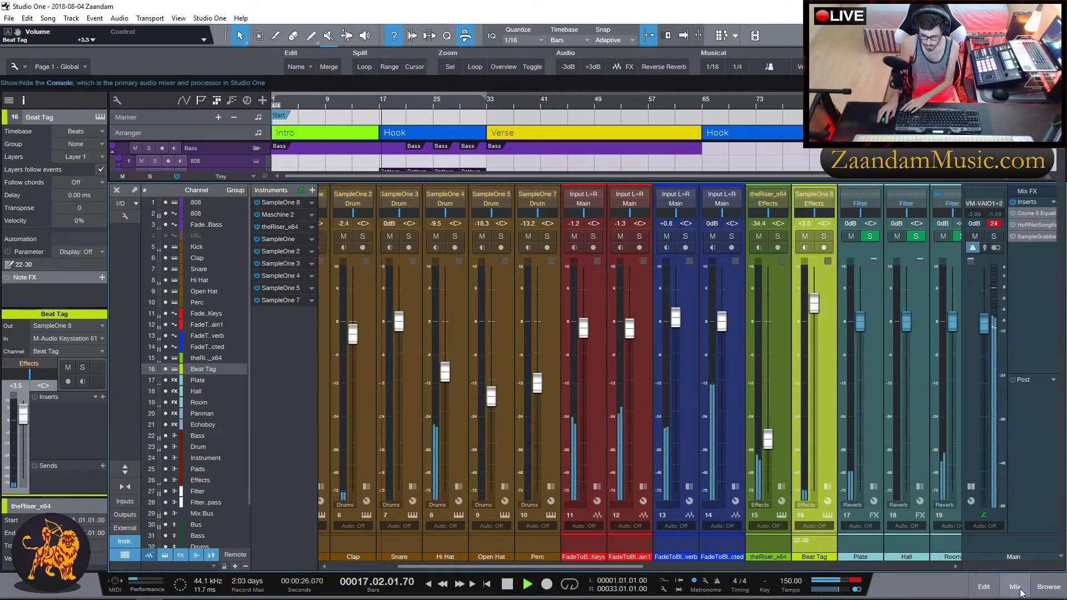
key("F3")
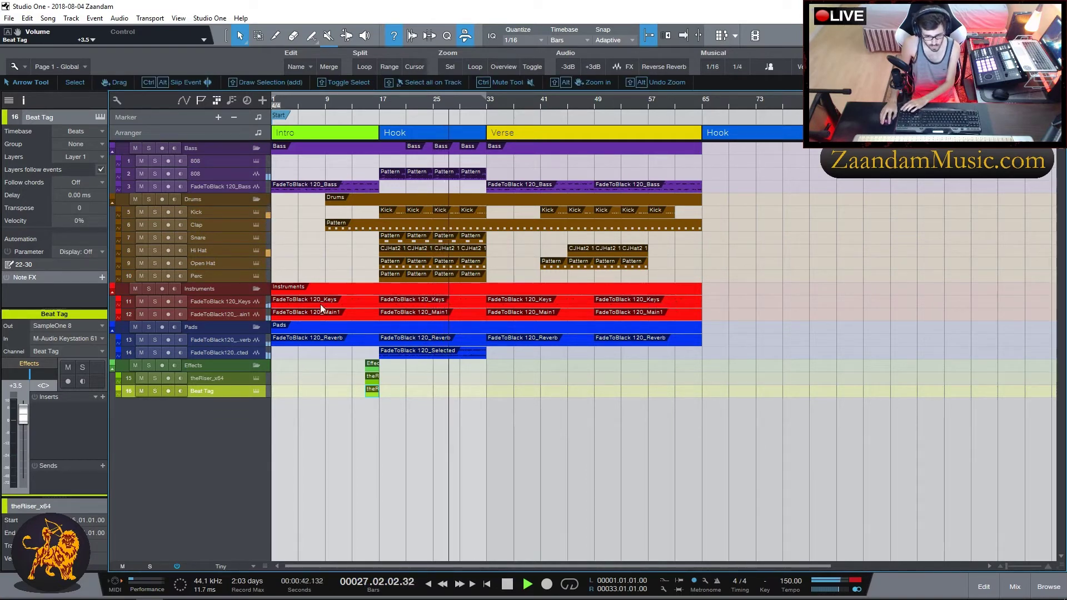
- Copy the riser part on the theRiser_x64 track to the first Hook's last two bars, ending at bar 33
left_click(341, 301)
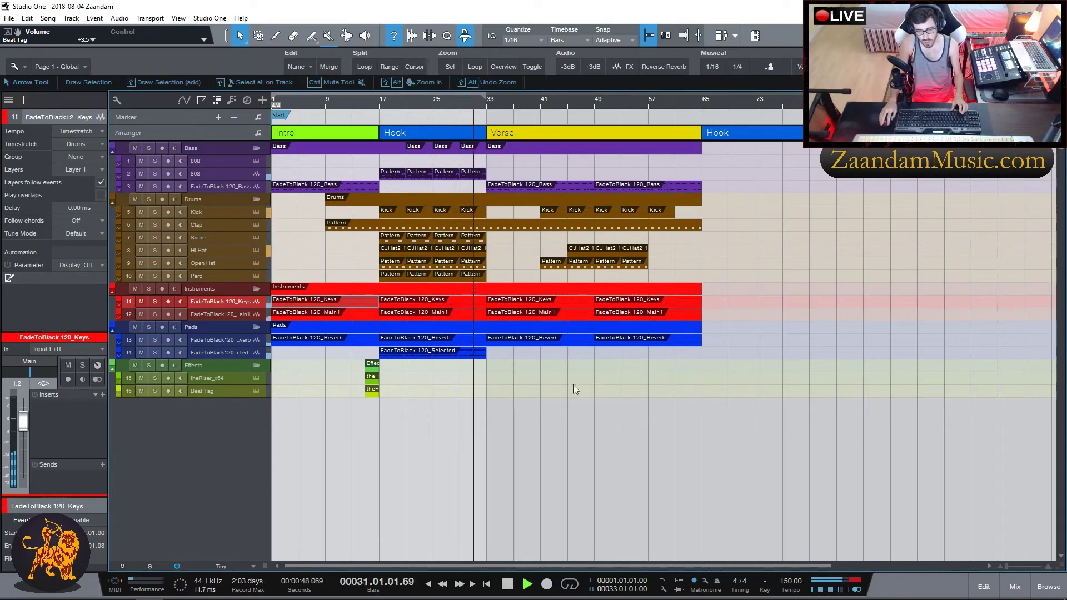
left_click_drag(377, 383, 488, 380)
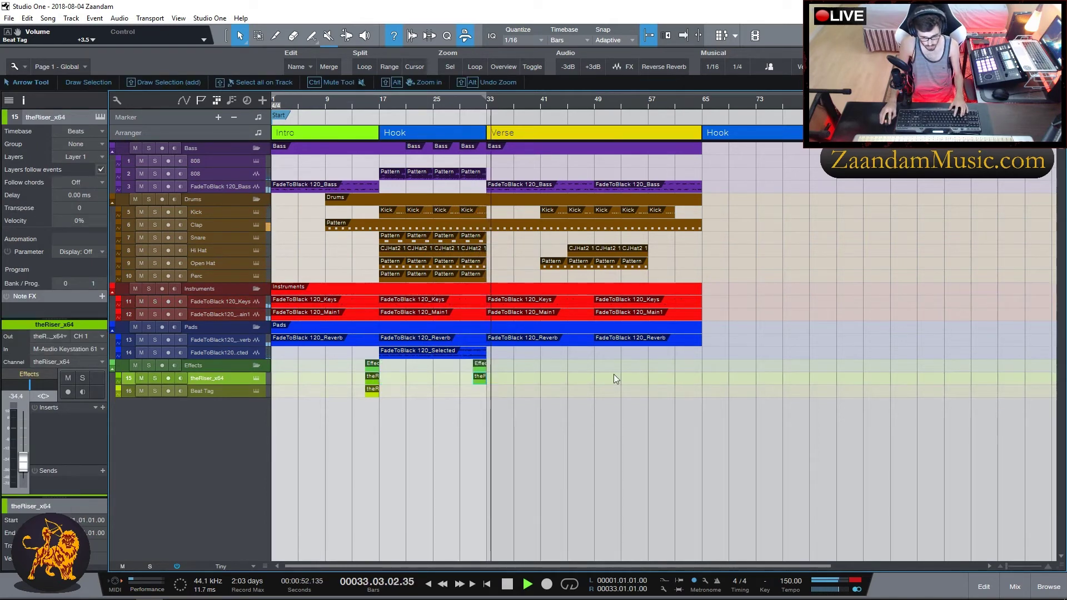
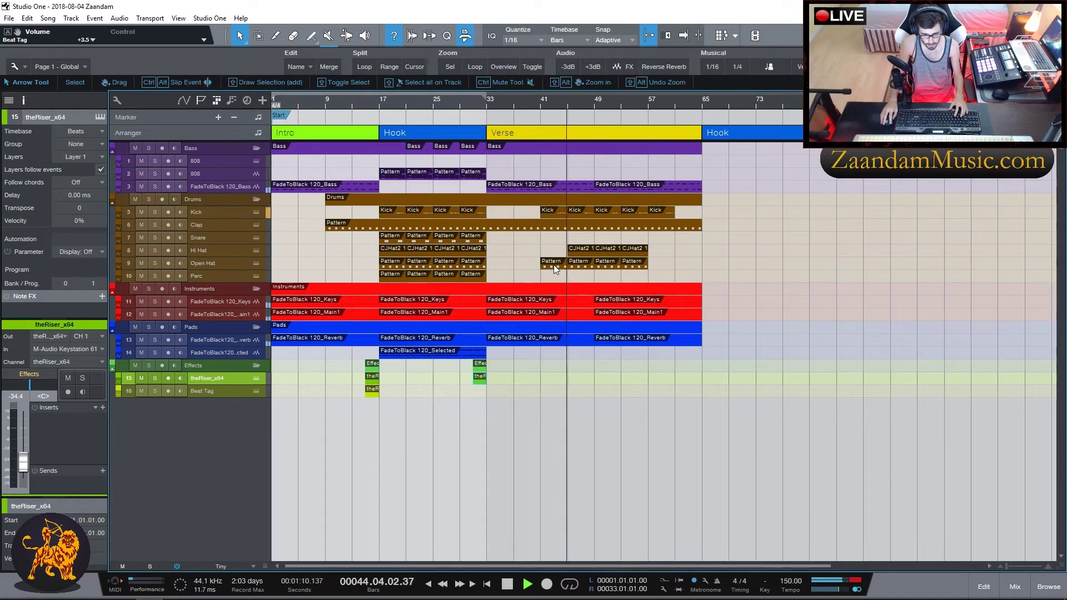
- Copy the Hook's last Snare pattern to bars 49 and 53, and its last Perc pattern to bars 57 and 61 of the Verse
left_click(579, 251)
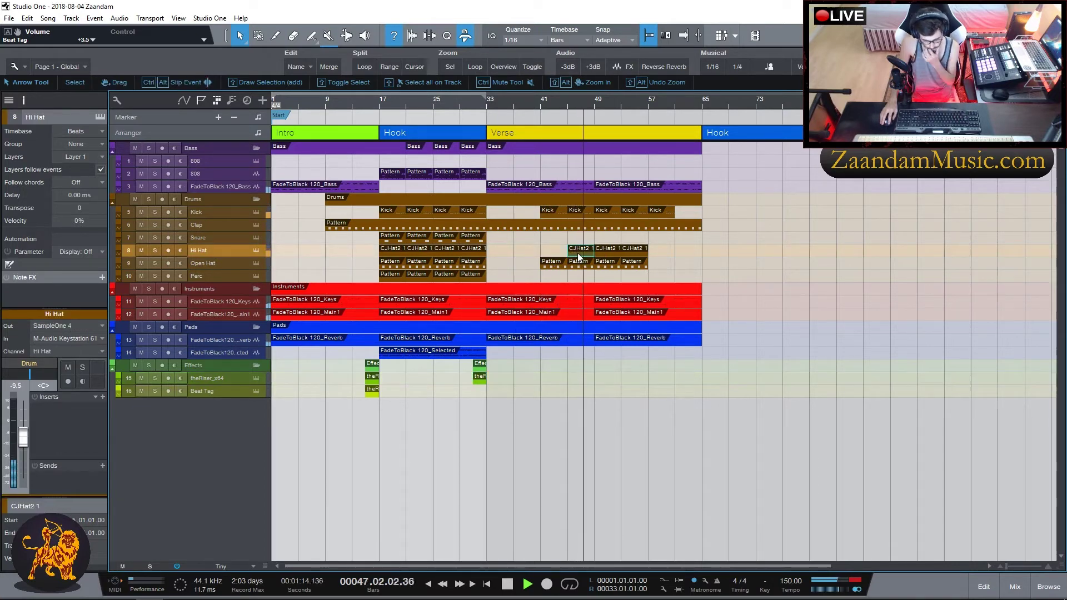
left_click_drag(478, 239, 606, 237)
key("d")
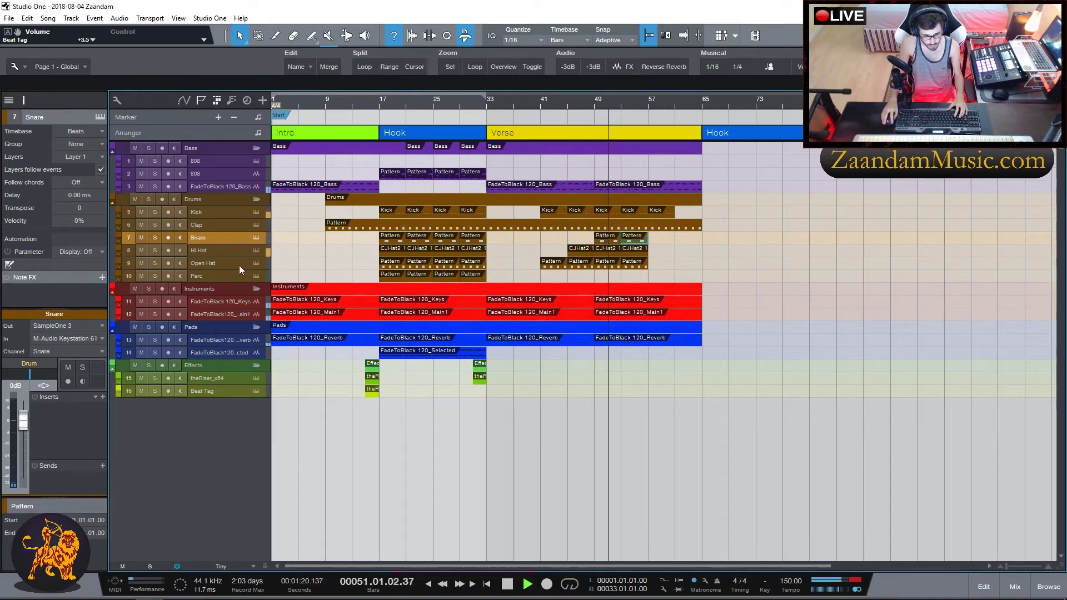
left_click_drag(477, 276, 667, 278)
key("d")
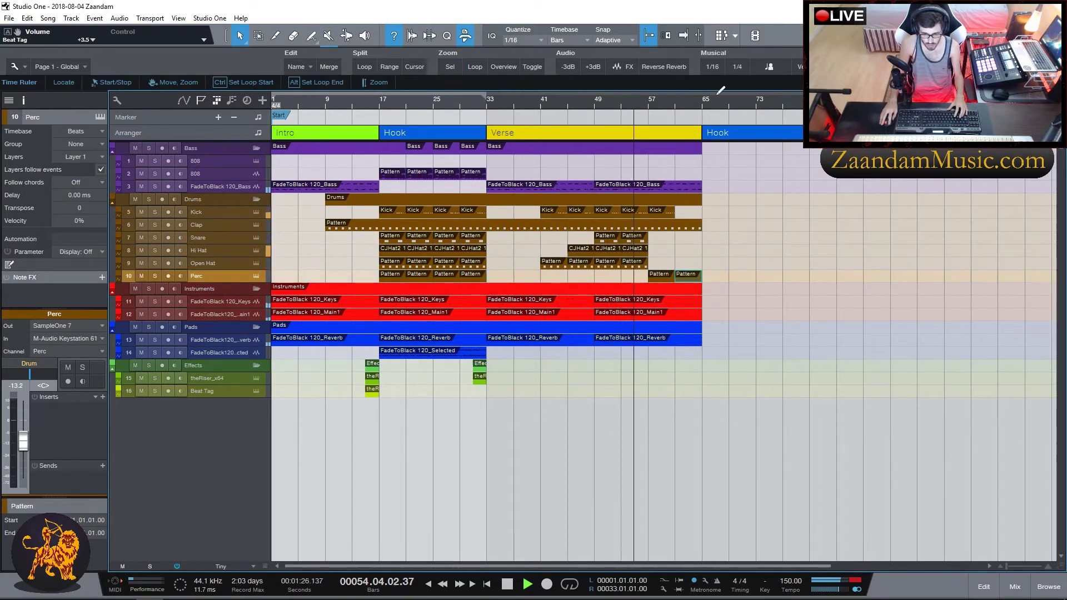
- Set the loop end to bar 65 and copy the riser part to the Verse's last two bars before the second Hook
left_click(699, 102, "alt")
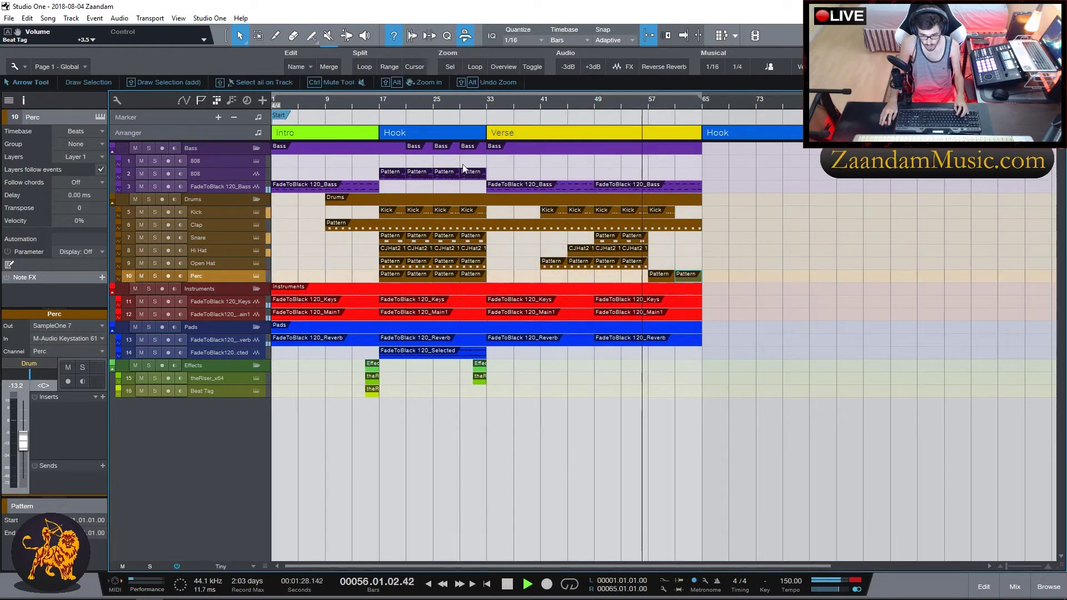
key("w")
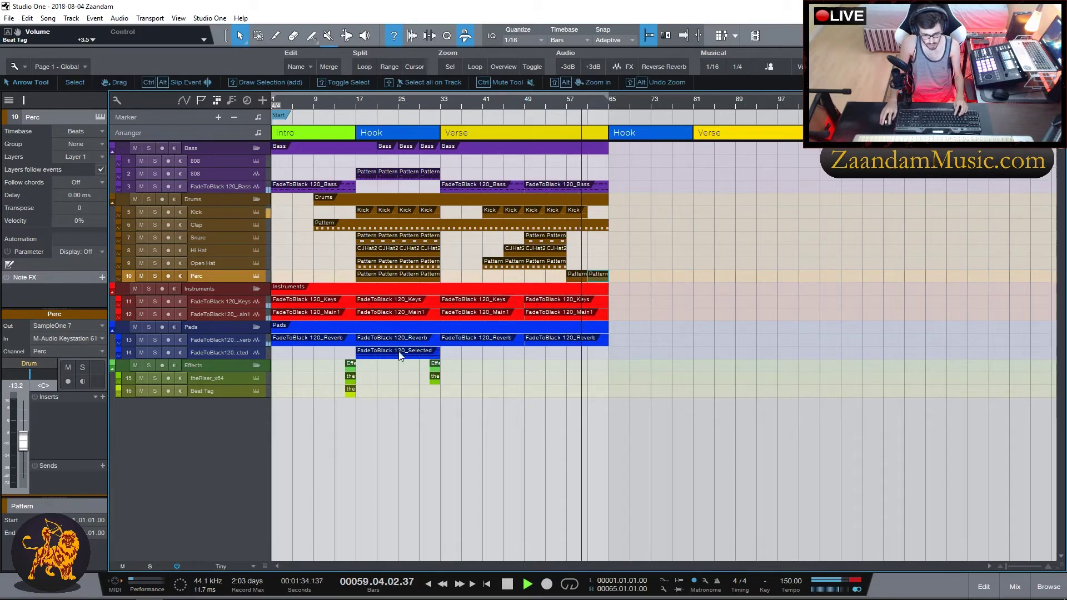
left_click(435, 379)
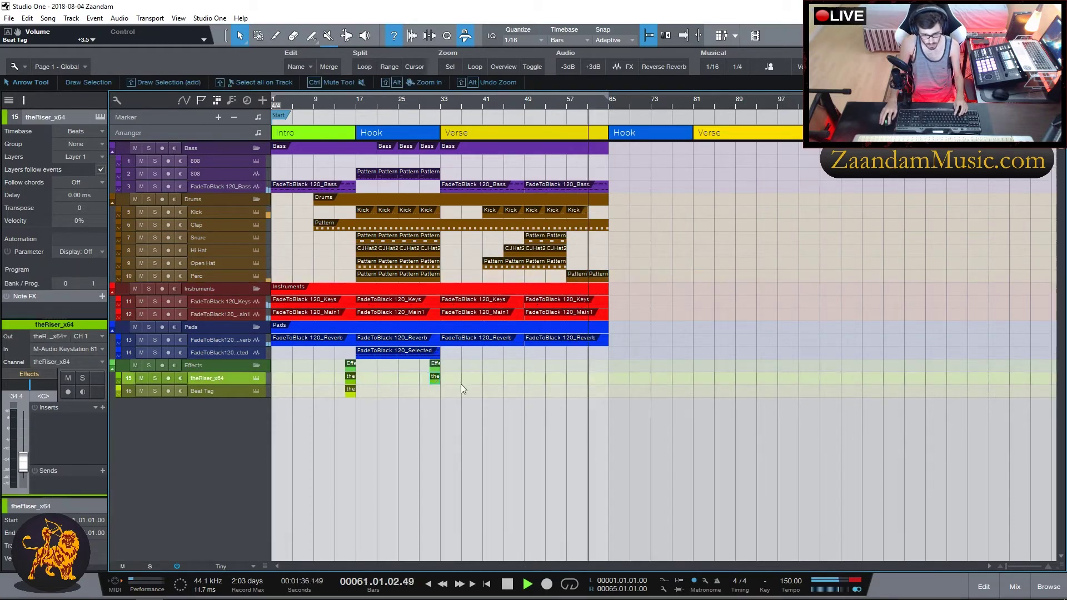
left_click_drag(439, 378, 611, 380)
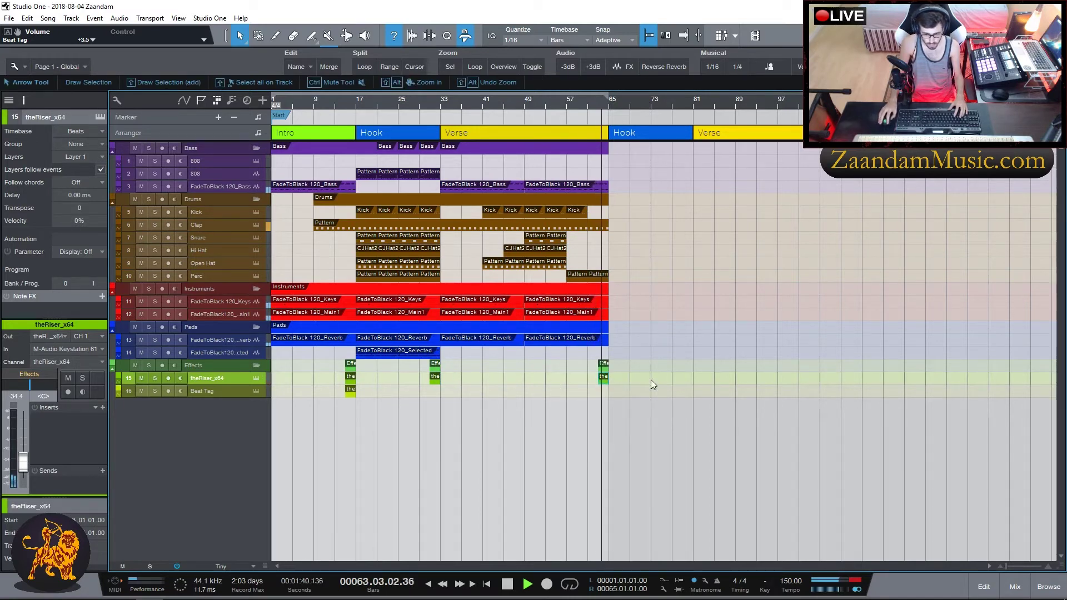
- Set the loop to start at bar 17, and stop playback to select the arranger's Hook section at bar 65
left_click(365, 118, "ctrl")
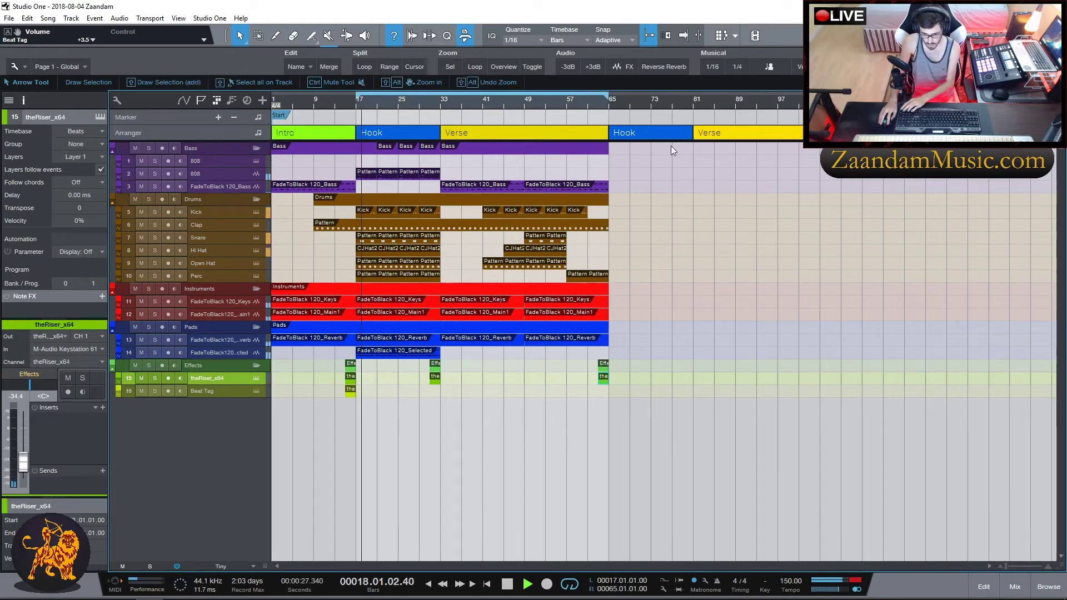
key("space")
left_click(648, 131)
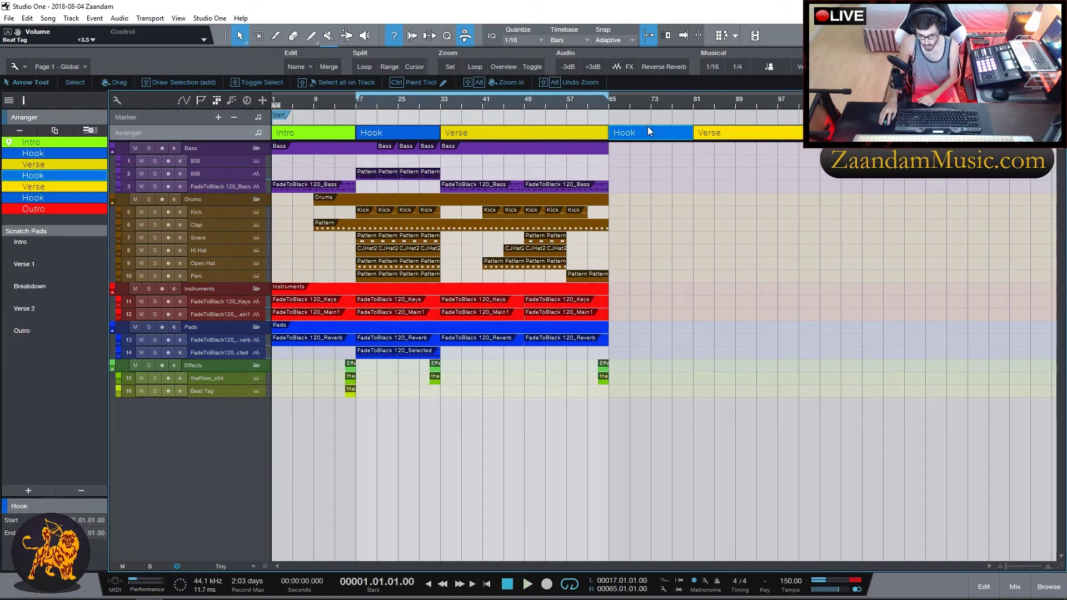
- Replace the empty arranger sections from bar 65 with copies of the filled Hook and Verse, and add a third Hook at bar 113
key("Delete")
key("Delete")
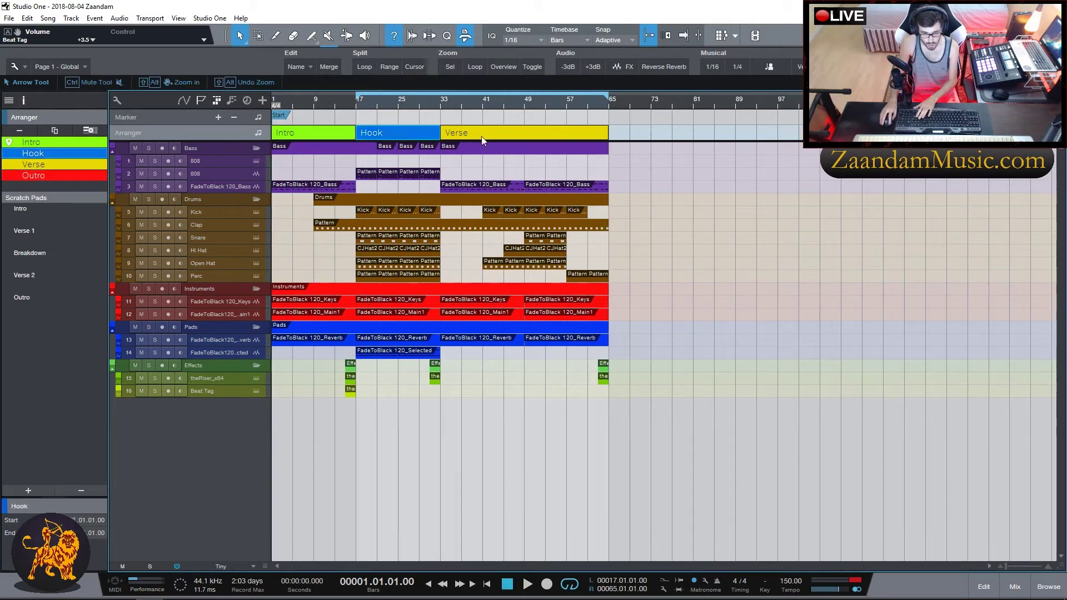
key("ctrl+z")
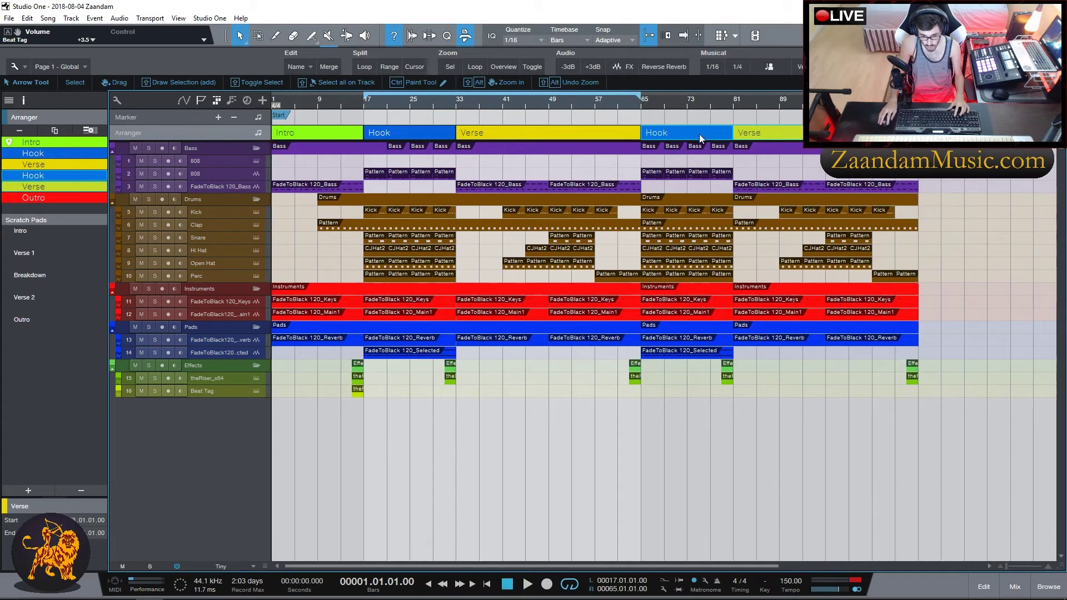
scroll(703, 105, "down", 3)
key("d")
left_click_drag(631, 137, 720, 132)
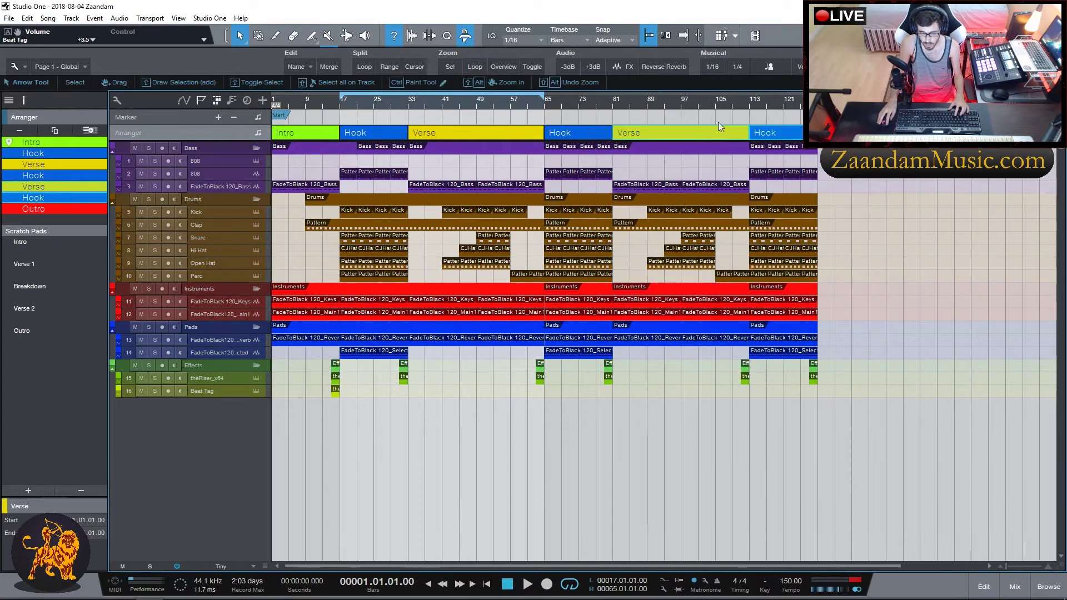
- Place the Outro section at bar 129 after the last Hook and move the song's End marker to bar 137
scroll(718, 112, "down", 1)
mouse_move(33, 208)
left_mouse_down()
mouse_move(856, 139)
mouse_move(762, 143)
mouse_move(783, 161)
left_mouse_up()
left_click(781, 117)
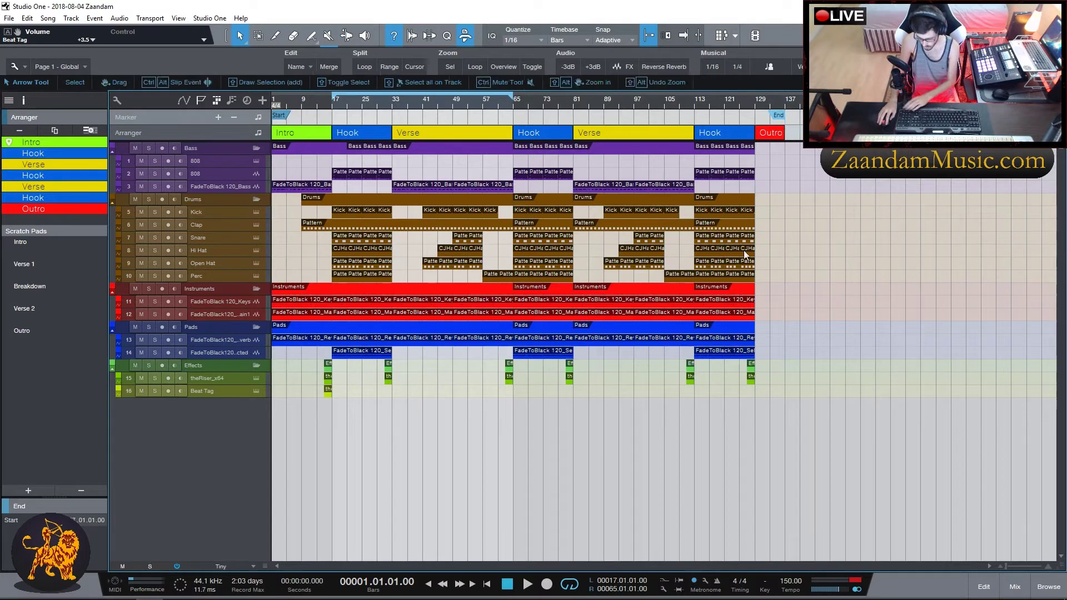
- Duplicate the last Hook's FadeToBlack 120_Selected pad event to bar 129 and shorten the copy to end with the Outro
key("space")
left_click(737, 365)
left_click(744, 356)
key("d")
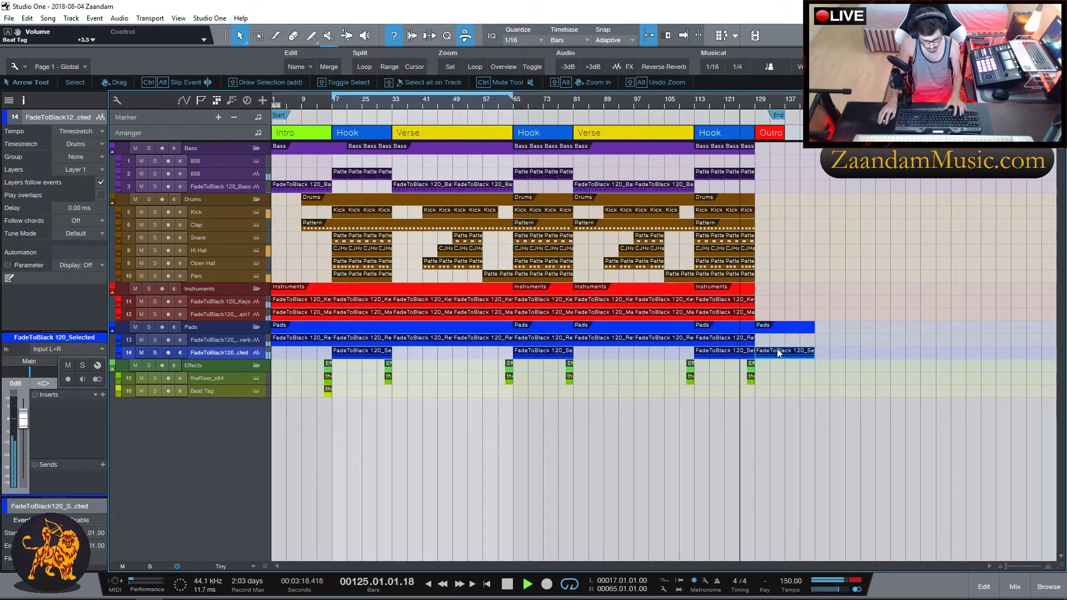
left_click_drag(814, 357, 783, 358)
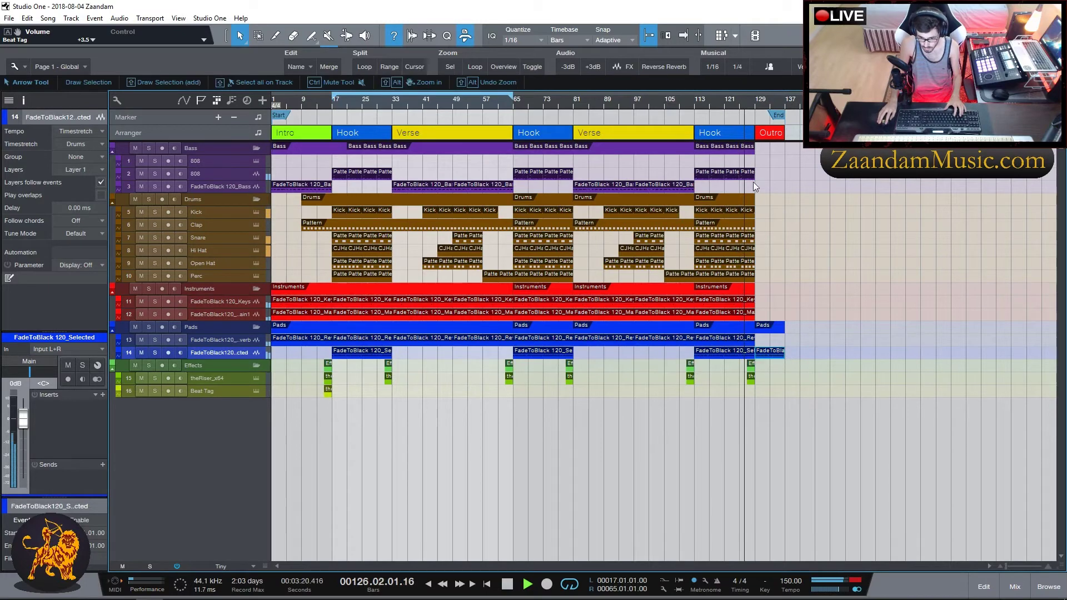
- Duplicate the last 808 pattern of the final Hook twice to fill the Outro
left_click(750, 174)
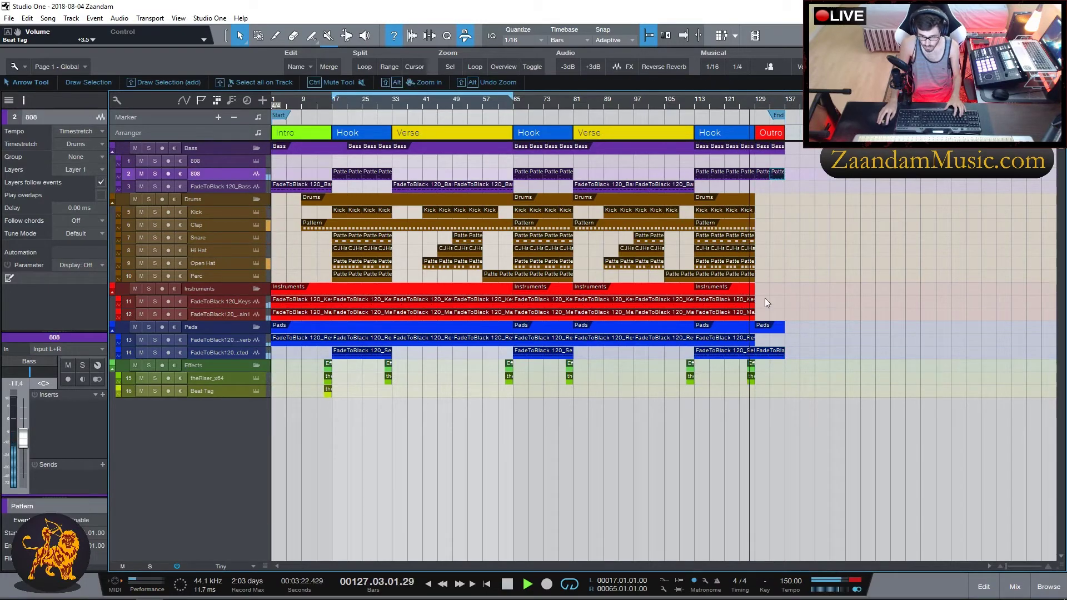
left_click(736, 300)
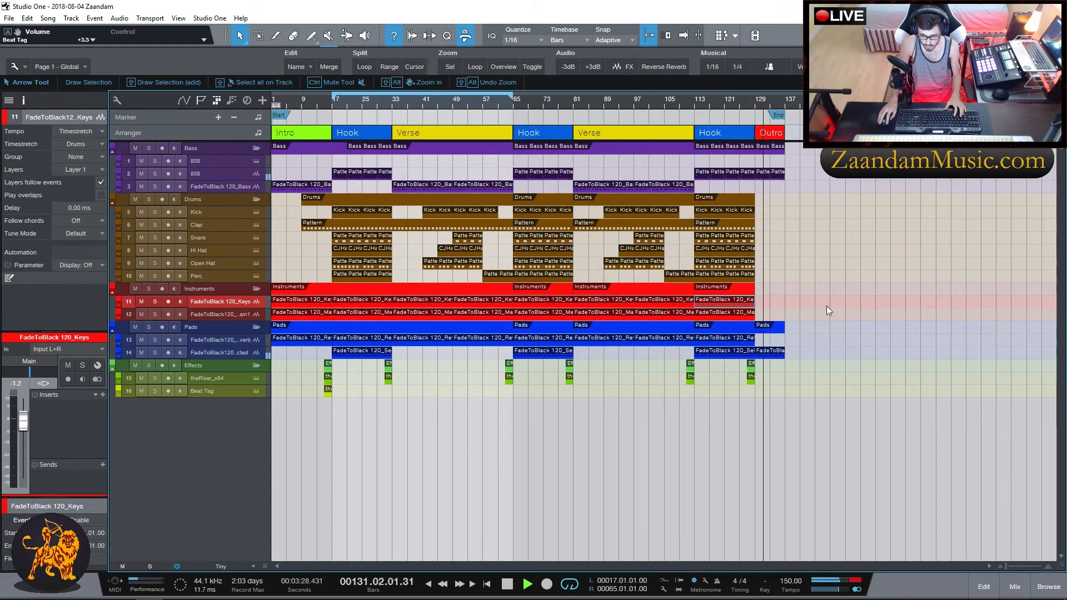
left_click(778, 176)
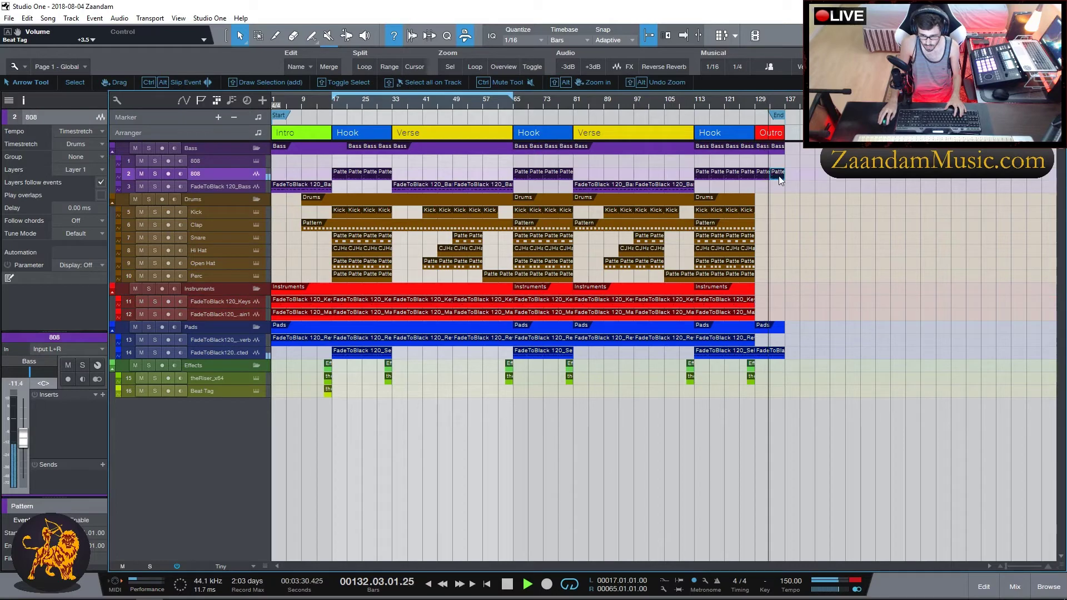
key("Delete")
key("ctrl+z")
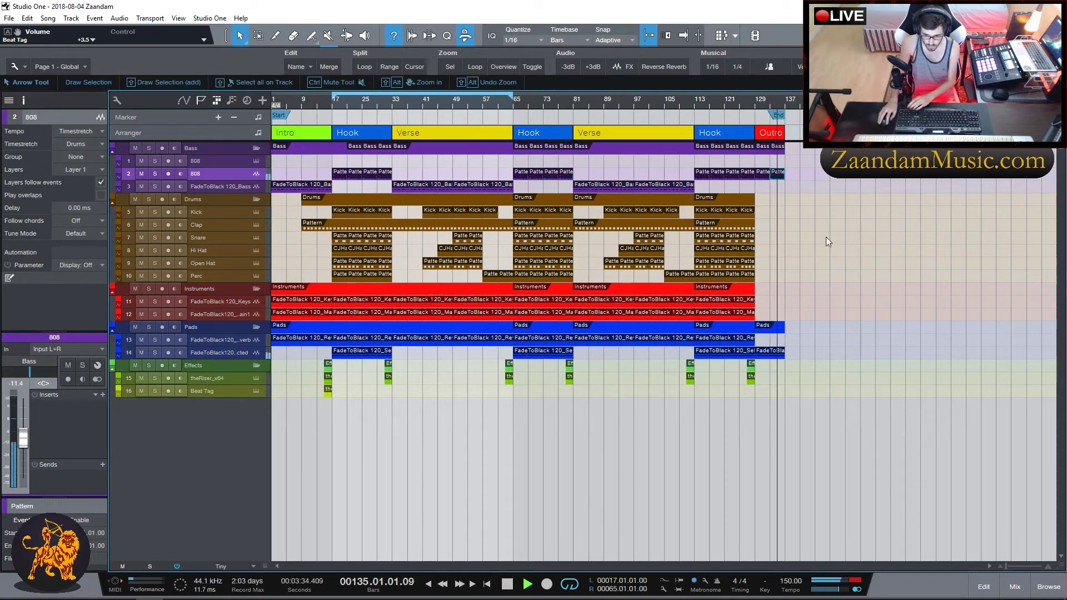
- Move the song's End marker about four bars past the Outro and play the song from the start
left_click(782, 115)
mouse_move(784, 356)
left_mouse_down()
mouse_move(871, 373)
mouse_move(785, 366)
left_mouse_up()
key("space")
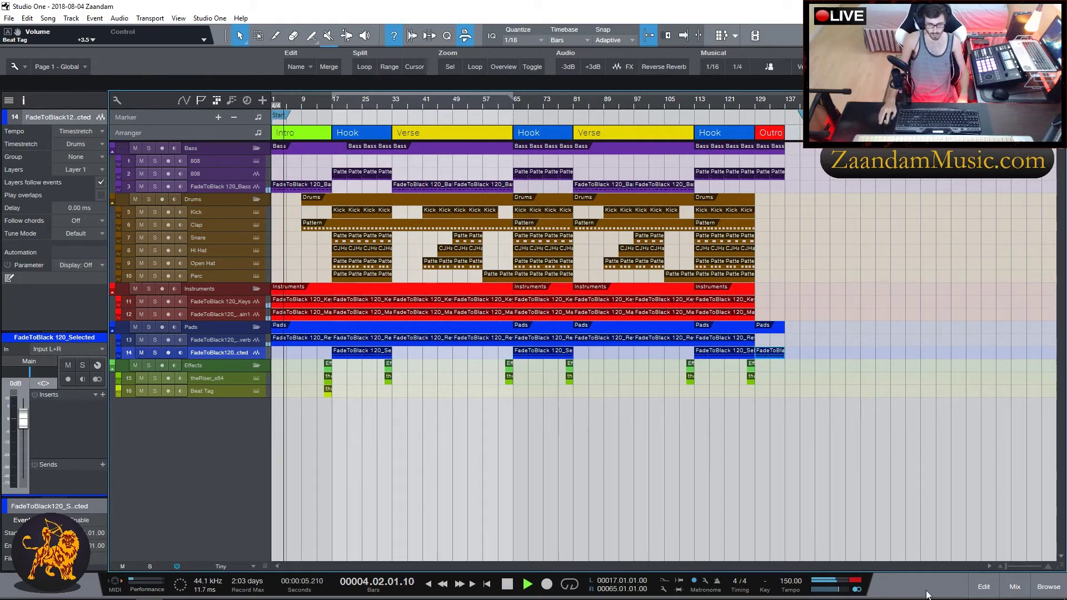
- Show the mixer console at full height, enlarge its insert and send areas, and bring the first channels into view
left_click(1012, 588)
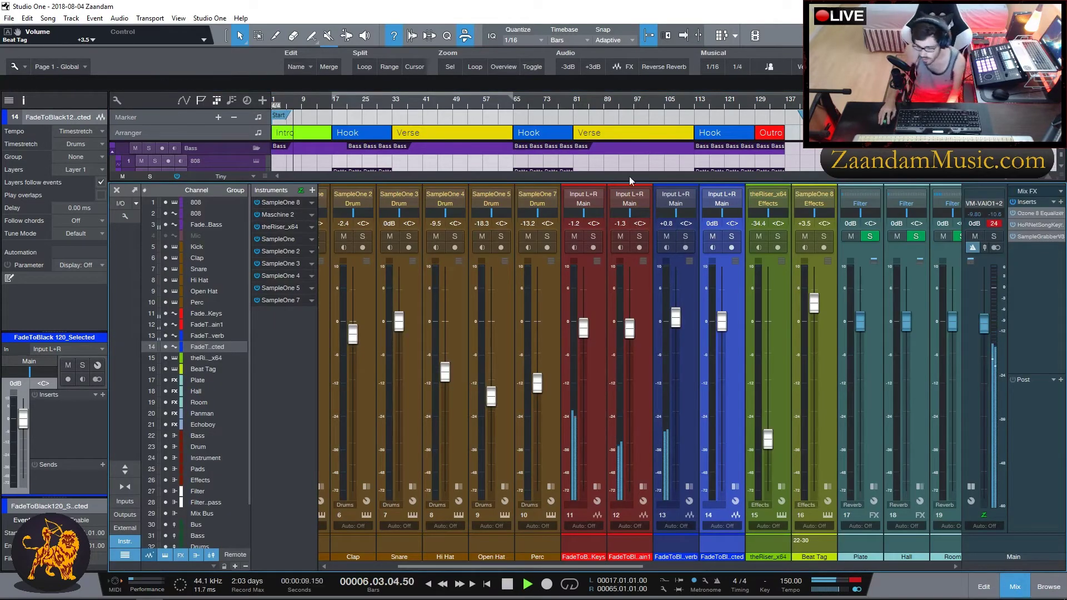
left_click(125, 471)
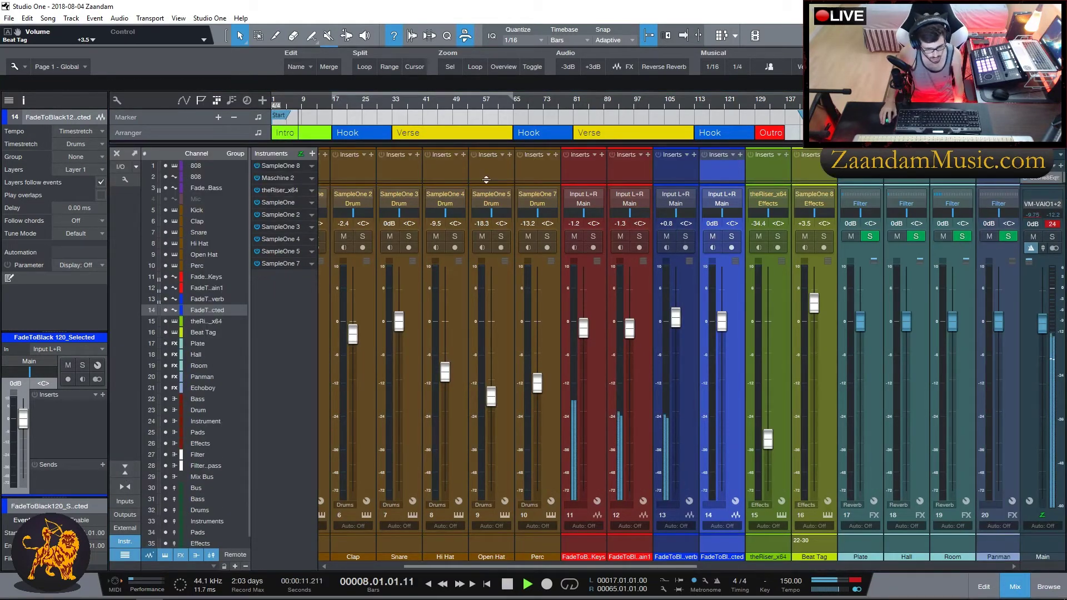
left_click_drag(449, 184, 445, 361)
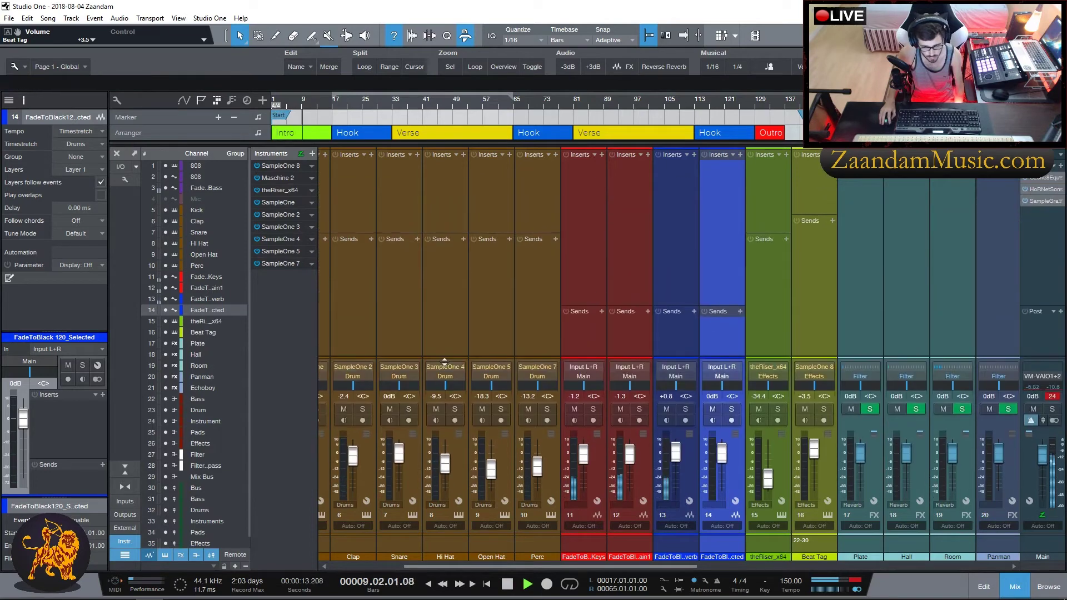
left_click_drag(463, 562, 383, 562)
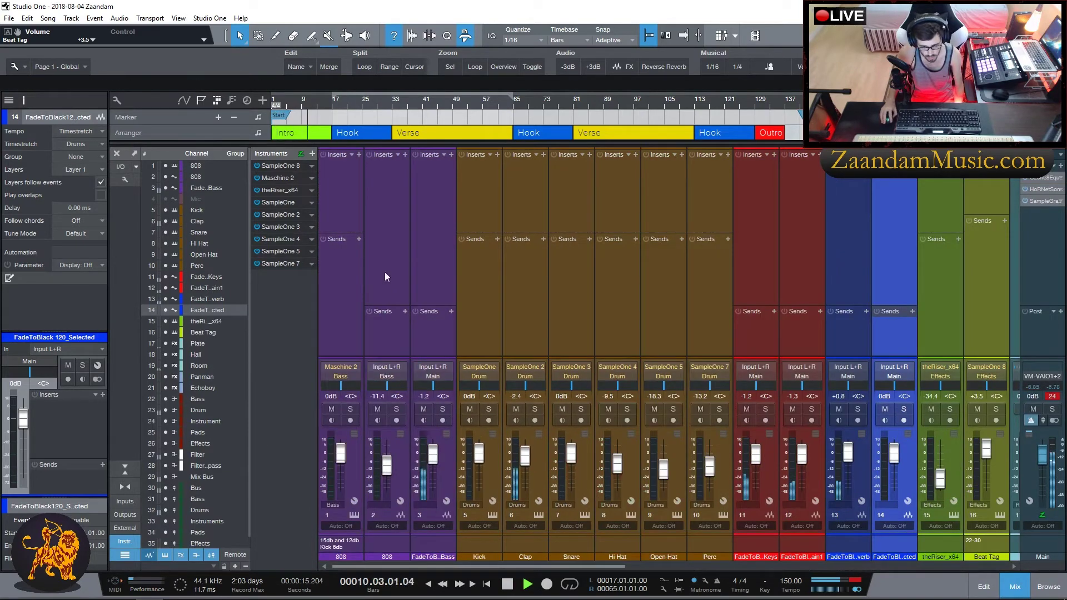
left_click_drag(393, 307, 397, 276)
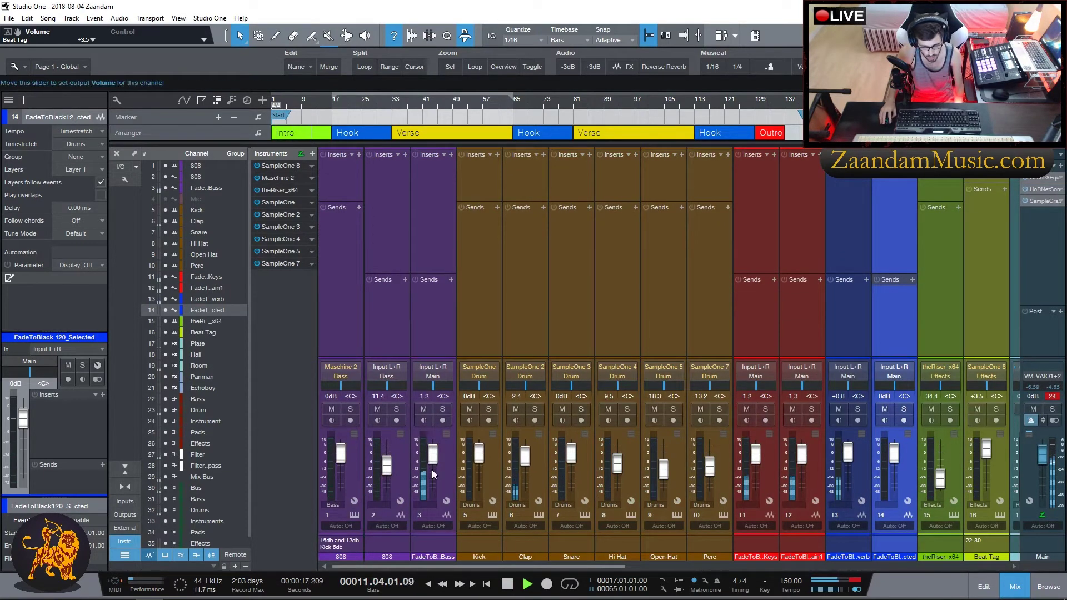
- Insert FabFilter Pro-Q 2 on the first 808 channel and add a 48 dB/oct low cut
left_click(358, 155)
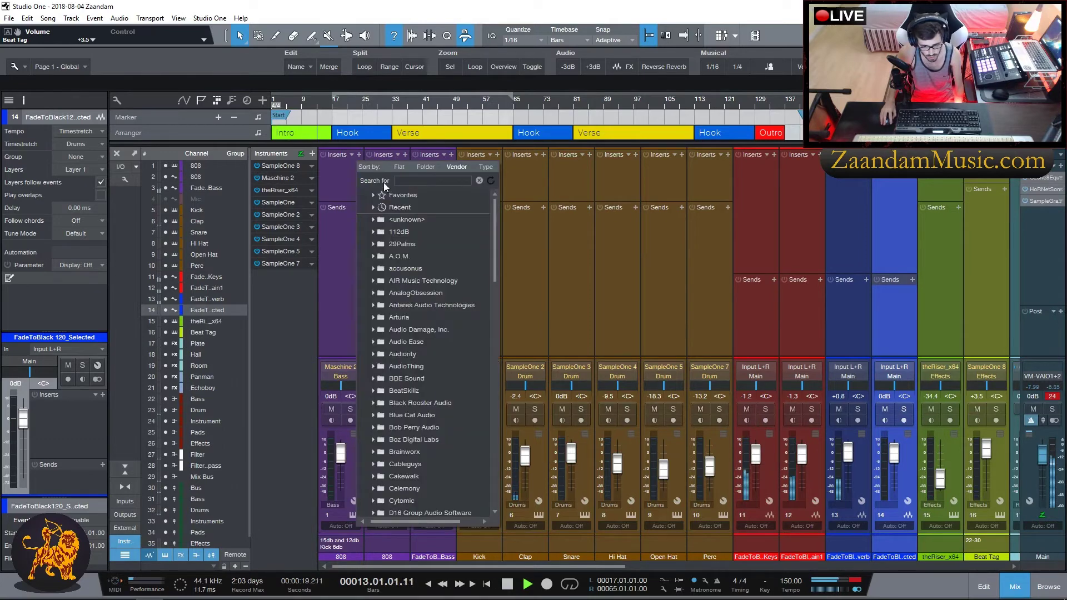
left_click(421, 269)
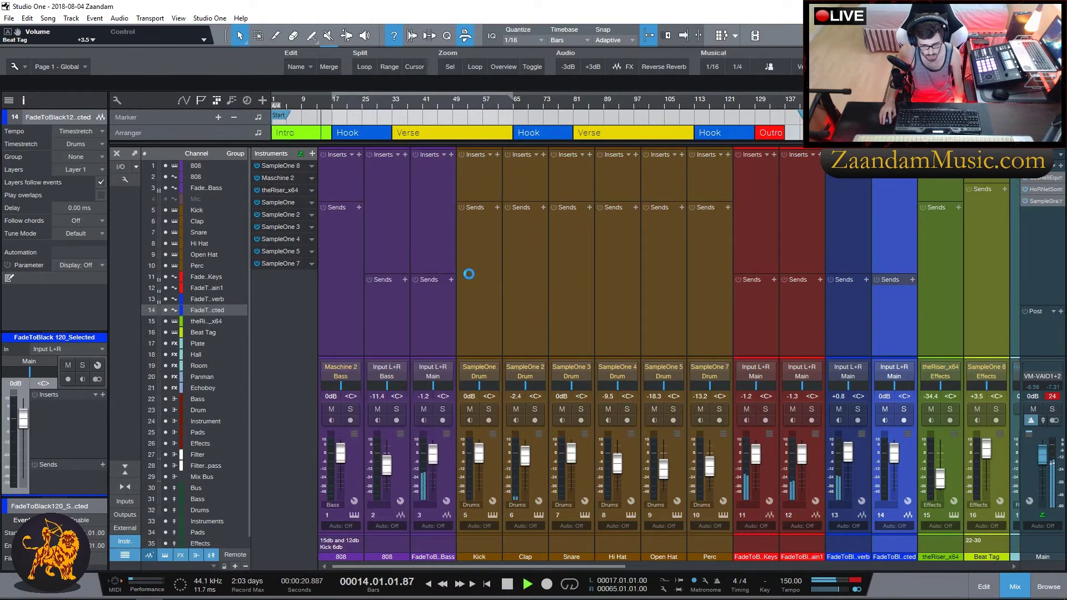
left_click_drag(808, 195, 315, 128)
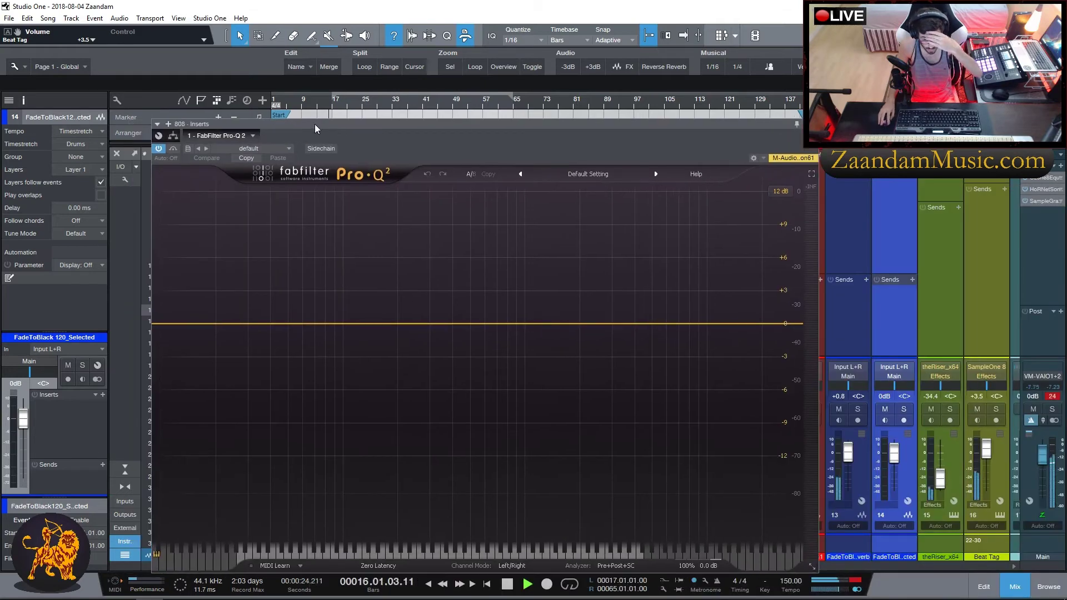
left_click(169, 325)
left_click(189, 519)
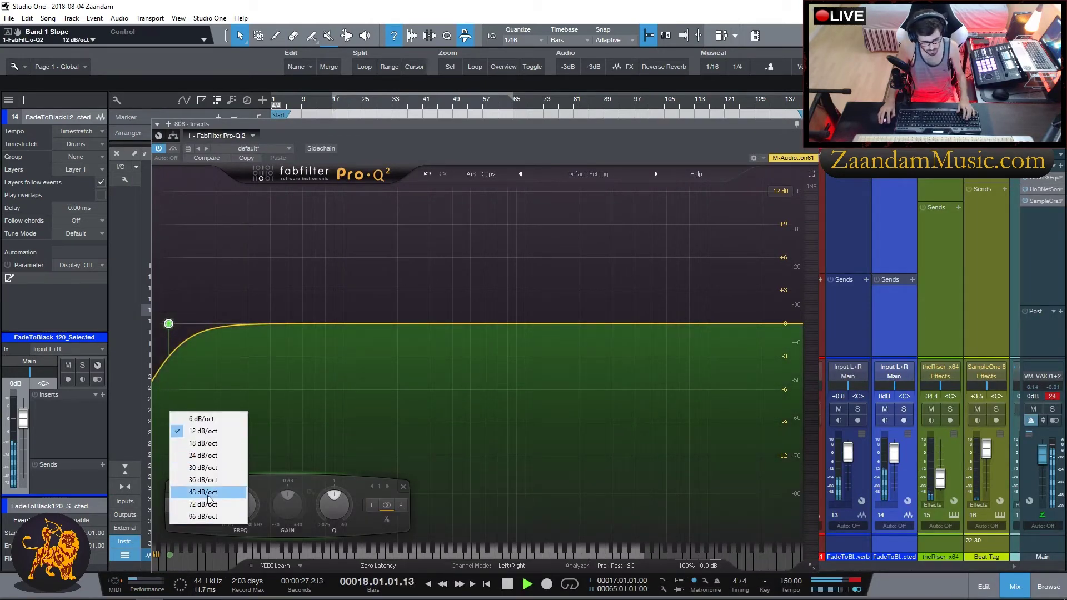
left_click(192, 494)
key("ctrl+w")
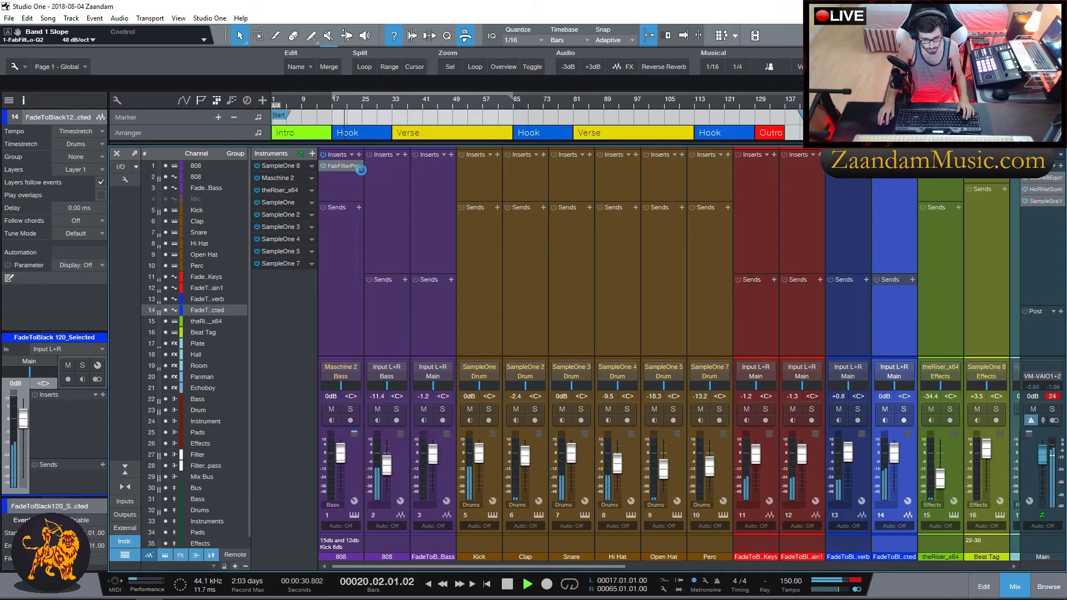
- Copy the equalizer to the second 808 channel and shape it with a 26 Hz low cut, small low-end boost and 958 Hz high cut
left_click(355, 166)
left_click_drag(168, 323, 204, 323)
left_click_drag(756, 324, 517, 322)
left_click_drag(333, 320, 282, 306)
left_click_drag(204, 322, 236, 329)
left_click(517, 324)
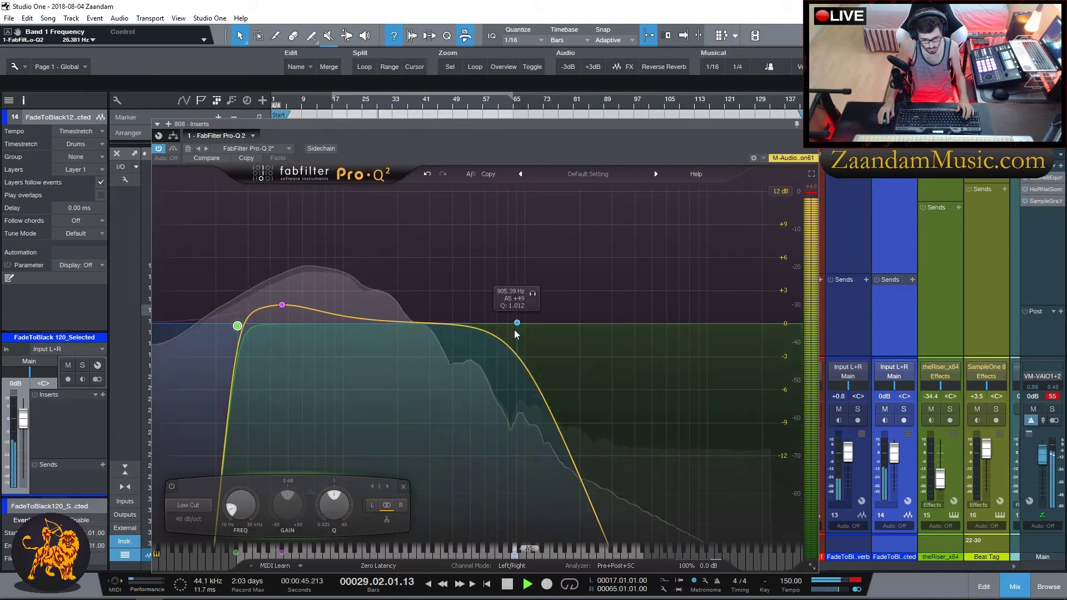
left_click_drag(517, 323, 521, 322)
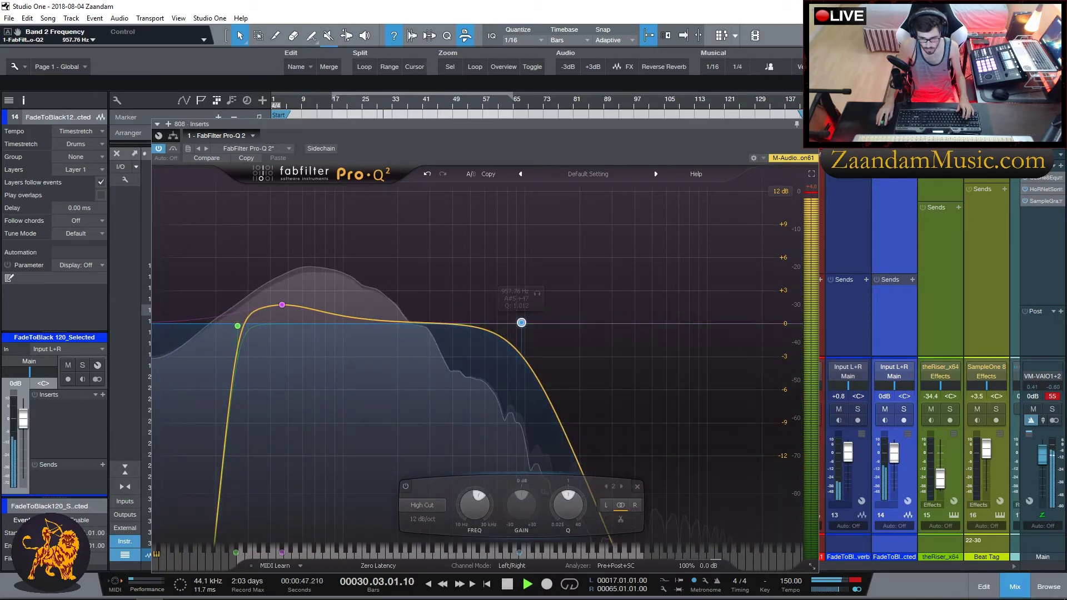
- Close the equalizer and remove FabFilter Pro-Q 2 from the first 808 channel
left_click(800, 123)
right_click(359, 165)
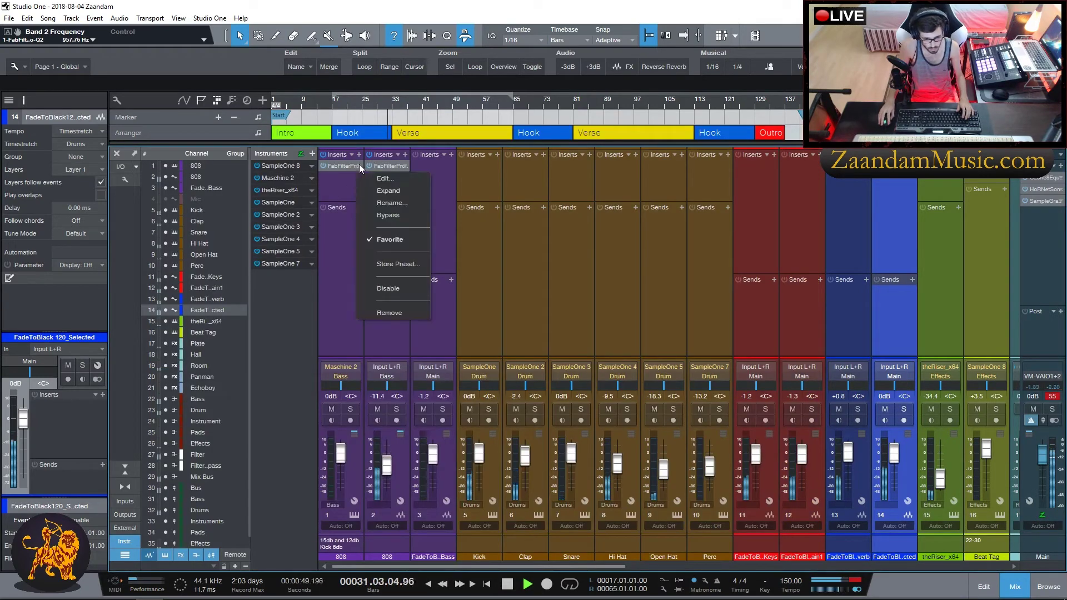
left_click(395, 313)
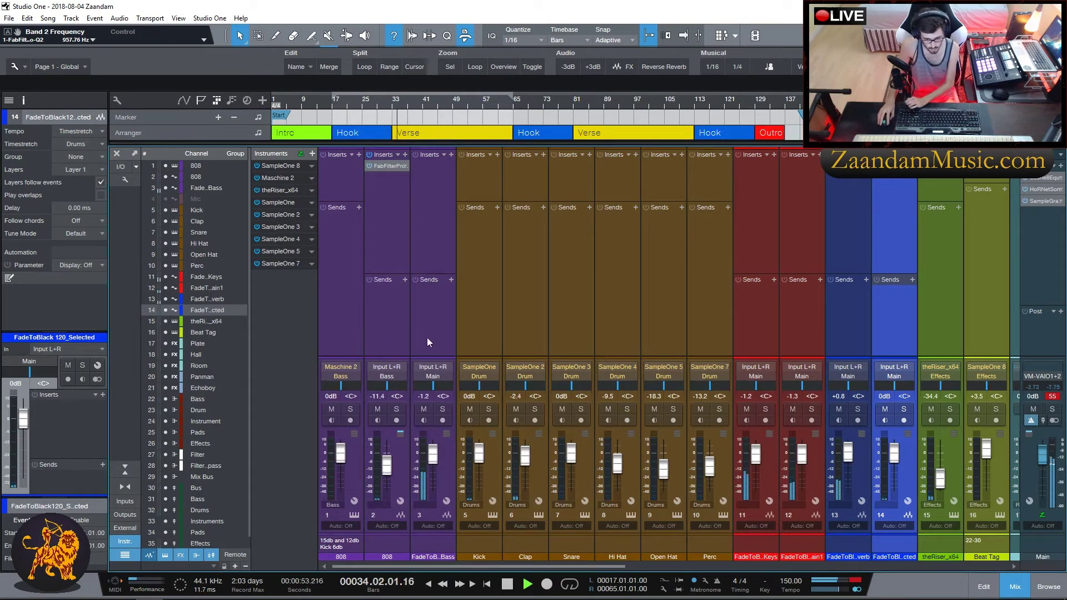
- Insert FabFilter Pro-Q 2 on the FadeToBlack 120_Bass channel with a 48 dB/oct low cut at about 36 Hz
left_click(451, 154)
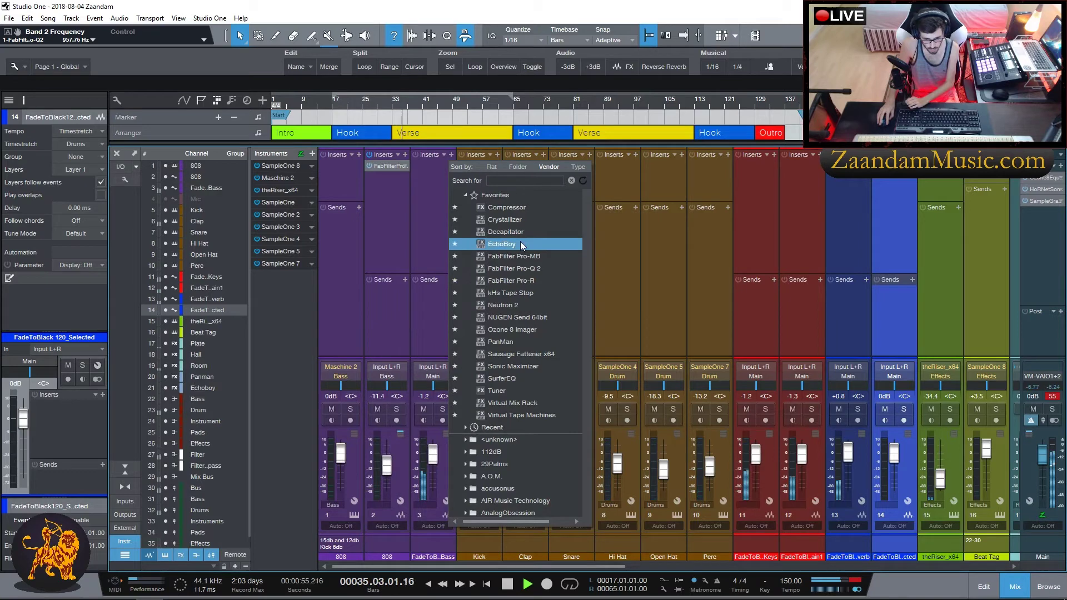
left_click(529, 269)
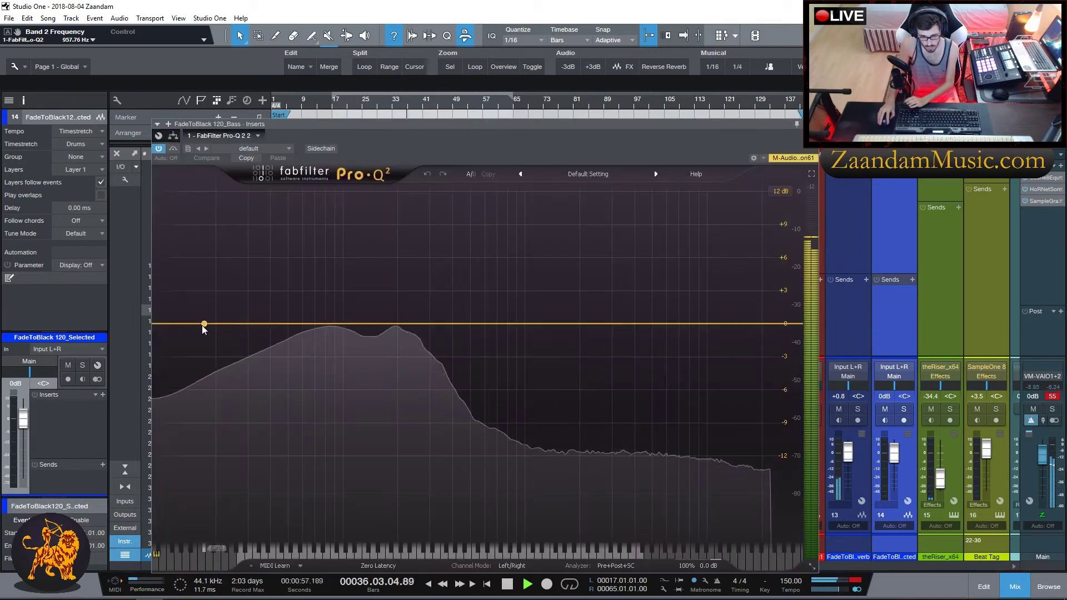
left_click_drag(178, 327, 261, 325)
left_click(194, 505)
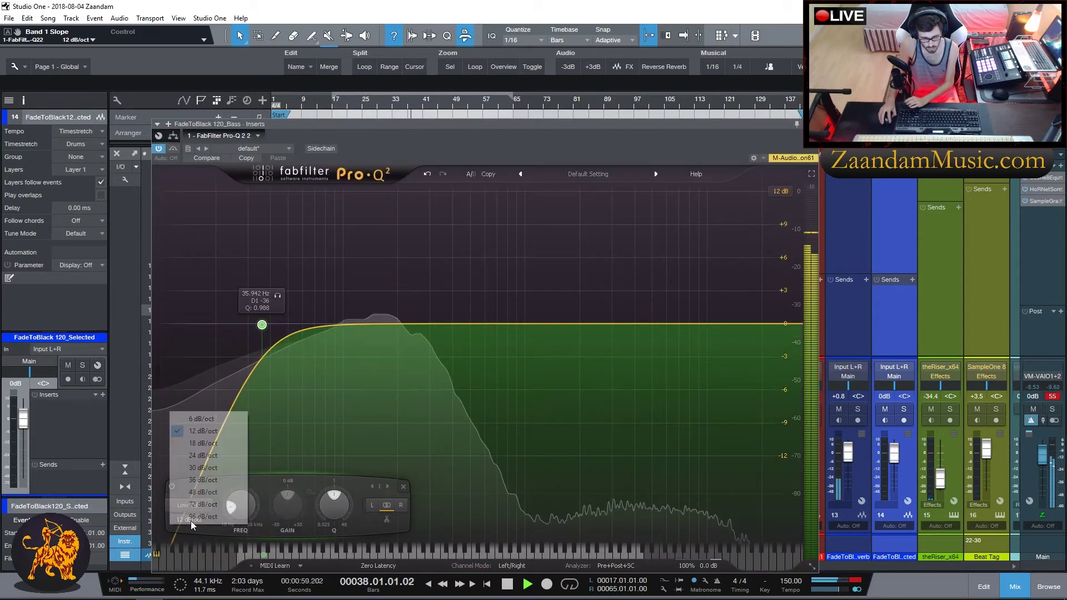
left_click(217, 492)
- Raise the bass equalizer's low cut, add a high cut at about 925 Hz and boost about 1.6 dB near 63 Hz
left_click_drag(262, 325, 285, 327)
left_click_drag(778, 327, 518, 324)
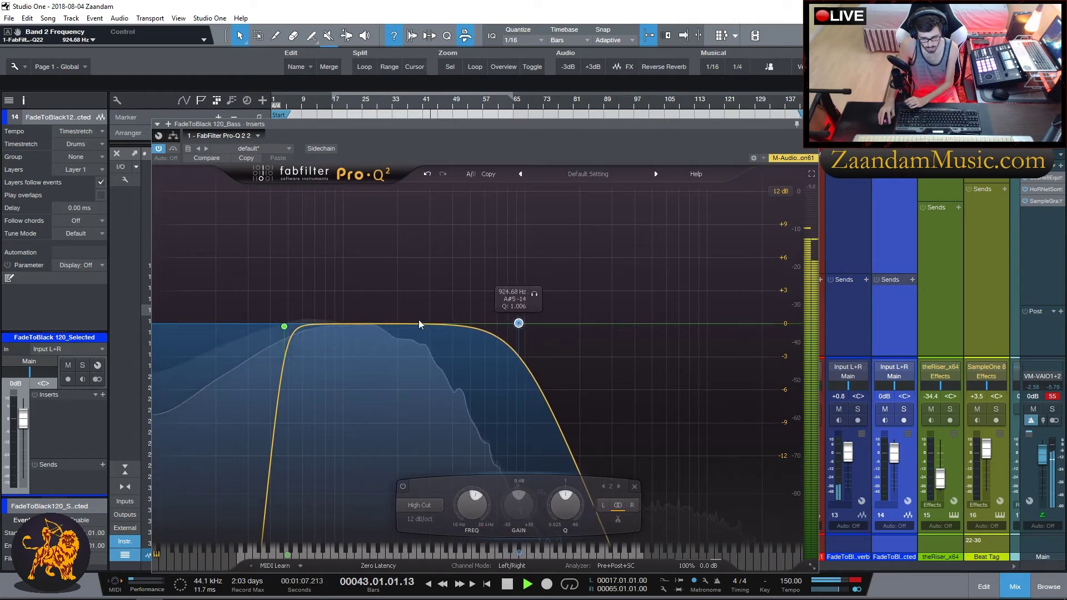
left_click_drag(361, 327, 306, 311)
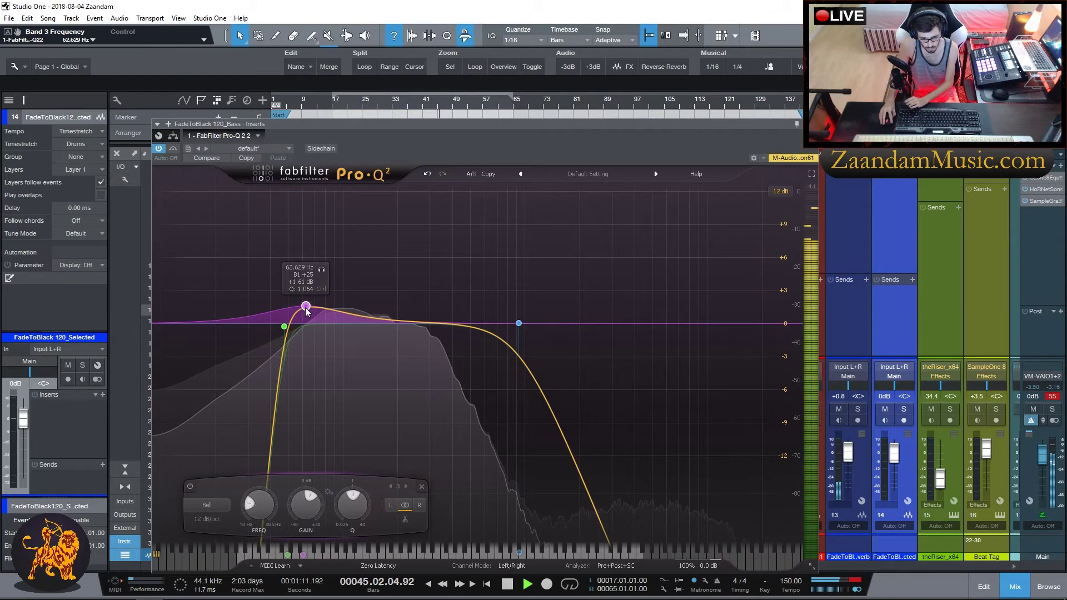
left_click(810, 124)
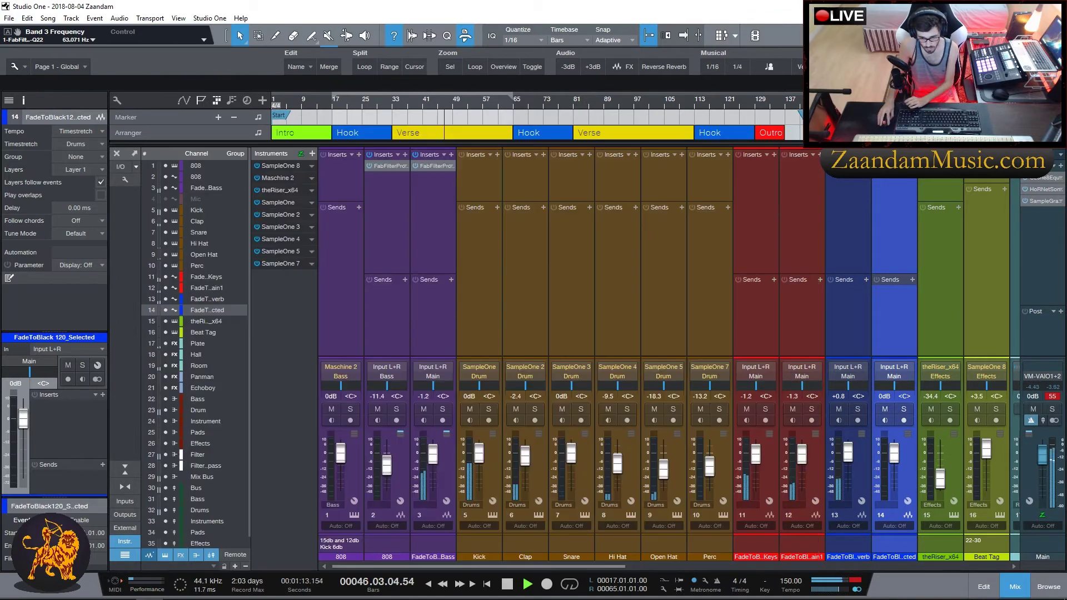
- Insert FabFilter Pro-Q 2 on the Kick channel and add a 48 dB/oct low cut
left_click(481, 167)
left_click(496, 155)
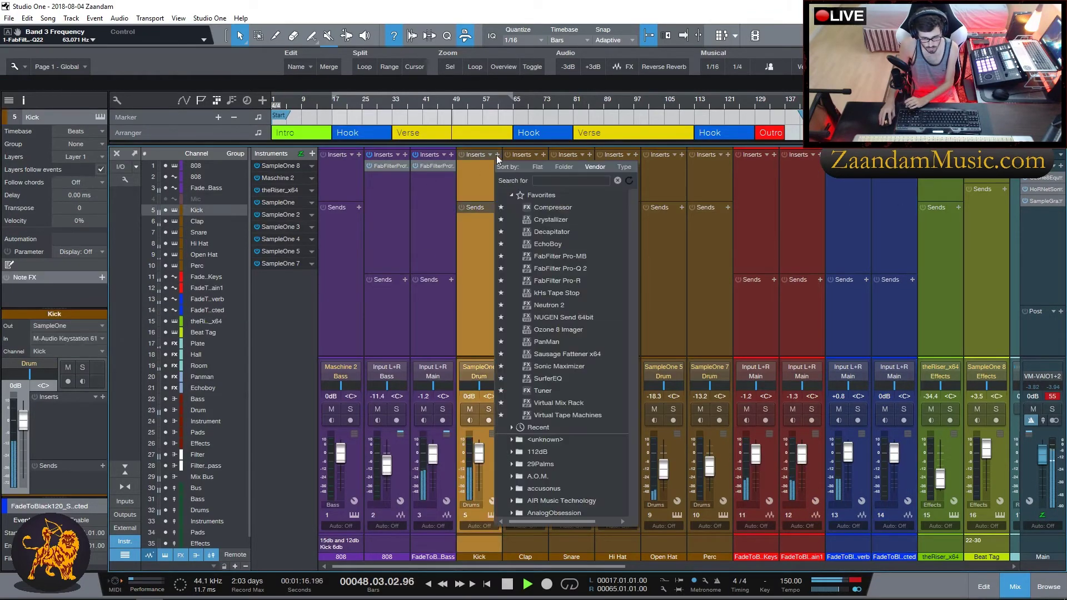
left_click(561, 269)
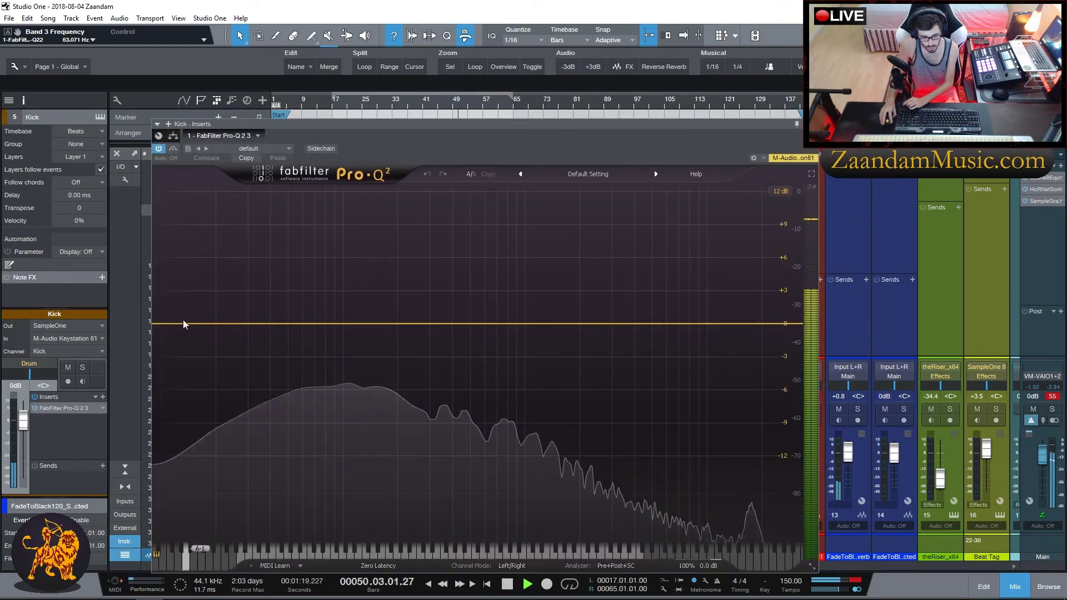
left_click_drag(178, 321, 269, 328)
left_click(199, 521)
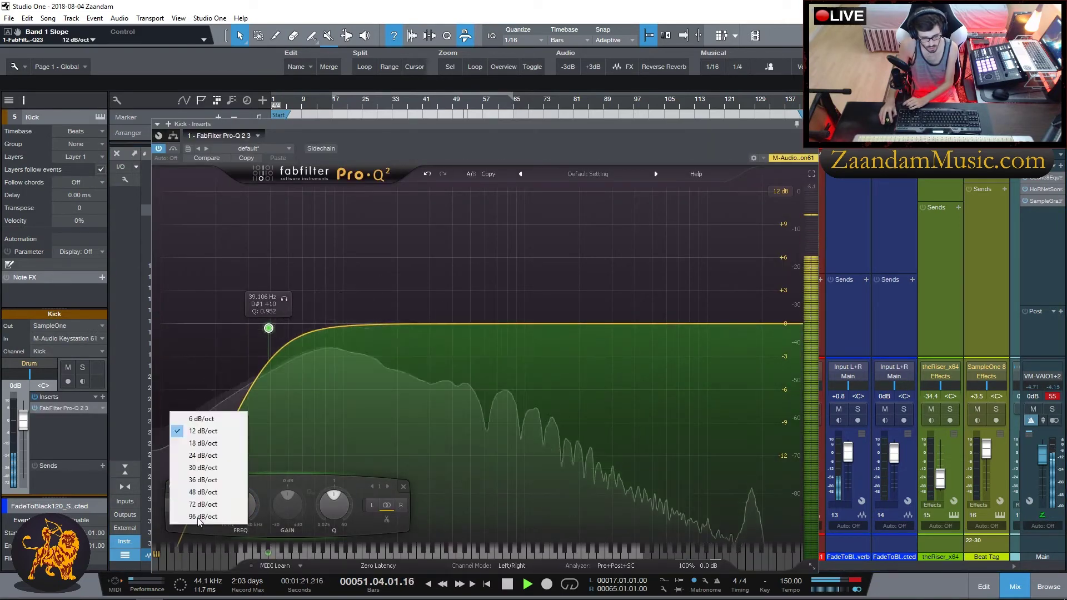
left_click(202, 492)
- Raise the kick equalizer's low cut, boost about 1.5 dB near 64 Hz and add a high cut at about 1118 Hz
left_click_drag(269, 330, 307, 309)
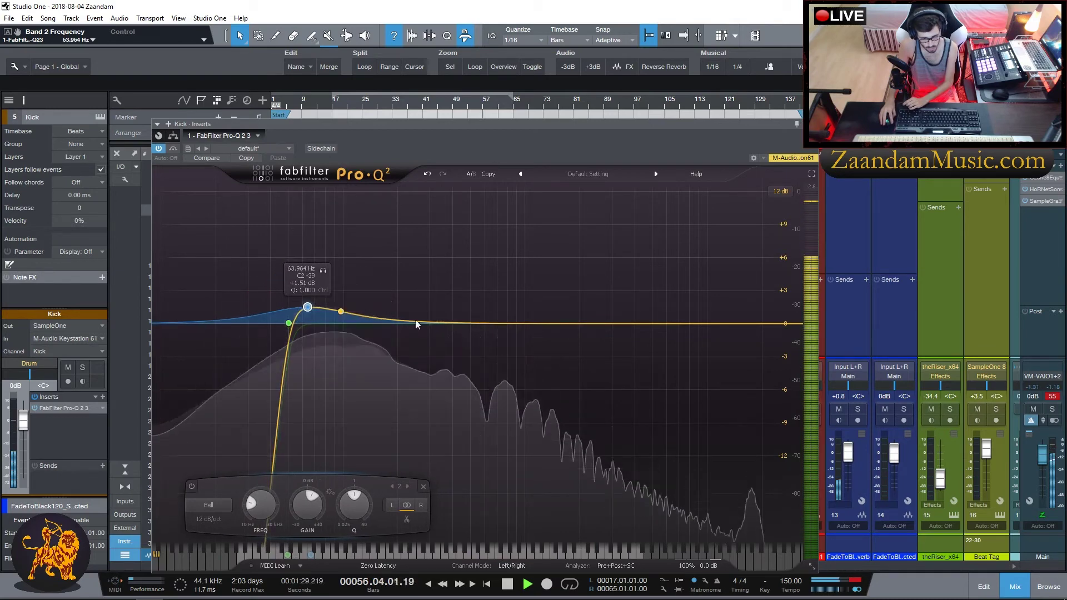
left_click_drag(769, 328, 533, 323)
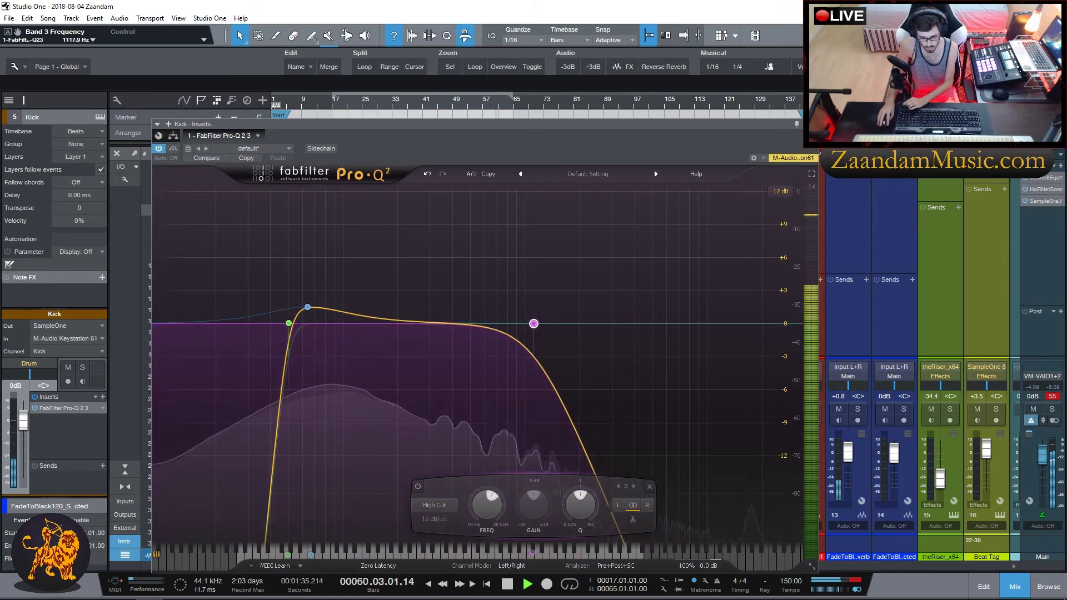
key("Escape")
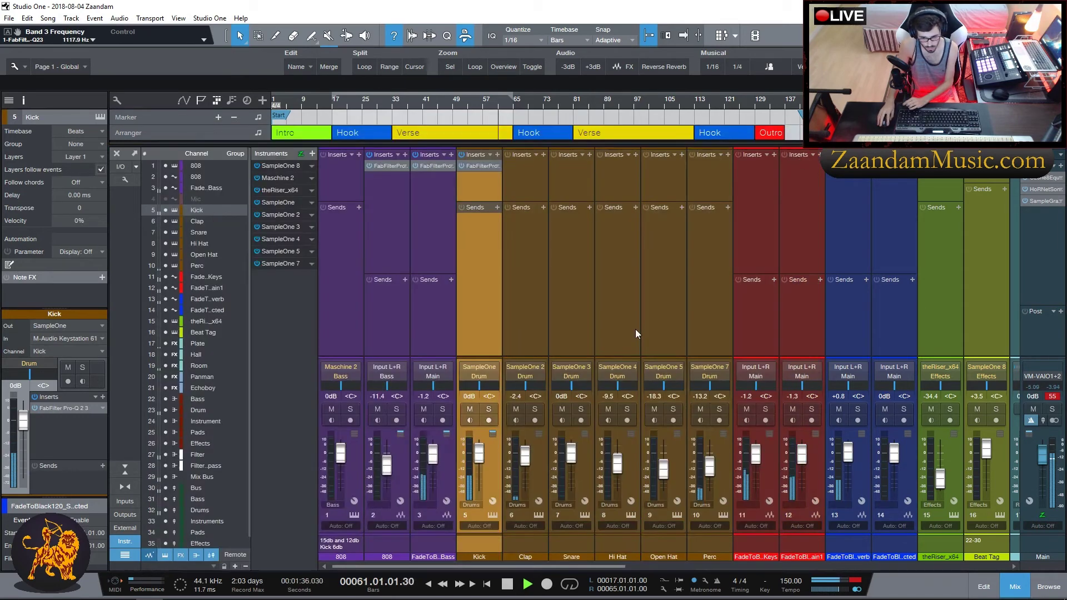
- Insert Sausage Fattener ahead of the equalizer on the Kick channel, with Fatness and Color at about 10 %
left_click(498, 155)
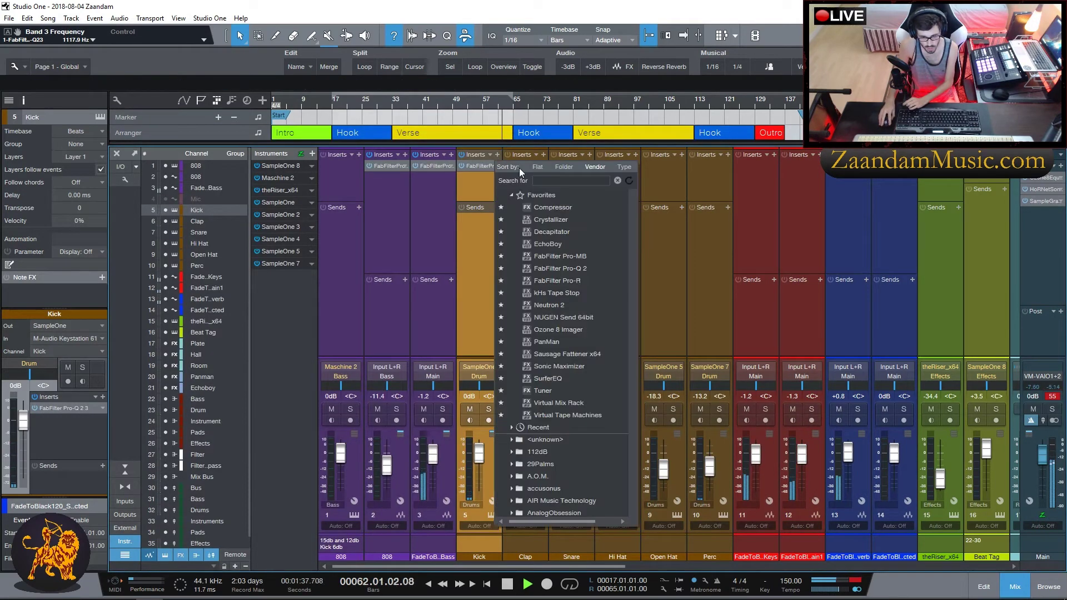
left_click(570, 355)
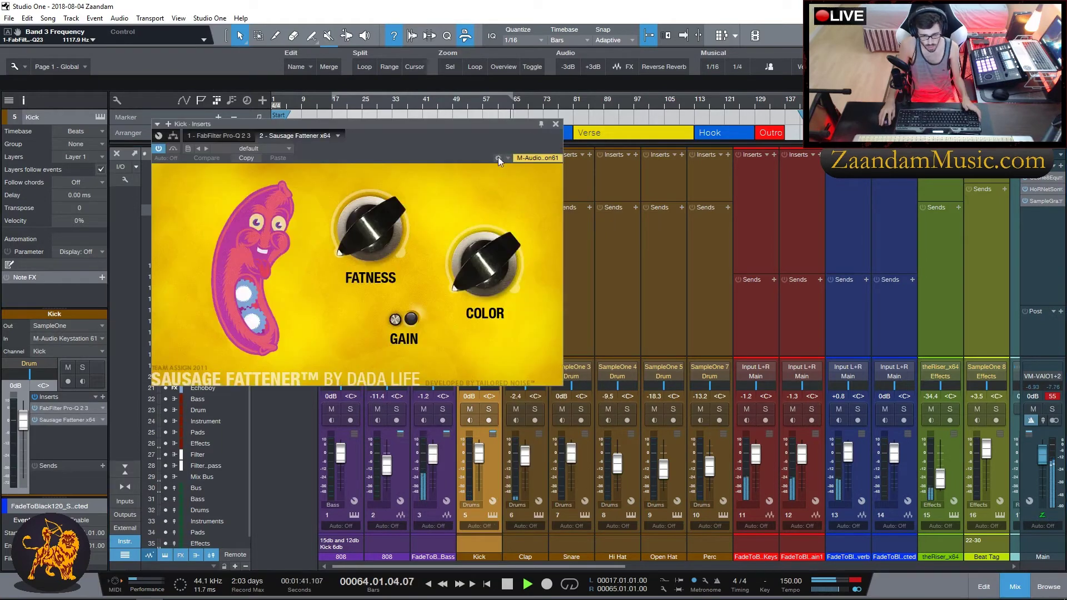
left_click(556, 127)
left_click_drag(479, 178, 480, 165)
double_click(480, 166)
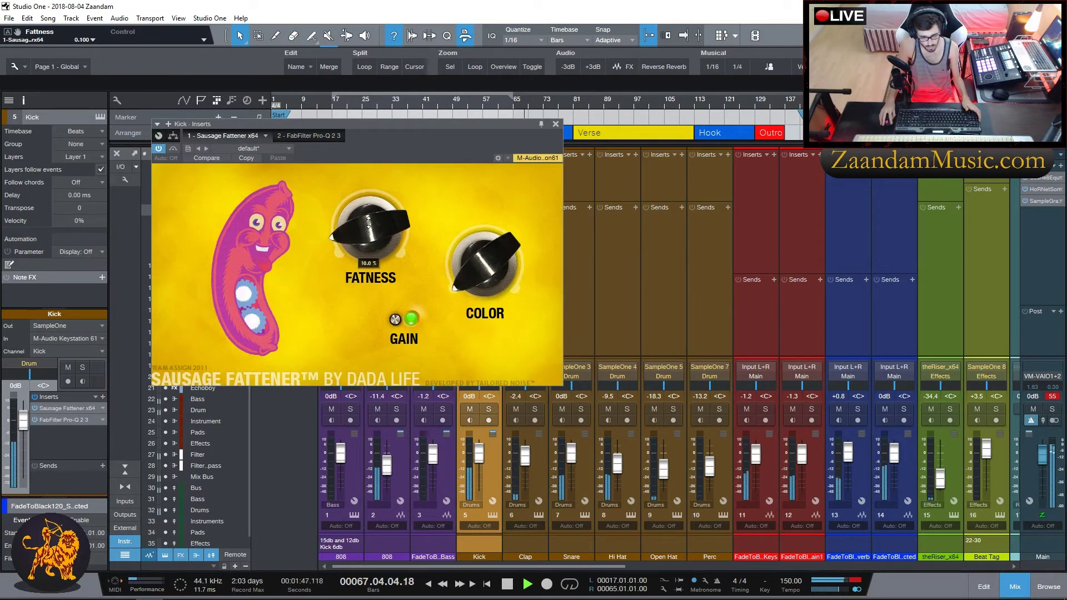
left_click_drag(496, 257, 492, 239)
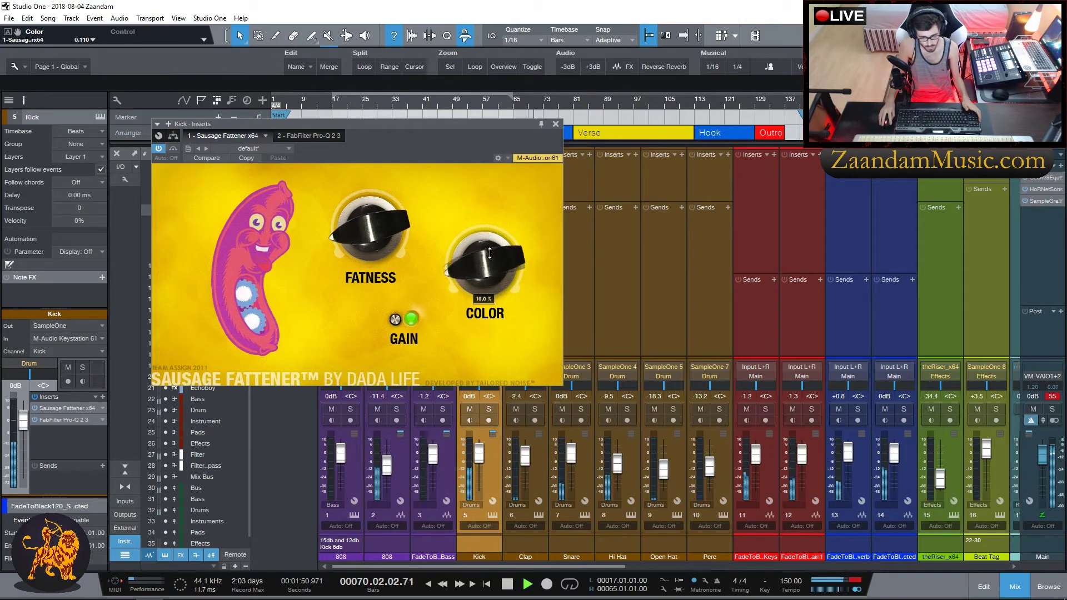
left_click(555, 125)
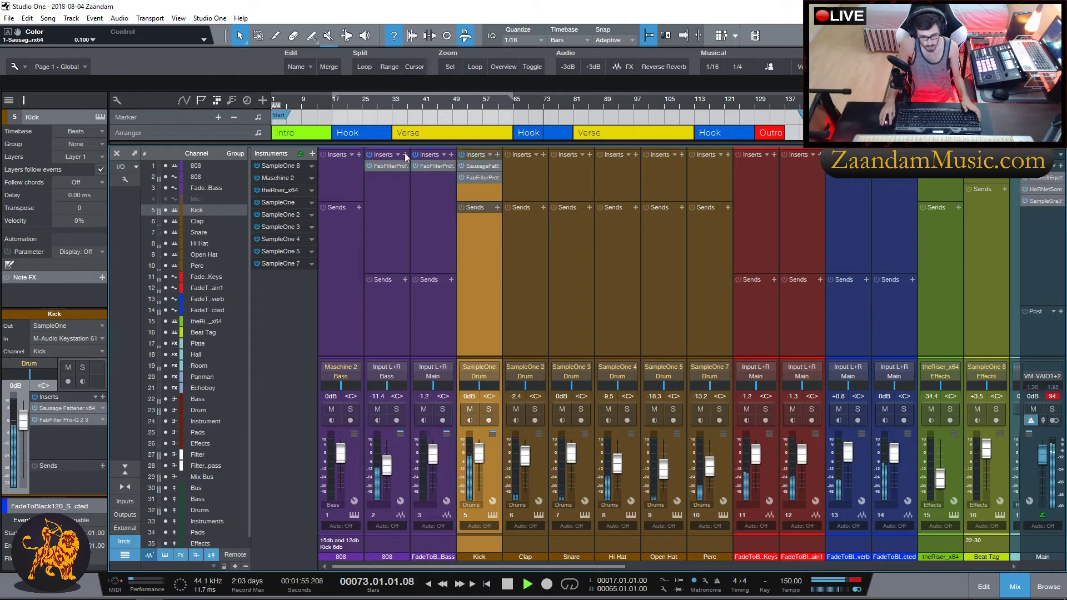
- Insert a Compressor on the second 808 channel and set its input gain to 15.30 dB
left_click(405, 154)
left_click(478, 207)
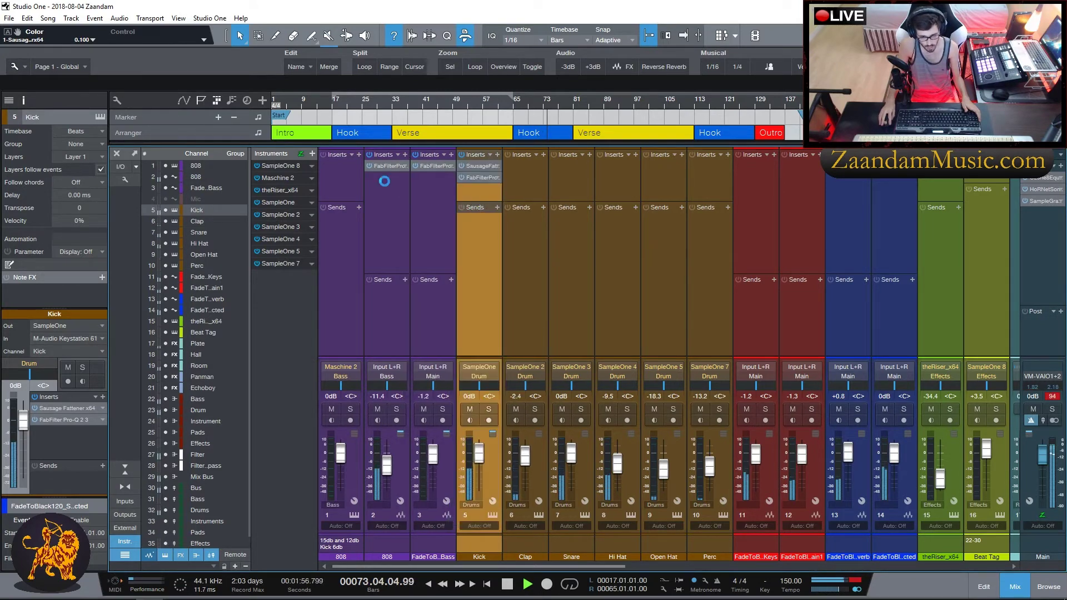
left_click_drag(401, 202, 411, 132)
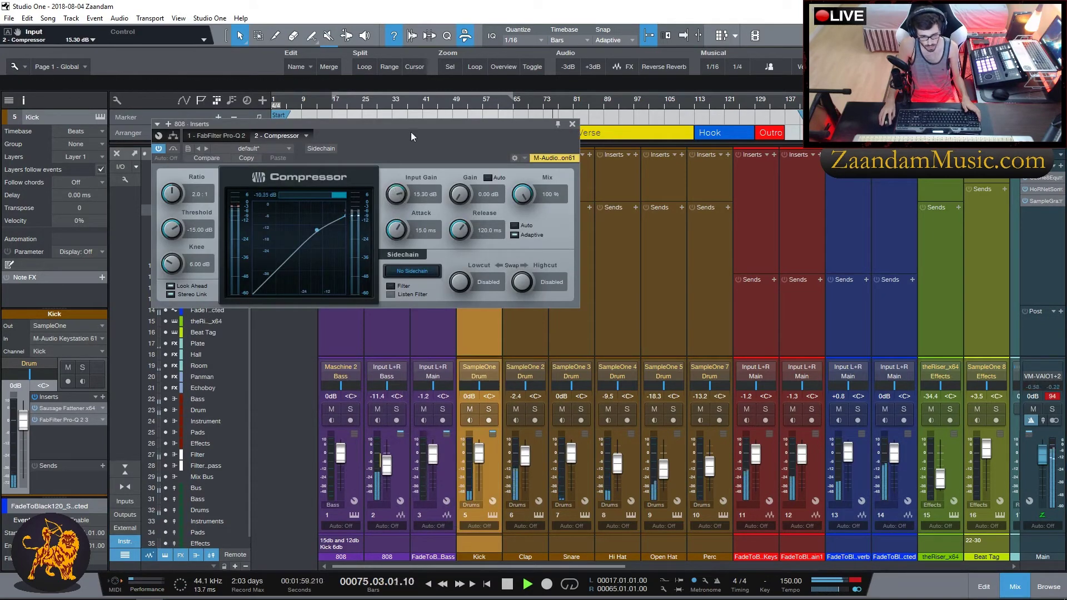
left_click(572, 125)
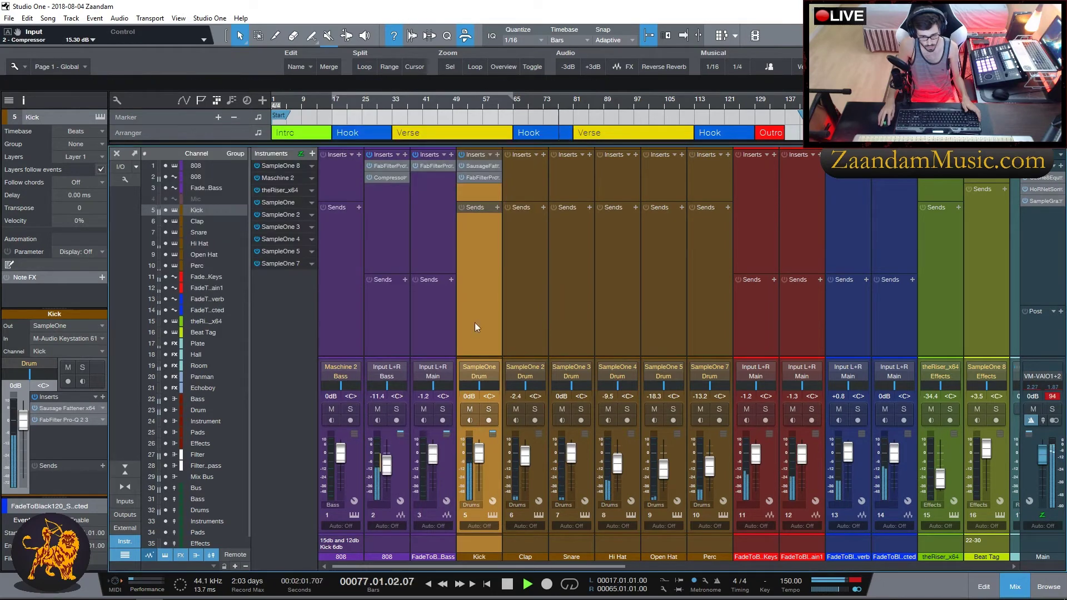
- Send the Kick to the sidechain of the 808 Compressor and enable automatic attack and release on it
left_click(497, 208)
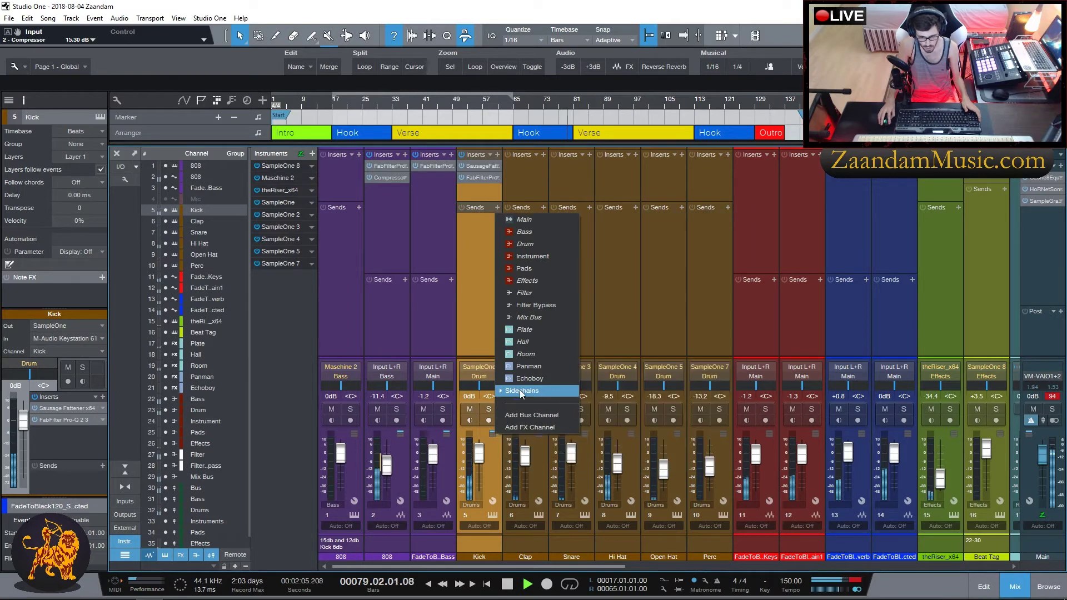
mouse_move(519, 389)
left_click(580, 401)
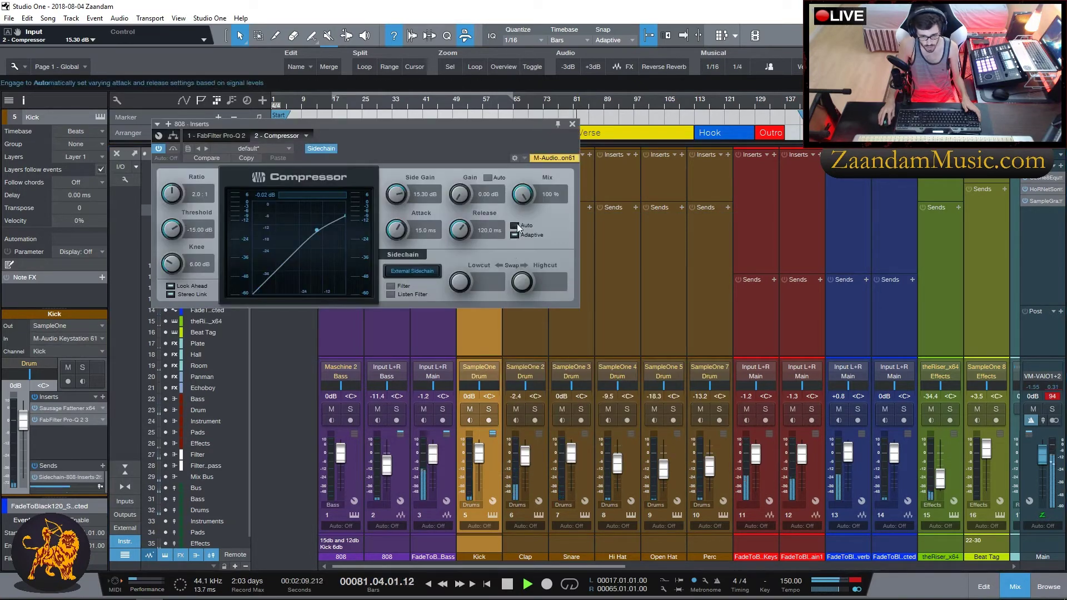
left_click(514, 225)
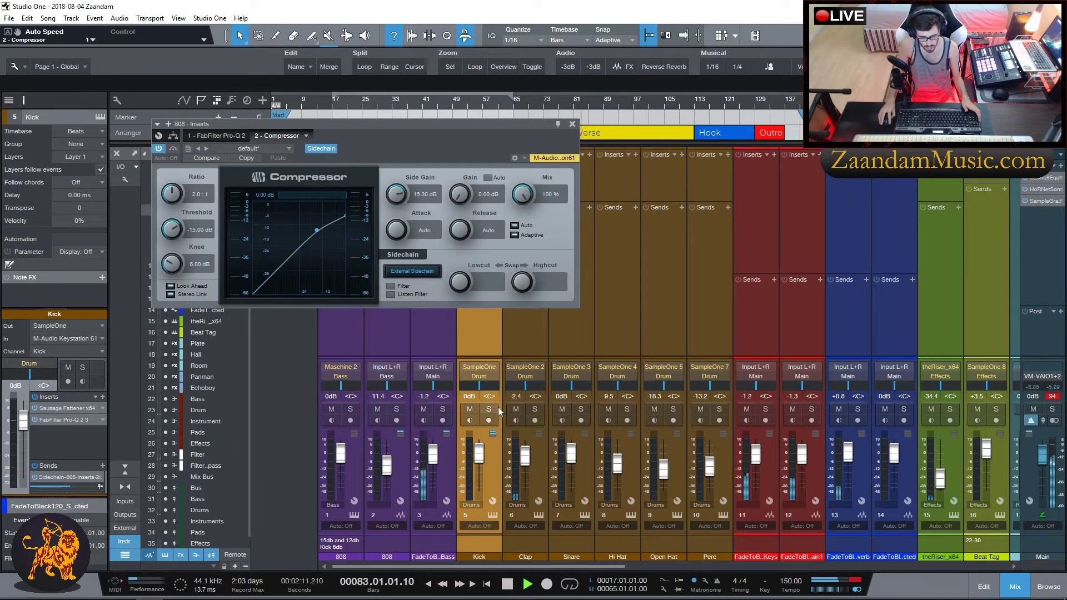
left_click(573, 124)
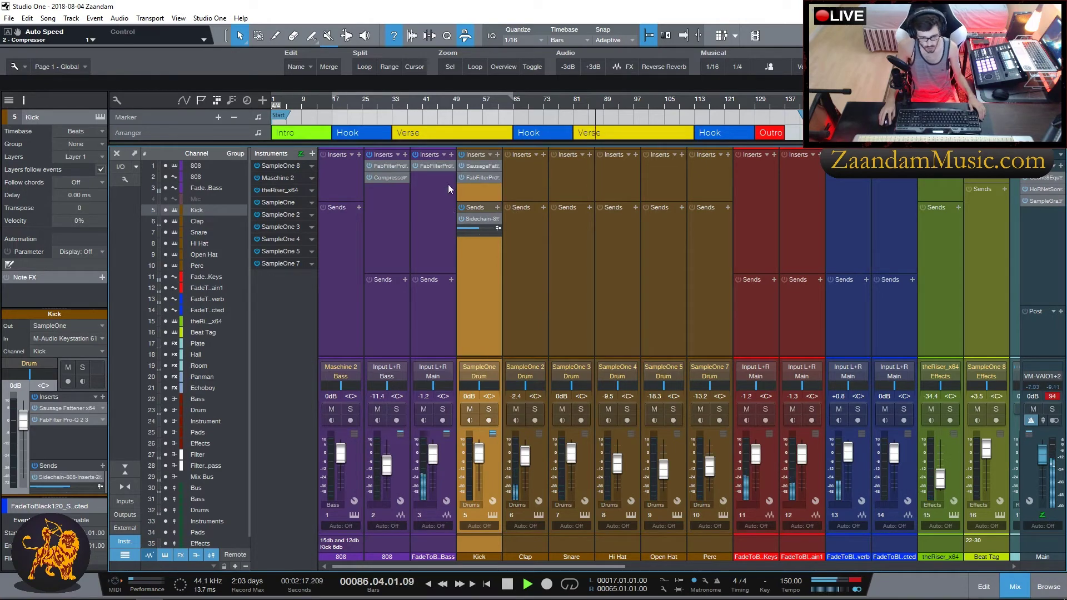
- Insert a Compressor on the FadeToBlack 120_Bass channel and move the compressors ahead of the equalizers on both bass channels
left_click(450, 156)
left_click(515, 209)
left_click(572, 124)
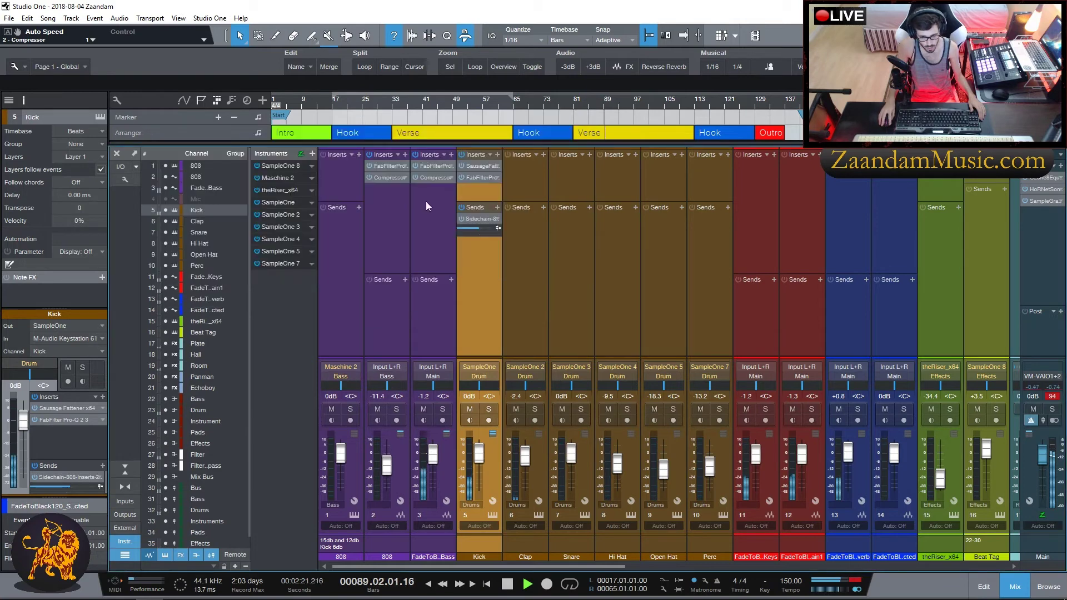
left_click_drag(426, 176, 386, 165)
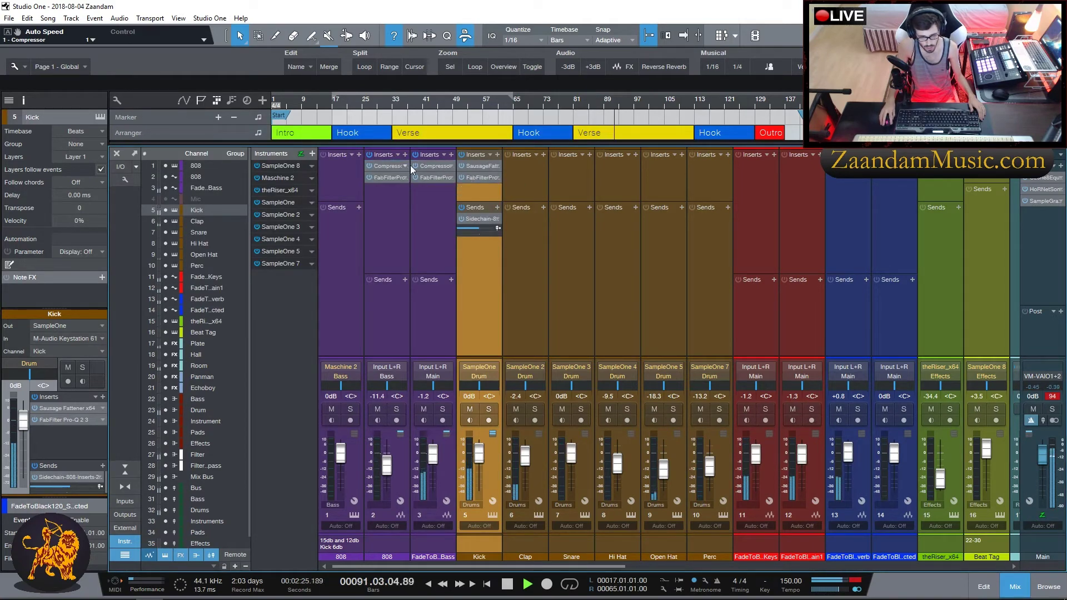
left_click(431, 165)
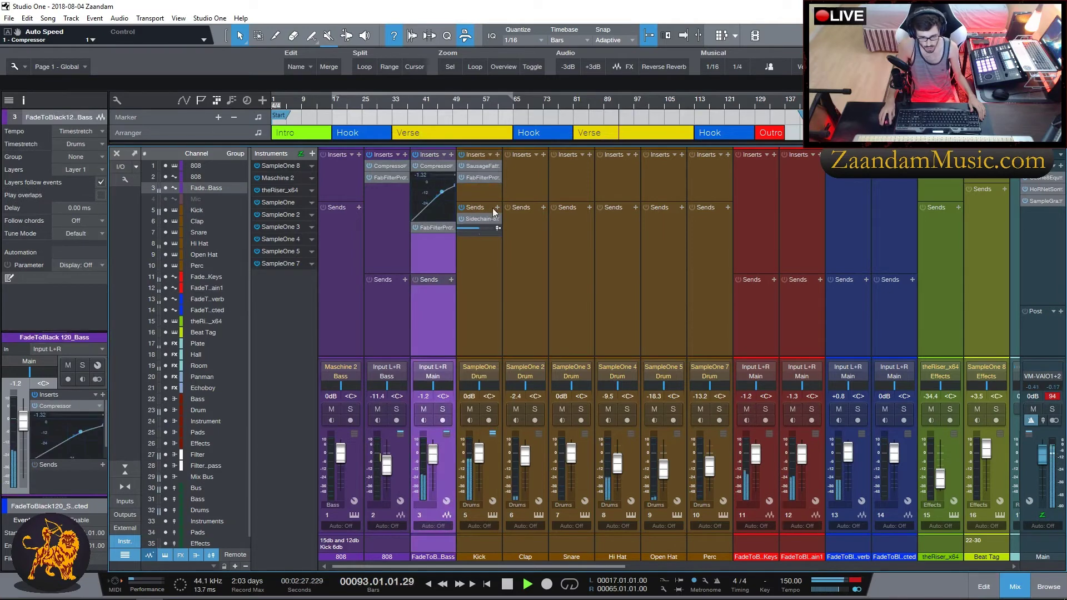
- Add a Kick send to the sidechain of the FadeToBlack 120_Bass Compressor
left_click(493, 212)
left_click(497, 207)
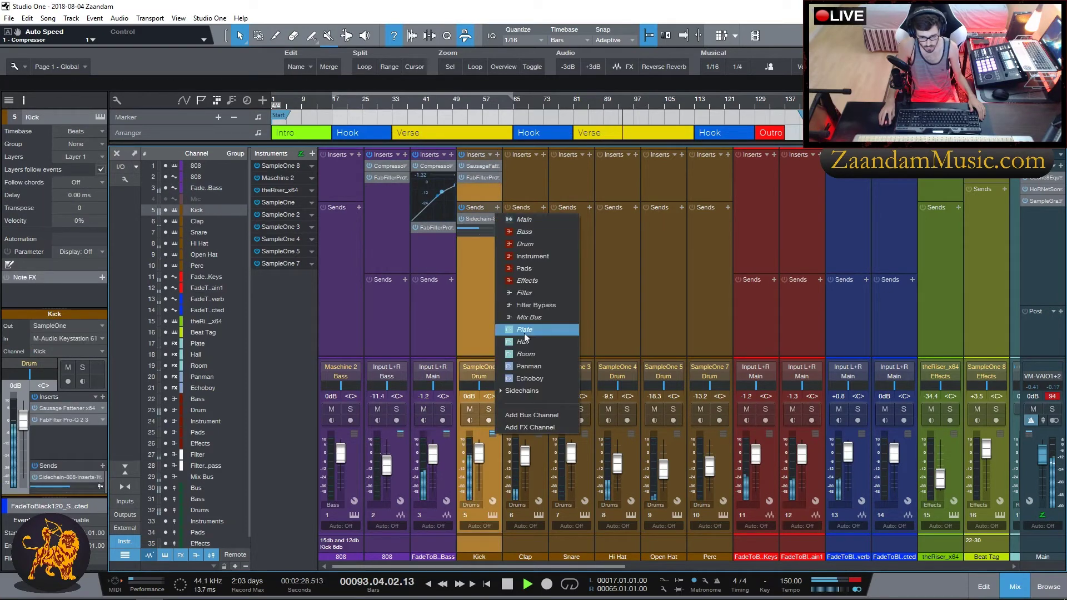
left_click(528, 390)
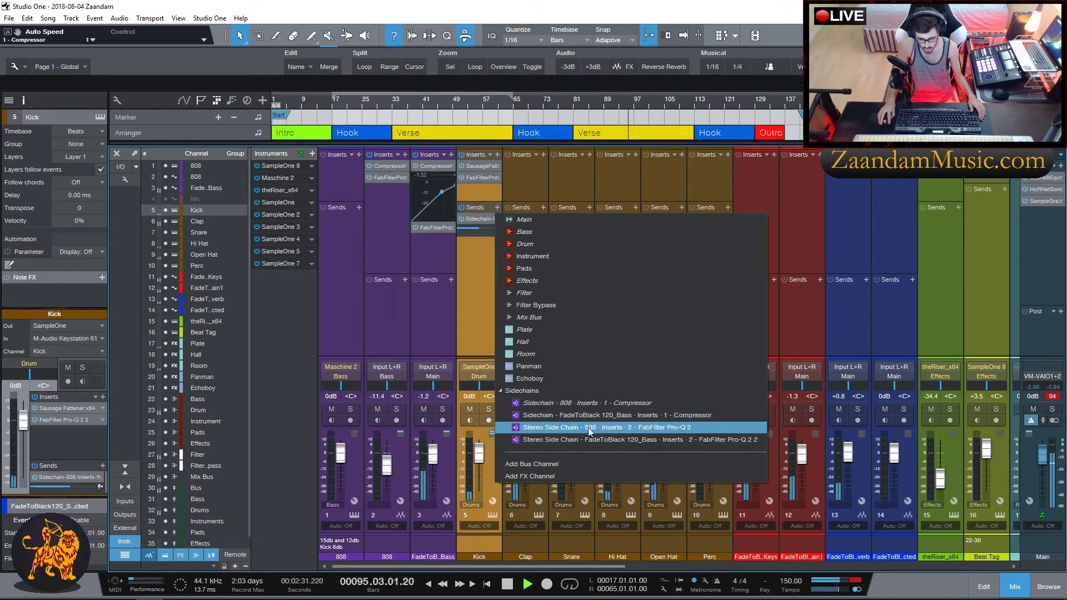
left_click(599, 412)
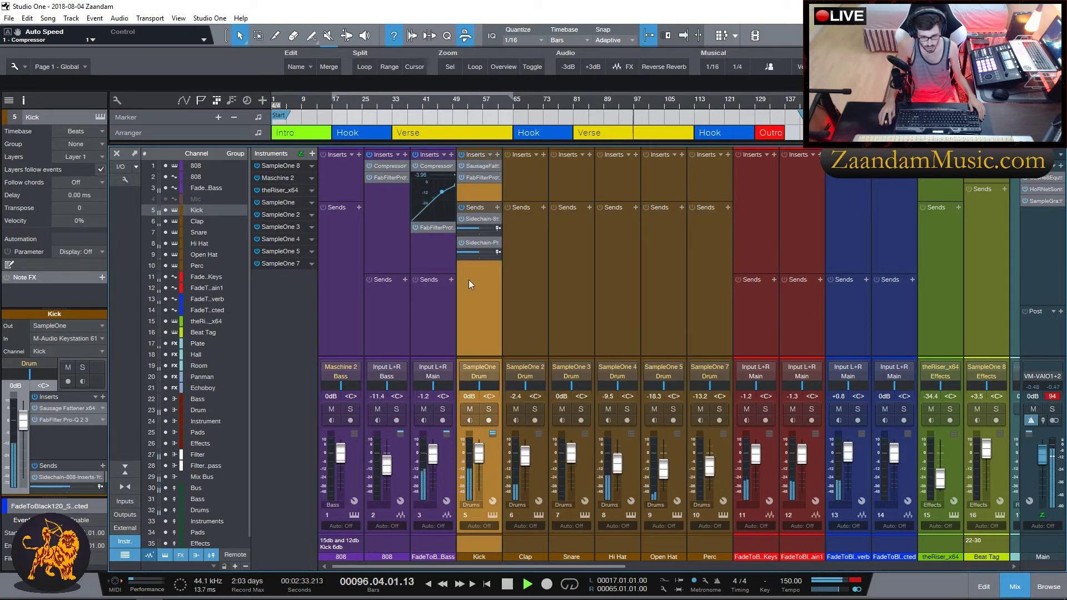
- Set the levels to -4.3 dB for Kick, +0.3 dB for FadeToBlack 120_Bass and -2.0 dB for FadeToBlack Keys, and reset the Main clip indicator
left_click_drag(499, 357, 499, 224)
left_click_drag(478, 359, 479, 375)
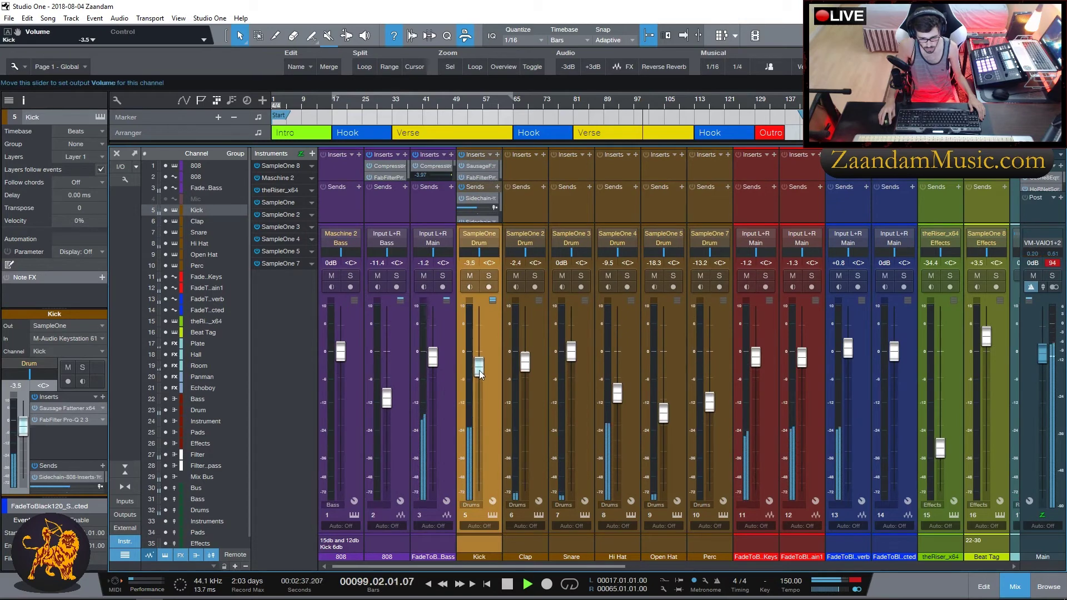
left_click_drag(482, 375, 438, 354)
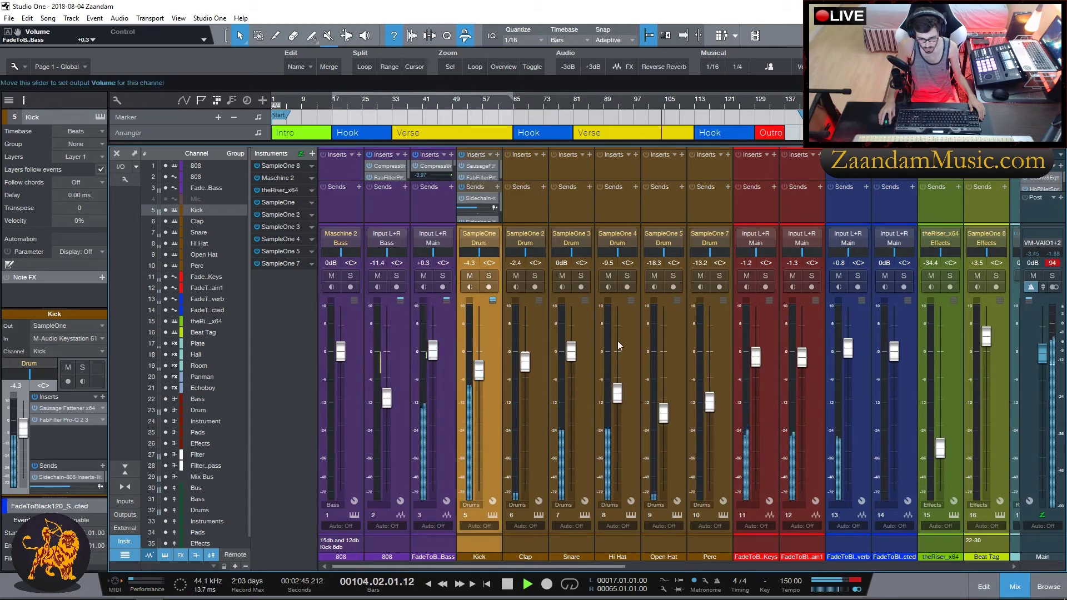
left_click(1047, 265)
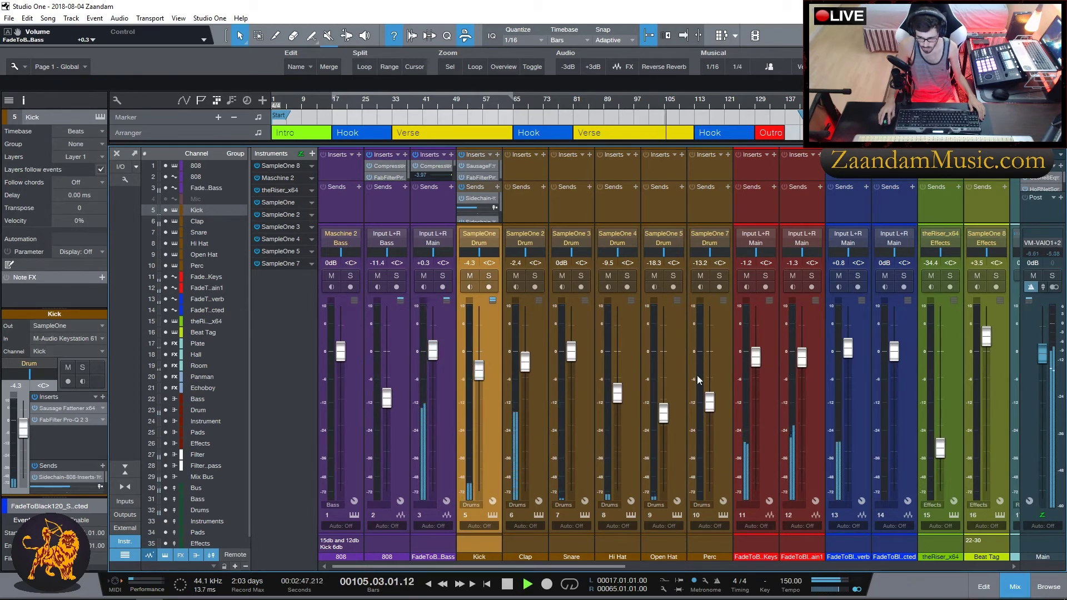
left_click_drag(762, 366, 762, 370)
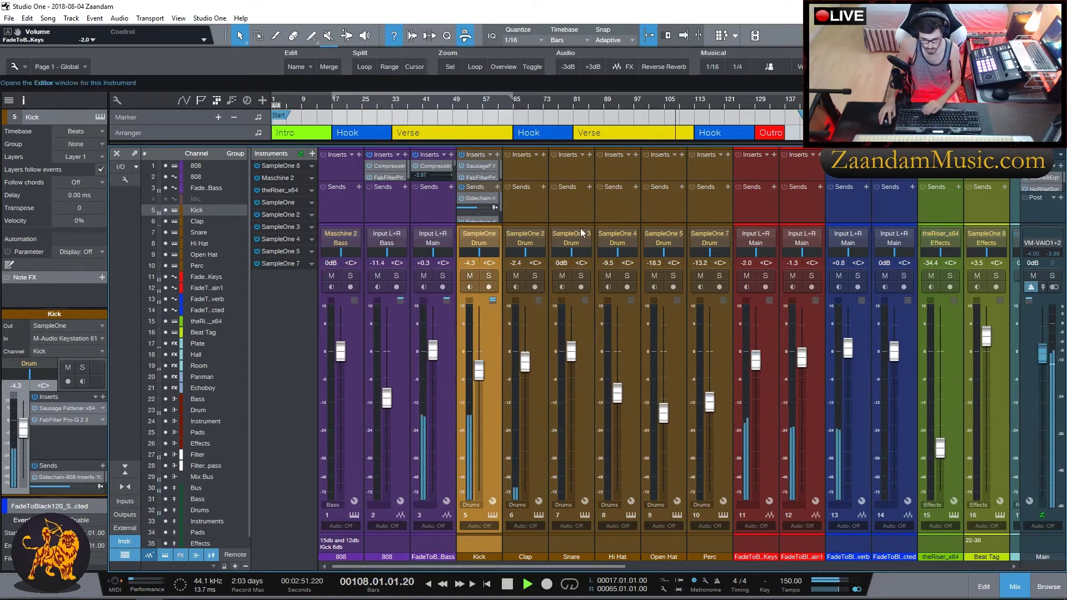
- Pan the Snare to L15, the Hi Hat to R24, the Open Hat to L18 and the Perc to R15
left_click_drag(578, 224, 562, 325)
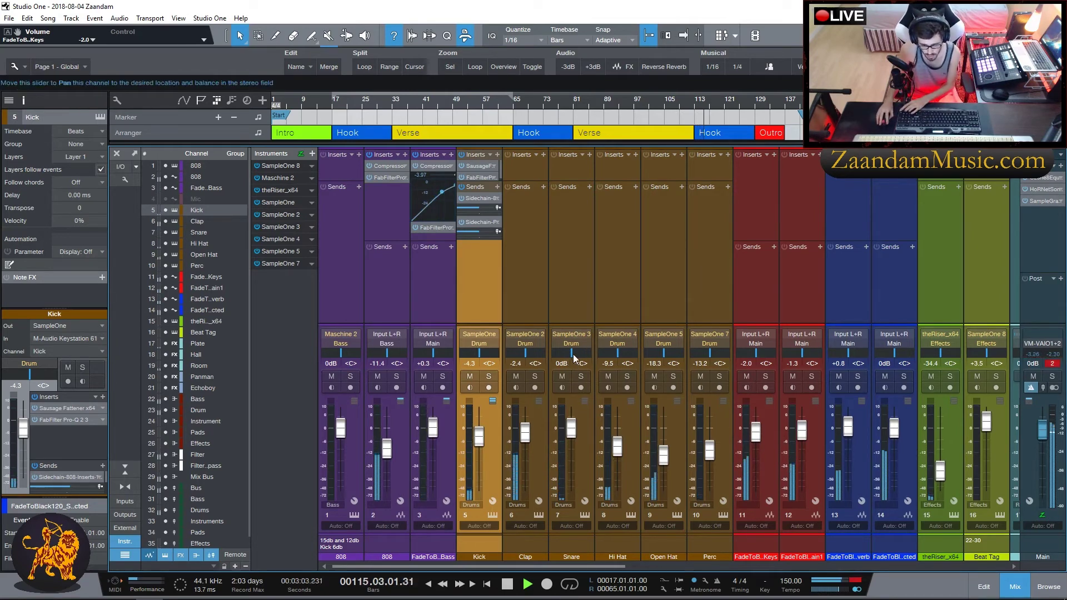
left_click_drag(571, 354, 715, 359)
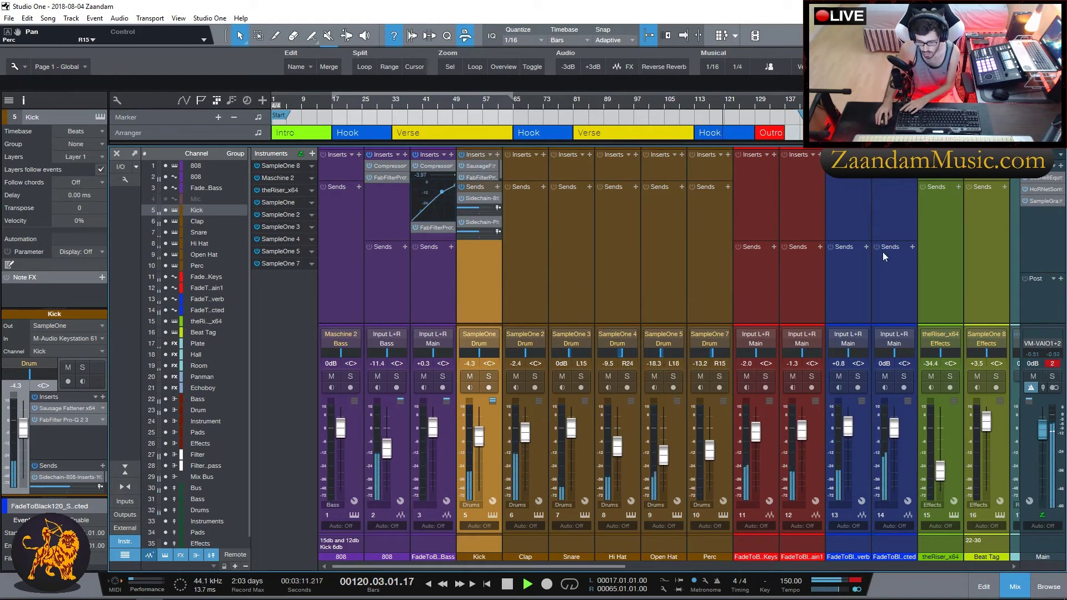
- Route FadeToBlack 120_Bass to the Bass bus and the two red FadeToBlack channels to the Instrument bus
scroll(853, 212, "right", 2)
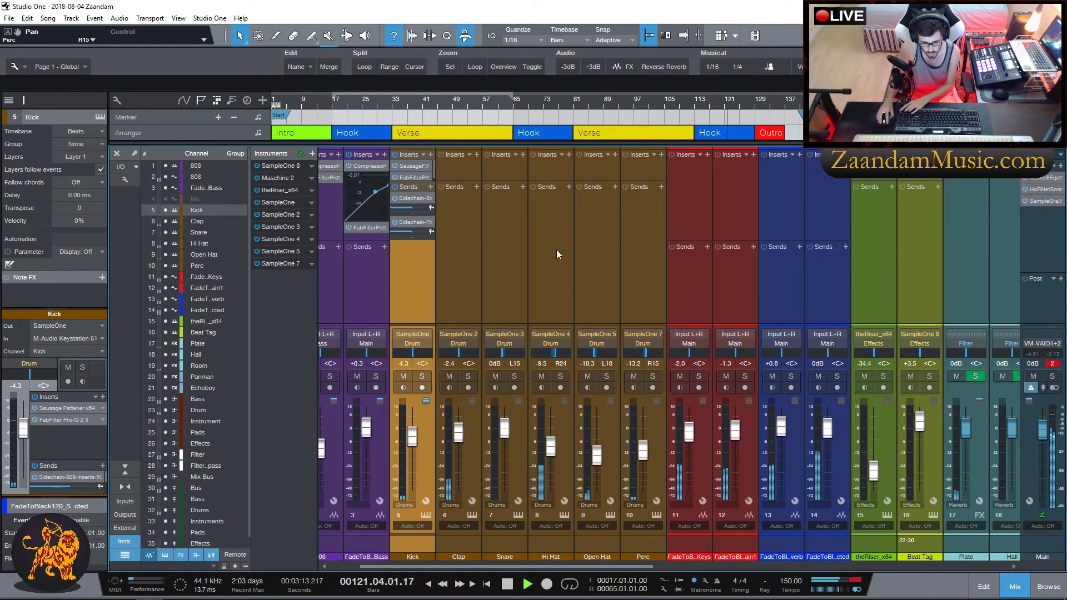
scroll(559, 256, "left", 2)
left_click(421, 340)
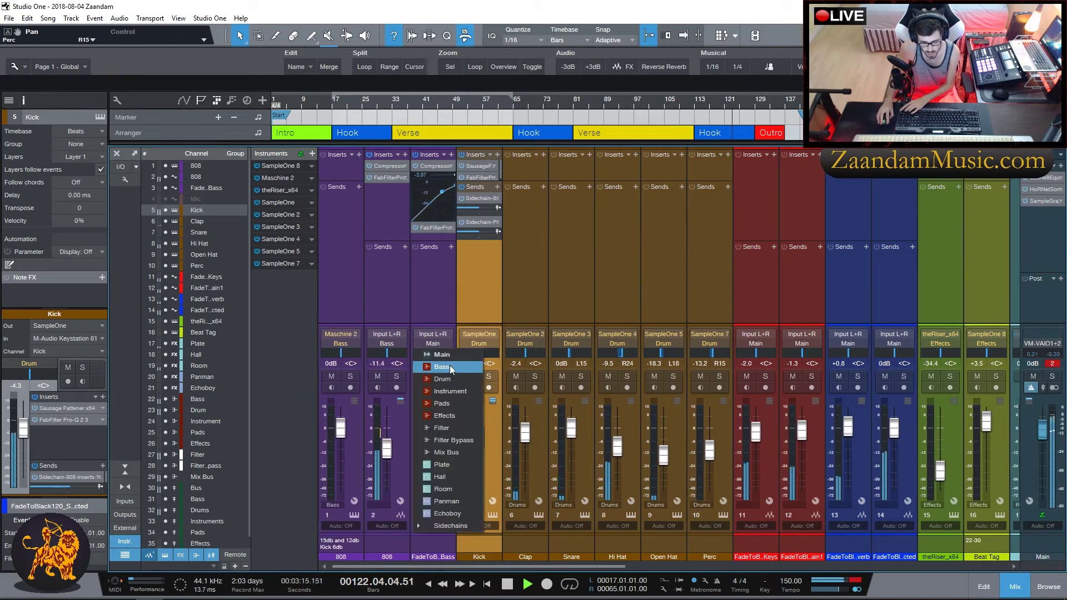
left_click(449, 370)
left_click(757, 343)
left_click(773, 391)
left_click(805, 345)
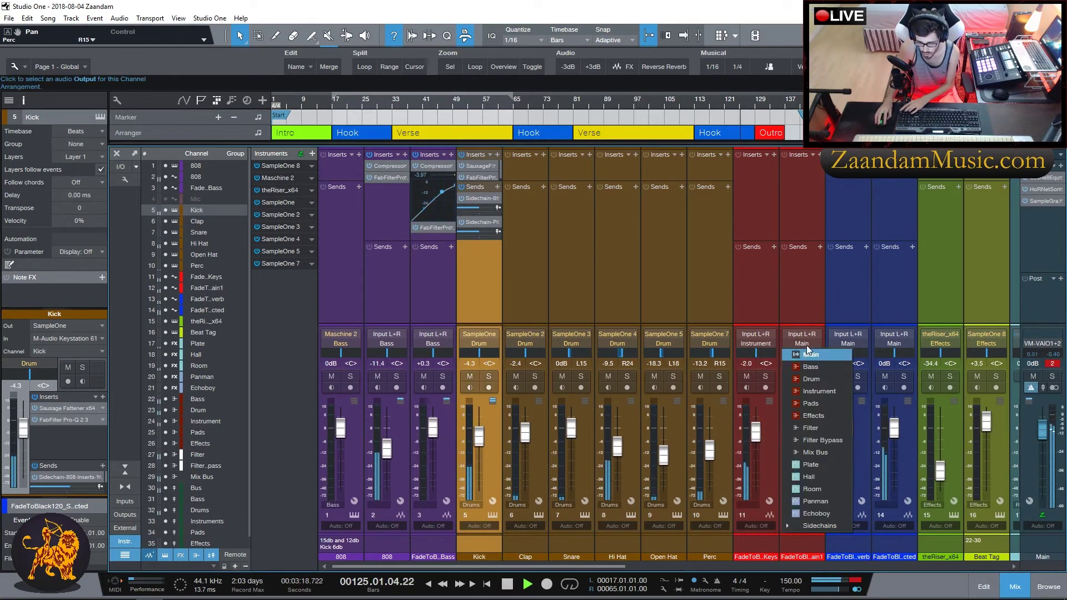
left_click(819, 391)
- Route the two blue FadeToBlack channels to the Pads bus
left_click(848, 340)
left_click(865, 403)
left_click(894, 340)
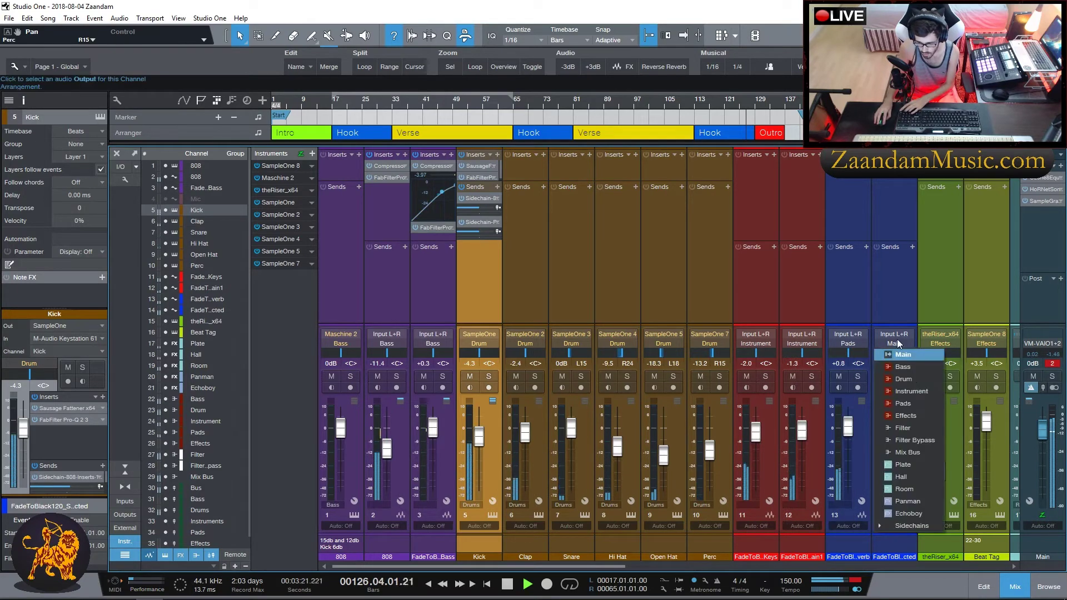
left_click(911, 404)
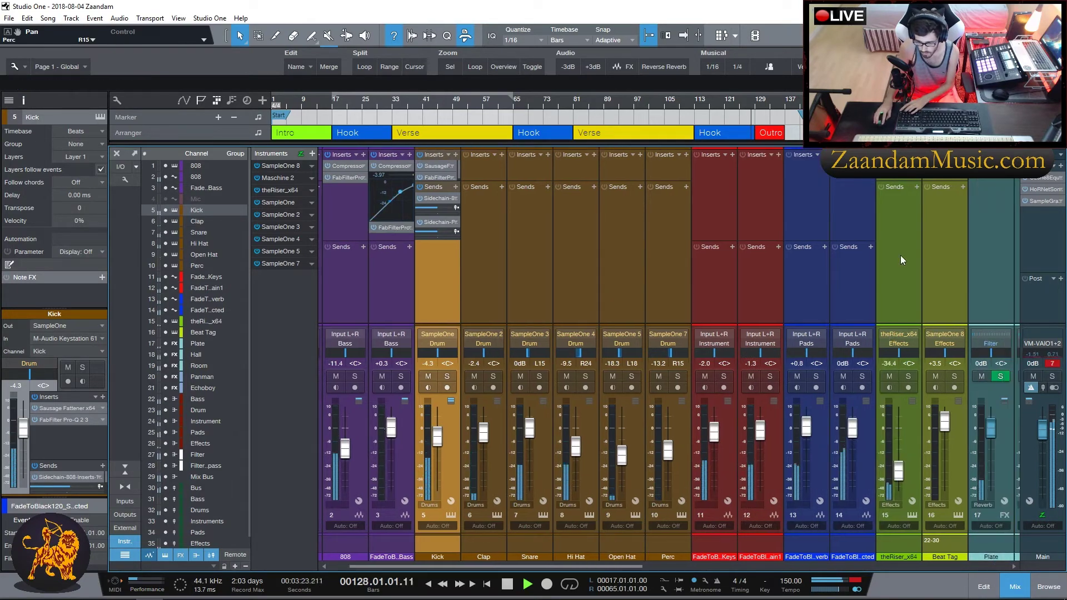
- Lower the level of the second blue FadeToBlack pad channel, channel 14, to -10.8 dB
scroll(900, 255, "right", 3)
left_click_drag(736, 429, 735, 456)
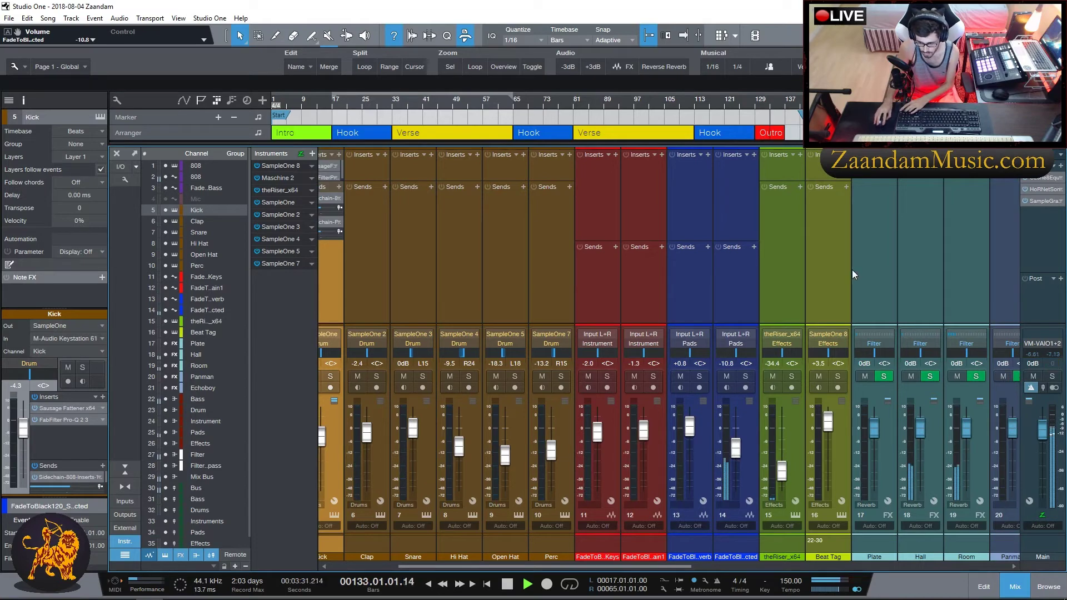
- Insert the EchoBoy plug-in on the Echoboy effects channel
scroll(853, 274, "right", 4)
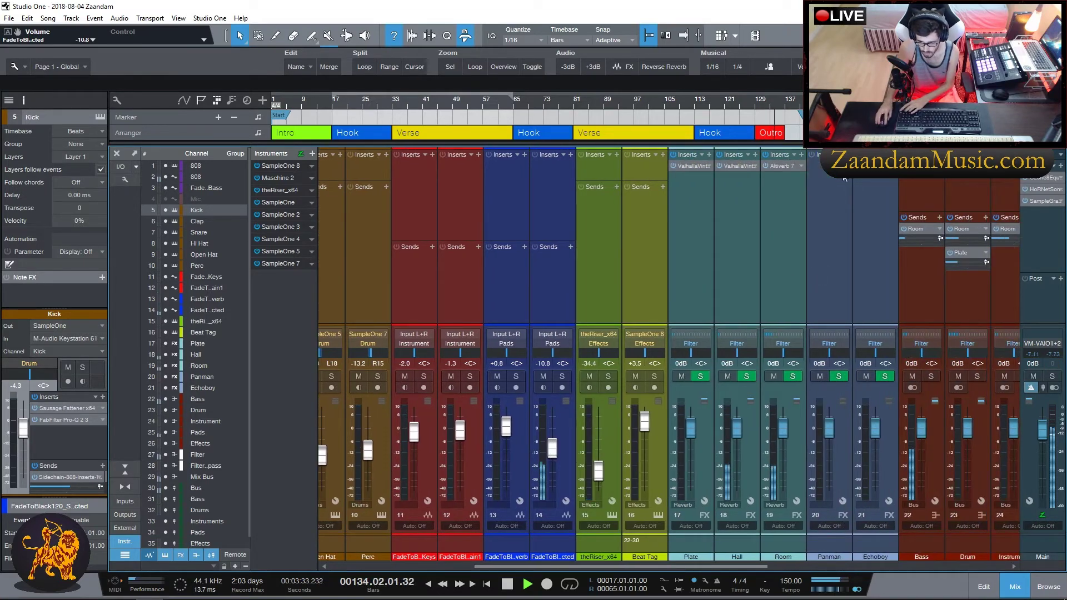
scroll(850, 278, "right", 3)
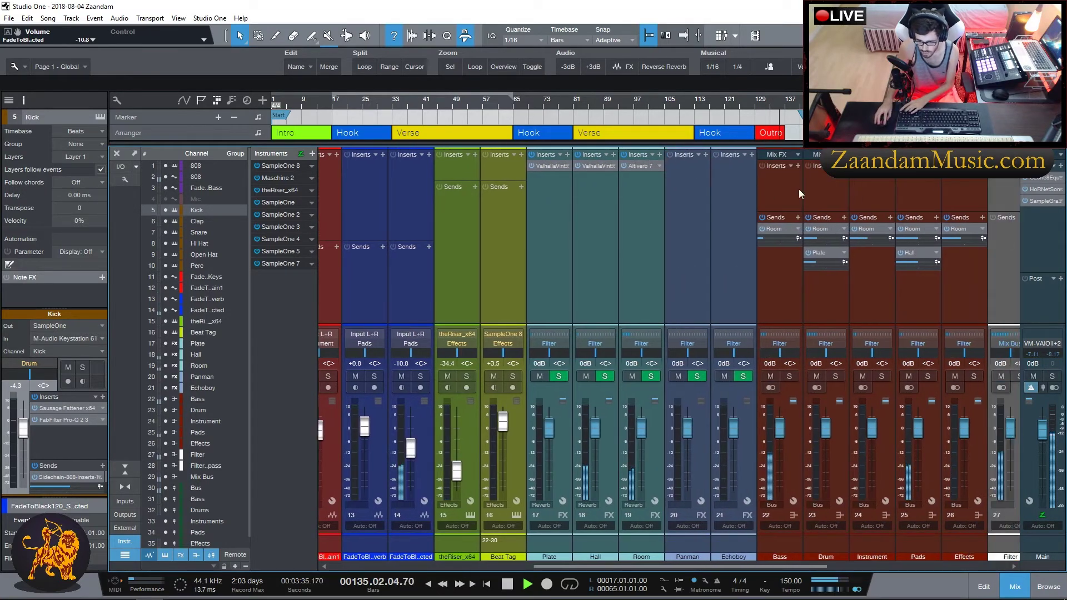
left_click(752, 155)
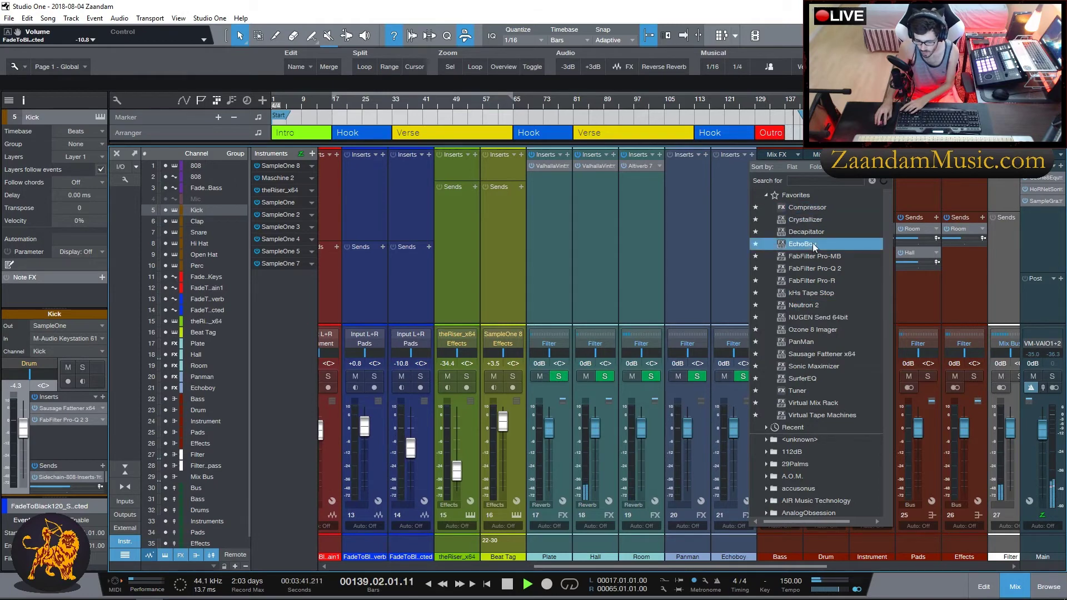
left_click(812, 243)
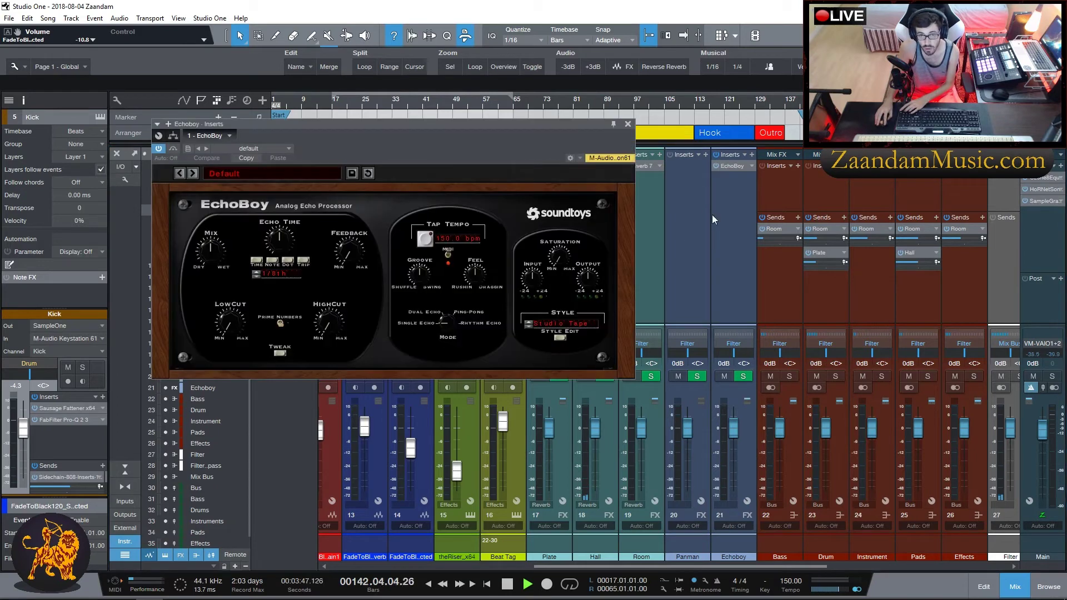
- Load the Ambients Echoes preset from EchoBoy's Reverbs & Spaces category and close the plug-in window
left_click(258, 175)
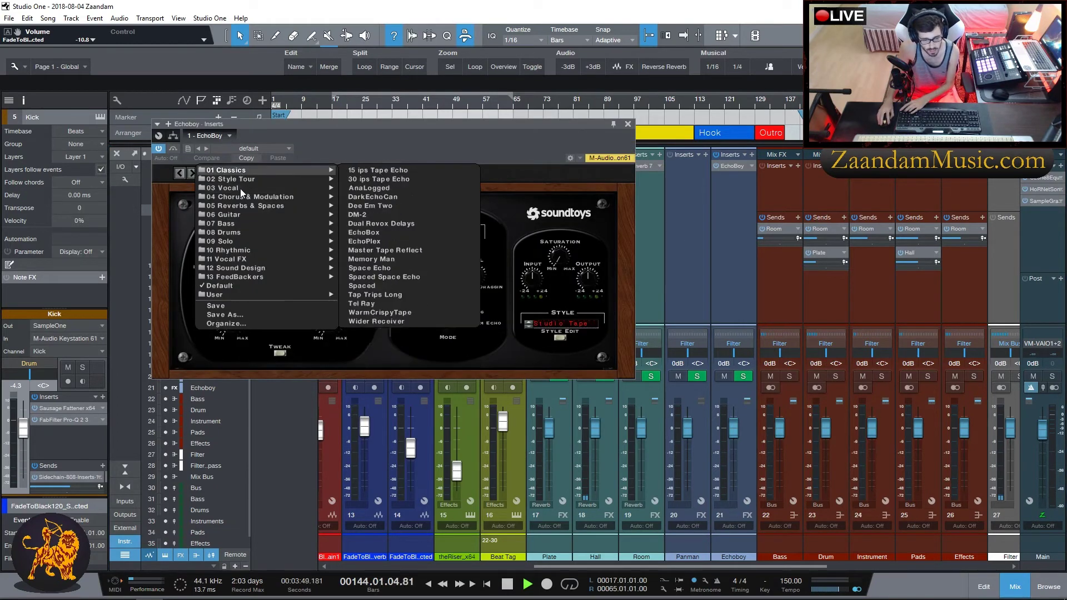
mouse_move(245, 206)
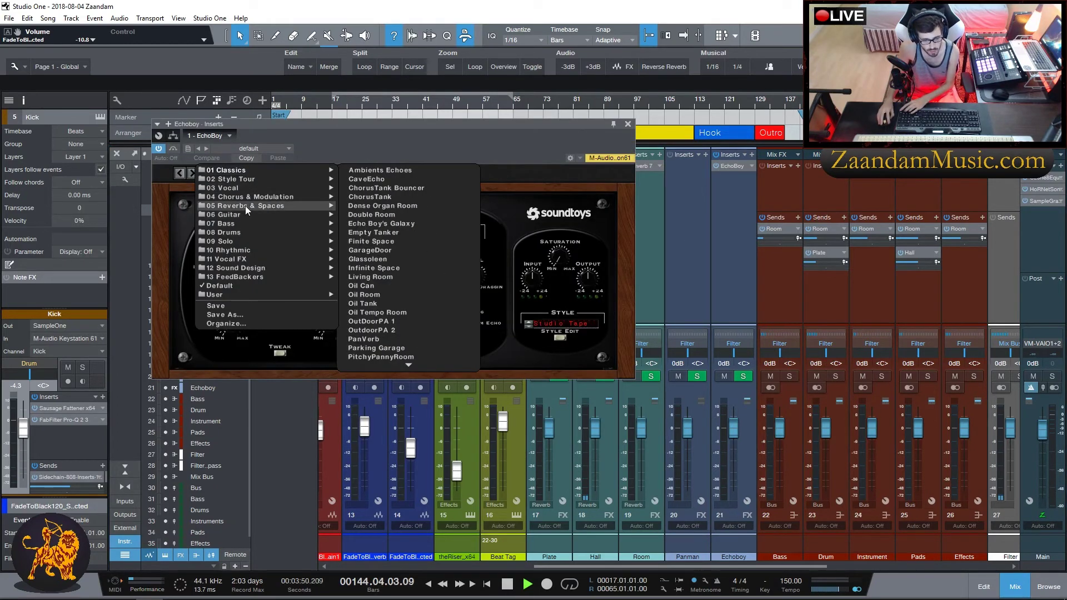
left_click(383, 172)
left_click_drag(501, 125, 761, 227)
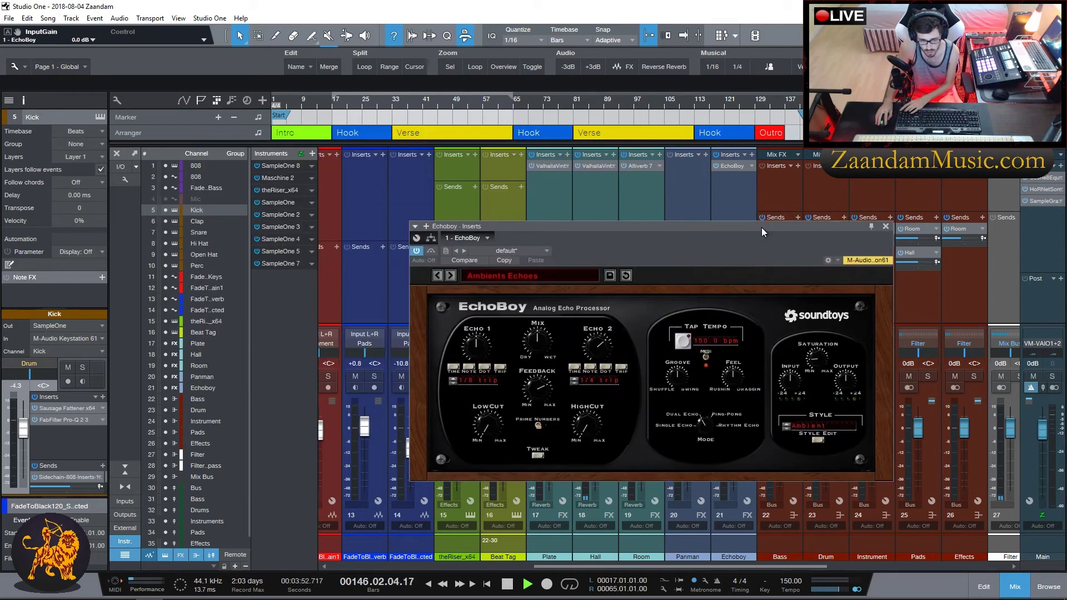
left_click(883, 227)
- Return playback to the song start and set the loop range from bar 1 to bar 17 over the Intro
left_click_drag(543, 566, 434, 569)
key("Home")
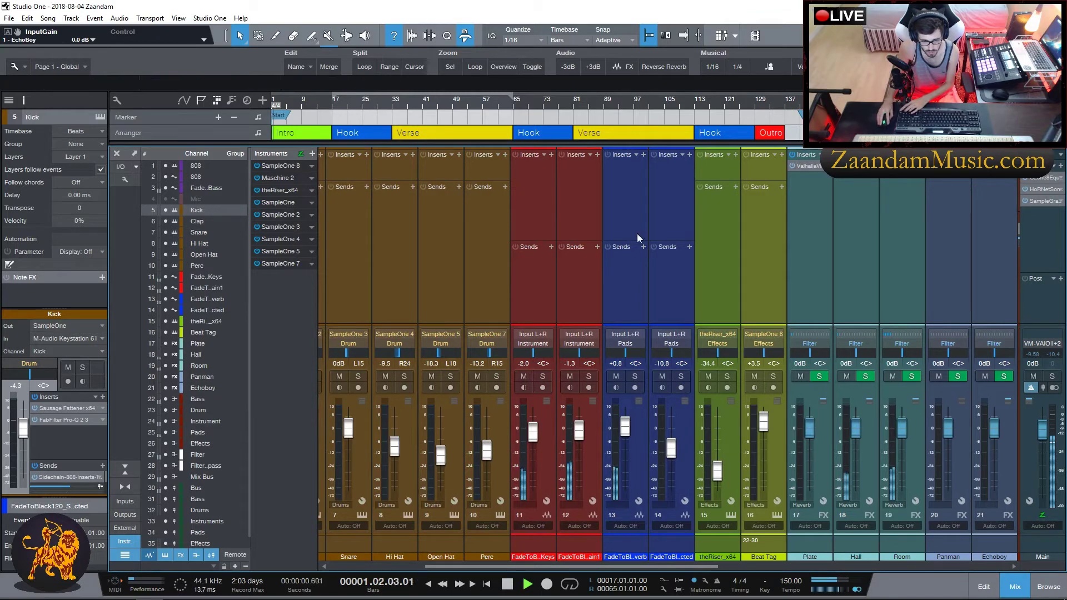
left_click(329, 100)
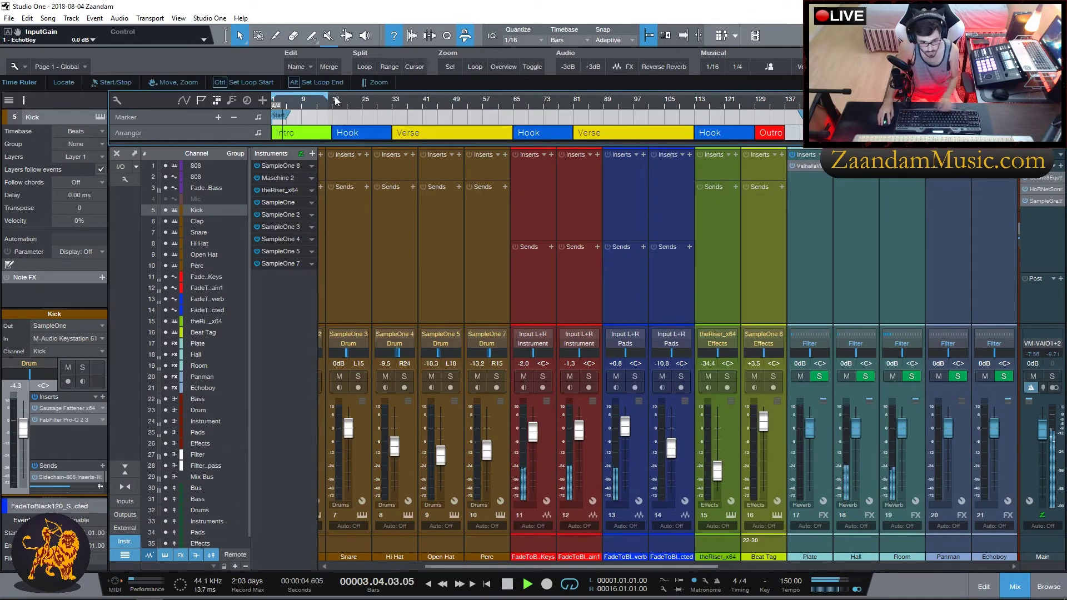
left_click(331, 100)
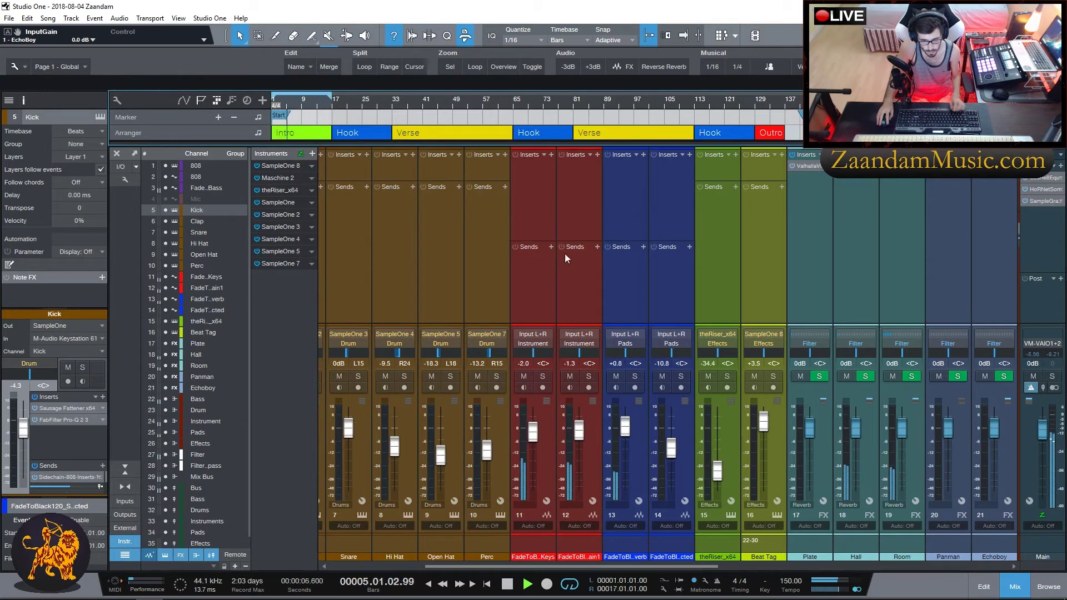
- Add an Echoboy send to the FadeToBlack Keys, Main1 and Reverb channels
left_click(549, 247)
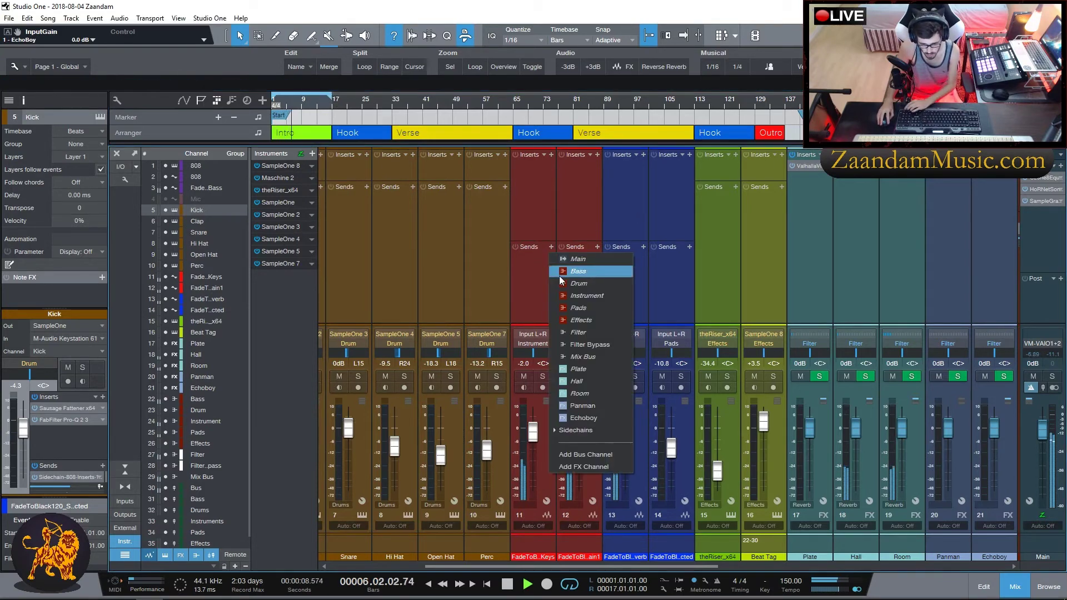
left_click(583, 417)
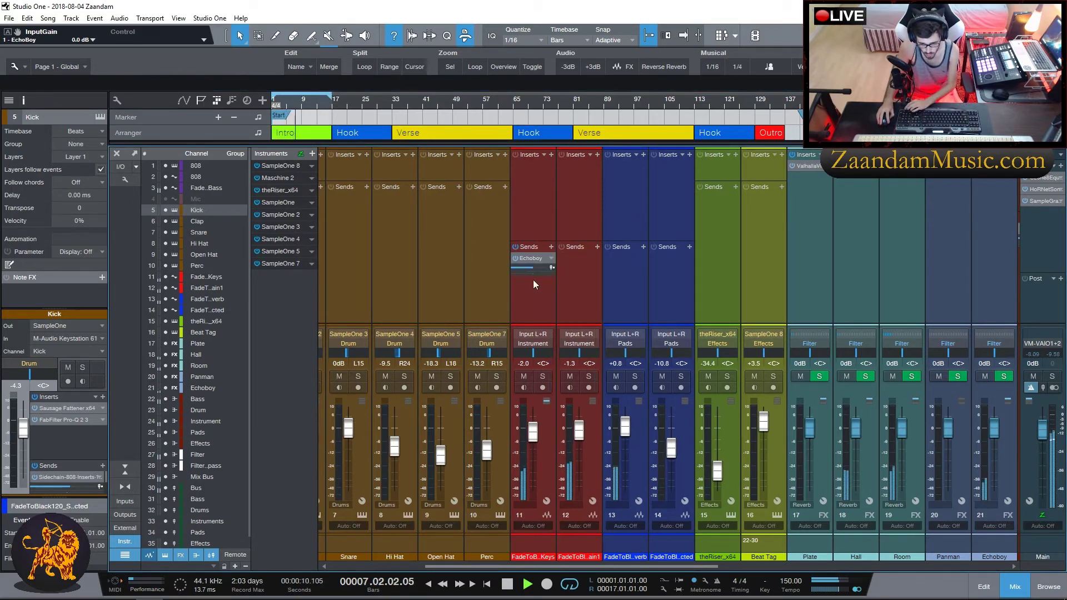
left_click(598, 247)
left_click(631, 418)
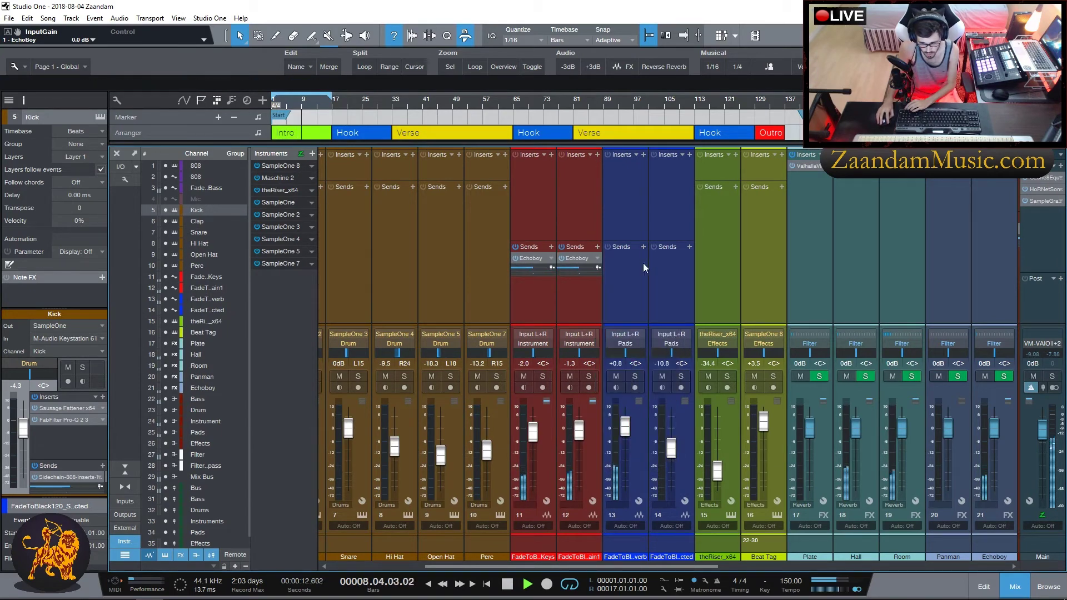
left_click(643, 247)
left_click(687, 420)
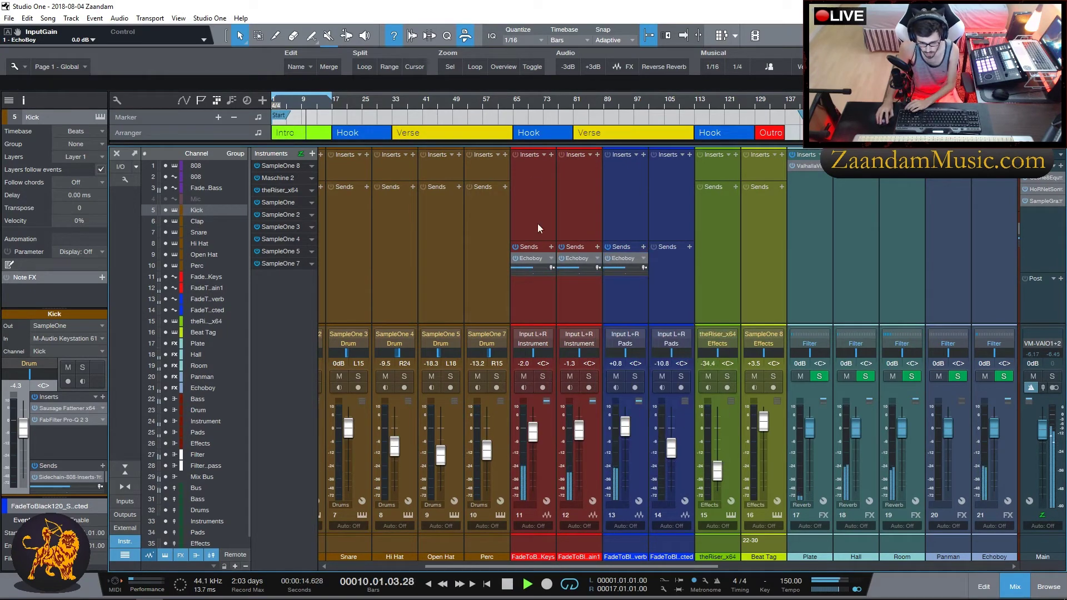
- Insert FabFilter Pro-Q 2 on FadeToBlack Keys and add a low cut at about 272 Hz
left_click(551, 155)
left_click(628, 270)
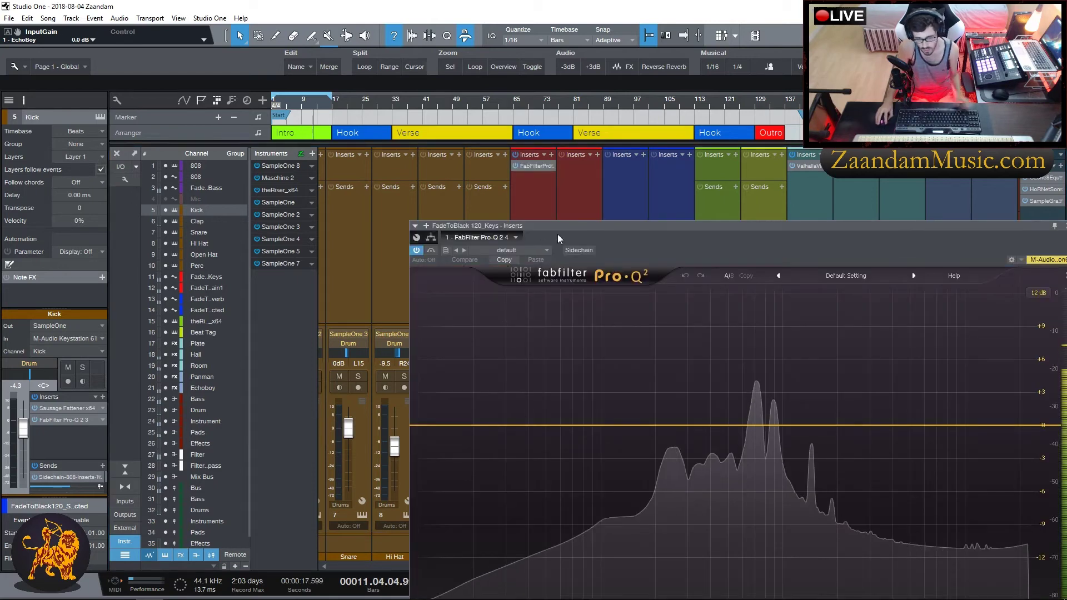
left_click_drag(558, 234, 347, 108)
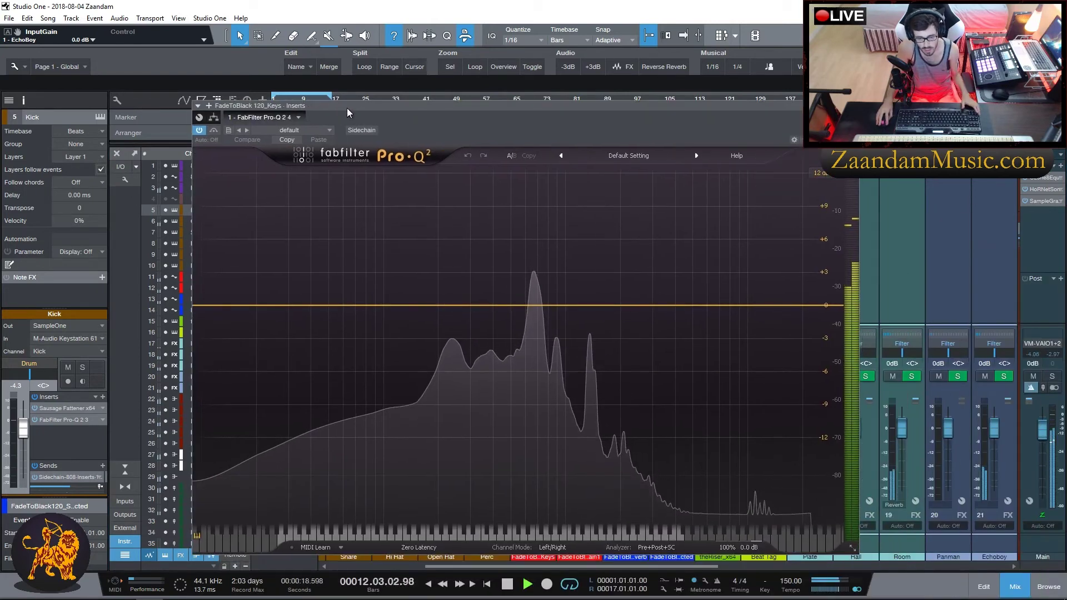
left_click_drag(215, 303, 462, 300)
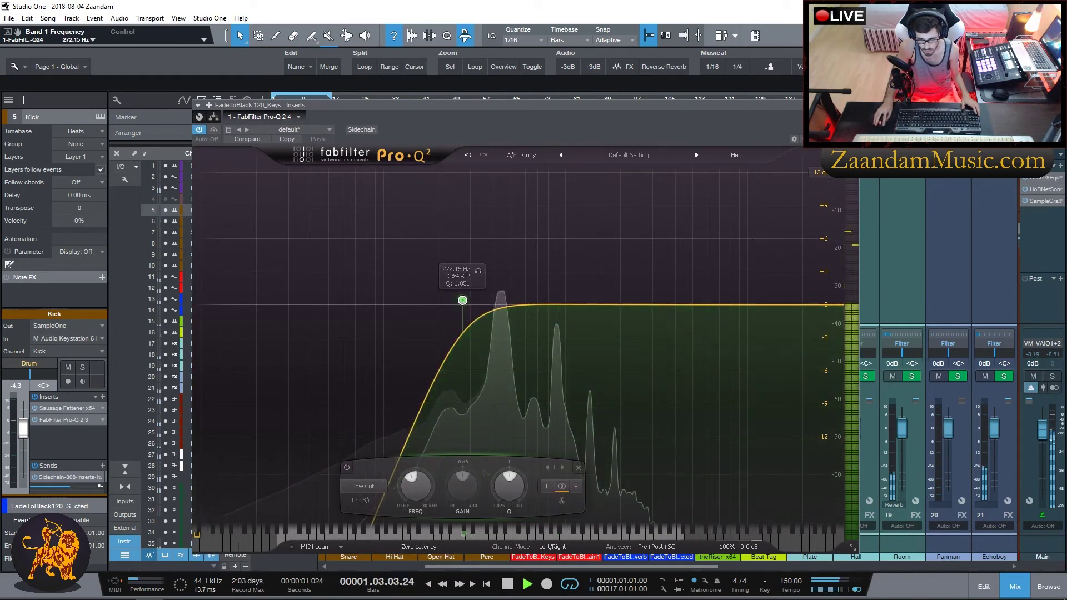
key("Escape")
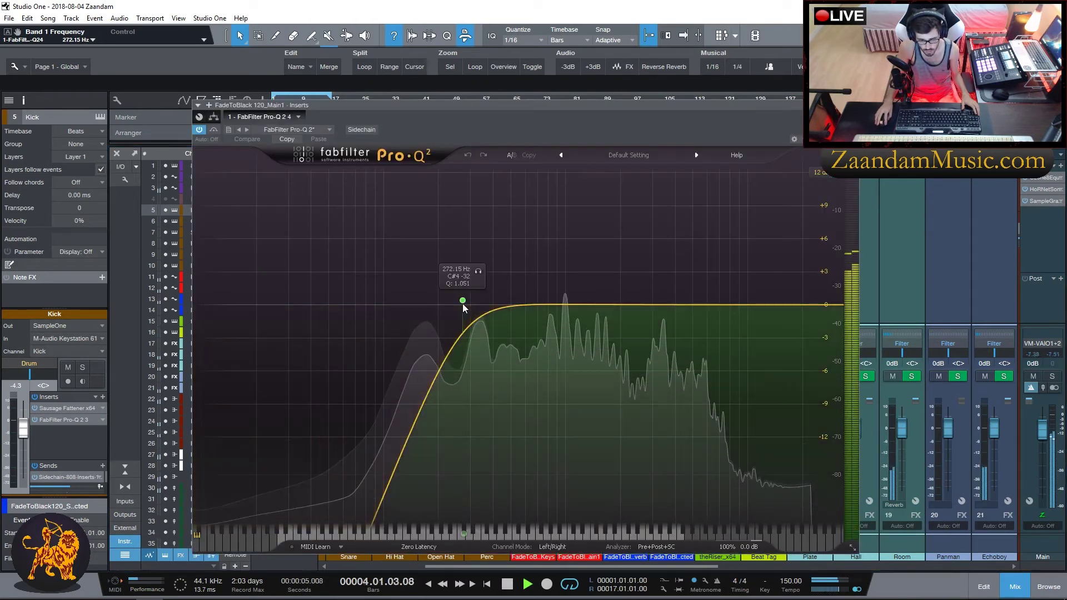
- Copy the equalizer to FadeToBlack Main1 and Reverb, setting their low cuts to about 358 Hz and 348 Hz
mouse_move(464, 302)
left_mouse_down()
mouse_move(424, 304)
mouse_move(717, 301)
mouse_move(451, 304)
mouse_move(485, 304)
left_mouse_up()
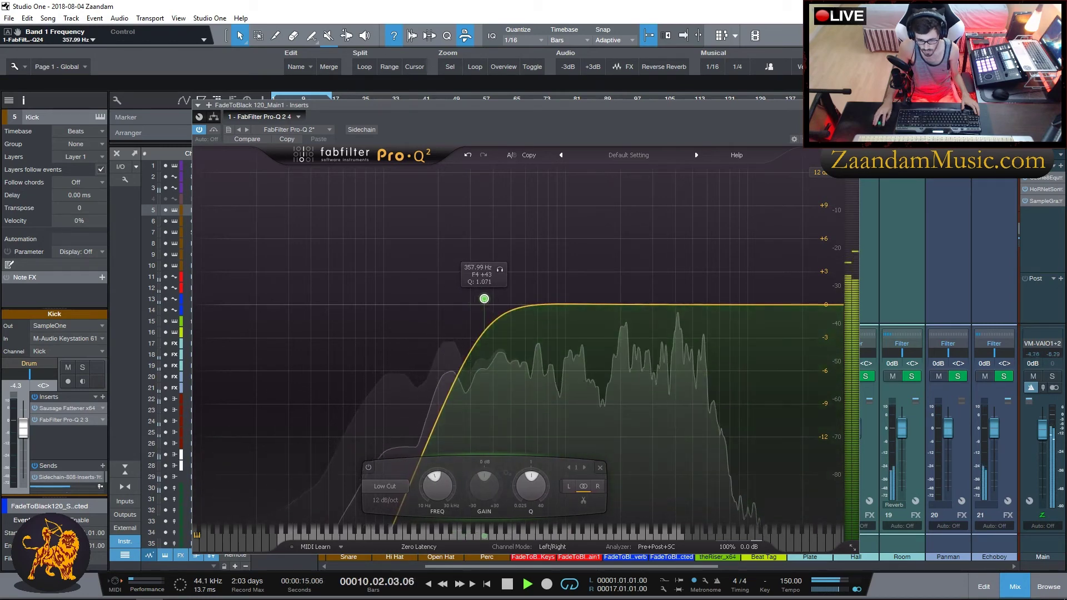
left_click(853, 105)
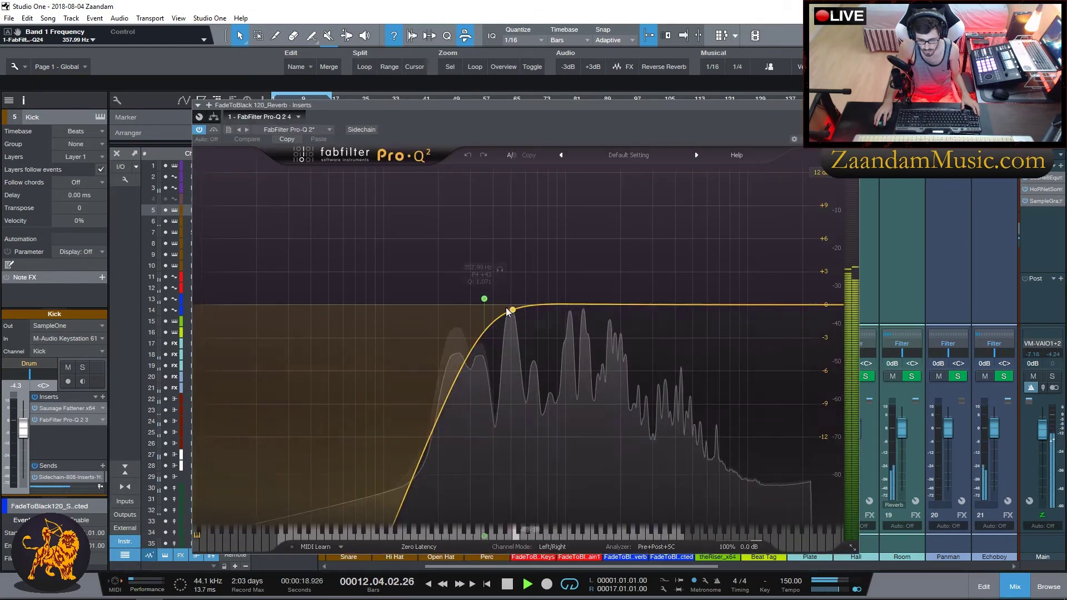
mouse_move(485, 302)
left_mouse_down()
mouse_move(672, 303)
mouse_move(481, 306)
left_mouse_up()
key("Escape")
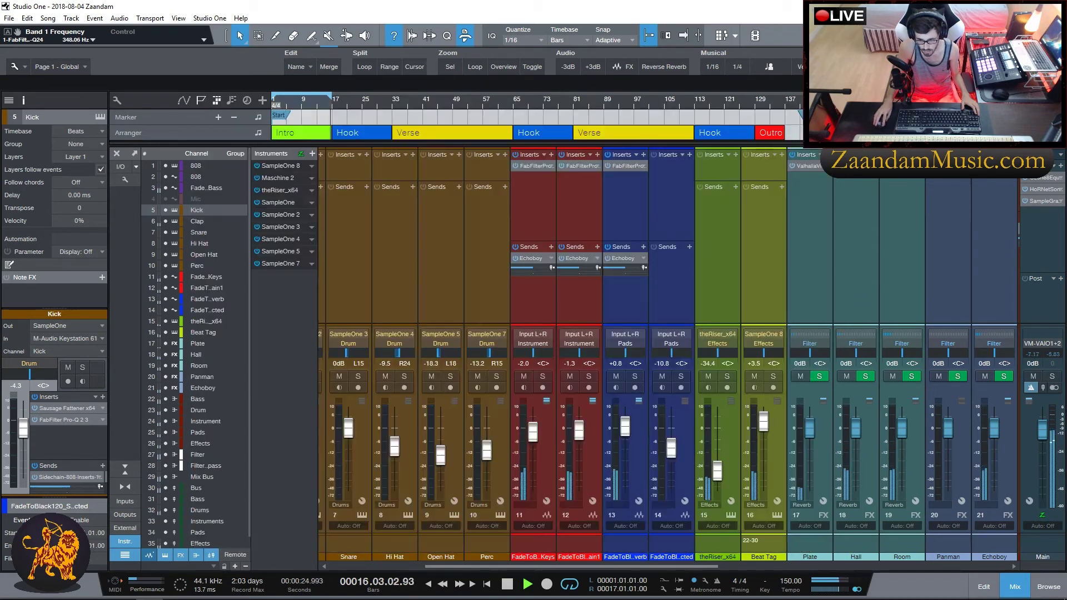
- Raise EchoBoy's output gain to 11.1 dB on the Echoboy effects channel
double_click(533, 258)
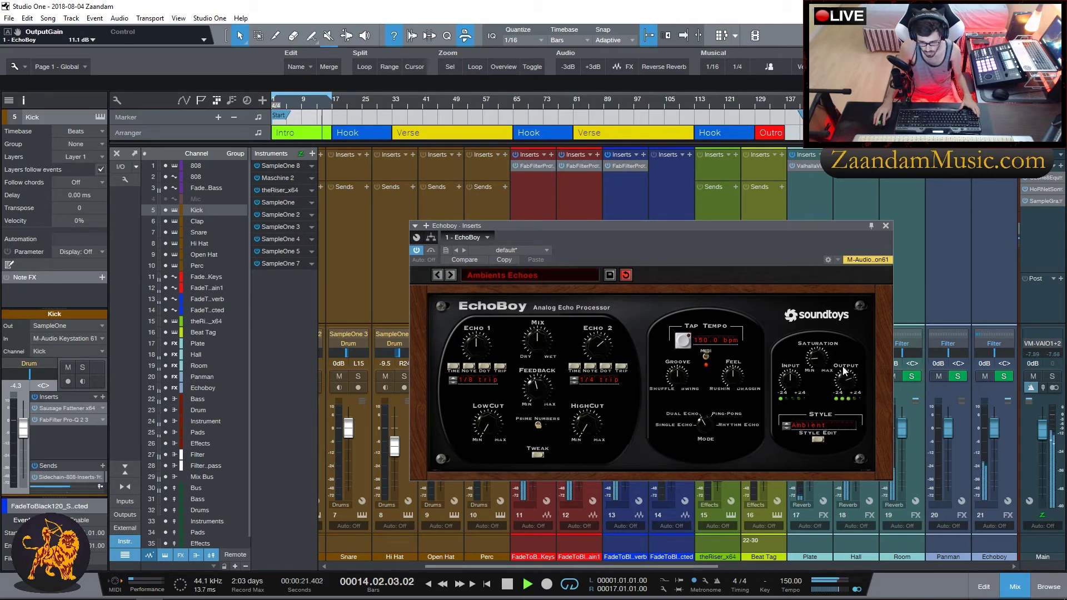
left_click(886, 226)
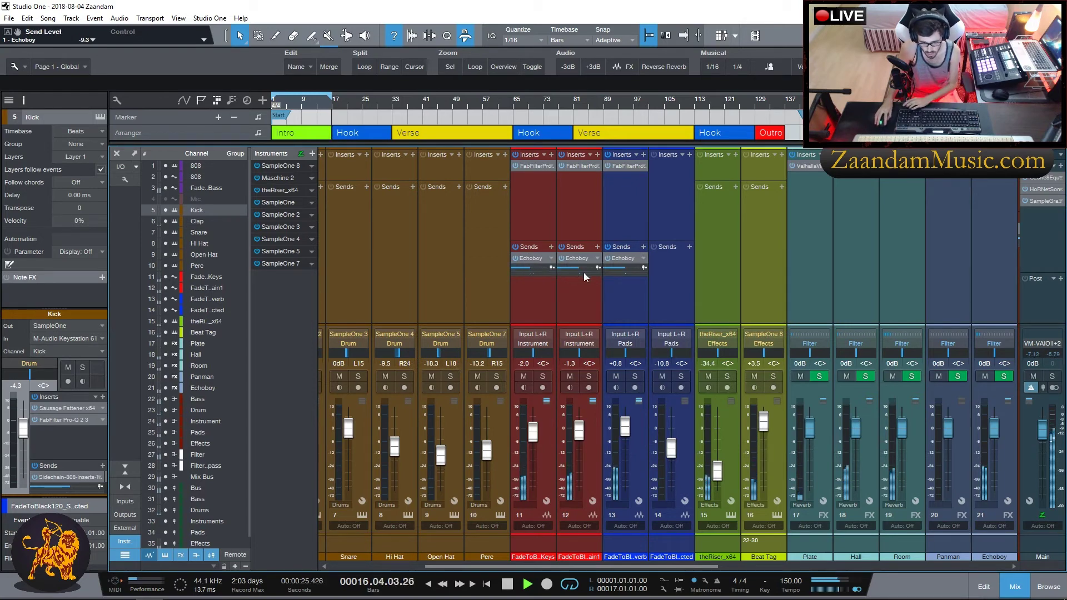
- Solo FadeToBlack Main1 while lowering its Echoboy send level to about -24.2 dB, and turn its solo off
left_click(589, 387)
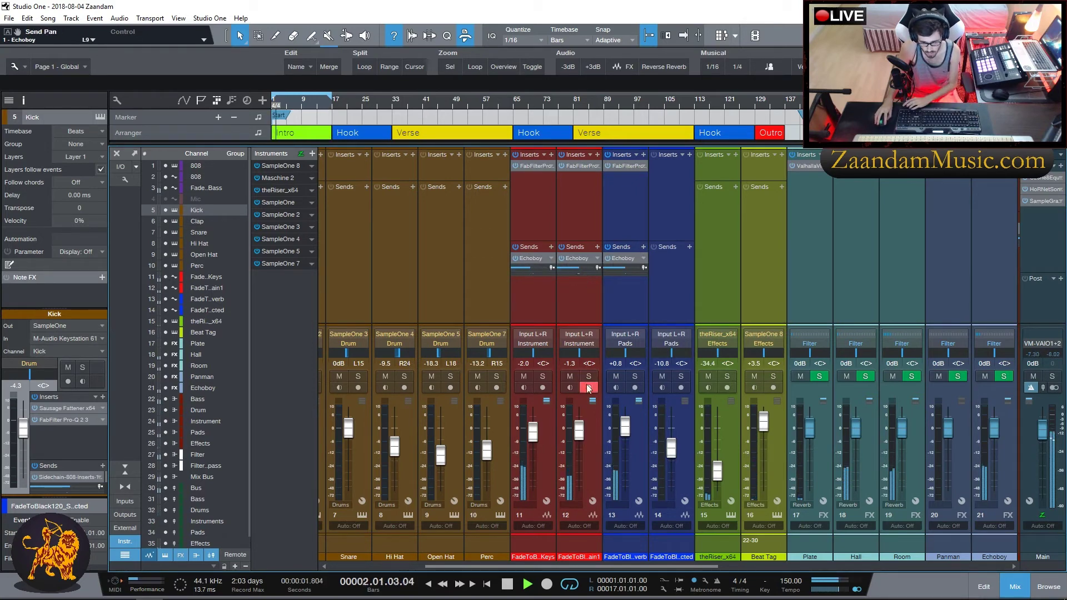
left_click(588, 378)
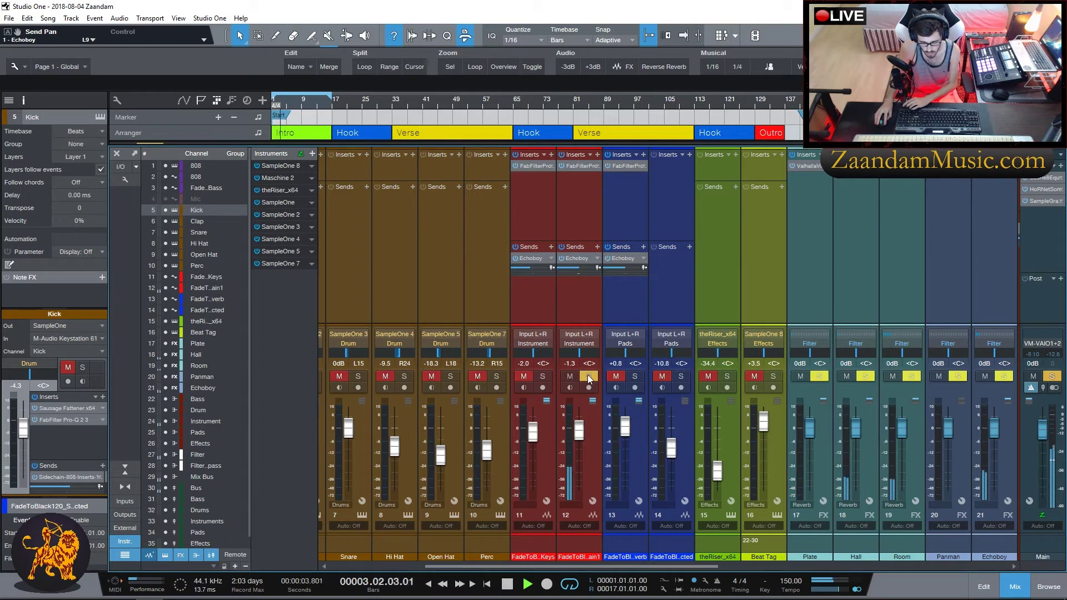
left_click_drag(571, 268, 566, 268)
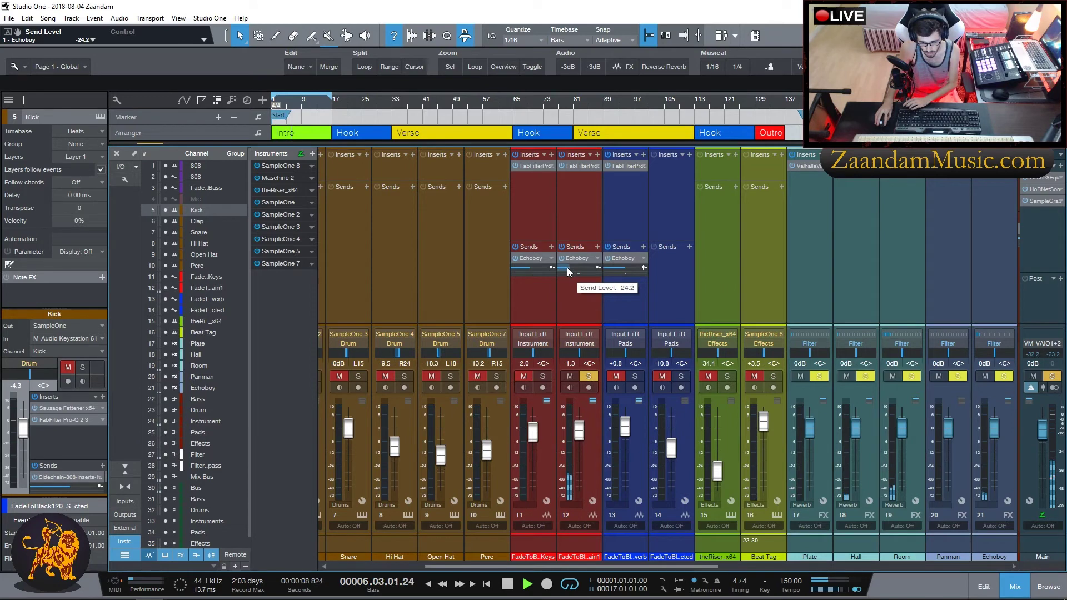
left_click(590, 378)
- Solo FadeToBlack Reverb while adjusting its Echoboy send level to -7.3 dB, and turn its solo off
left_click(635, 376)
left_click_drag(623, 268, 612, 269)
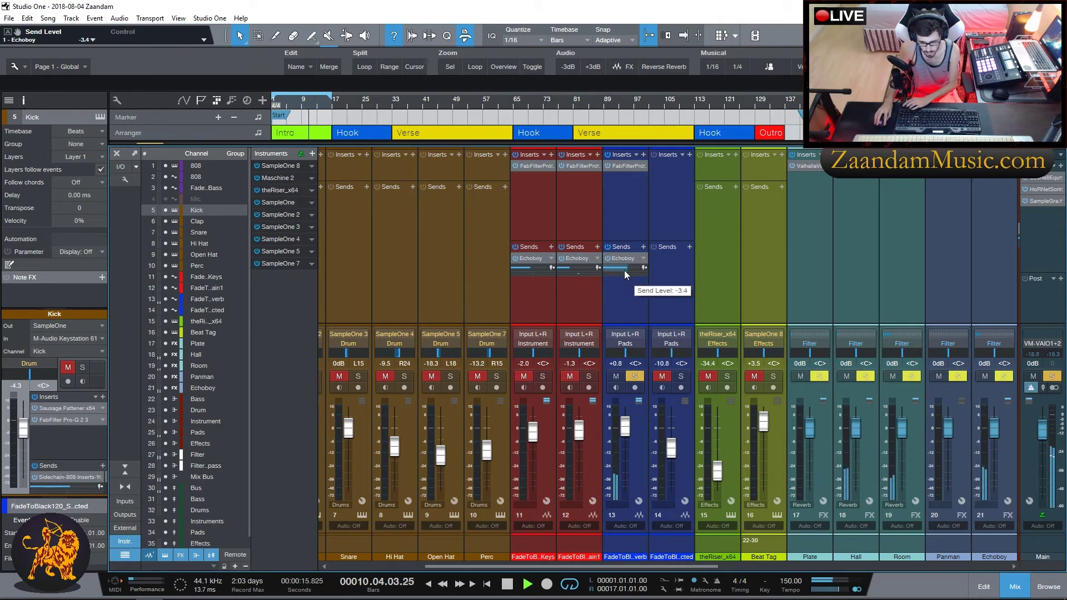
left_click_drag(624, 266, 620, 268)
left_click(634, 376)
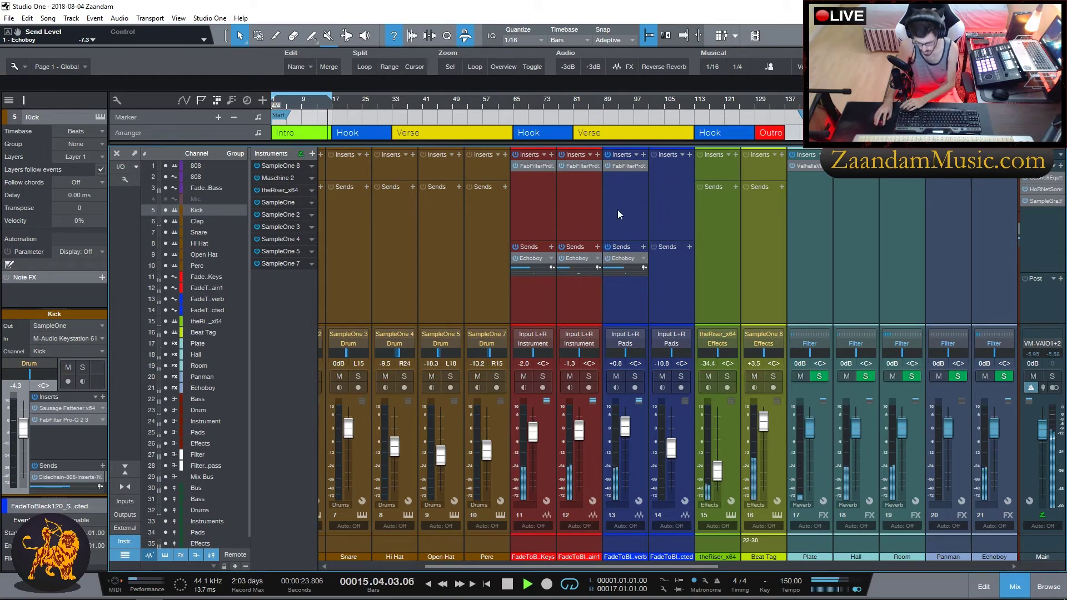
- Insert Ozone 8 Imager after the equalizer on FadeToBlack Keys and look through its presets, leaving the default settings
scroll(554, 221, "left", 2)
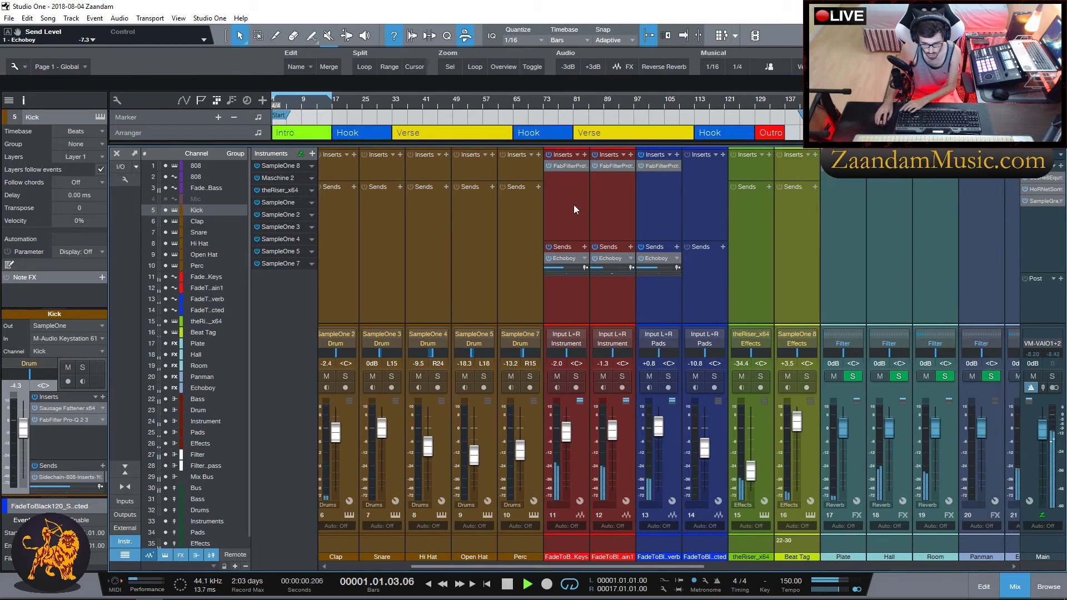
left_click(584, 155)
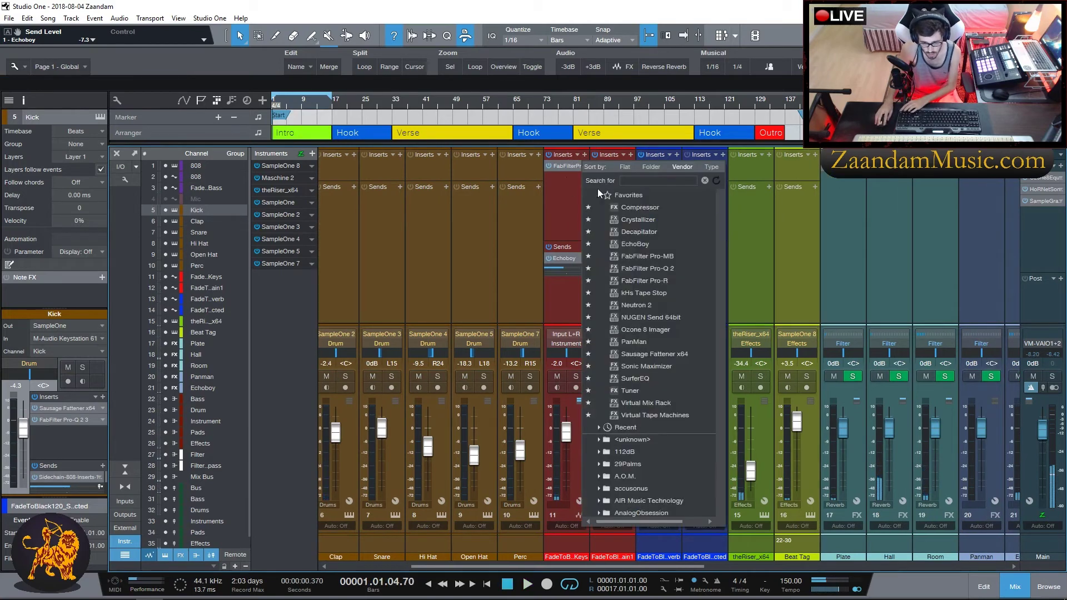
left_click(648, 281)
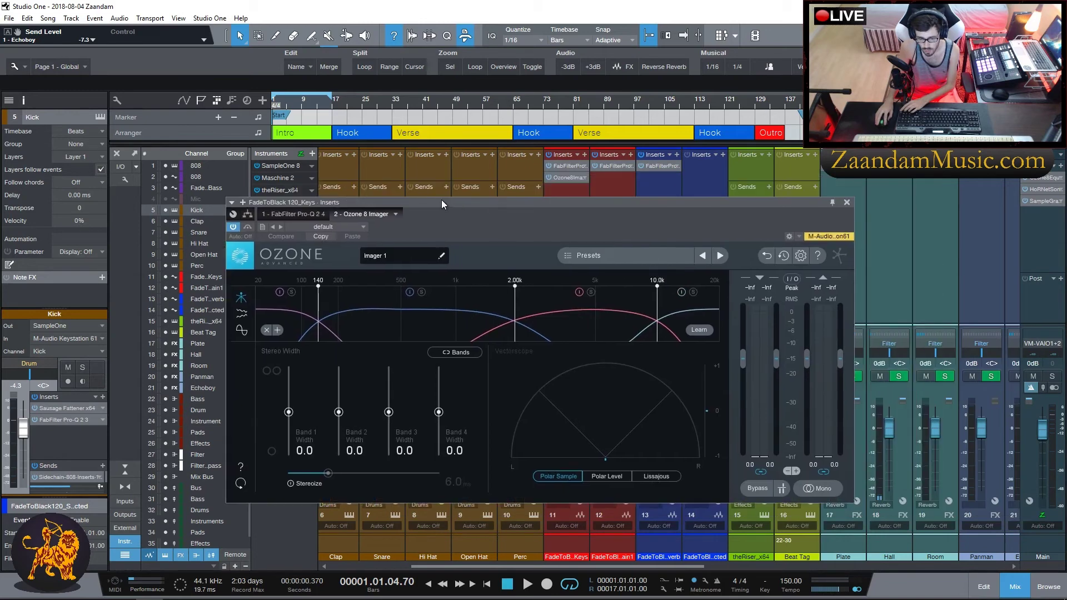
left_click(615, 261)
left_click(451, 252)
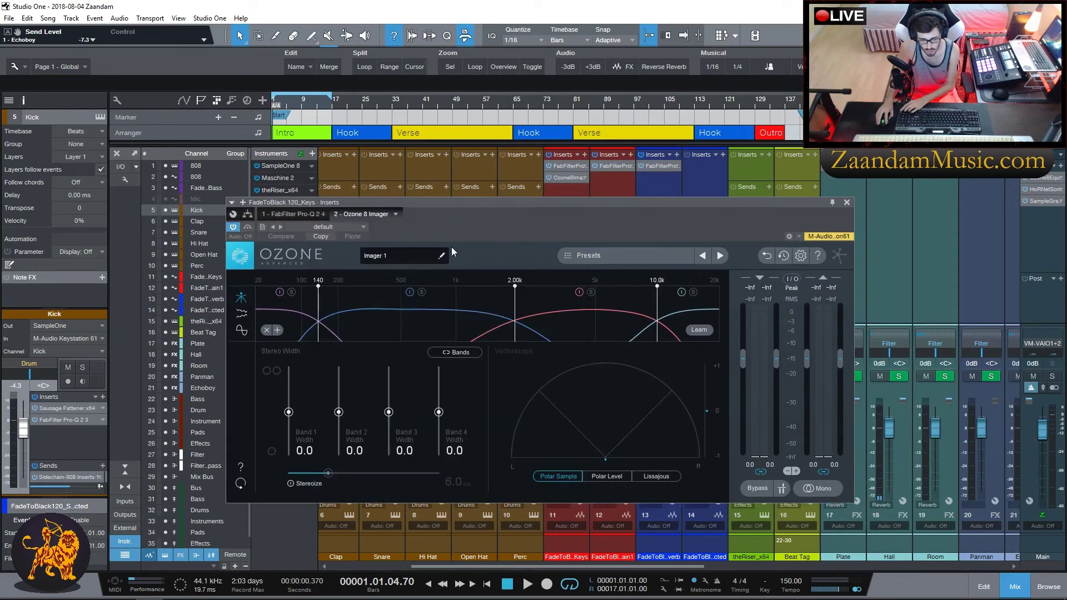
left_click(656, 257)
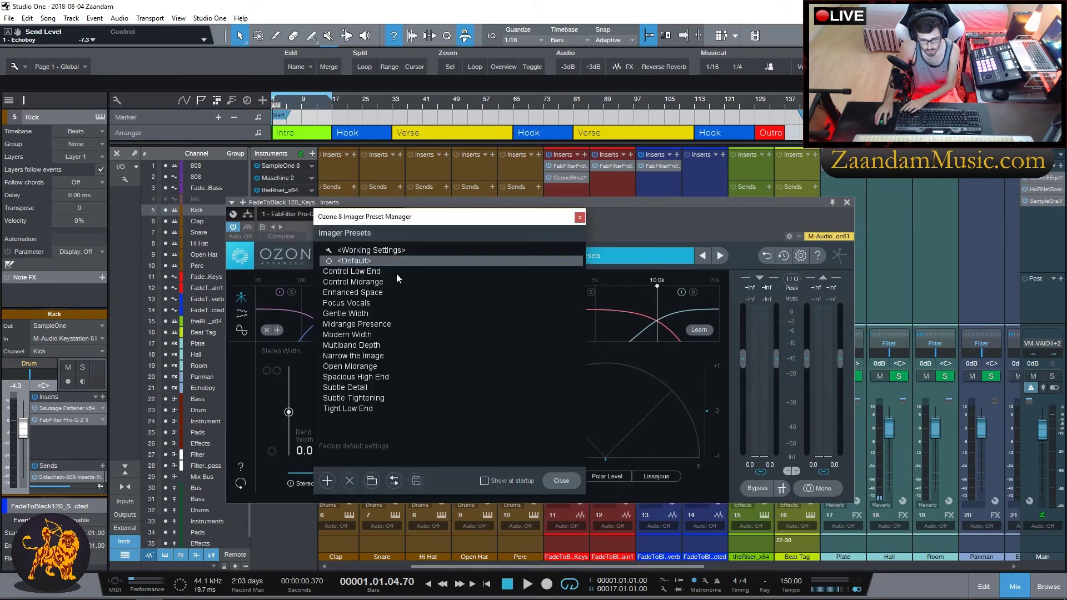
left_click(580, 217)
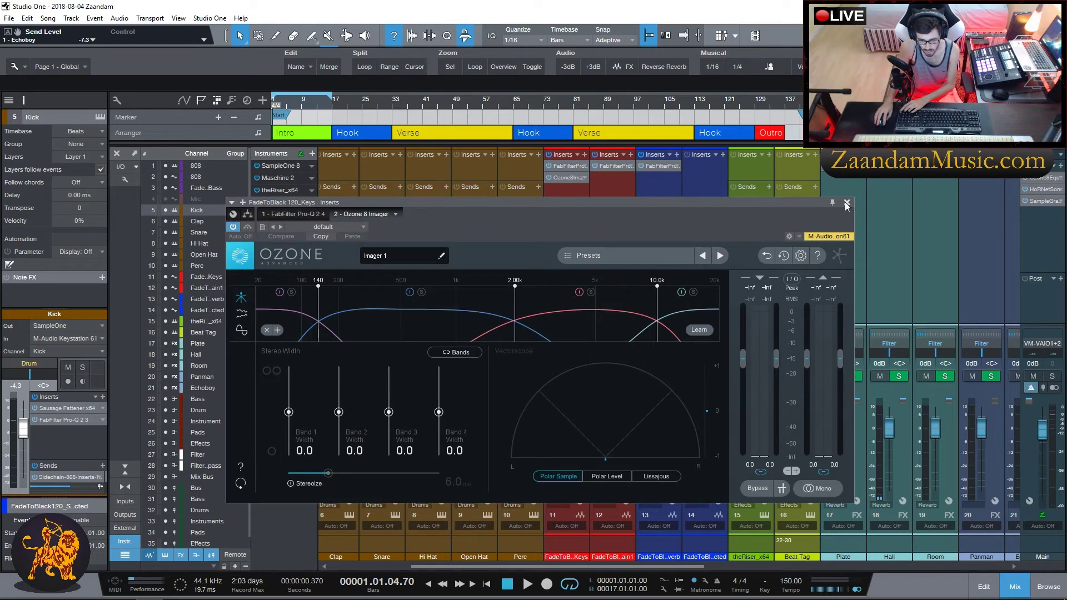
- Solo FadeToBlack Keys during playback, audition the Control Midrange preset and apply Gentle Width in its Ozone 8 Imager
left_click(847, 204)
left_click(576, 376)
key("space")
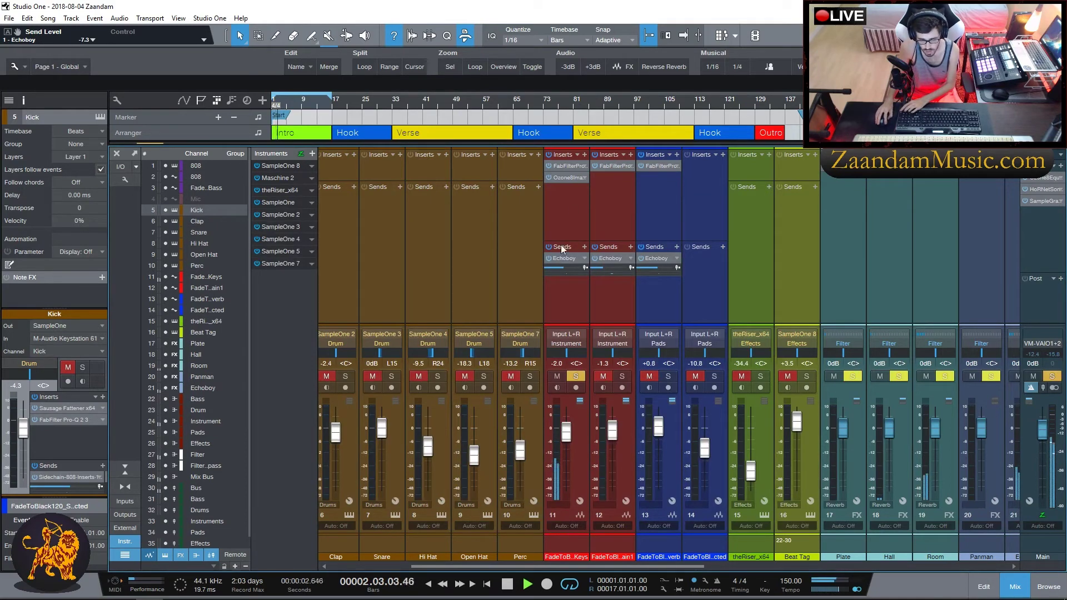
left_click(584, 155)
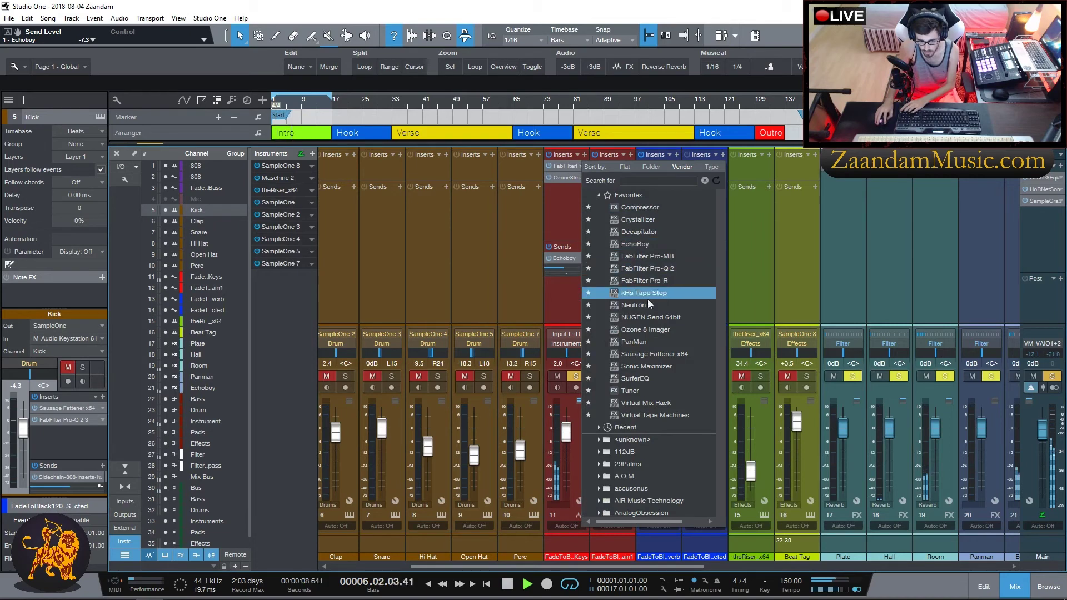
left_click(559, 204)
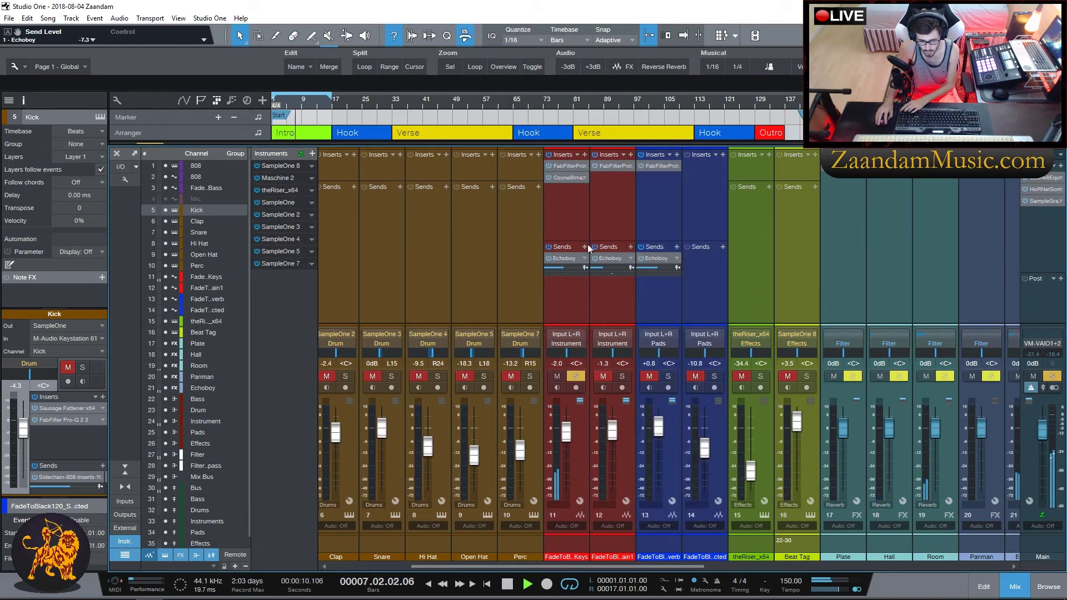
left_click(568, 178)
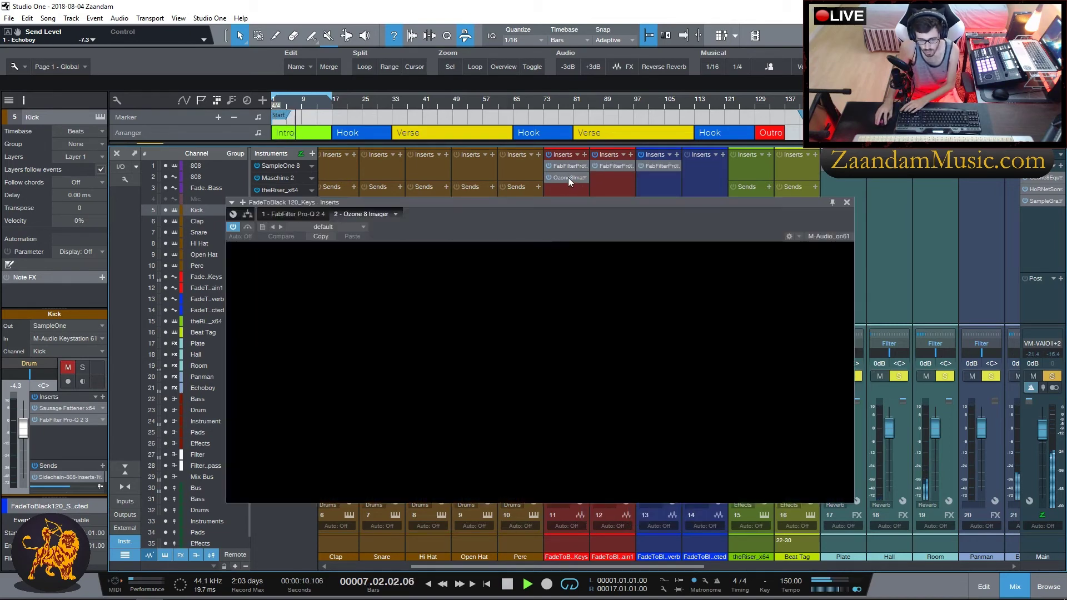
left_click(599, 255)
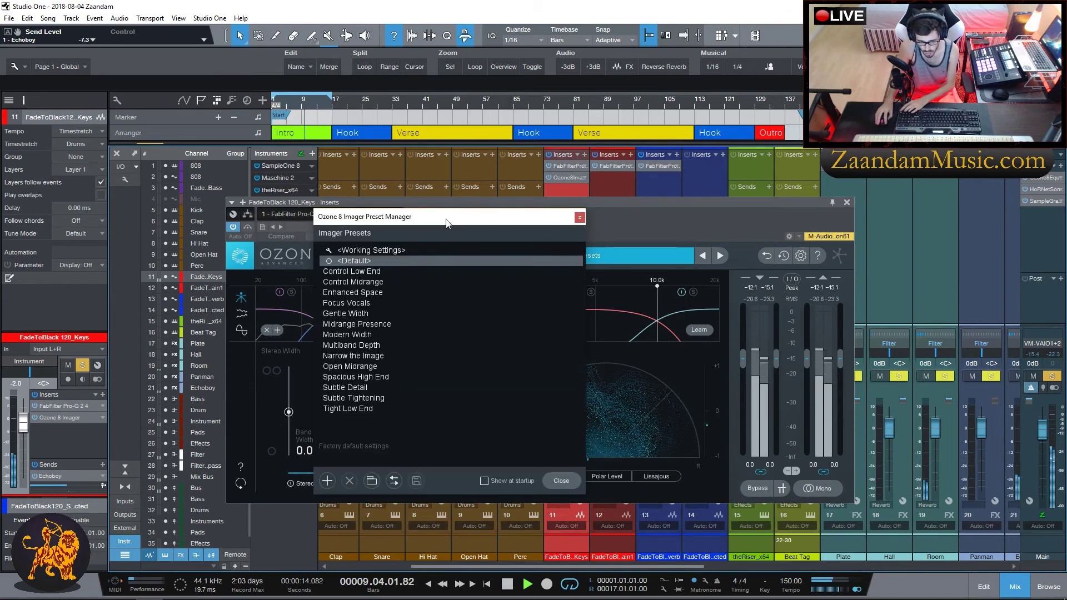
left_click(349, 282)
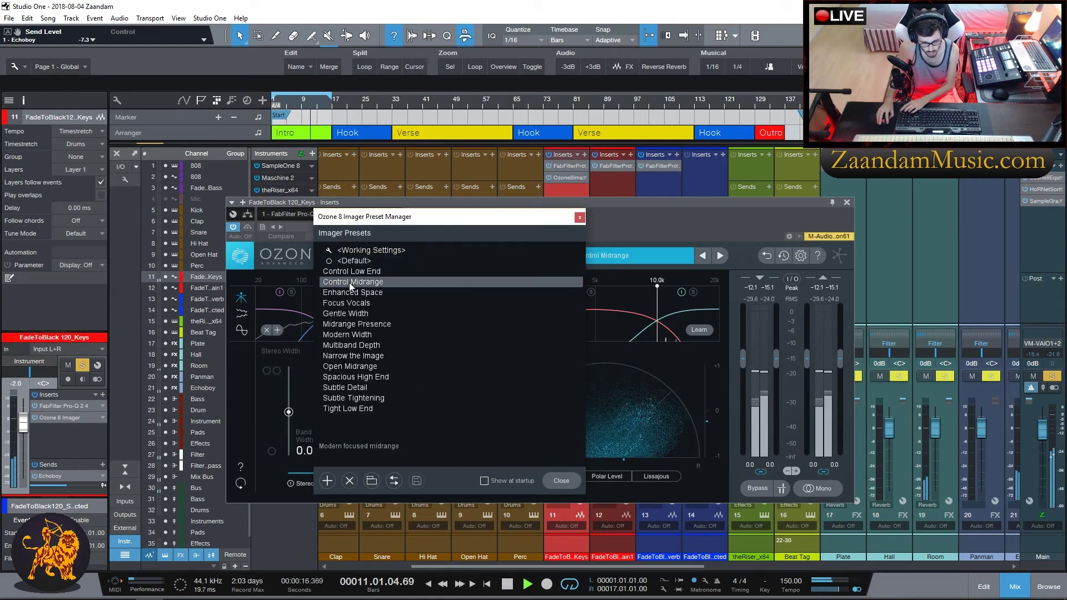
left_click(355, 315)
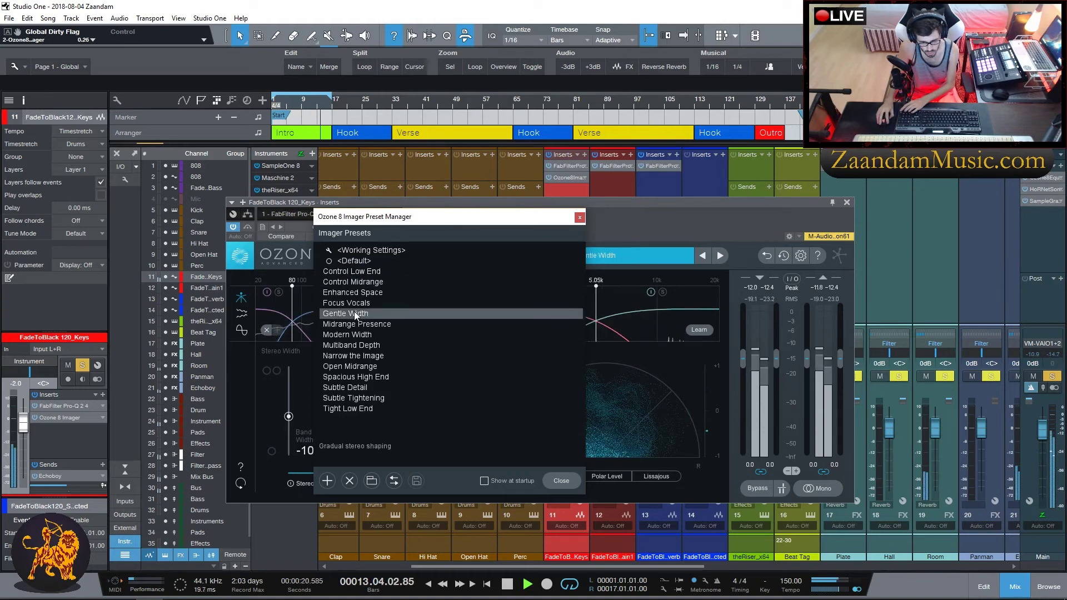
left_click(561, 481)
- Turn off the FadeToBlack Keys solo and have its Ozone 8 Imager learn the crossover points during playback
left_click_drag(592, 203, 737, 209)
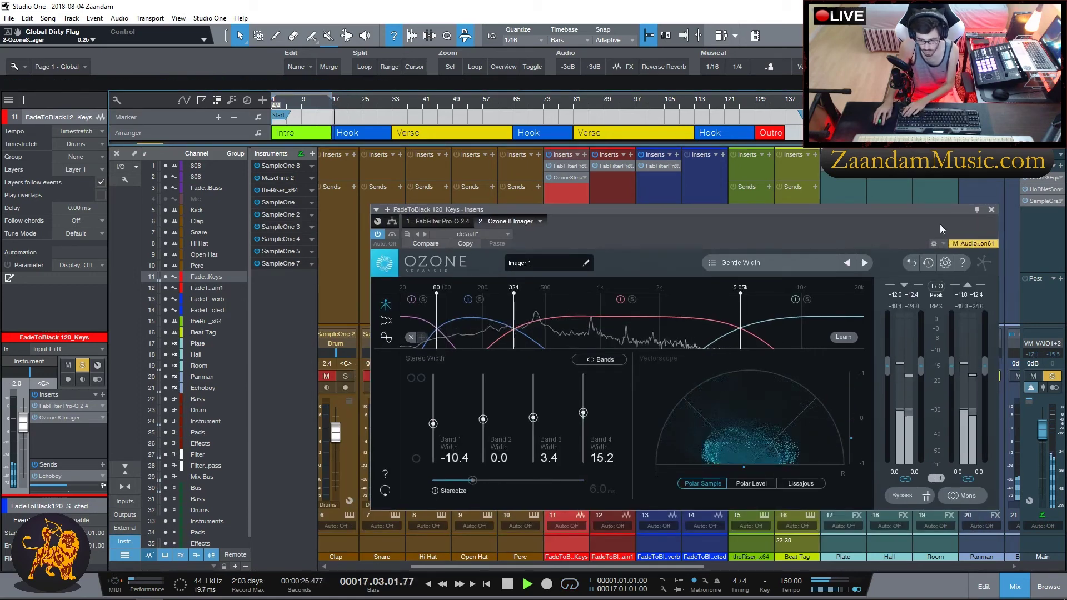
left_click_drag(760, 212, 706, 161)
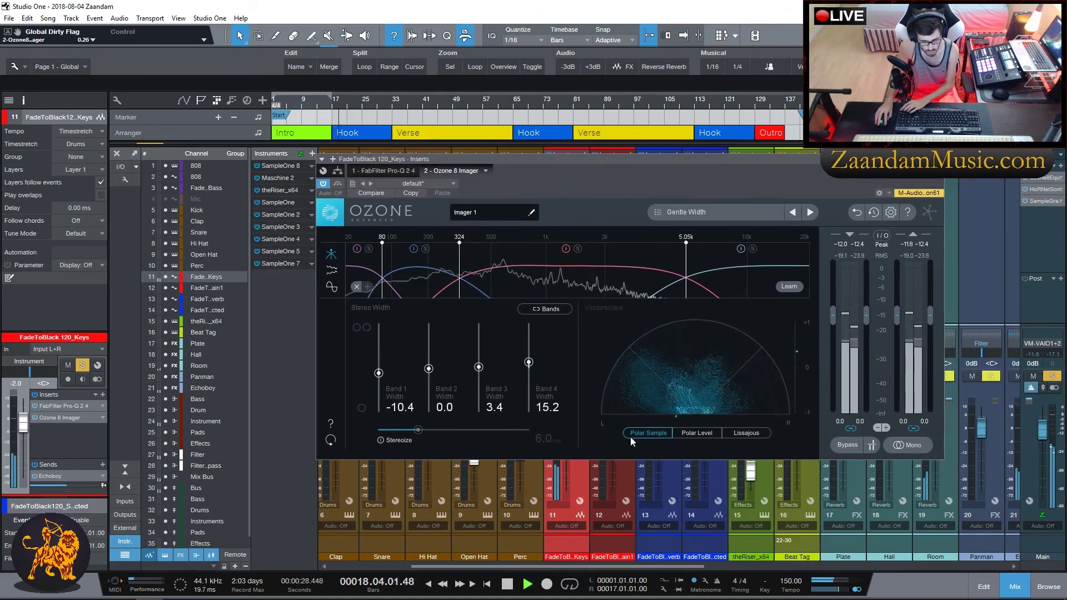
left_click_drag(536, 162, 499, 204)
left_click(577, 378)
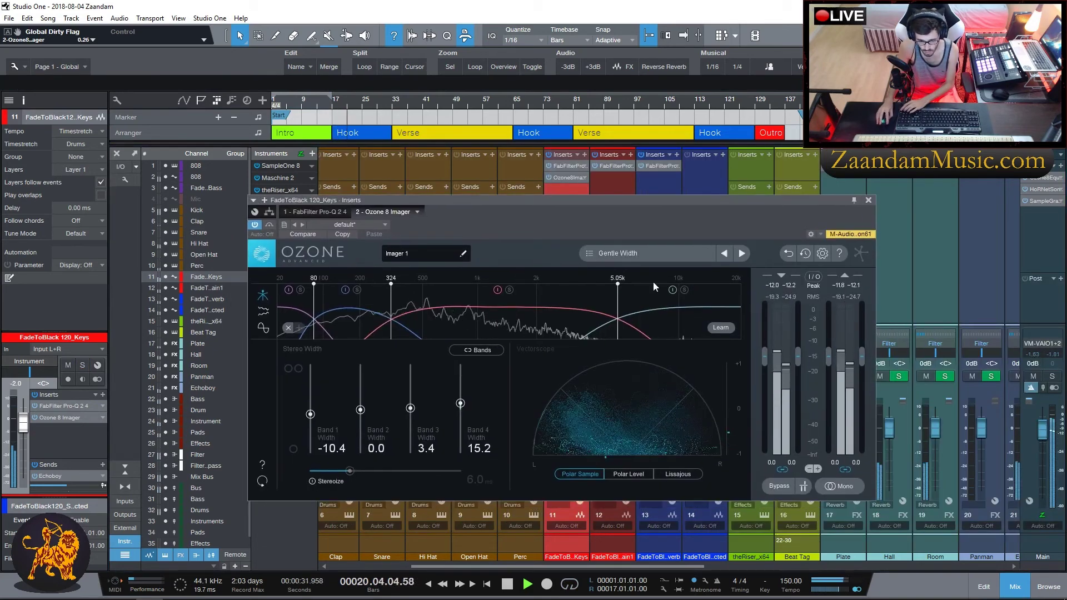
left_click(721, 328)
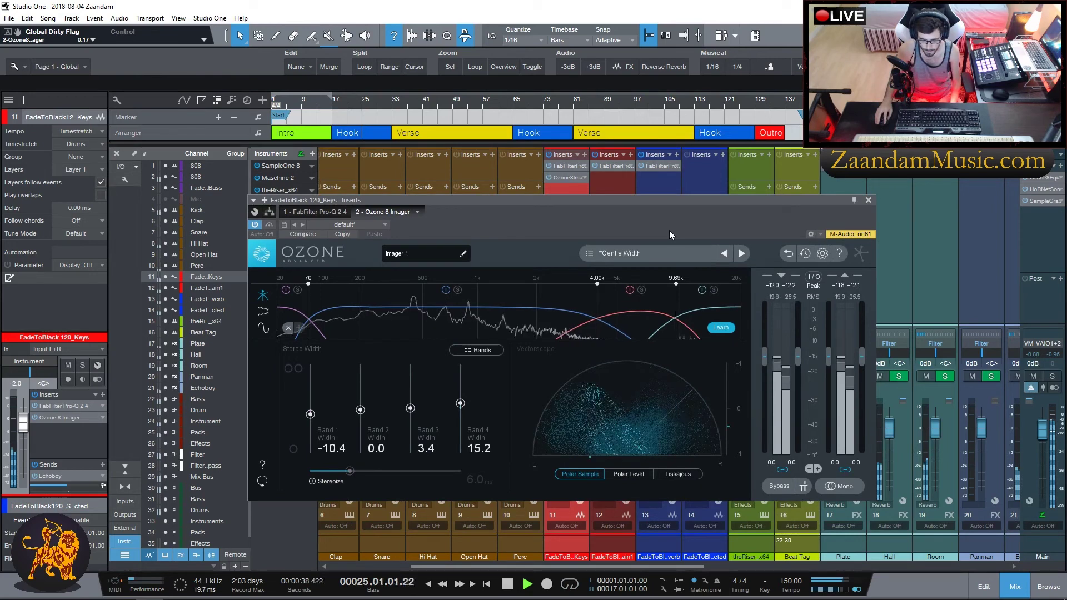
left_click(868, 201)
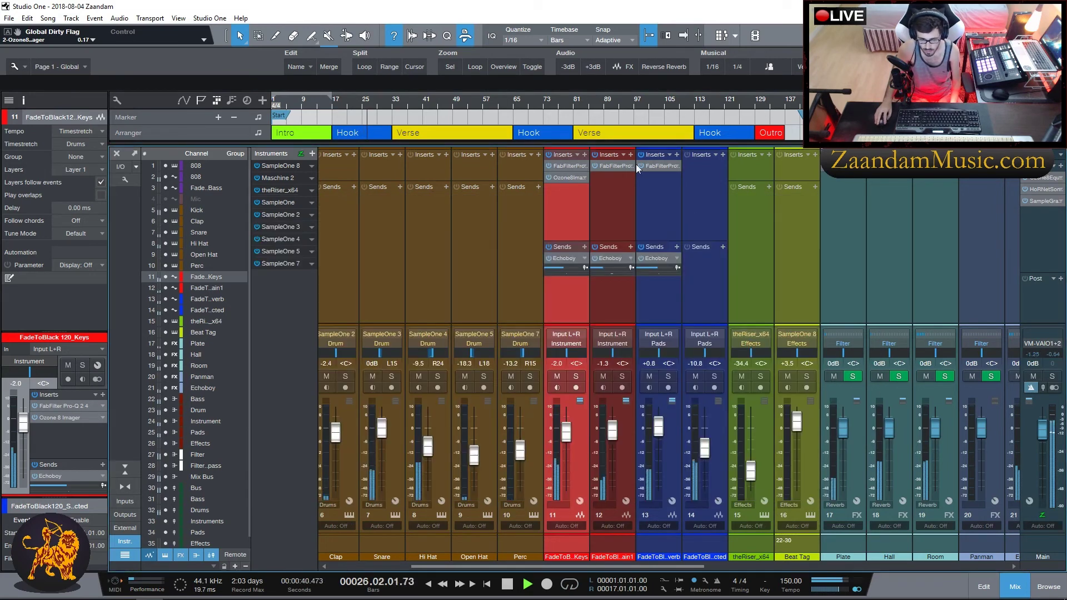
- Insert Ozone 8 Imager after the equalizer on FadeToBlack Main1 and listen to the channel soloed
left_click(635, 164)
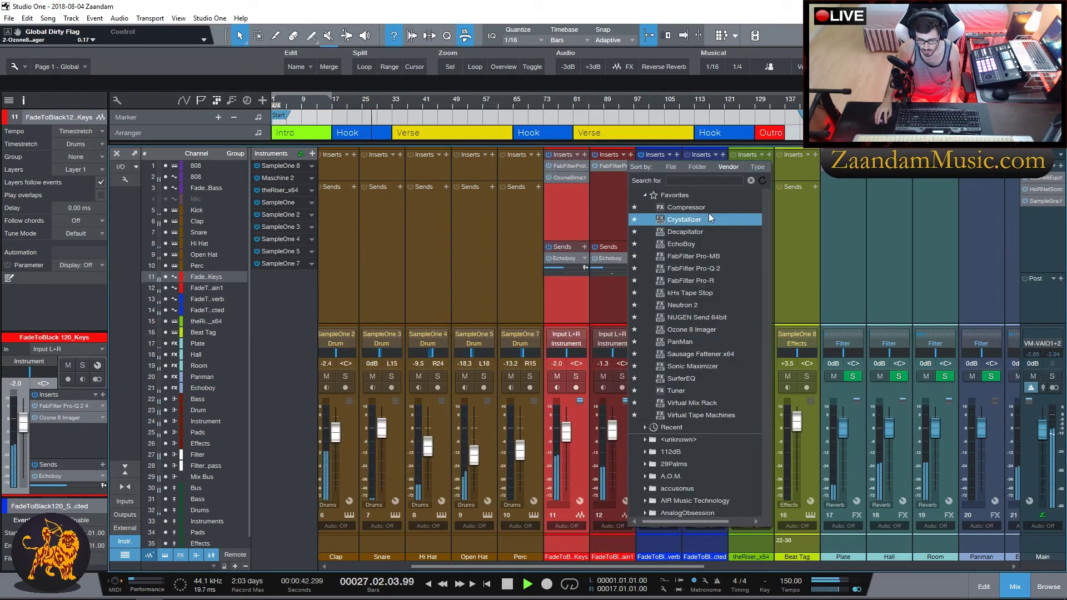
left_click(699, 352)
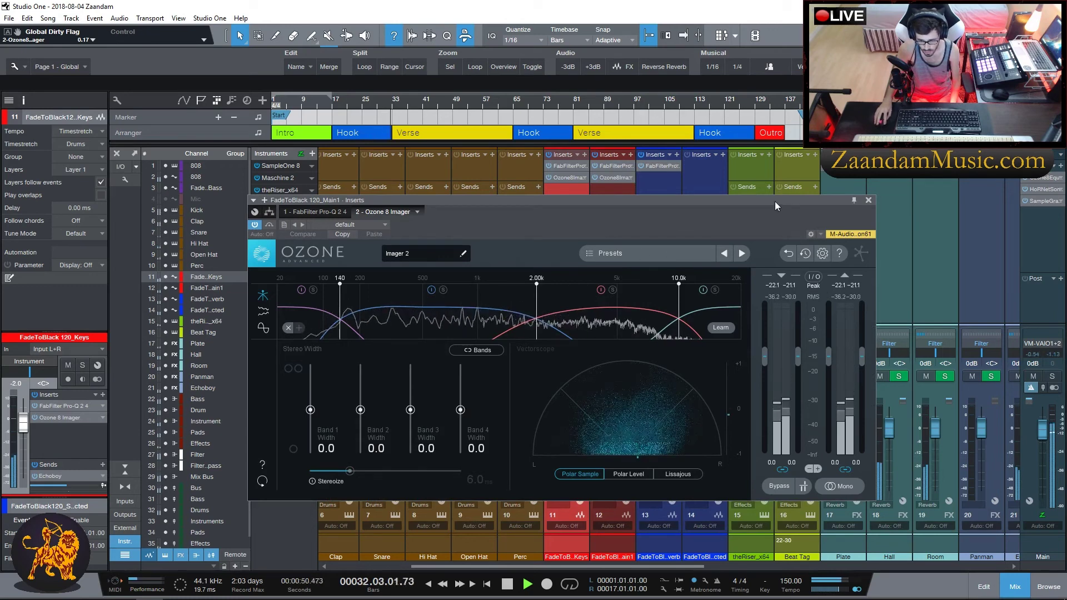
left_click(869, 200)
key("space")
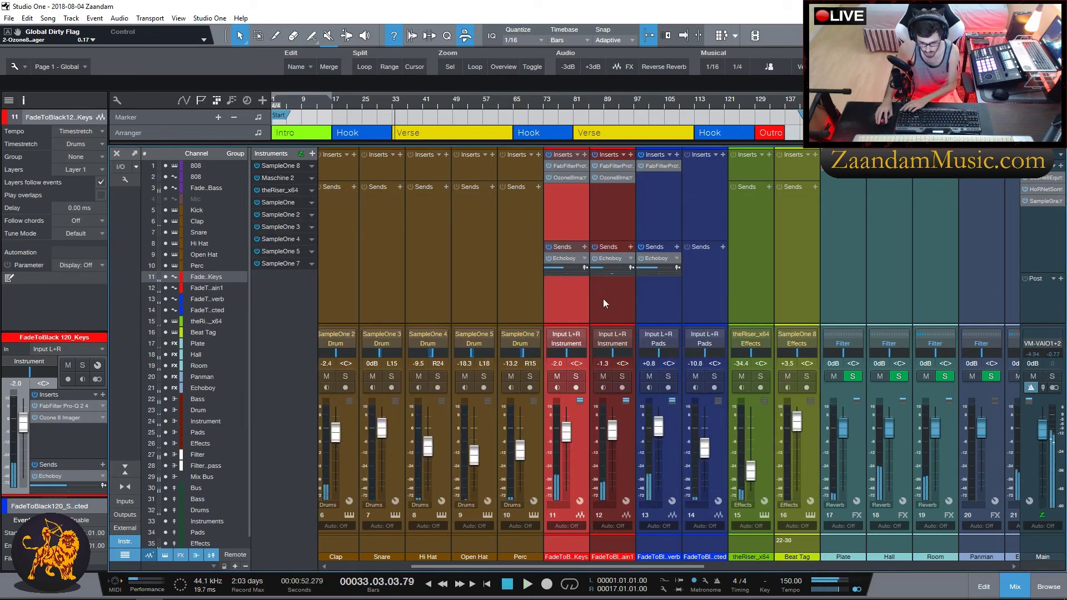
left_click(622, 376)
key("space")
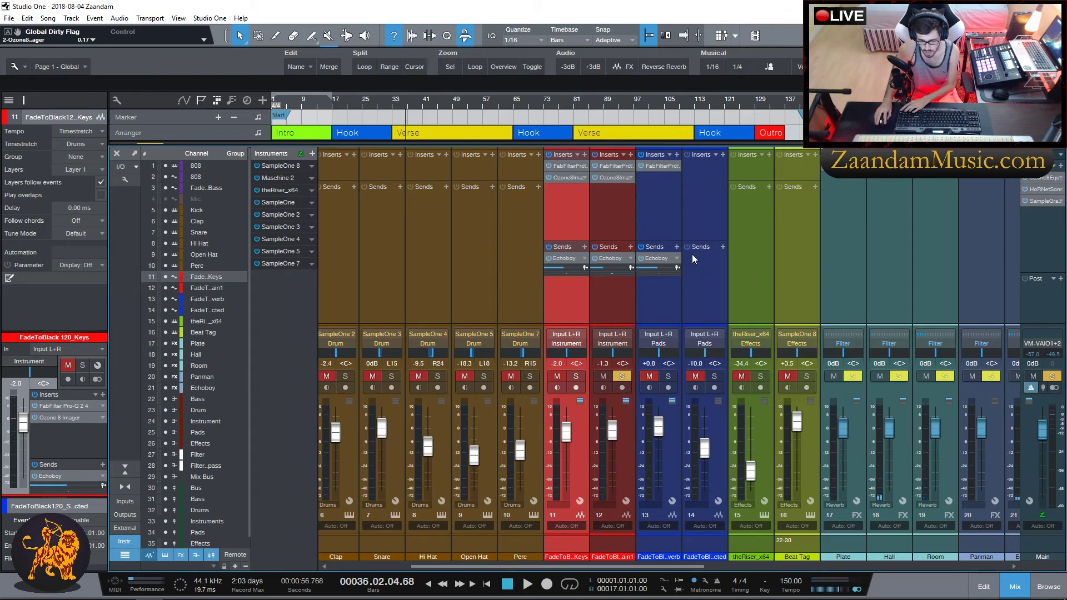
- Apply the Midrange Presence preset to the Ozone 8 Imager on FadeToBlack Main1 and learn its crossover points during playback
left_click(614, 177)
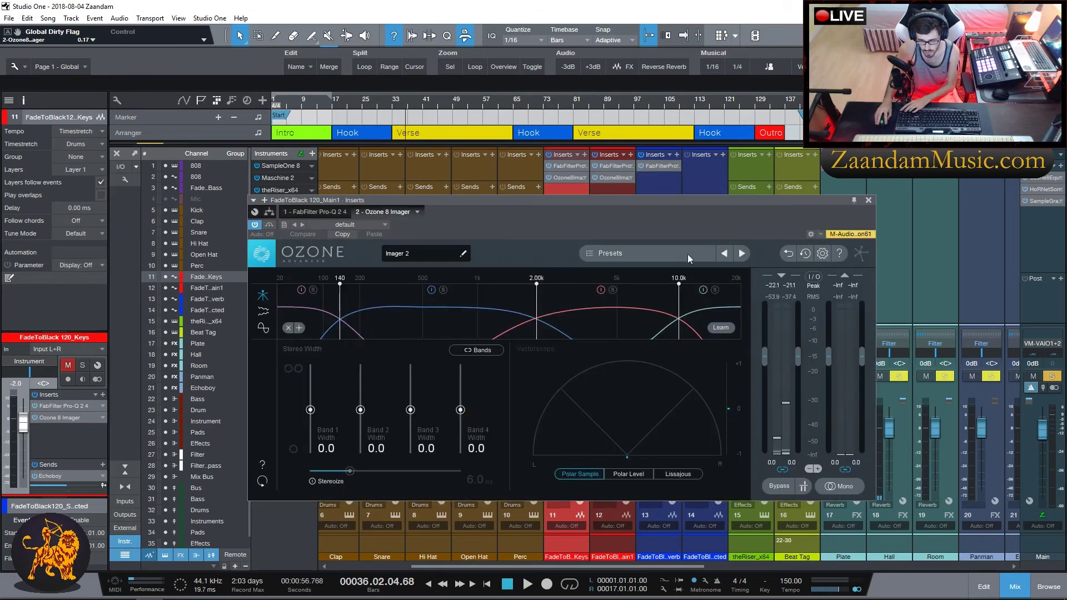
left_click(687, 254)
left_click(367, 324)
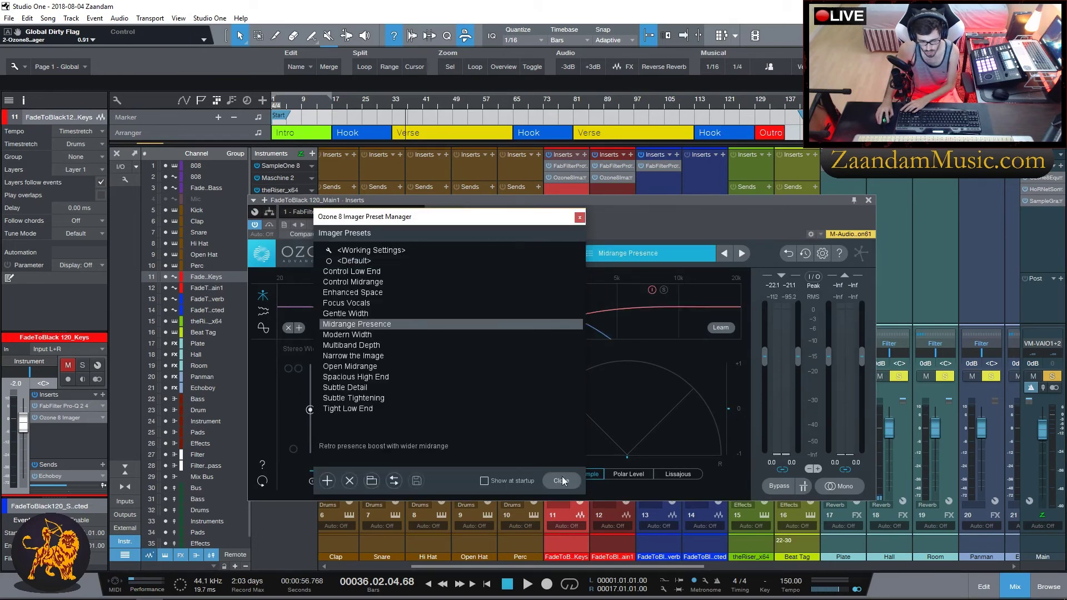
left_click(562, 479)
left_click_drag(735, 205, 689, 185)
left_click(691, 309)
key("space")
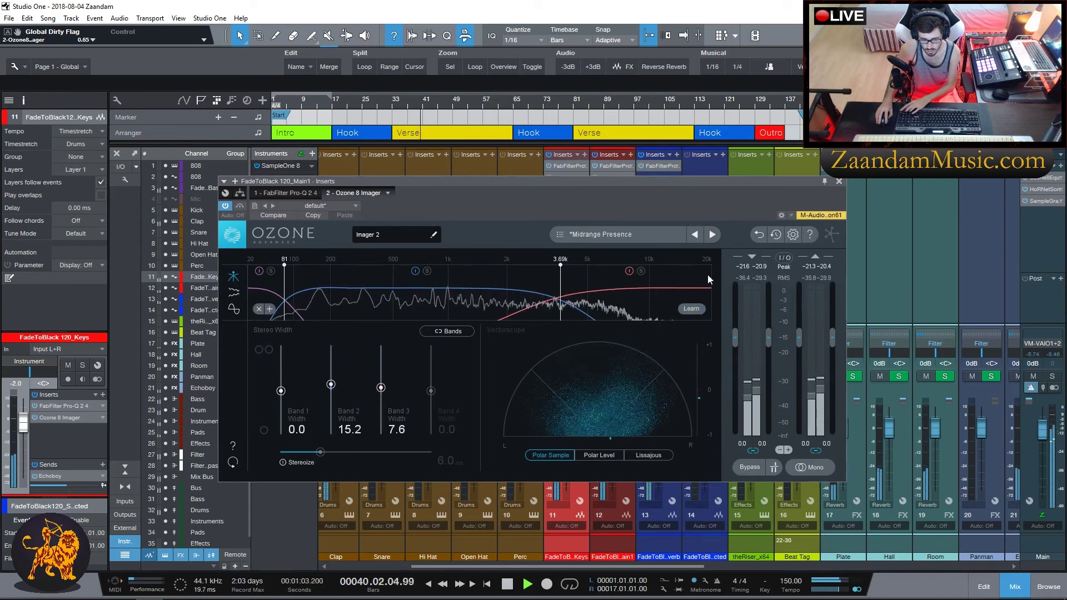
left_click(838, 181)
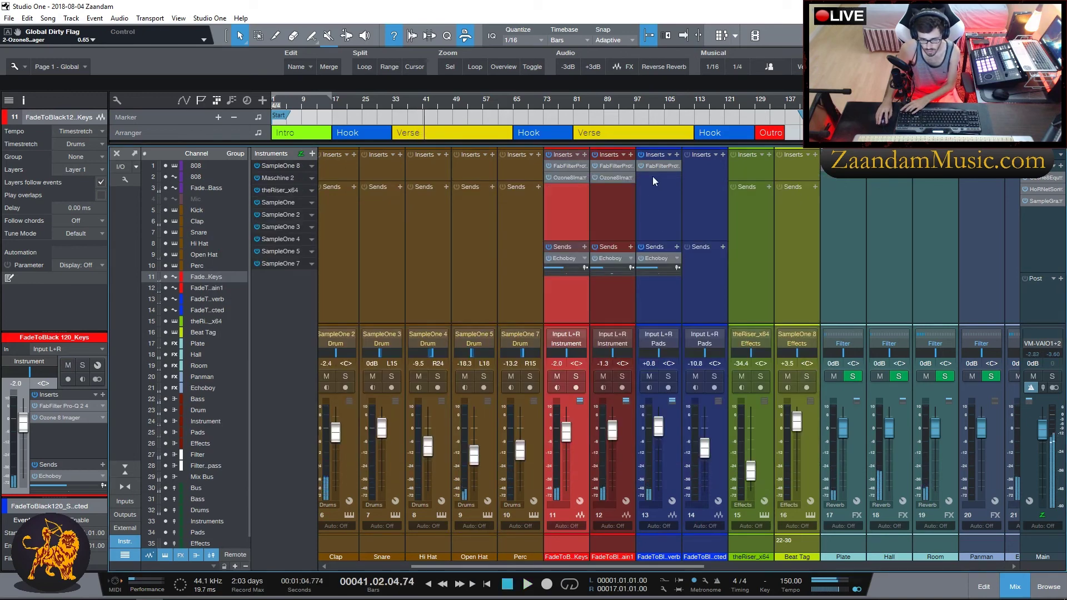
- Insert Ozone 8 Imager after the equalizer on FadeToBlack Reverb and apply the Enhanced Space preset
left_click(677, 152)
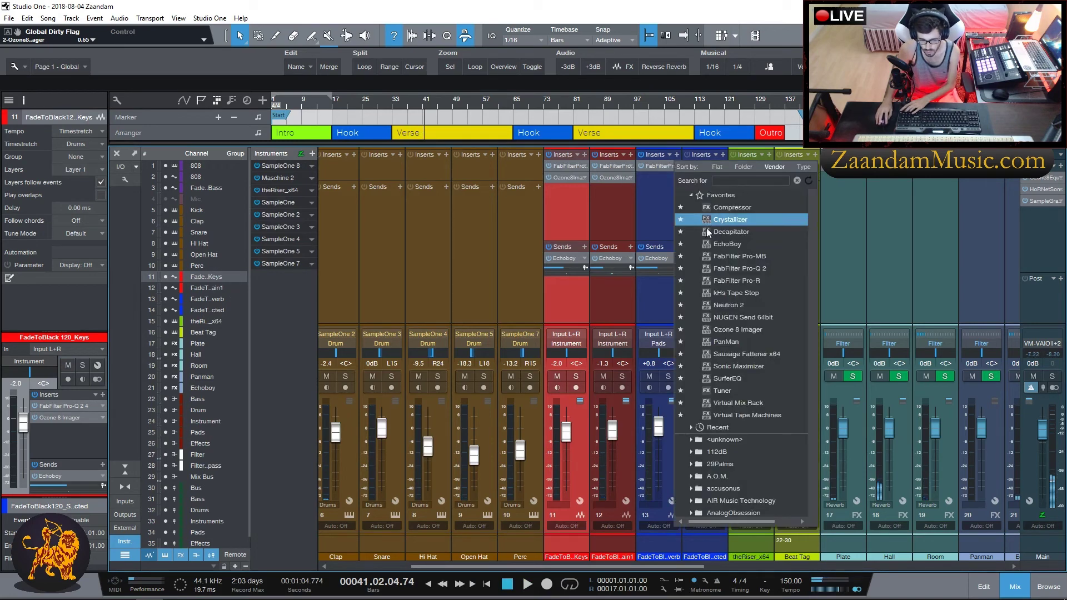
left_click(739, 330)
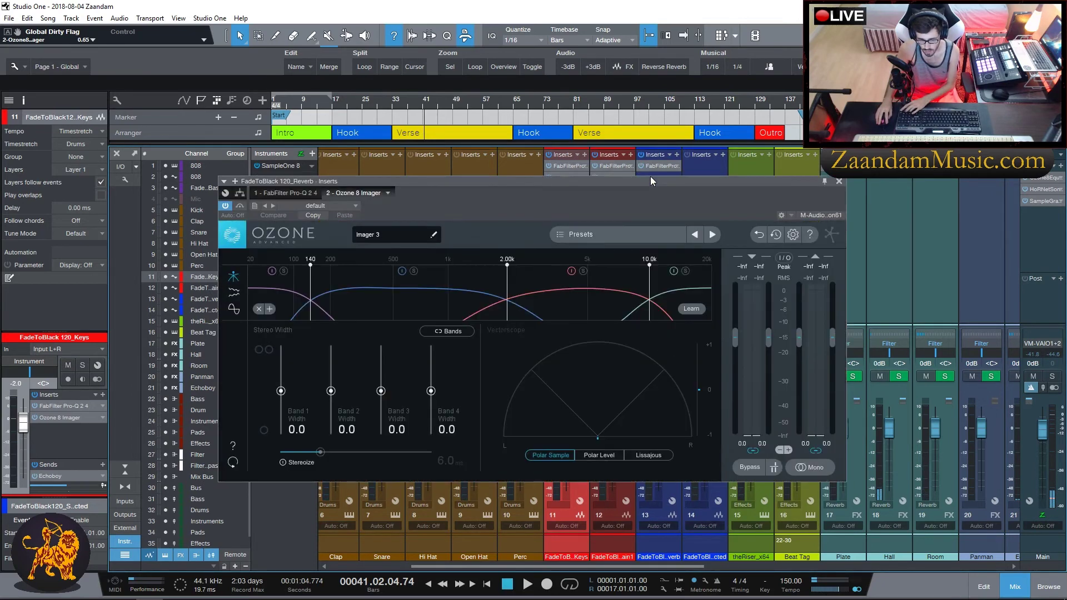
left_click(602, 240)
left_click(389, 292)
left_click(563, 481)
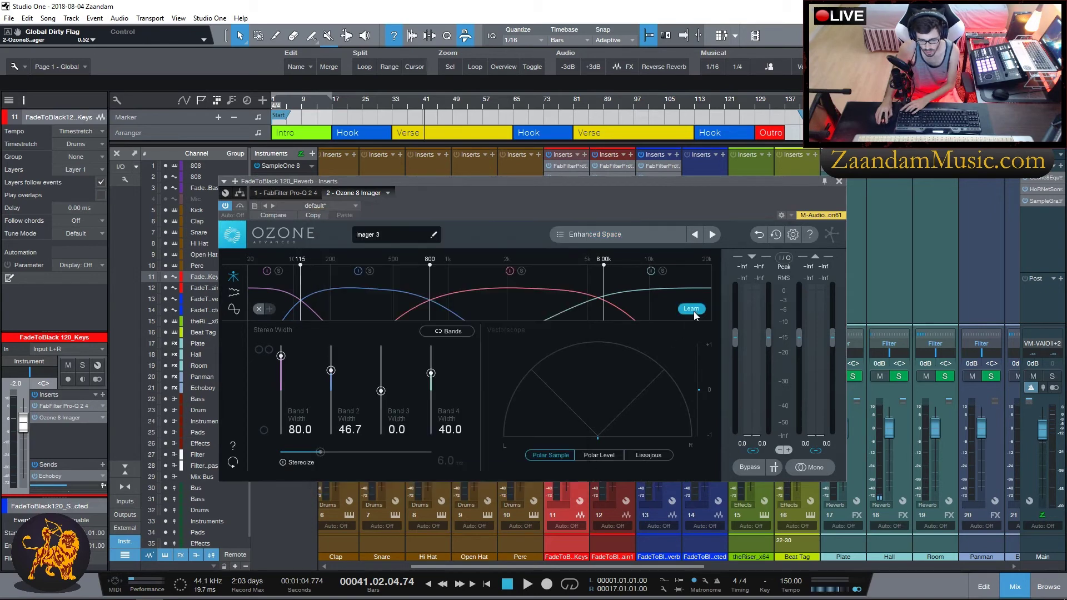
- Learn the Reverb Imager's crossover points during playback, and place the Imagers ahead of the equalizers on FadeToBlack Keys, Main1 and Reverb
key("space")
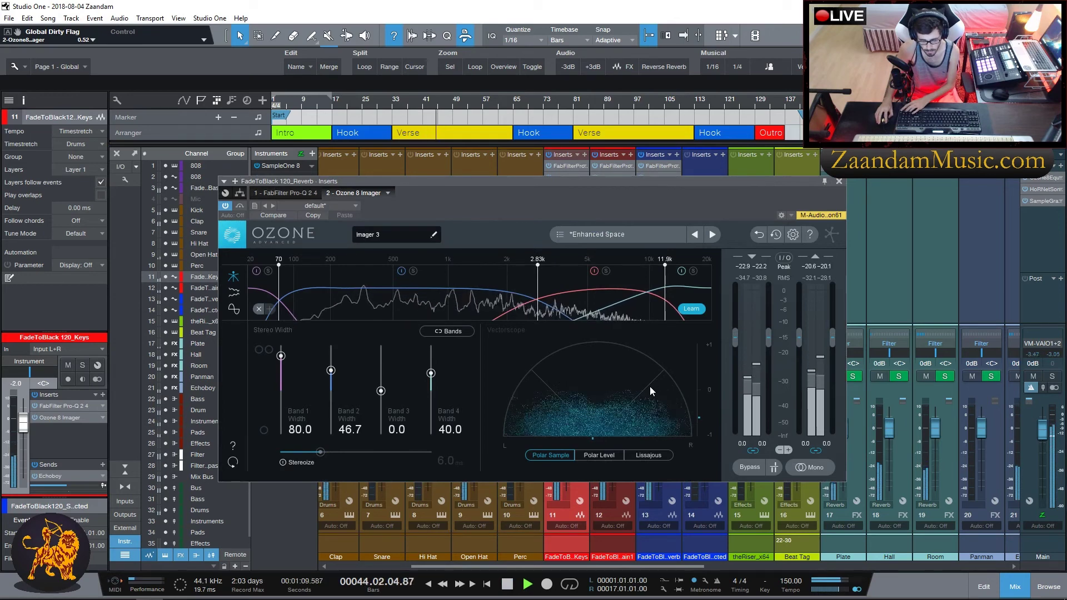
left_click(695, 310)
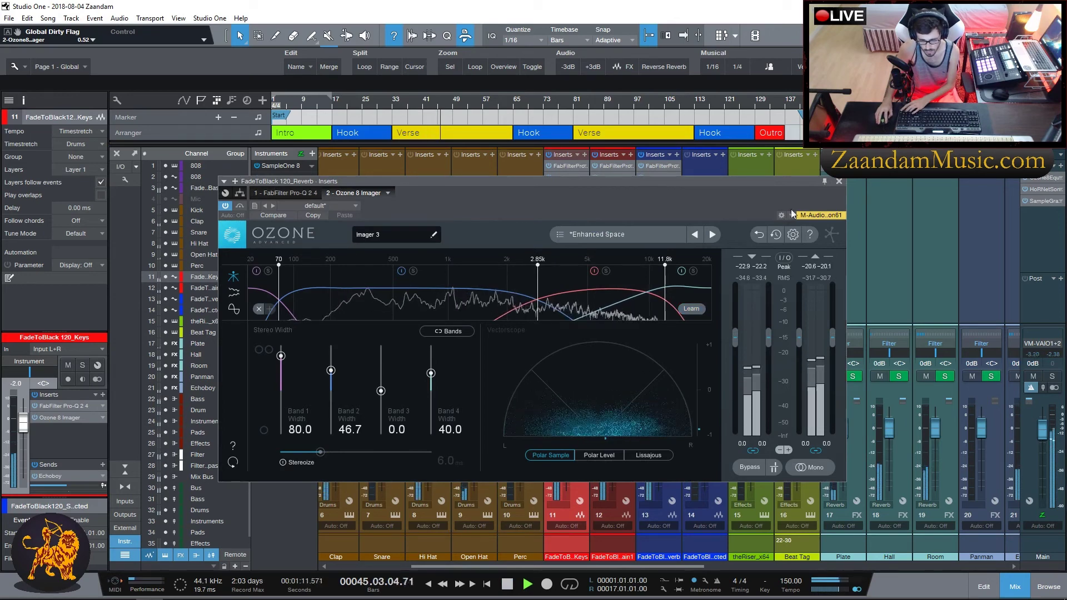
left_click(839, 183)
left_click_drag(569, 167, 661, 165)
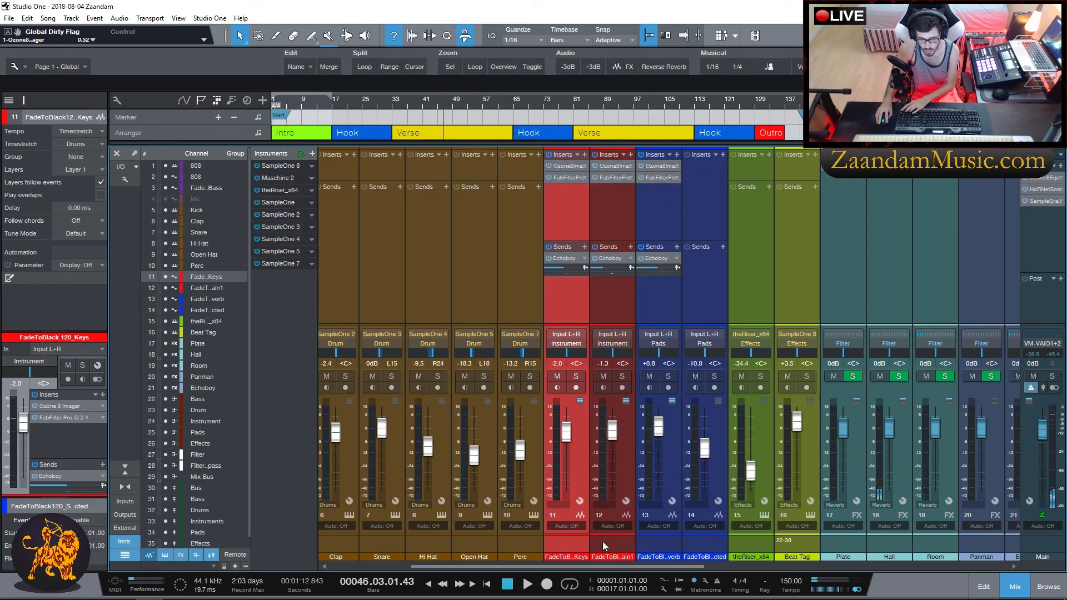
- Enlarge the mixer's insert area and put FabFilter Pro-Q 2 on Clap, with copies on Snare, Hi Hat, Open Hat and Perc
left_click_drag(584, 564, 496, 562)
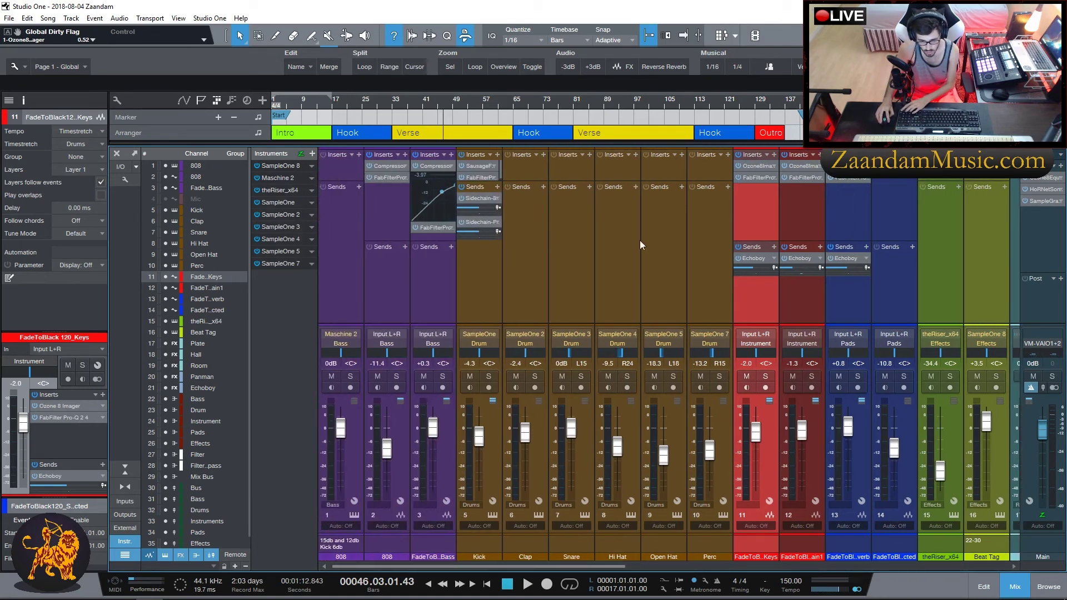
left_click_drag(530, 181, 533, 237)
left_click(559, 165)
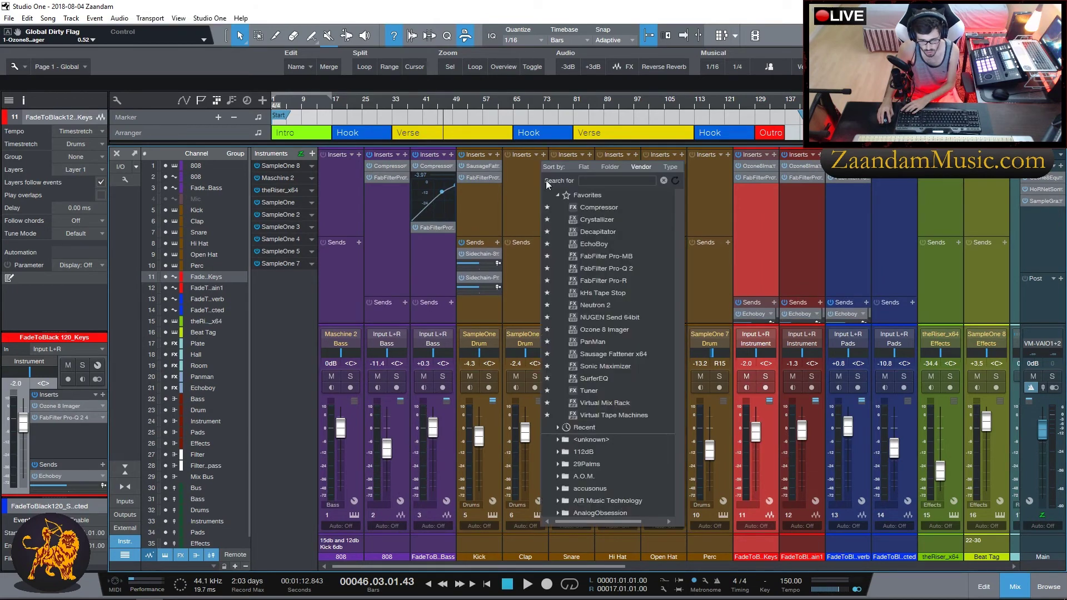
left_click(612, 270)
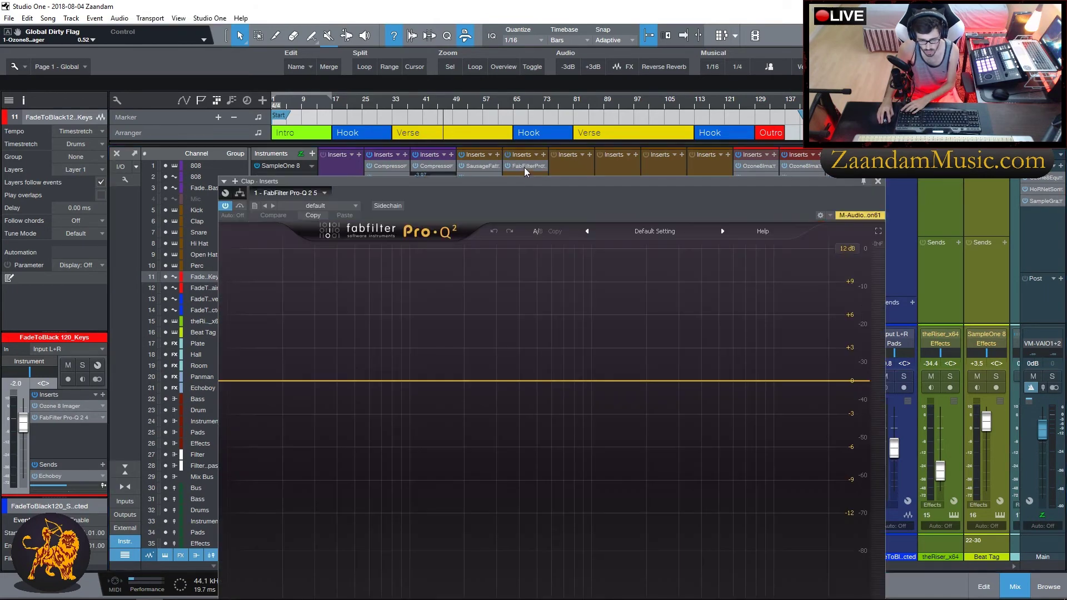
left_click(877, 183)
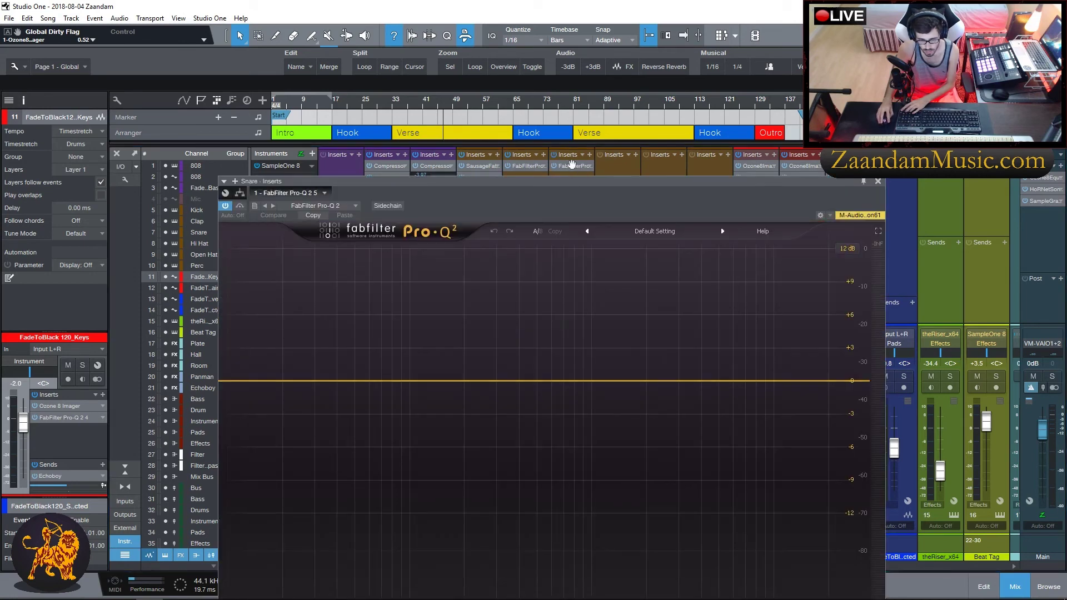
left_click_drag(571, 167, 662, 170)
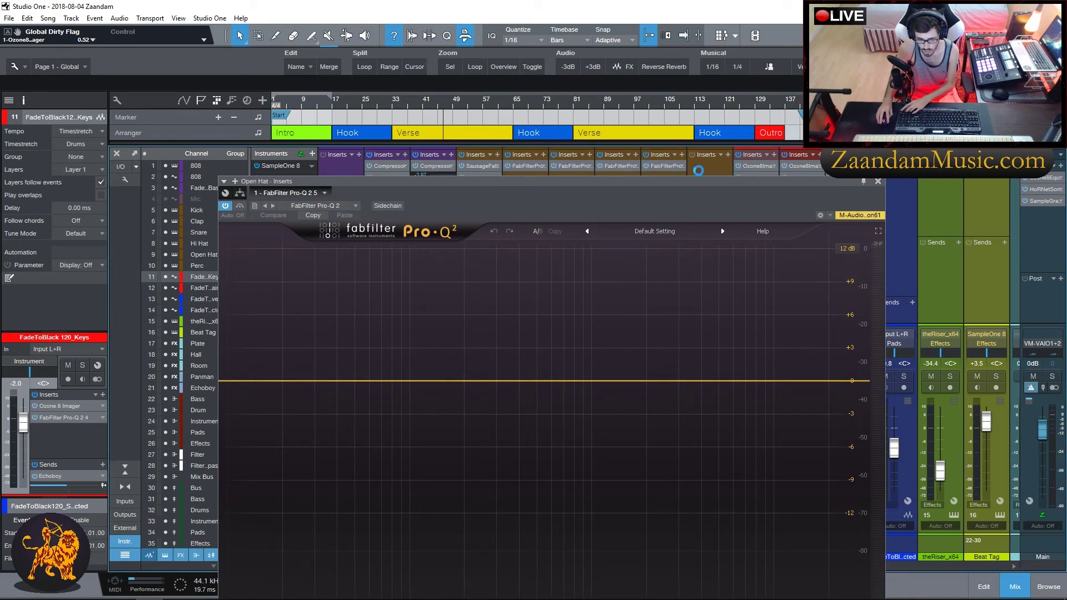
left_click(878, 181)
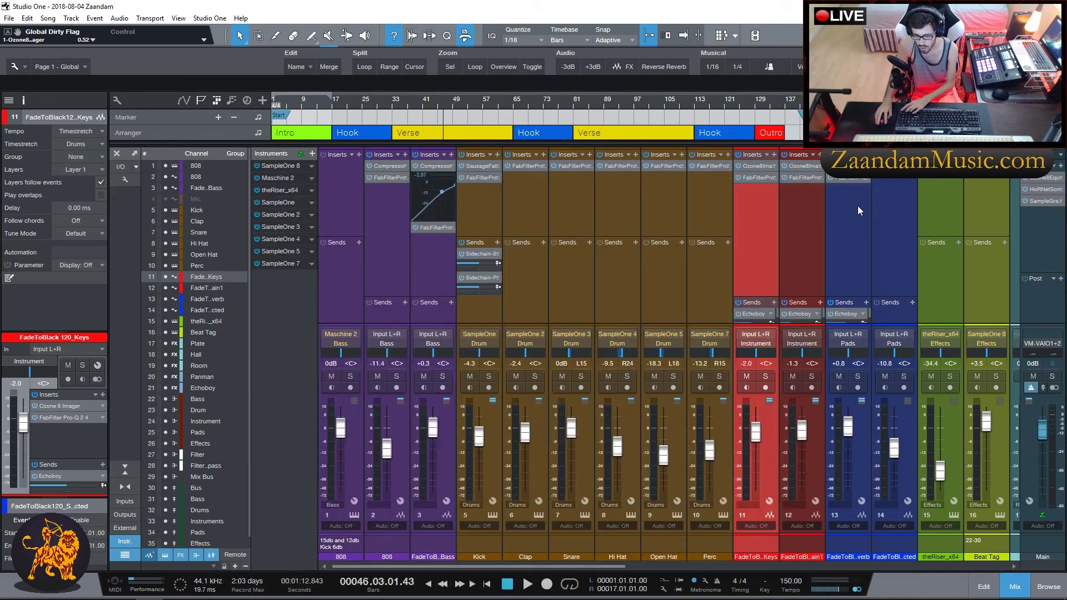
- Add a 12 dB/oct low cut at about 646 Hz in the Clap channel's FabFilter Pro-Q 2 during playback
left_click(528, 165)
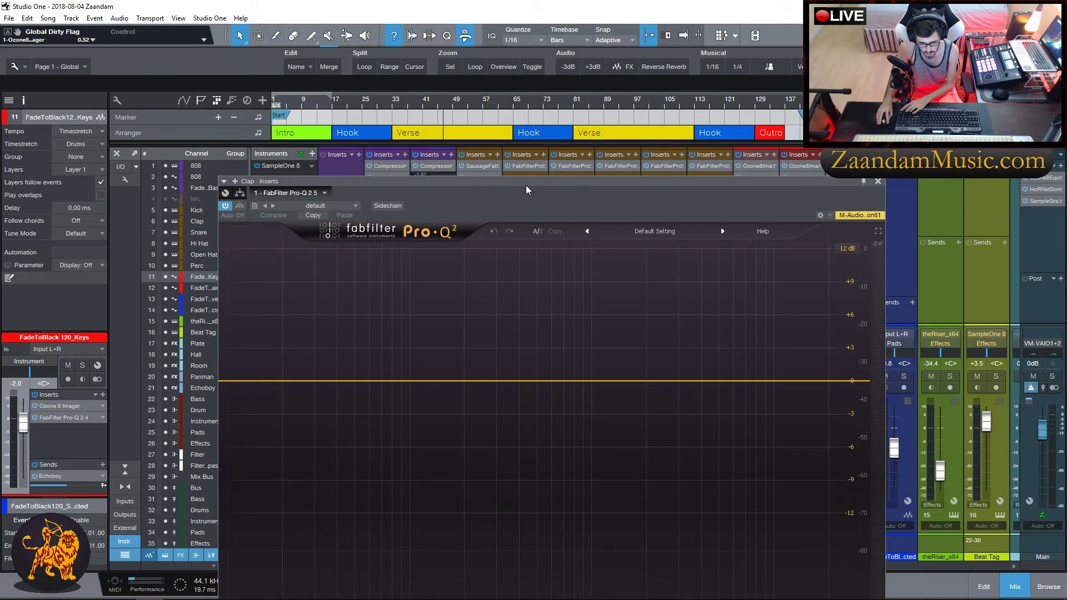
left_click_drag(526, 187, 502, 120)
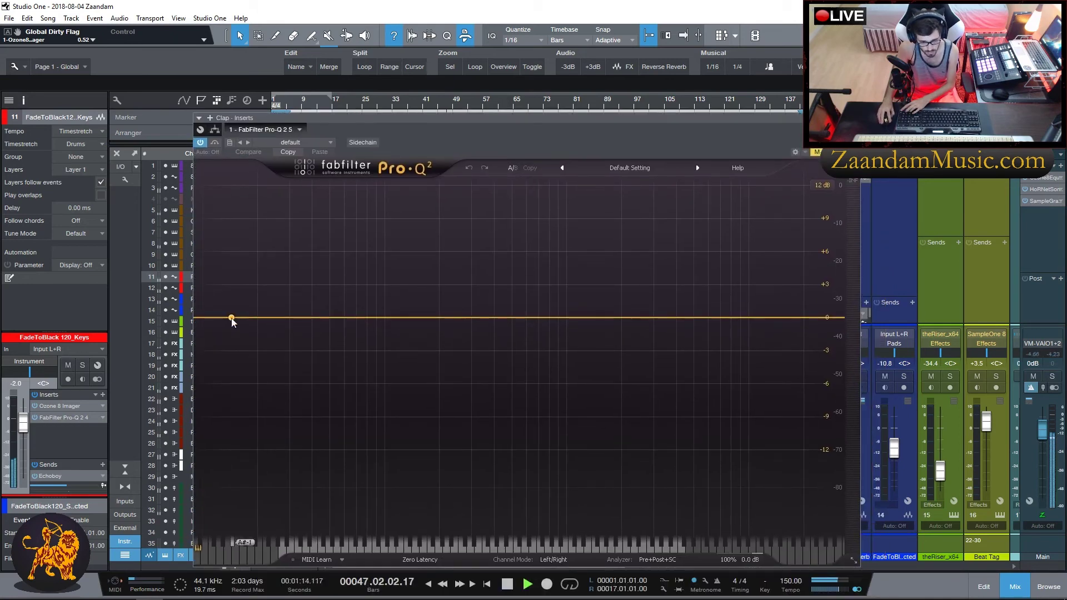
double_click(231, 318)
left_click_drag(231, 318, 532, 315)
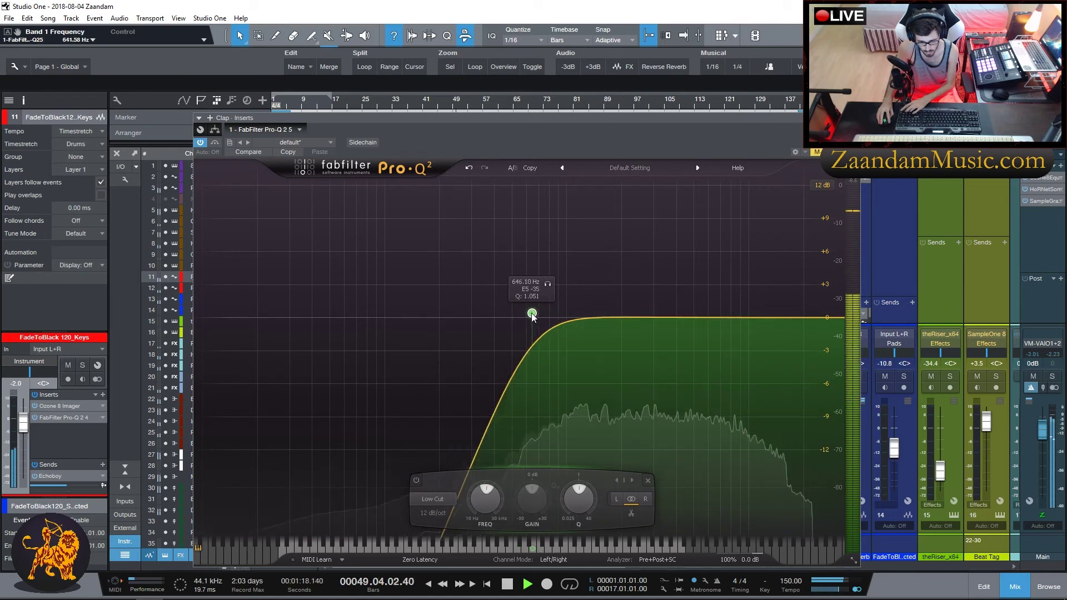
- Add a 12 dB/oct low cut at about 313 Hz in the Snare channel's FabFilter Pro-Q 2 and close the equalizer
left_click(854, 118)
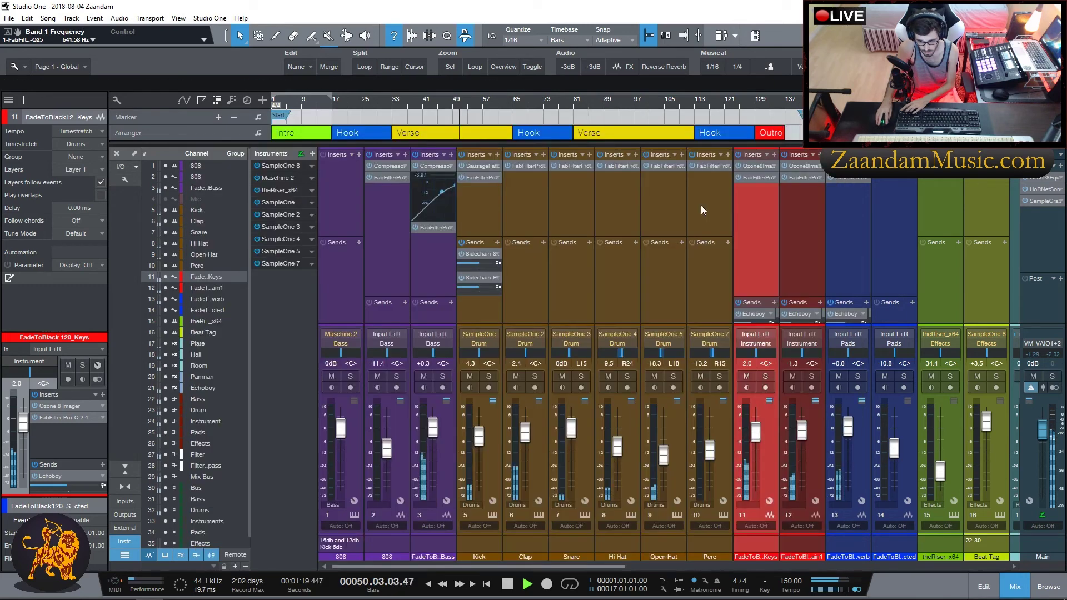
left_click(569, 165)
left_click_drag(236, 384, 500, 376)
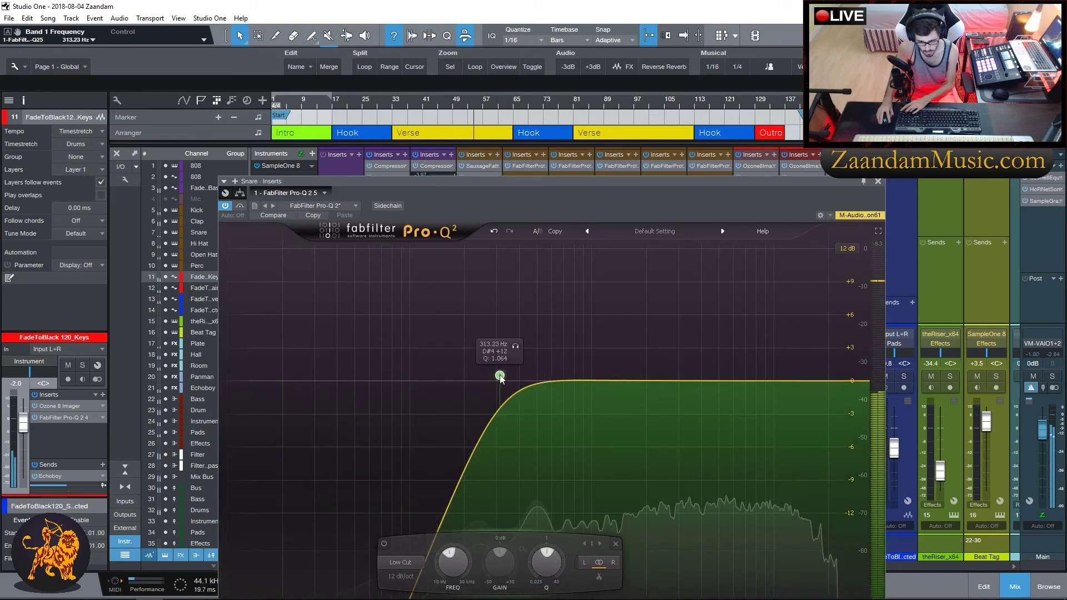
left_click(879, 182)
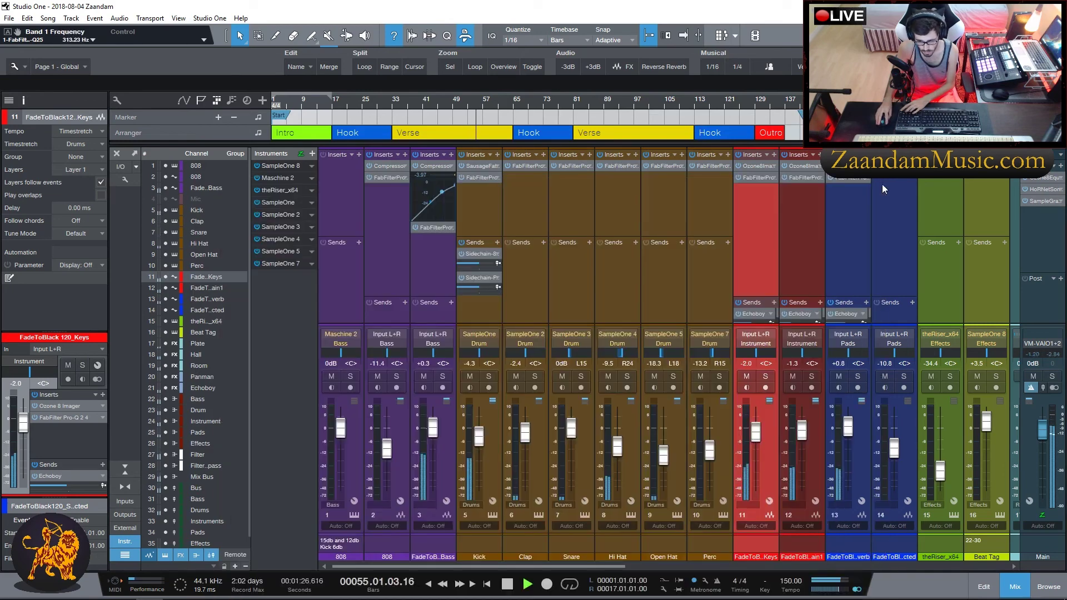
- Add a 12 dB/oct low cut to the Hi Hat channel's FabFilter Pro-Q 2 and tune it to about 3667 Hz
left_click(615, 165)
left_click(239, 383)
left_click_drag(239, 383, 668, 388)
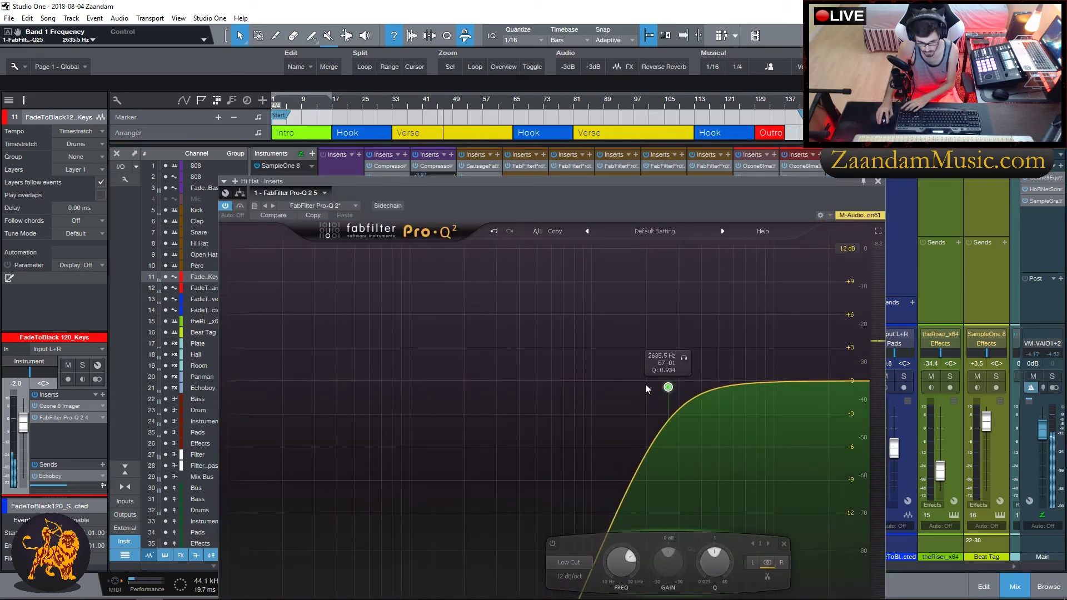
left_click_drag(668, 387, 694, 381)
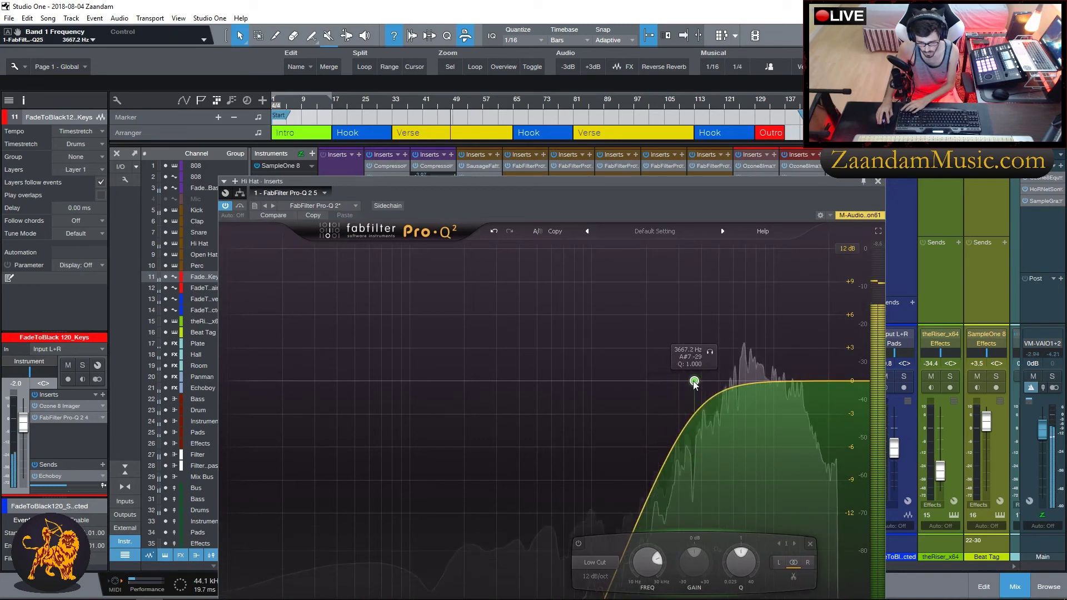
left_click(878, 181)
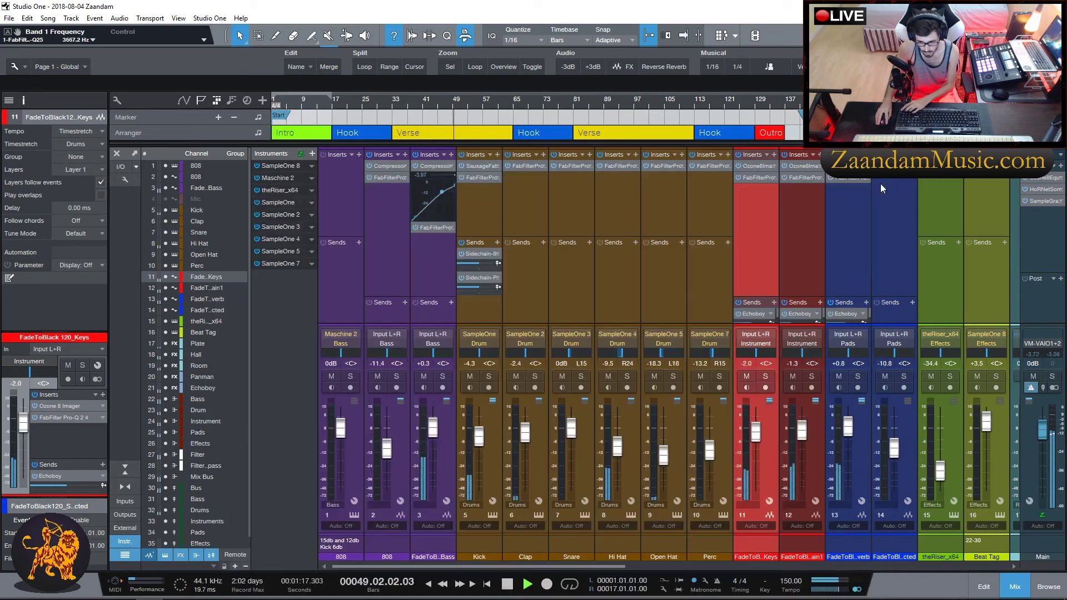
- Add a 12 dB/oct low cut at about 1907 Hz in the Open Hat channel's FabFilter Pro-Q 2
left_click(666, 166)
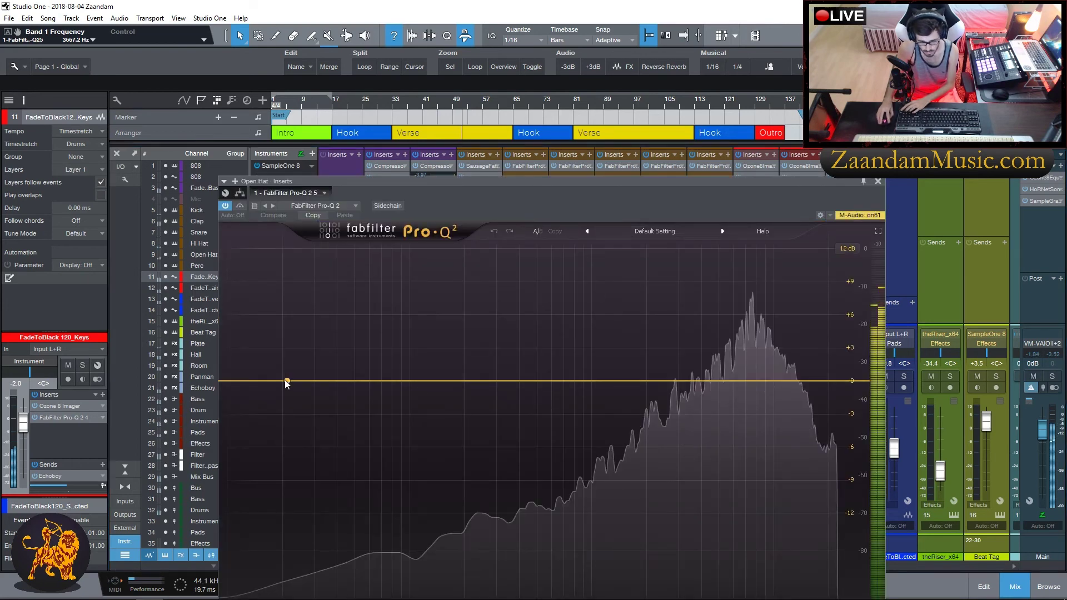
left_click_drag(249, 383, 642, 382)
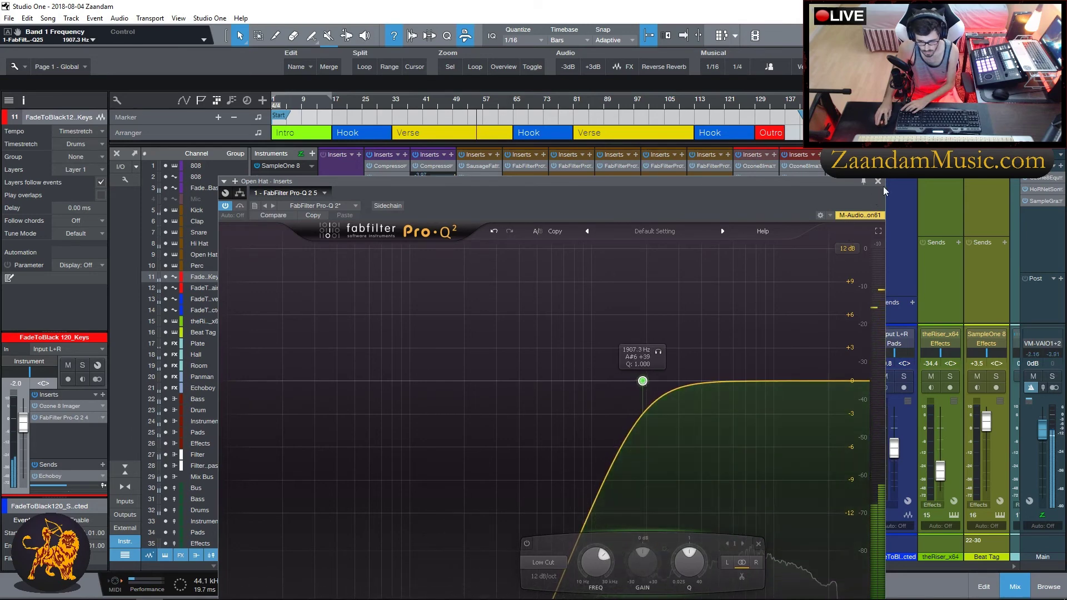
left_click(878, 182)
- Add a 12 dB/oct low cut to the Perc channel's FabFilter Pro-Q 2 and tune it to about 451 Hz
left_click(708, 165)
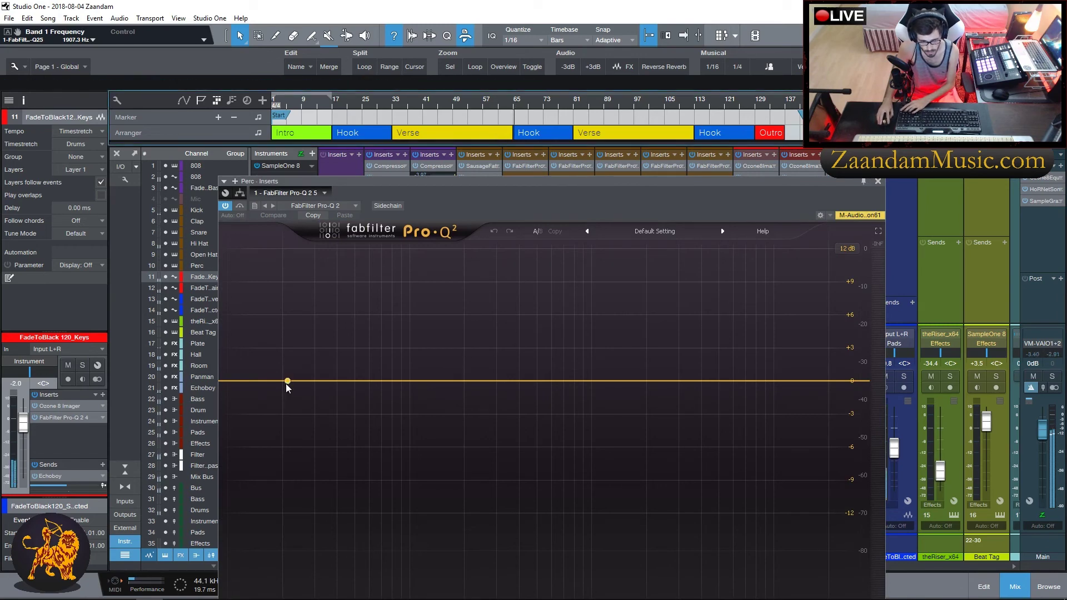
left_click_drag(251, 387, 688, 382)
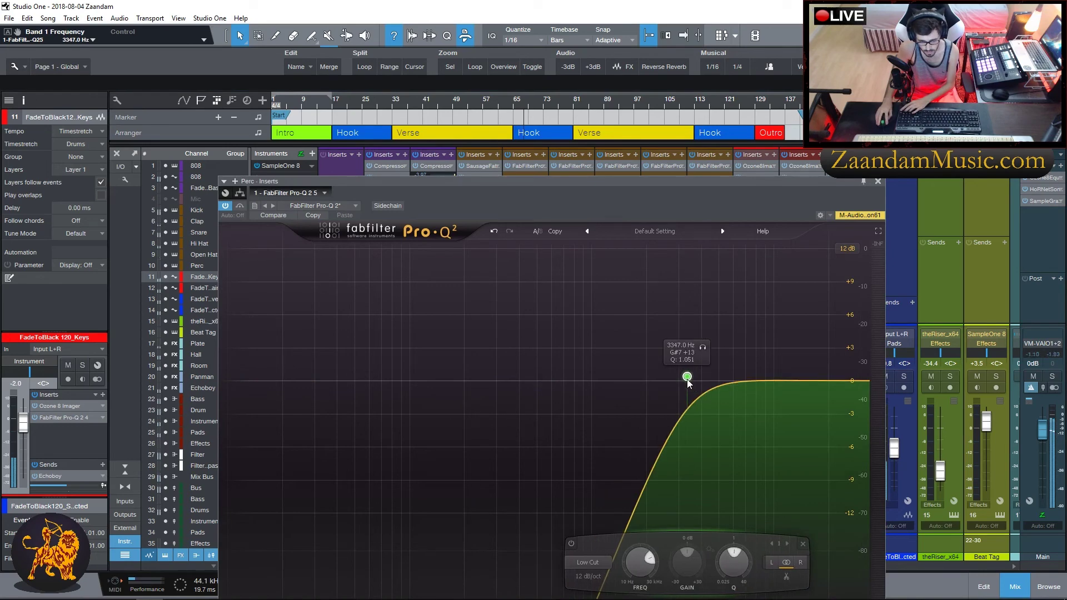
left_click_drag(687, 377, 589, 379)
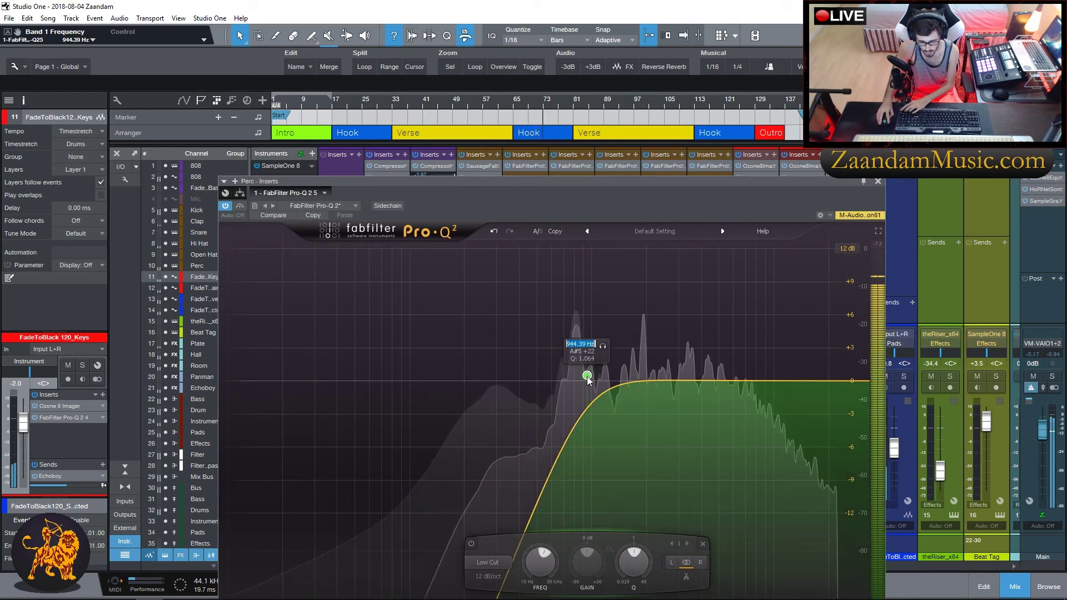
left_click_drag(587, 375, 539, 376)
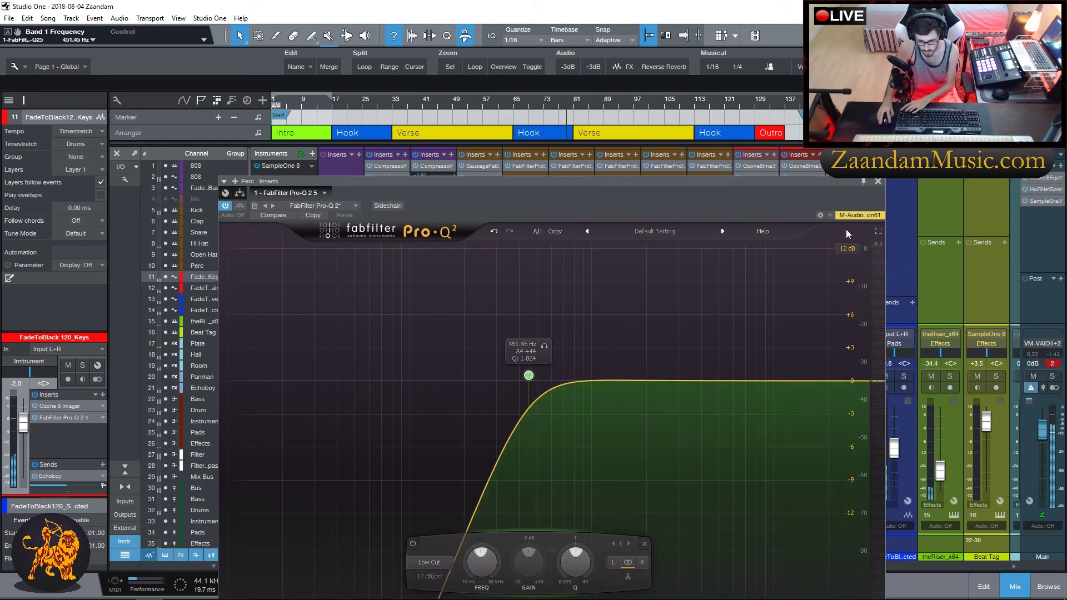
left_click(877, 181)
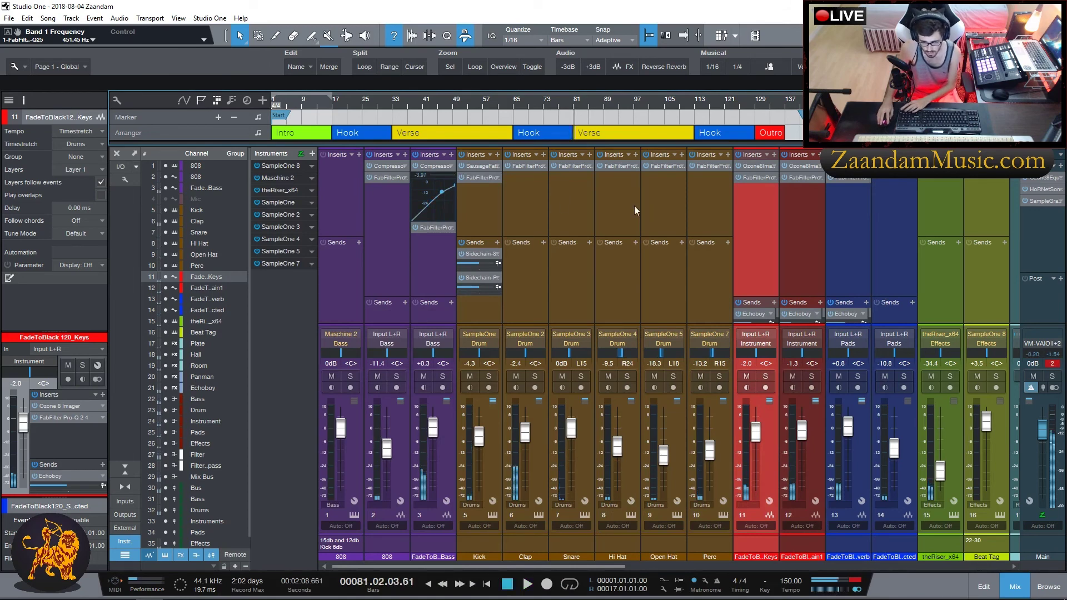
- Search the effects list for "auto" and insert Auto-Tune 8 on the Beat Tag channel
left_click_drag(499, 565, 640, 572)
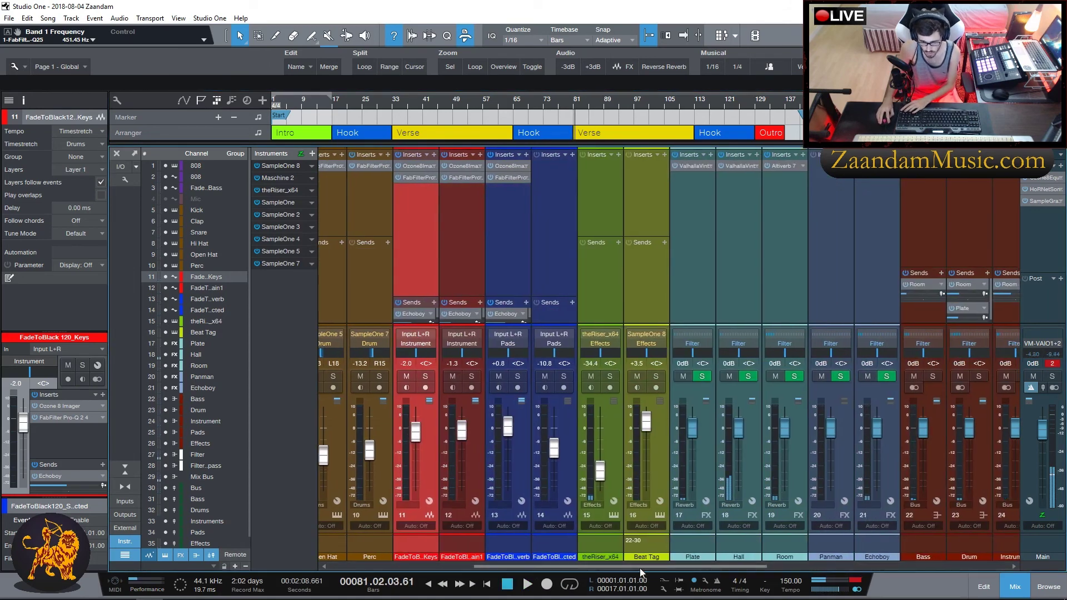
left_click(665, 169)
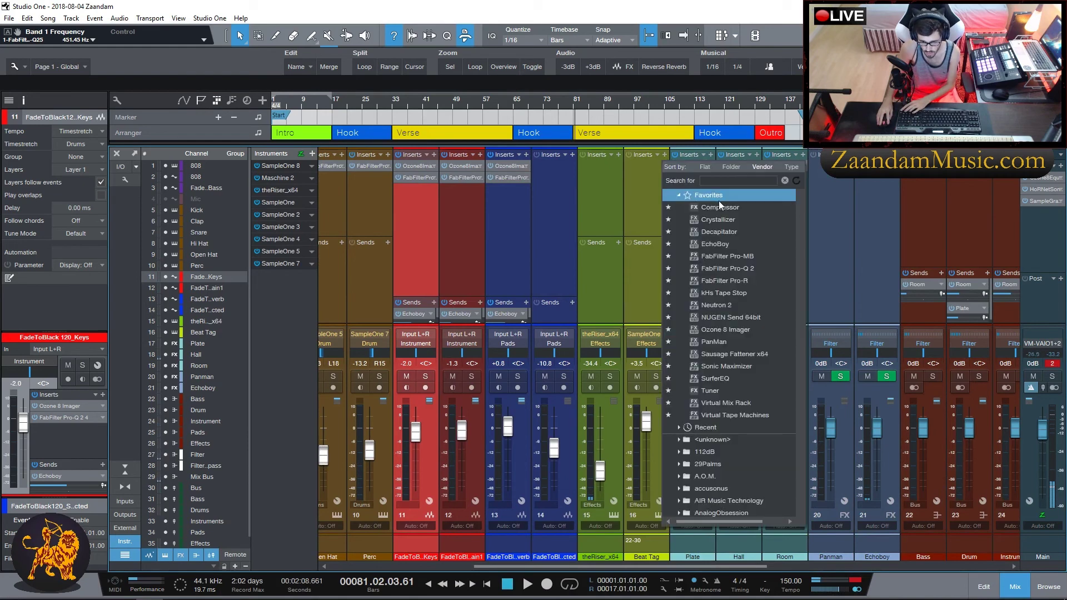
type("auto")
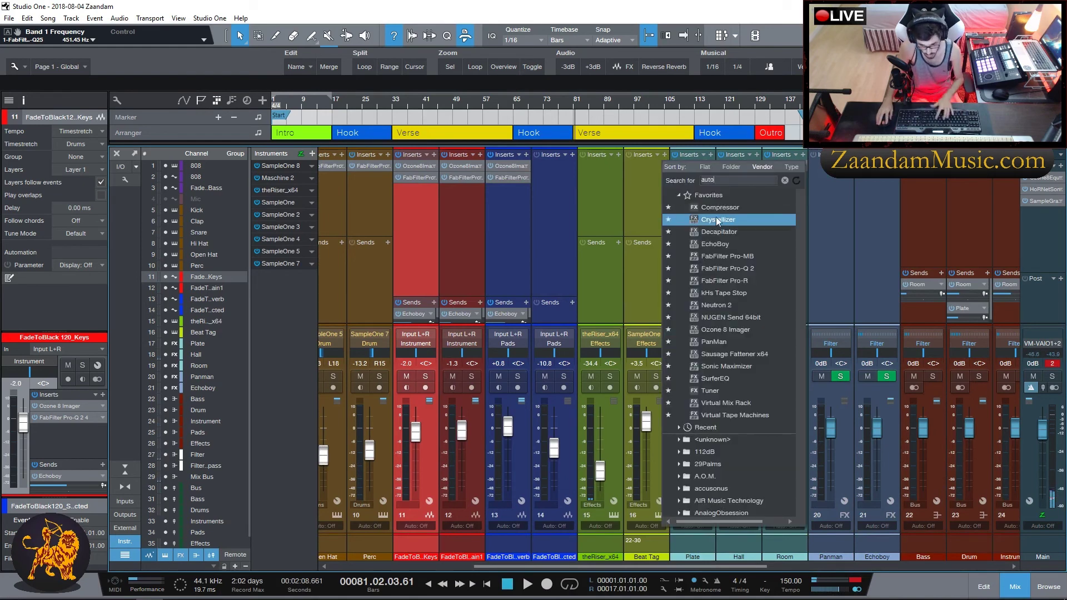
double_click(711, 206)
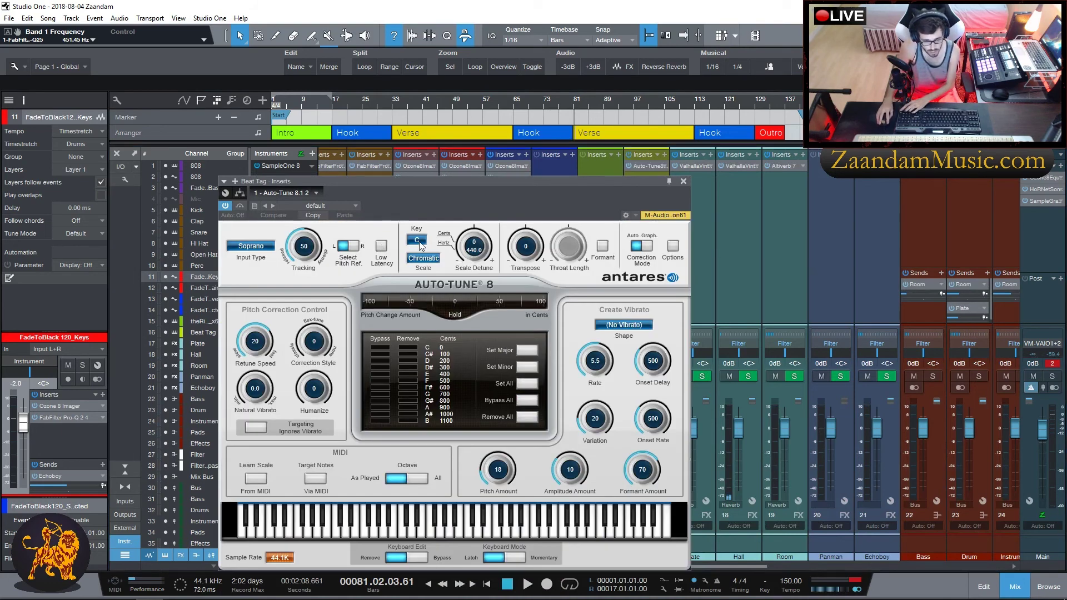
- Check the key estimation in the Main channel's HoRNet SongKey MKII, and set the song key to Am
left_click(1047, 191)
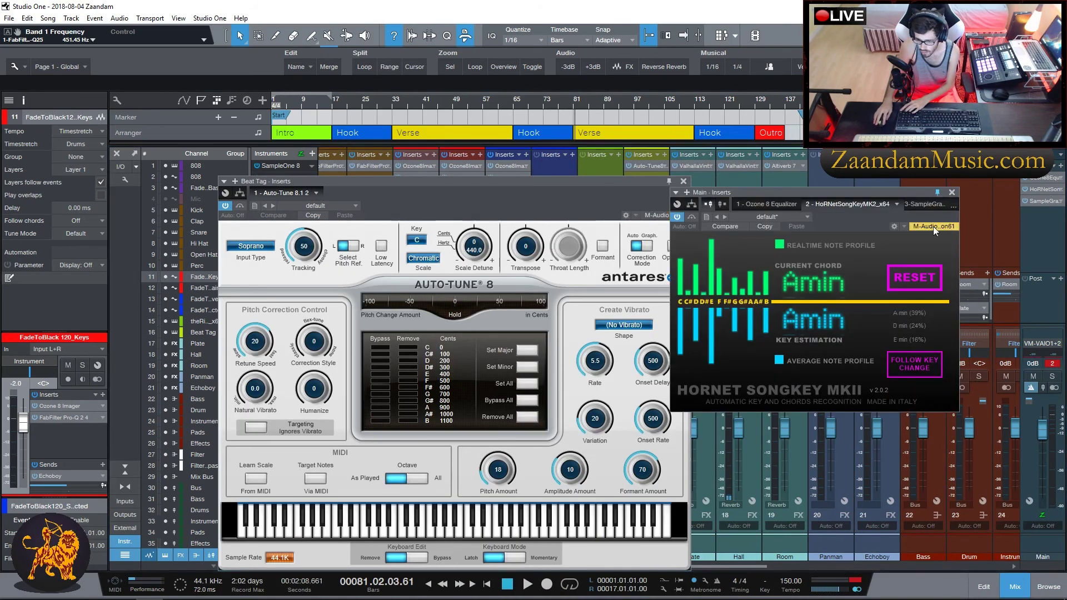
left_click(951, 192)
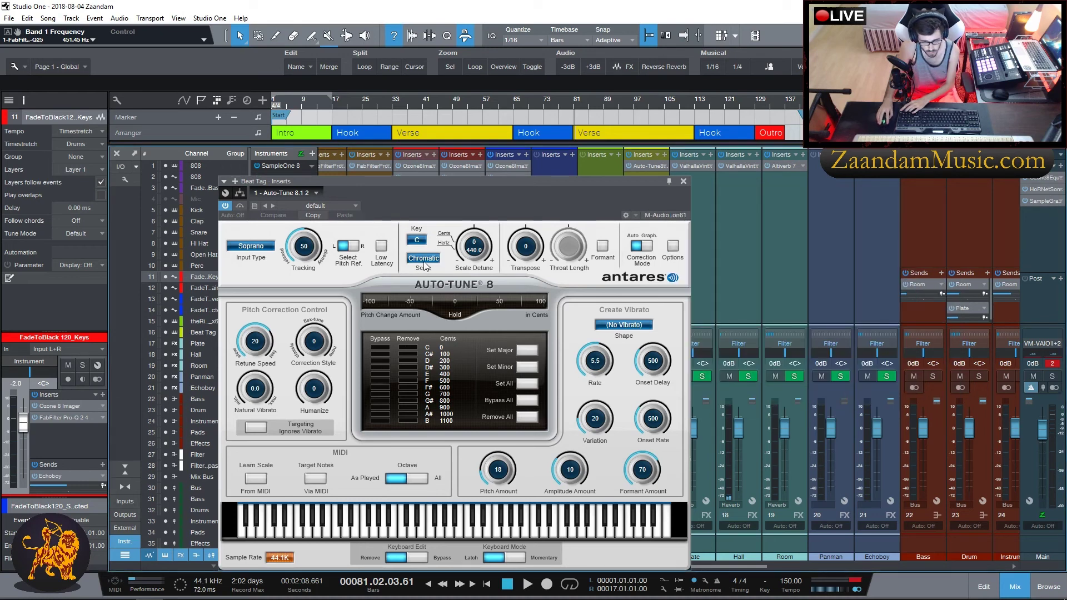
left_click(684, 182)
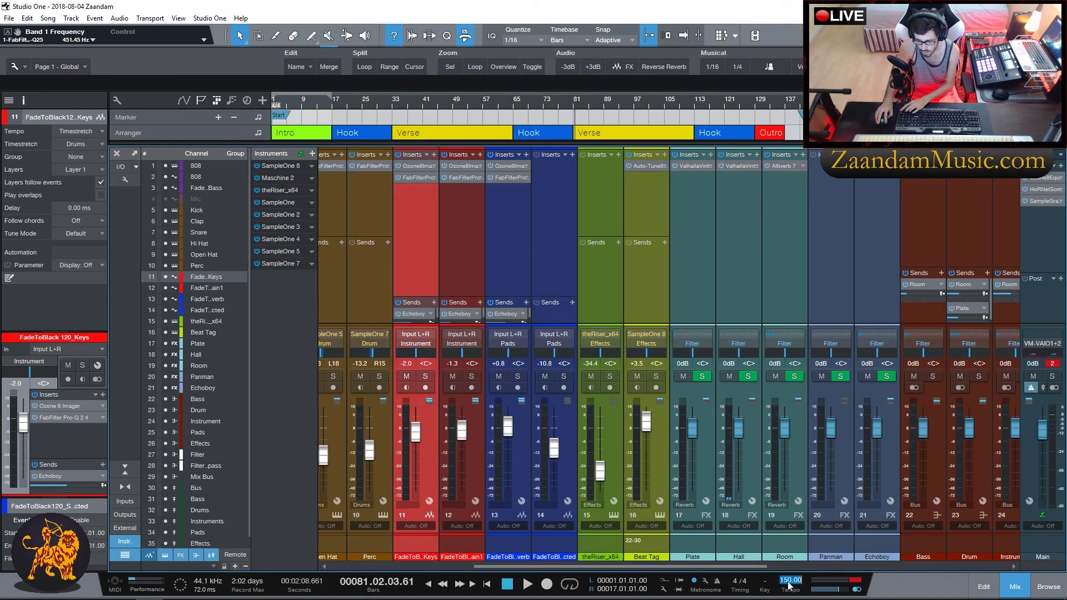
left_click(766, 585)
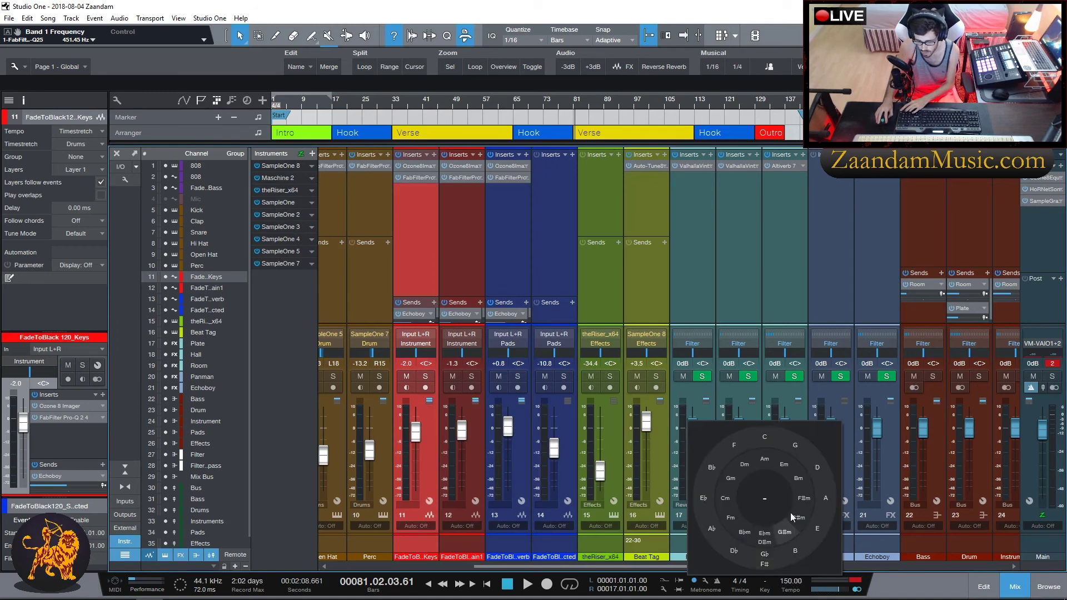
left_click(762, 462)
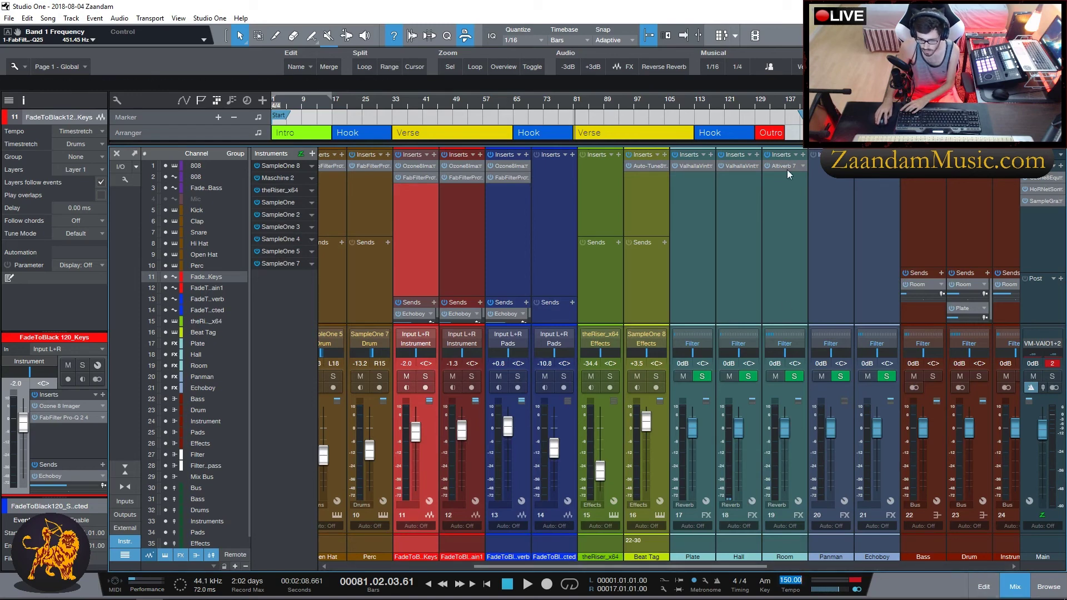
- Remove Auto-Tune from the Beat Tag channel's inserts
left_click(663, 165)
left_click(698, 311)
left_click(664, 155)
left_click(697, 183)
- Insert FabFilter Pro-Q 2 on the Plate channel and add a 12 dB/oct low cut at about 406 Hz during playback
left_click(710, 154)
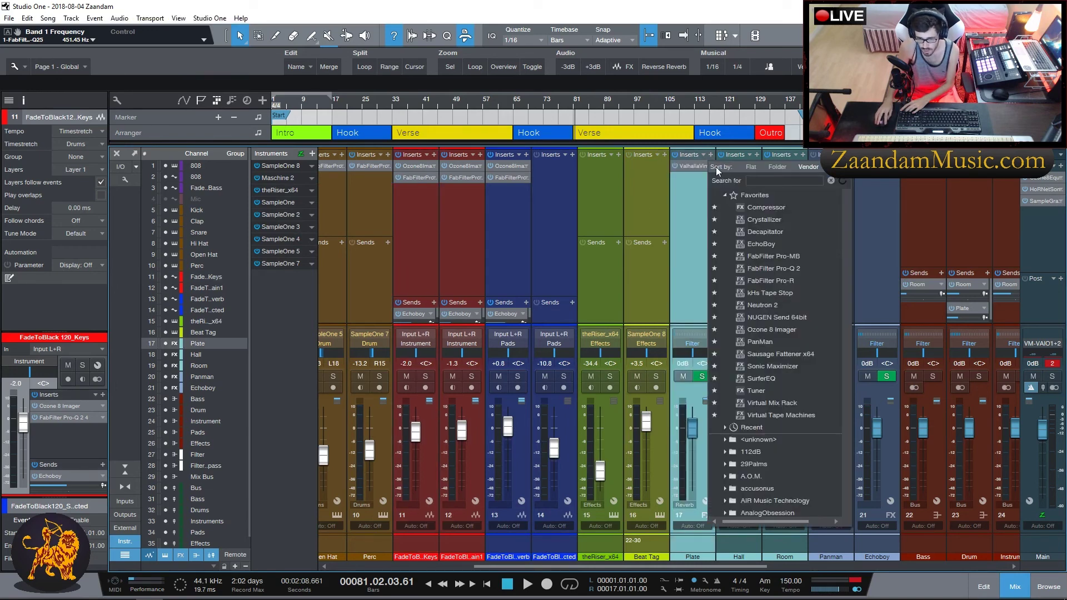
left_click(778, 258)
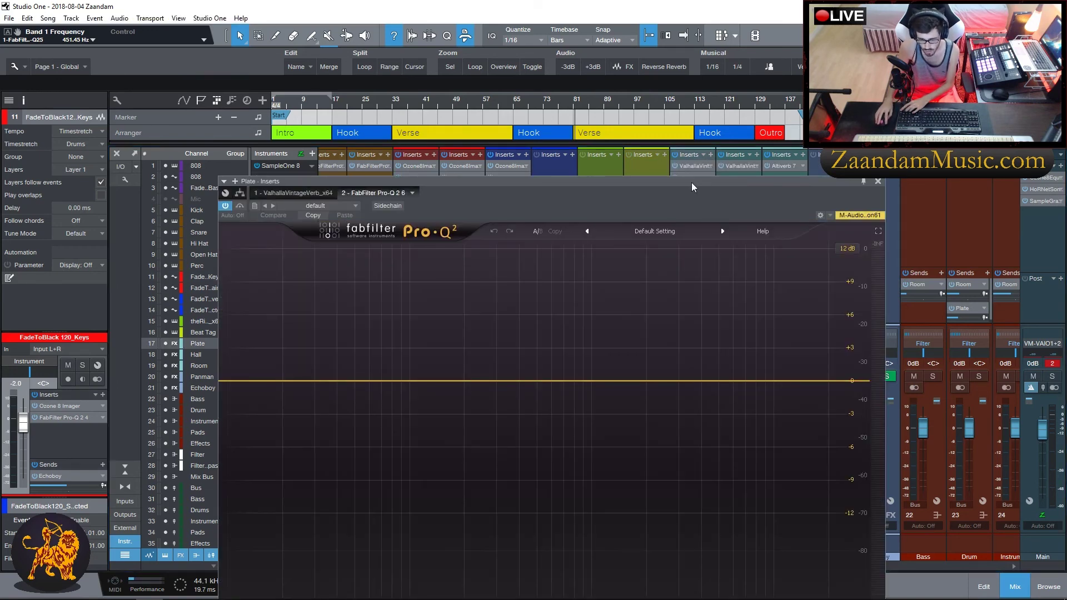
left_click_drag(691, 183, 684, 112)
key("space")
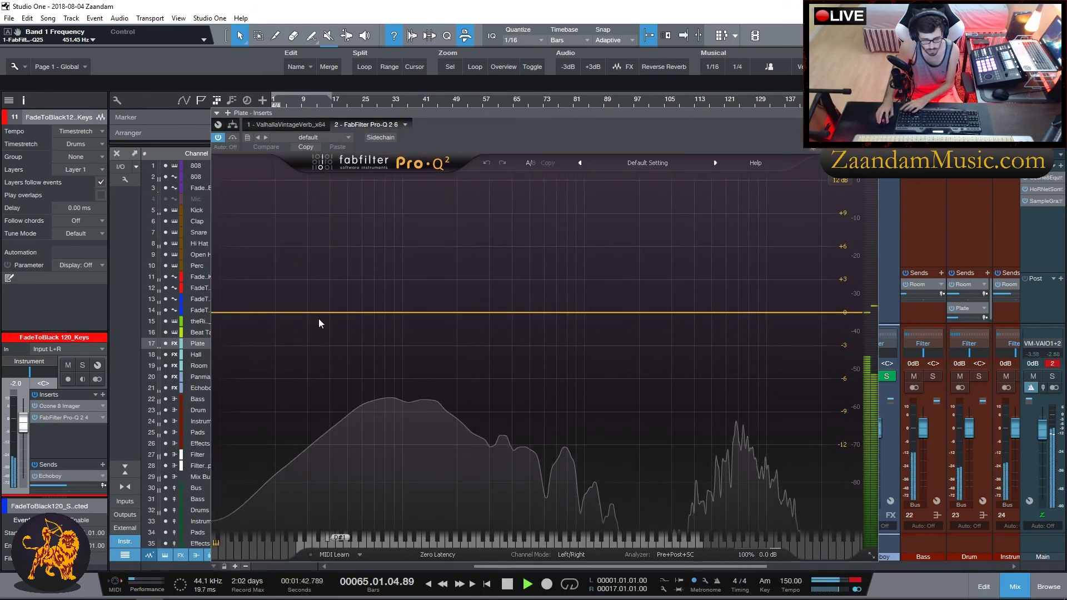
left_click_drag(257, 312, 513, 312)
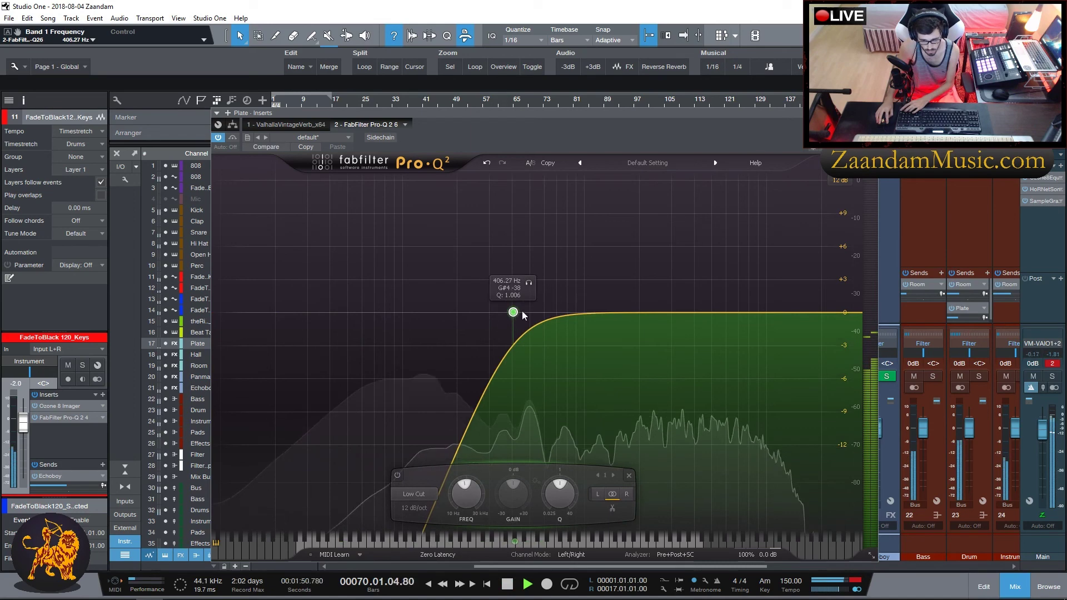
left_click(872, 112)
key("space")
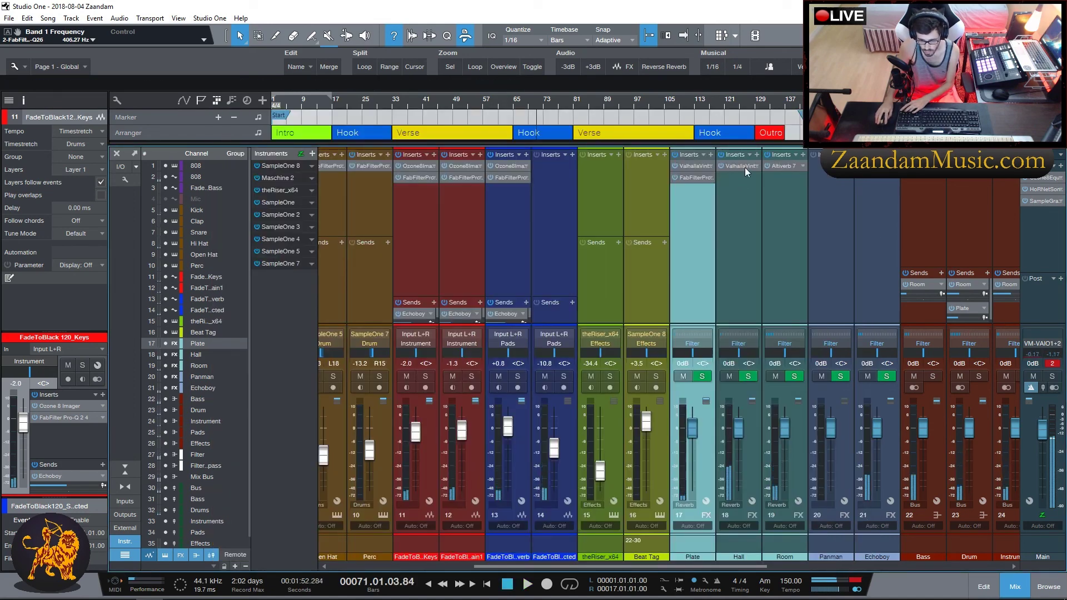
- Insert FabFilter Pro-Q 2 on the Hall channel and add a low cut at about 415 Hz during playback
left_click(755, 156)
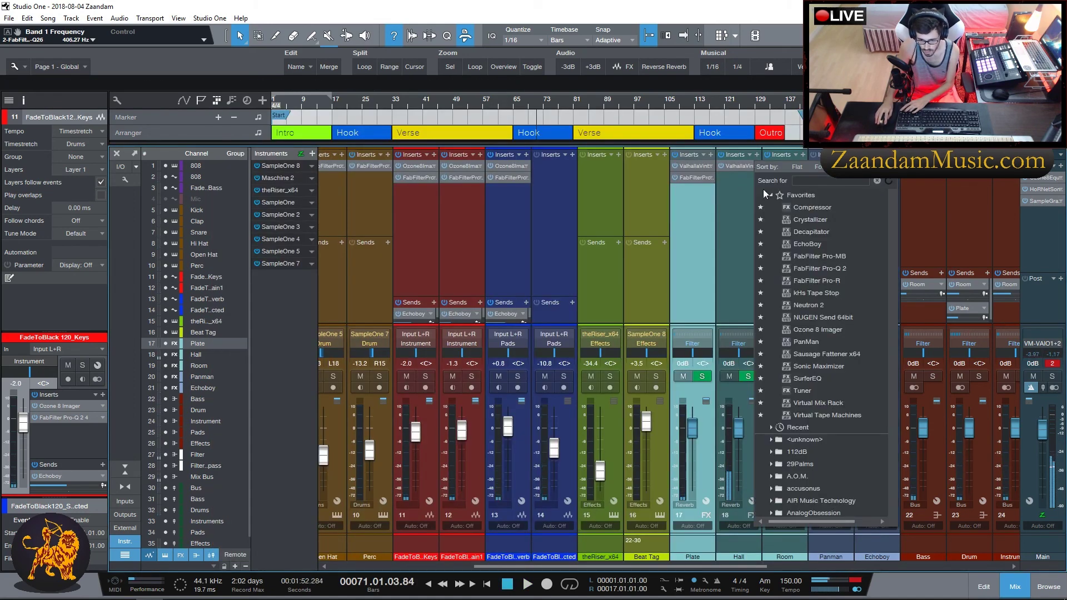
left_click(840, 270)
key("space")
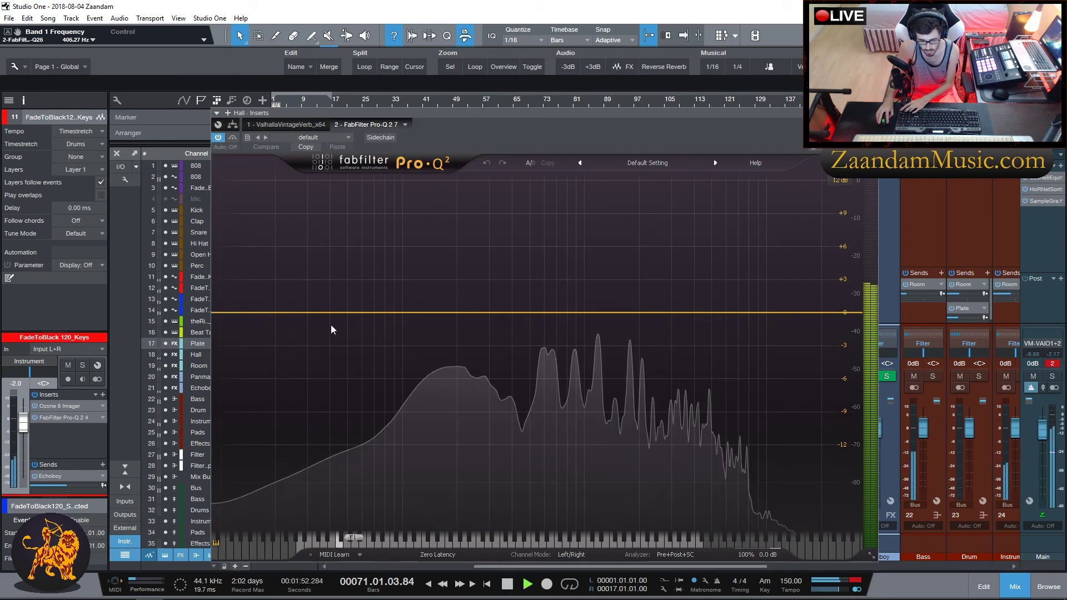
left_click_drag(269, 315, 511, 307)
key("ctrl+w")
key("space")
- Insert FabFilter Pro-Q 2 on the Room channel and add a low cut at about 272 Hz during playback
left_click(795, 159)
left_click(863, 269)
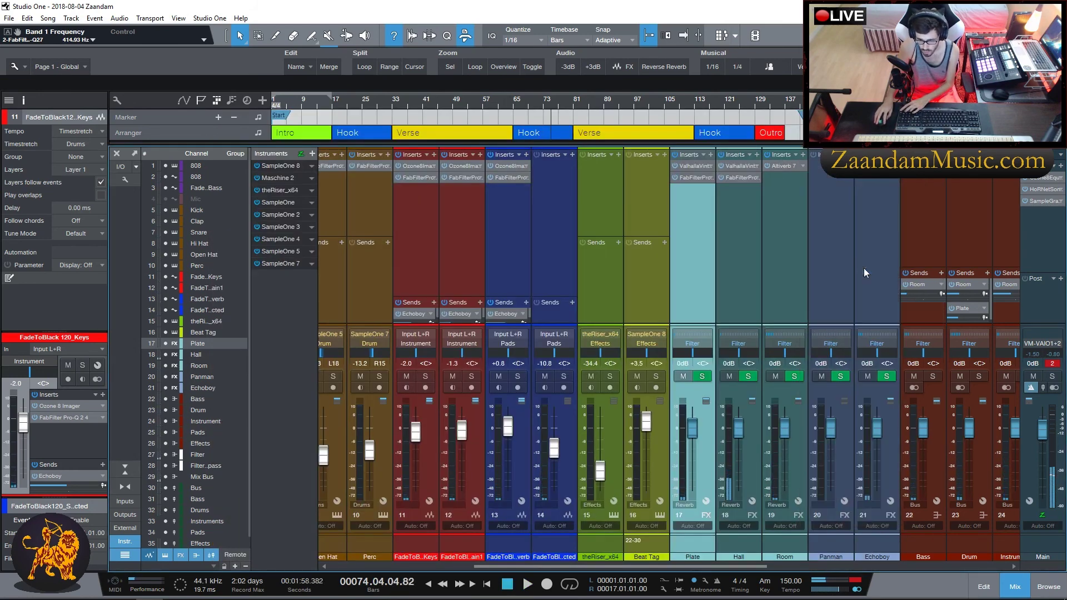
key("space")
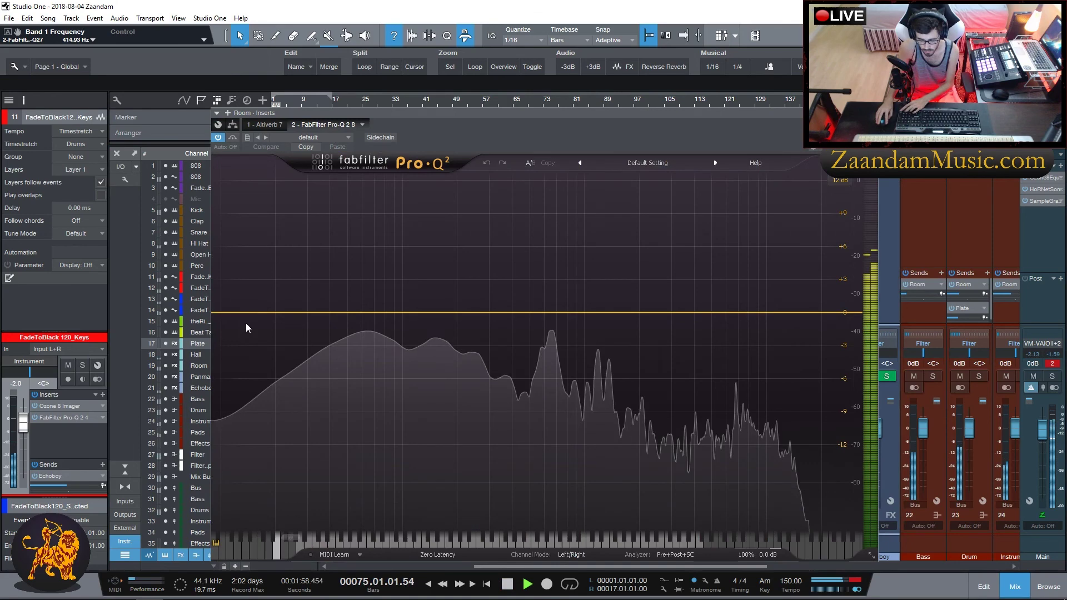
left_click_drag(230, 316, 481, 310)
left_click(872, 113)
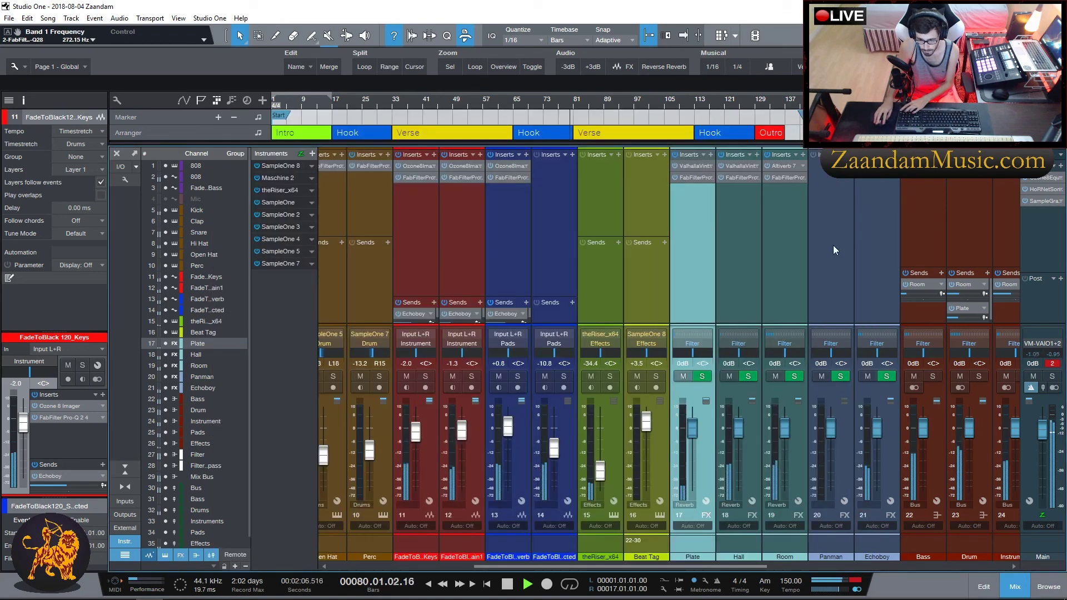
- Set the Bass bus's send level to Room to about -52.6 dB and play the song
scroll(785, 216, "right", 2)
scroll(782, 214, "right", 4)
key("space")
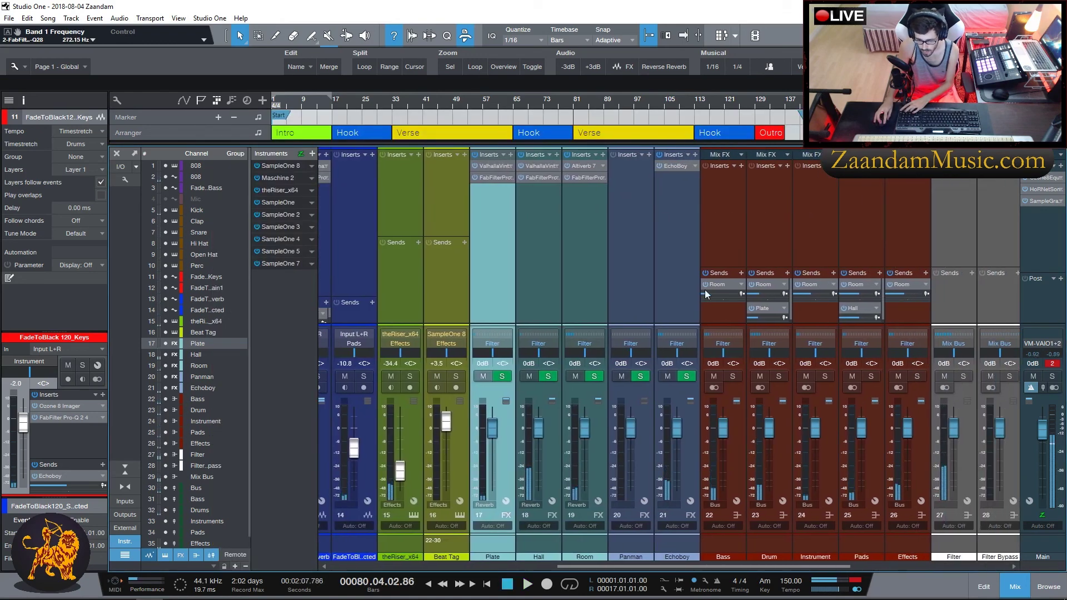
left_click_drag(709, 293, 706, 297)
key("space")
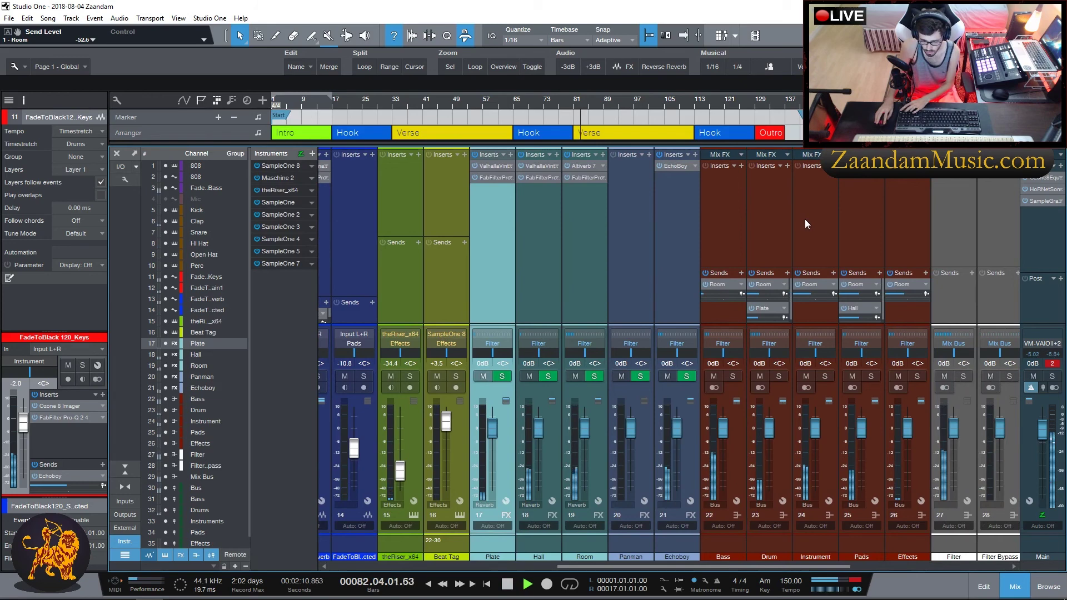
scroll(939, 227, "right", 1)
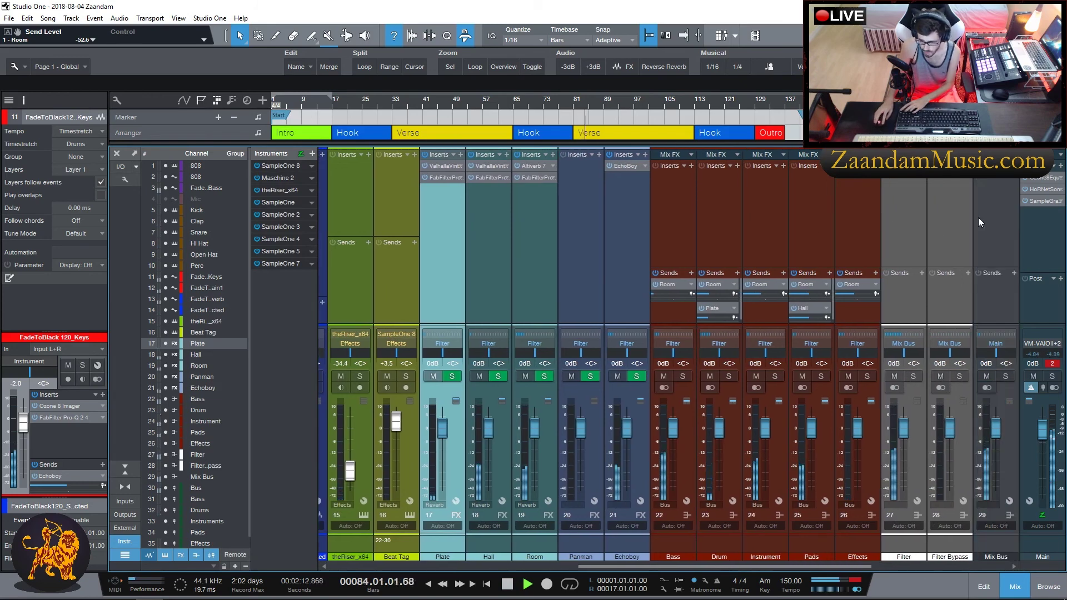
- Load the 07 Tonal Noise Sweep preset from the Reso Rises category in theRiser instrument and close its editor
left_click(1013, 586)
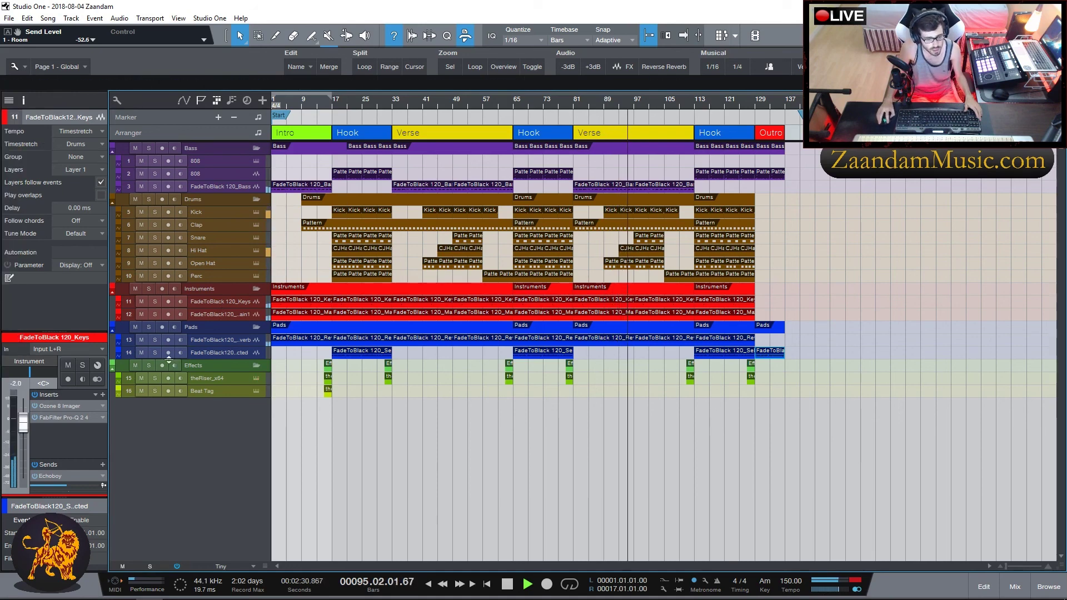
left_click(255, 379)
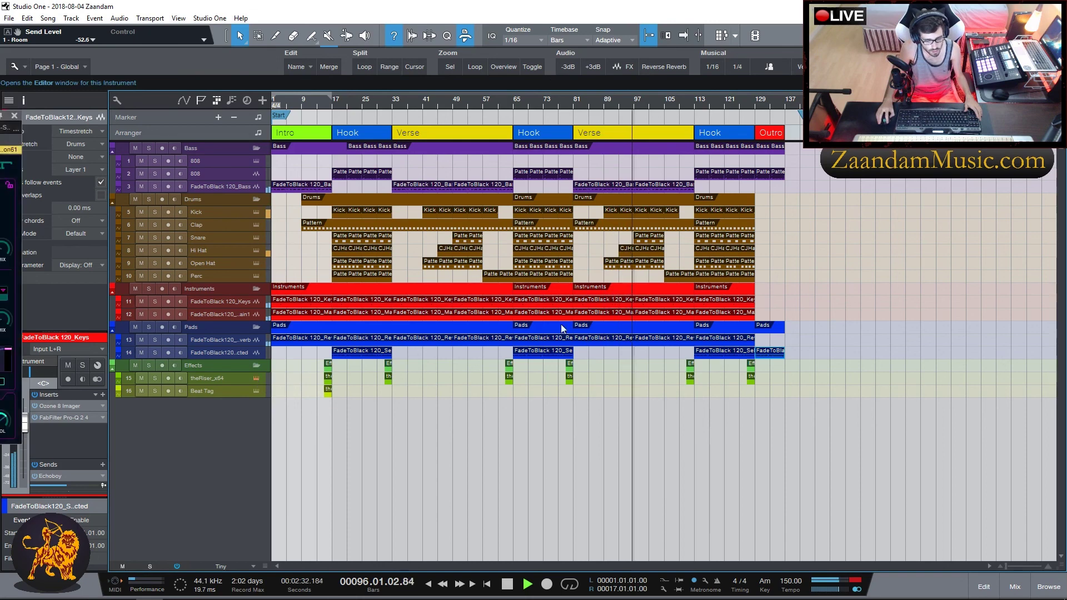
left_click_drag(16, 143, 730, 215)
left_click(550, 225)
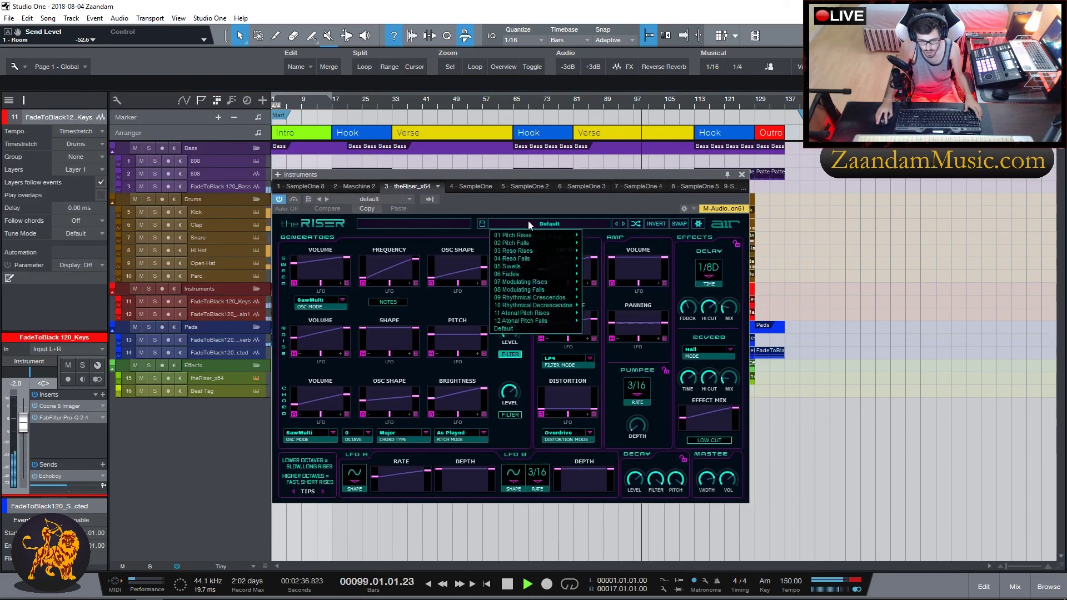
mouse_move(526, 260)
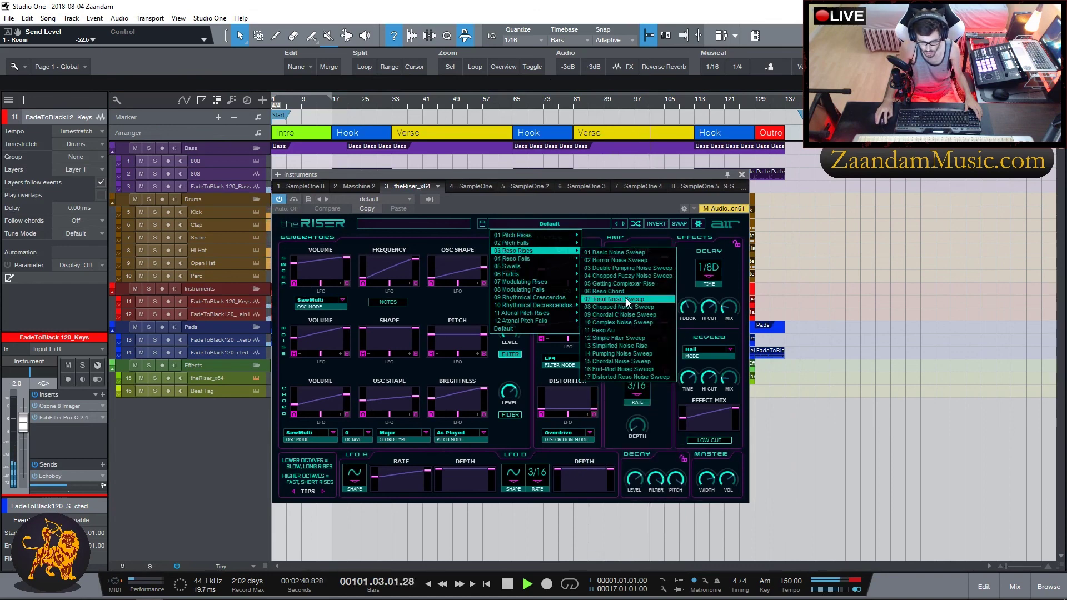
left_click(626, 299)
left_click_drag(628, 174, 569, 192)
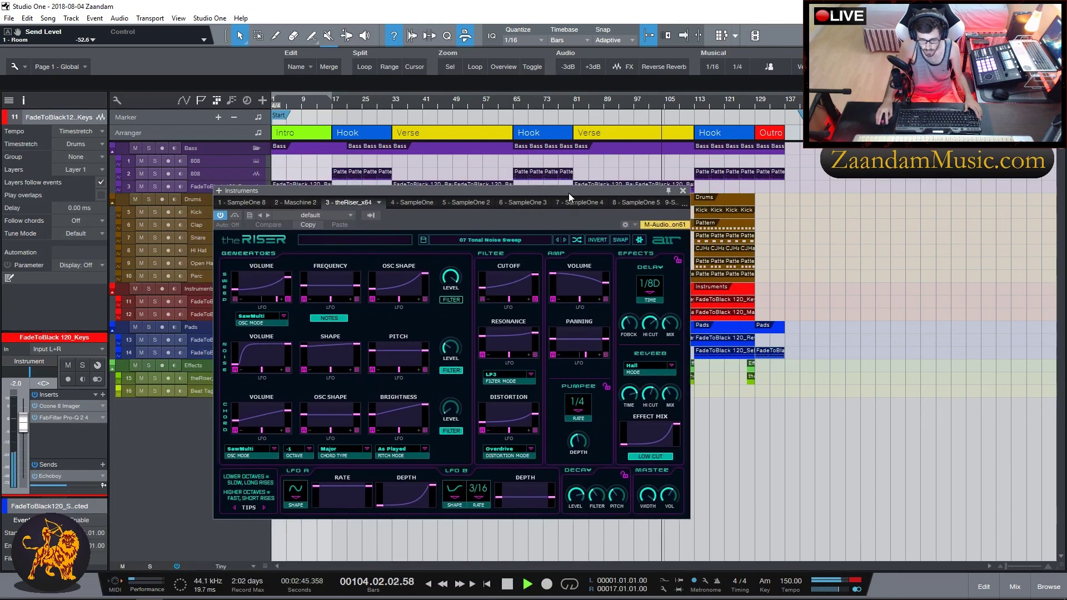
left_click(682, 191)
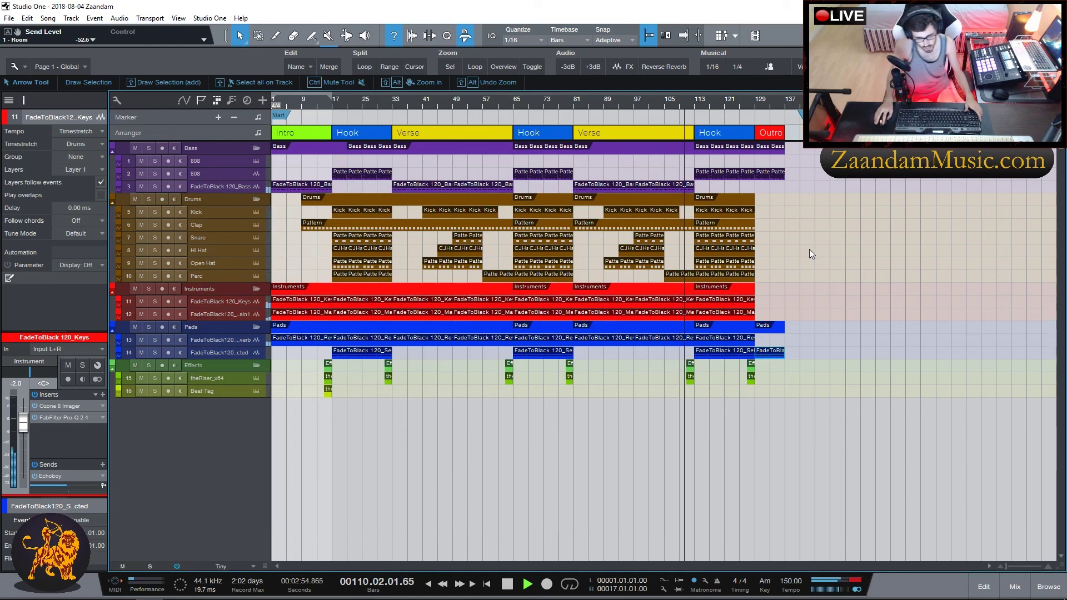
- Raise theRiser_x64 channel's volume to about -9.3 dB while the song plays
left_click(1009, 589)
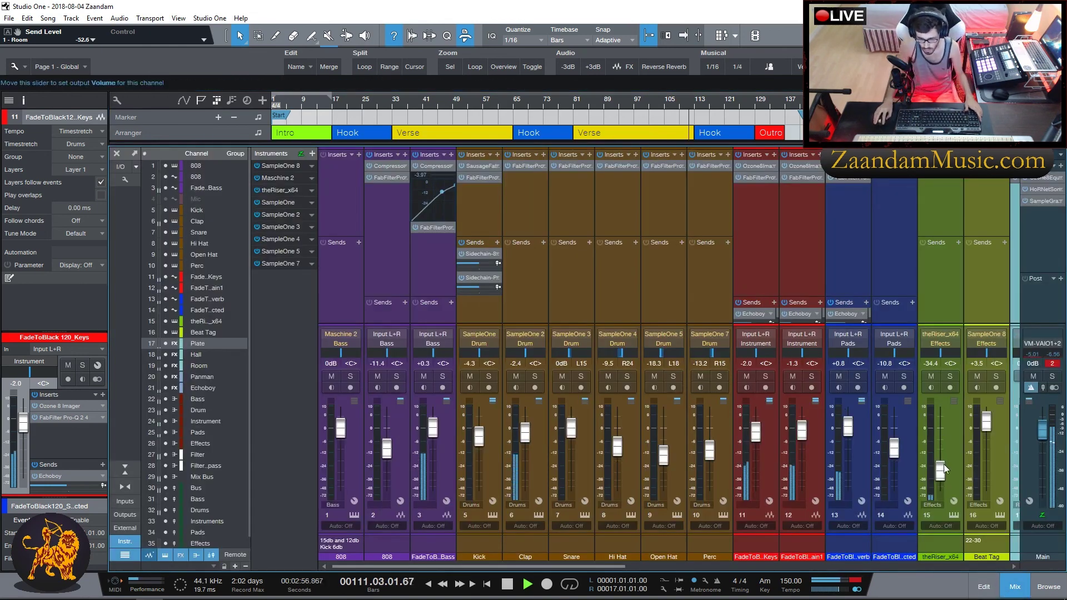
left_click_drag(947, 463, 950, 452)
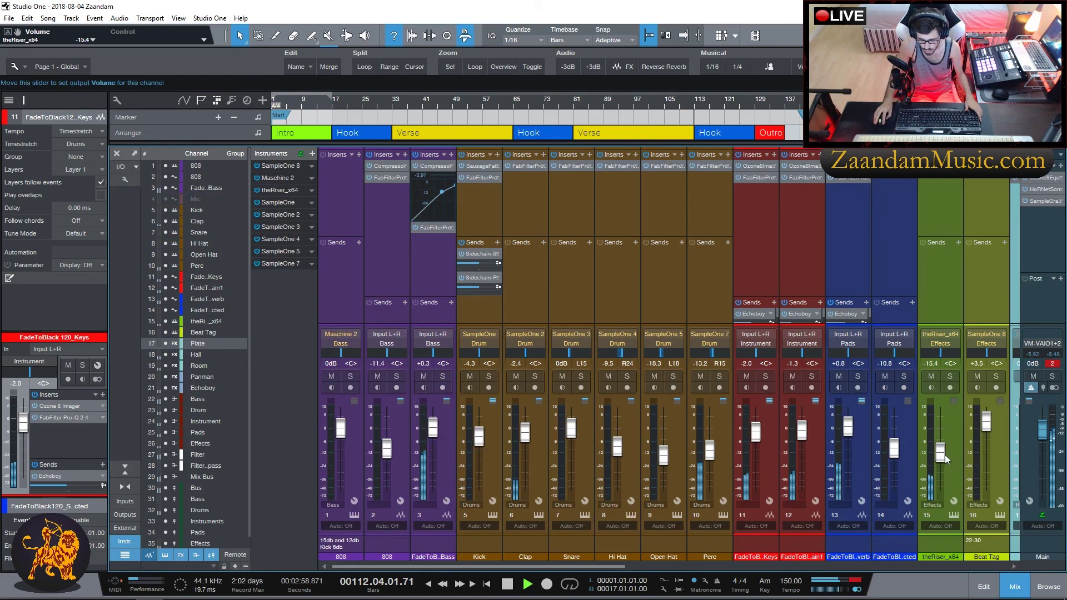
left_click_drag(942, 449, 941, 446)
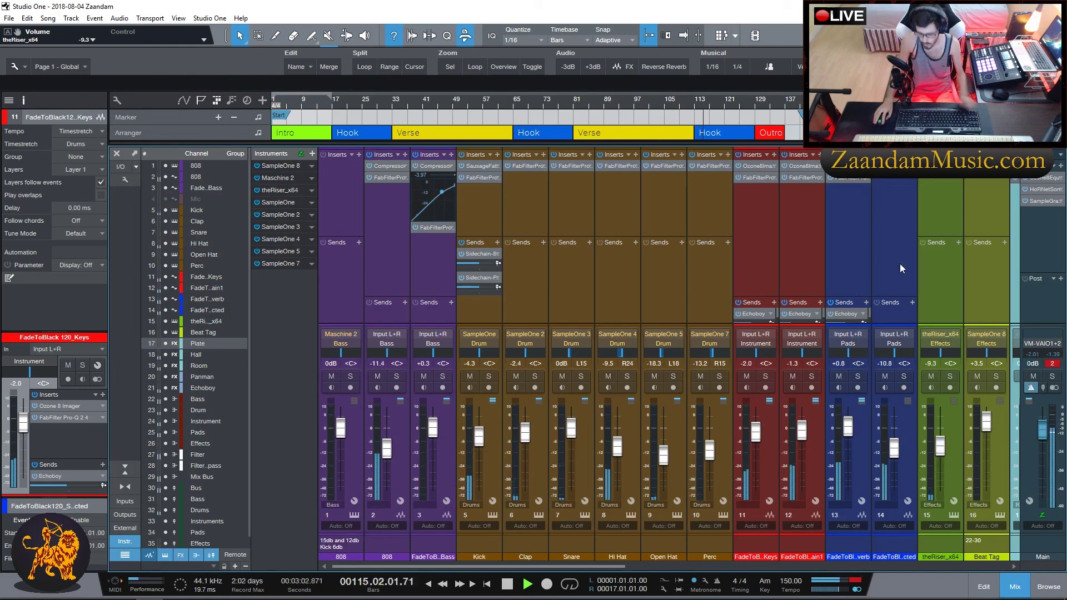
- Return to the full arrangement view, stop playback and move the playback cursor to the song start
left_click(1015, 587)
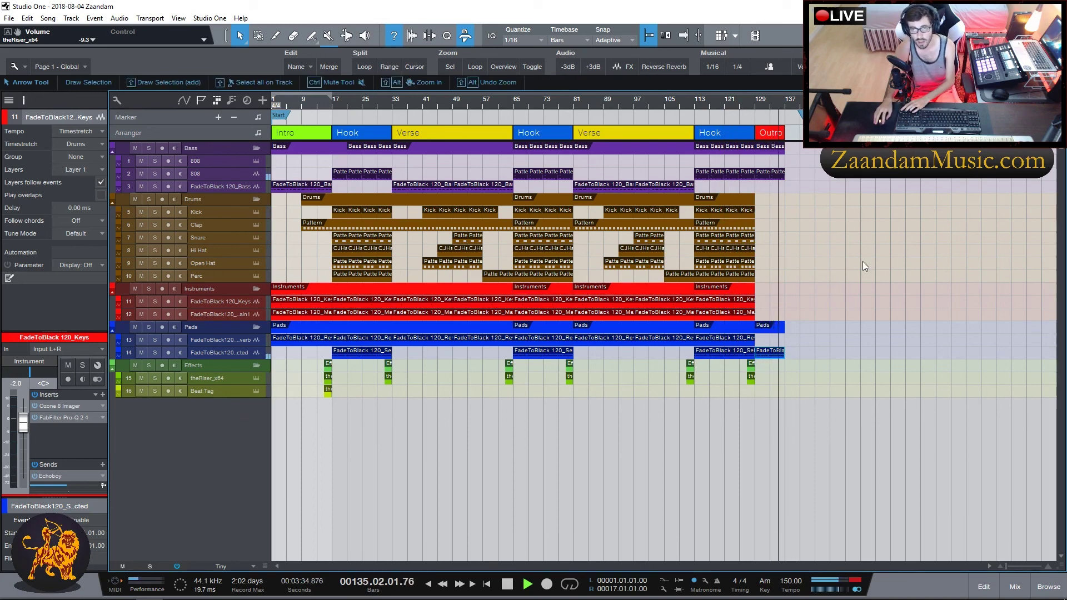
key("space")
key("Home")
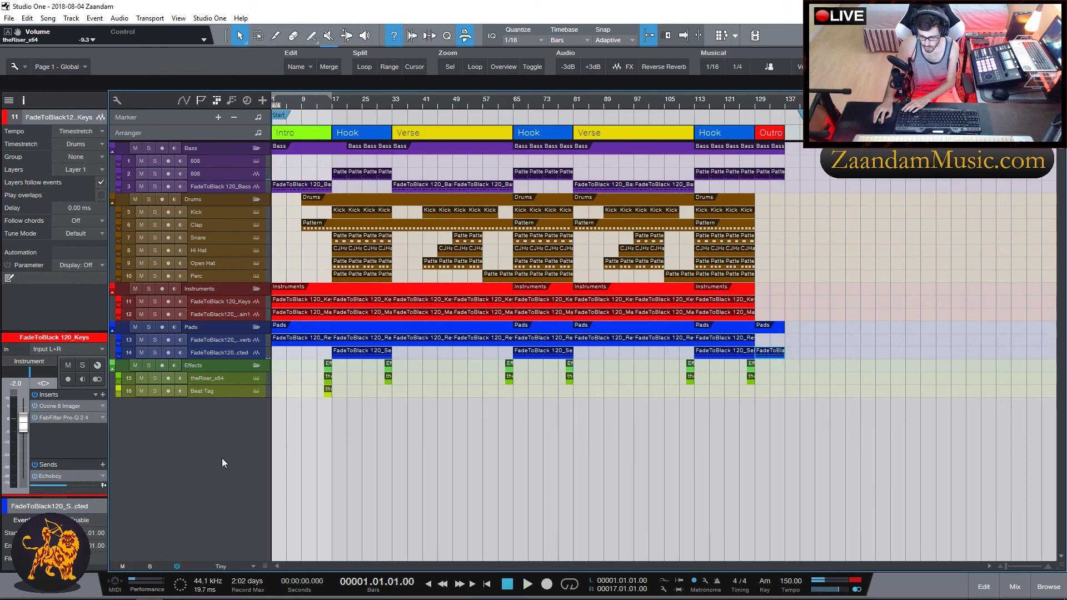